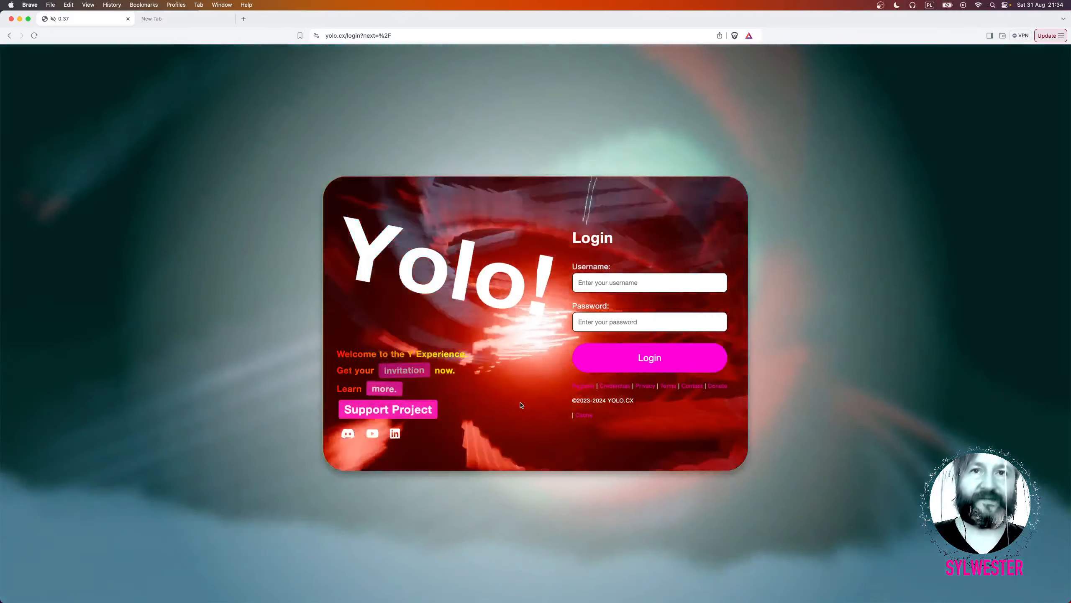
Log in to YOLO.CX with the first suggested username and the account password.
{"action": "left_click", "coordinate": [597, 287]}
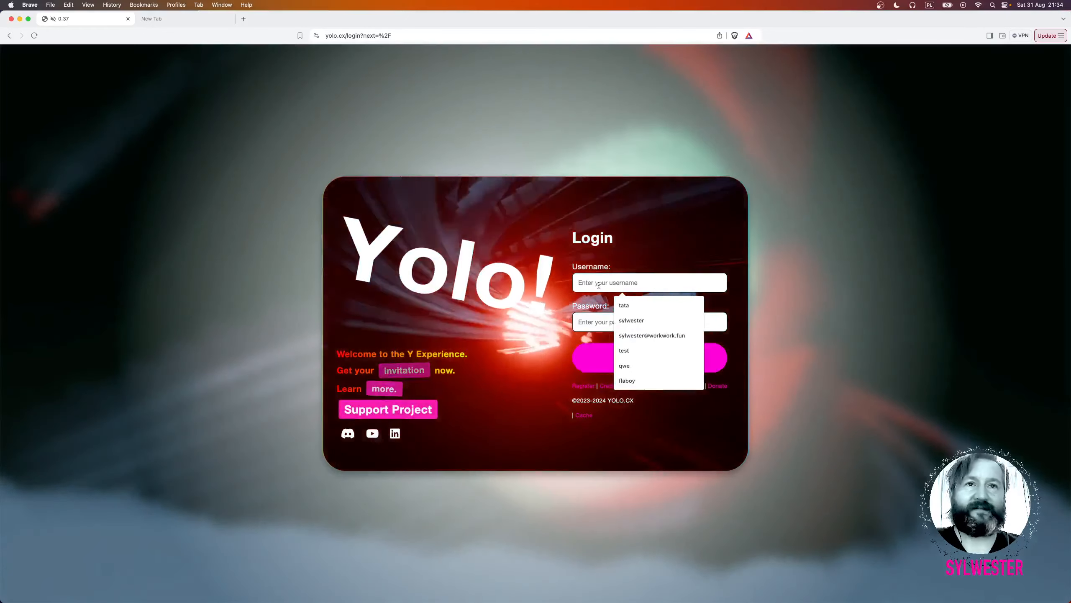
{"action": "left_click", "coordinate": [627, 307]}
{"action": "left_click", "coordinate": [603, 322]}
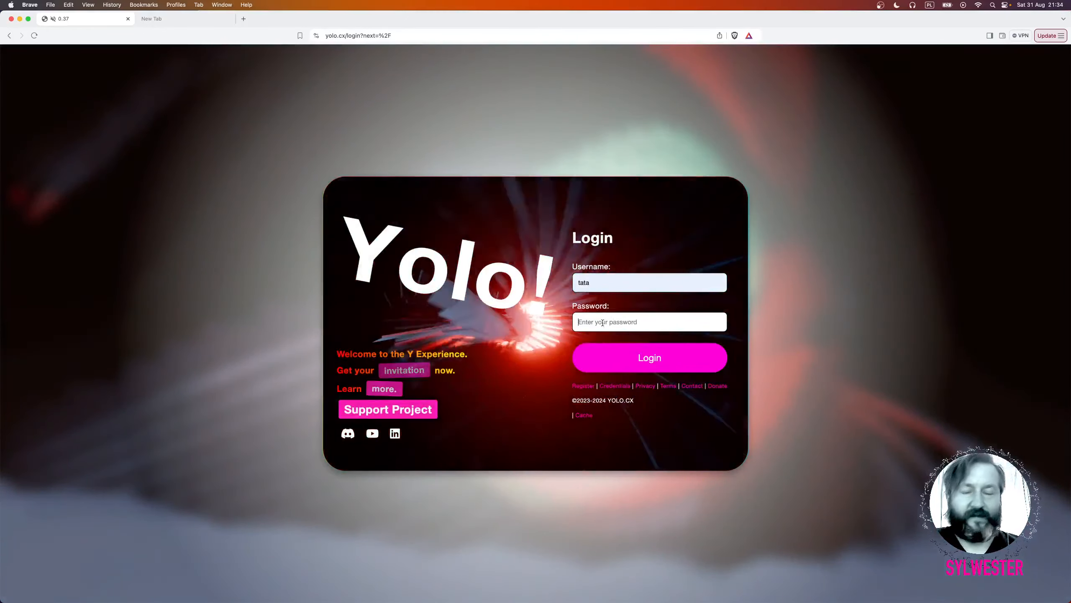
{"action": "type", "text": "••"}
{"action": "key", "text": "BackSpace"}
{"action": "key", "text": "BackSpace"}
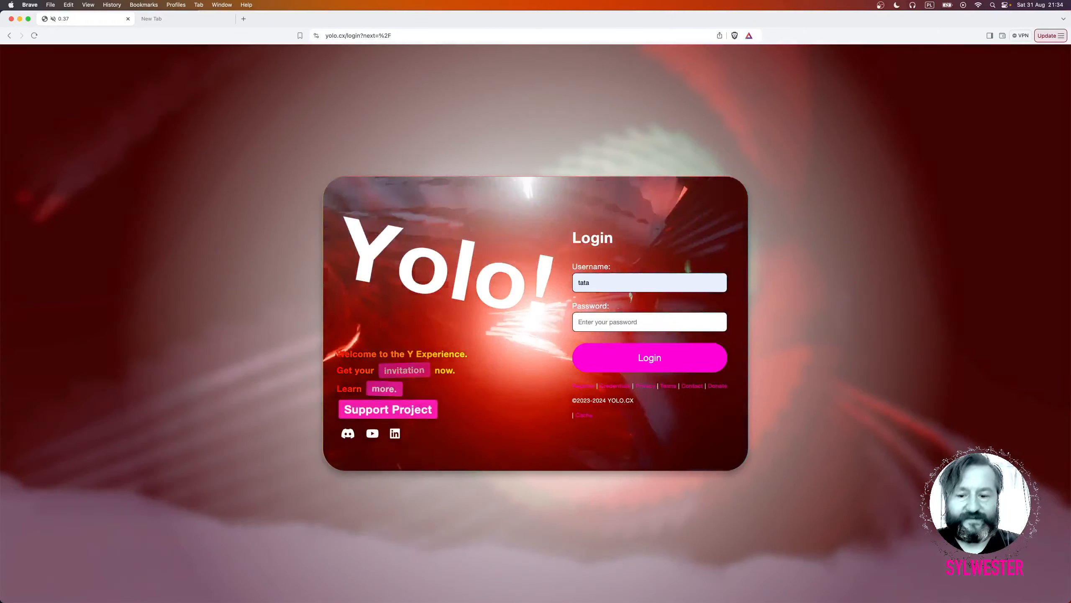
{"action": "type", "text": "••••••••••"}
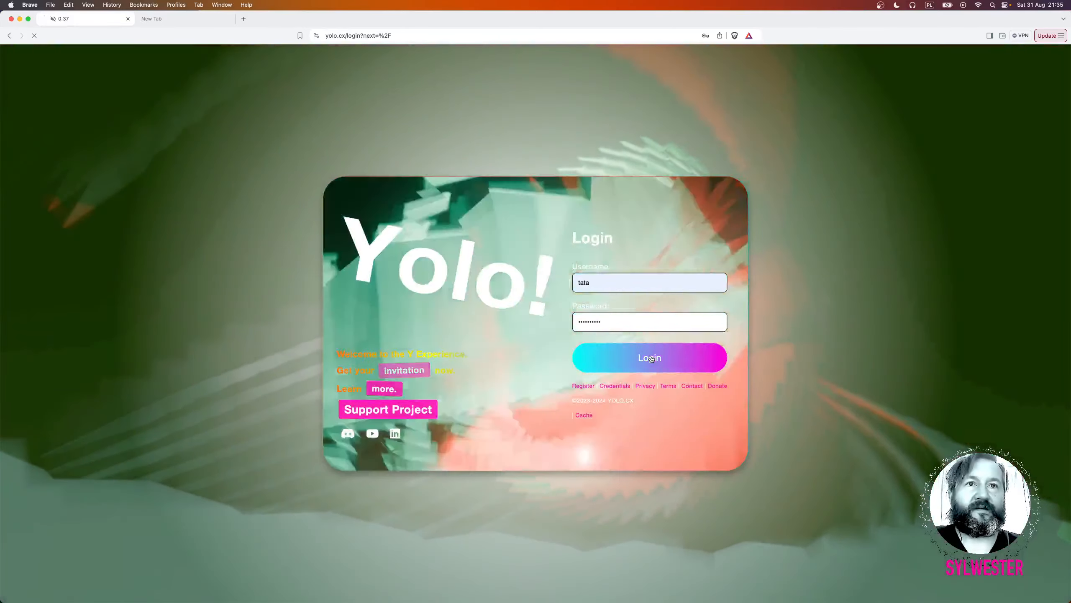
{"action": "left_click", "coordinate": [652, 358]}
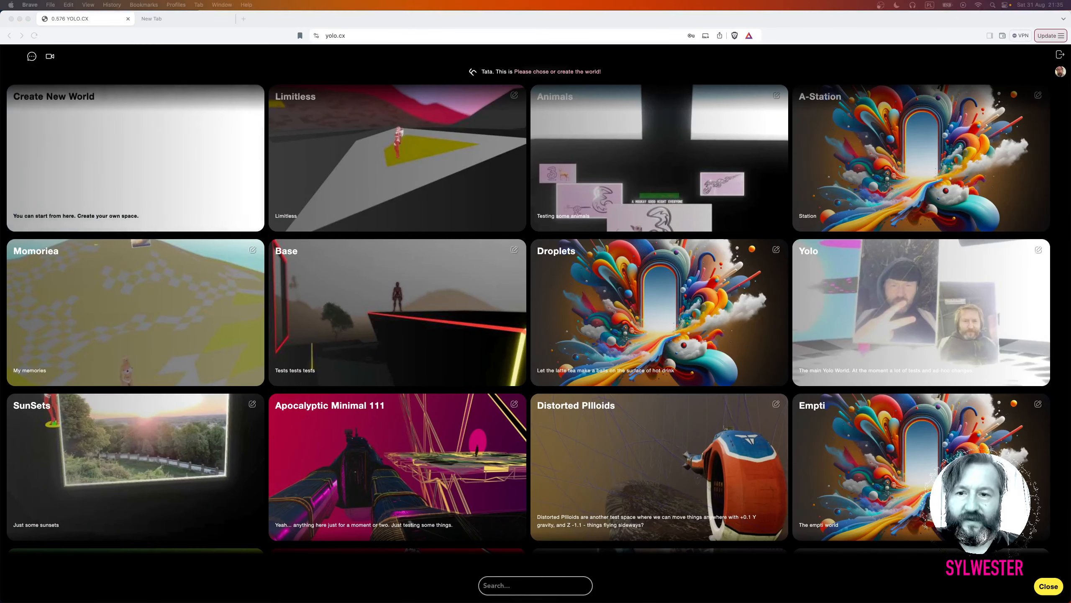
Browse the gallery of existing worlds down to its end and back up to the Blue bees world.
{"action": "scroll", "coordinate": [468, 436], "scroll_direction": "down", "scroll_amount": 10}
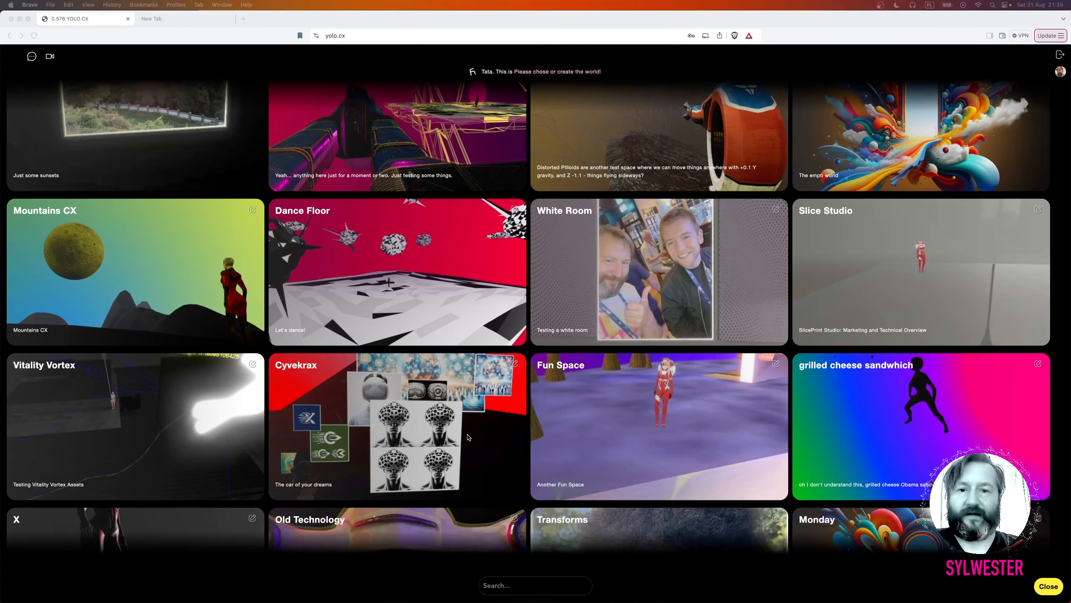
{"action": "scroll", "coordinate": [467, 437], "scroll_direction": "down", "scroll_amount": 15}
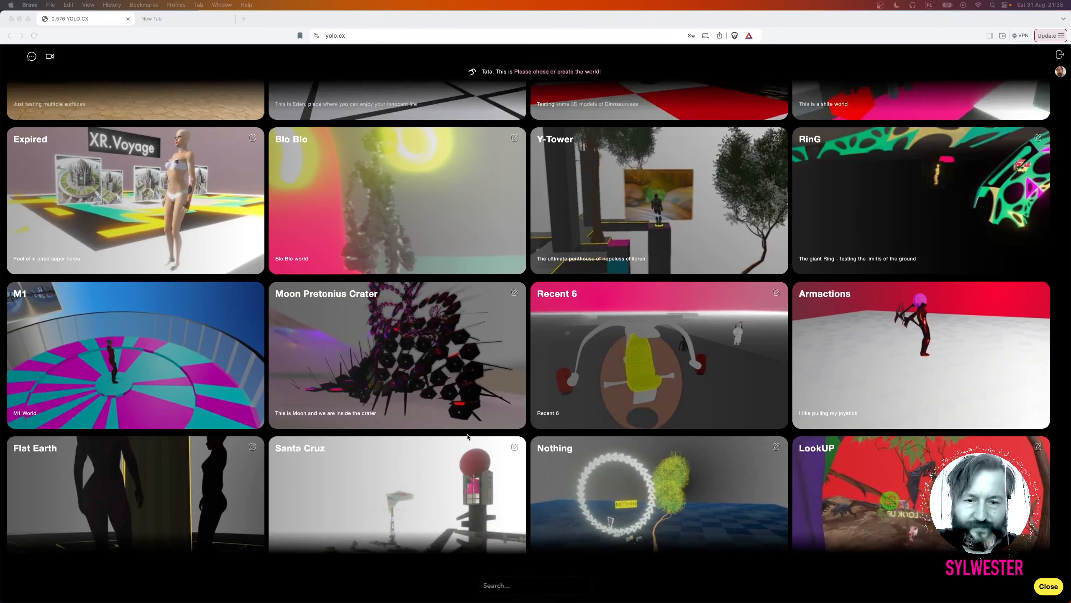
{"action": "scroll", "coordinate": [467, 436], "scroll_direction": "down", "scroll_amount": 5}
{"action": "scroll", "coordinate": [468, 437], "scroll_direction": "down", "scroll_amount": 8}
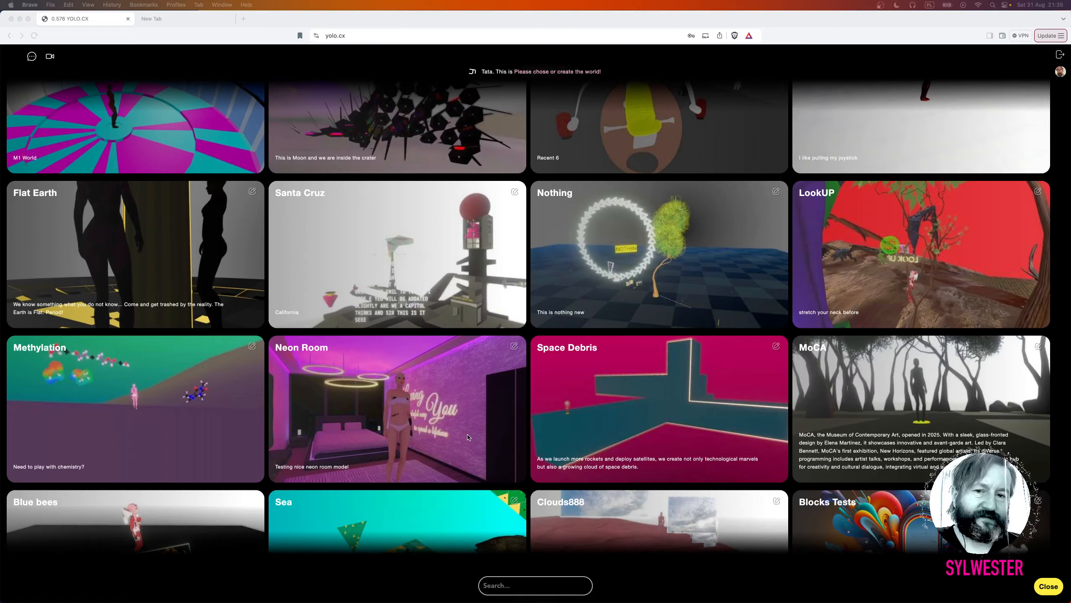
{"action": "scroll", "coordinate": [468, 437], "scroll_direction": "down", "scroll_amount": 5}
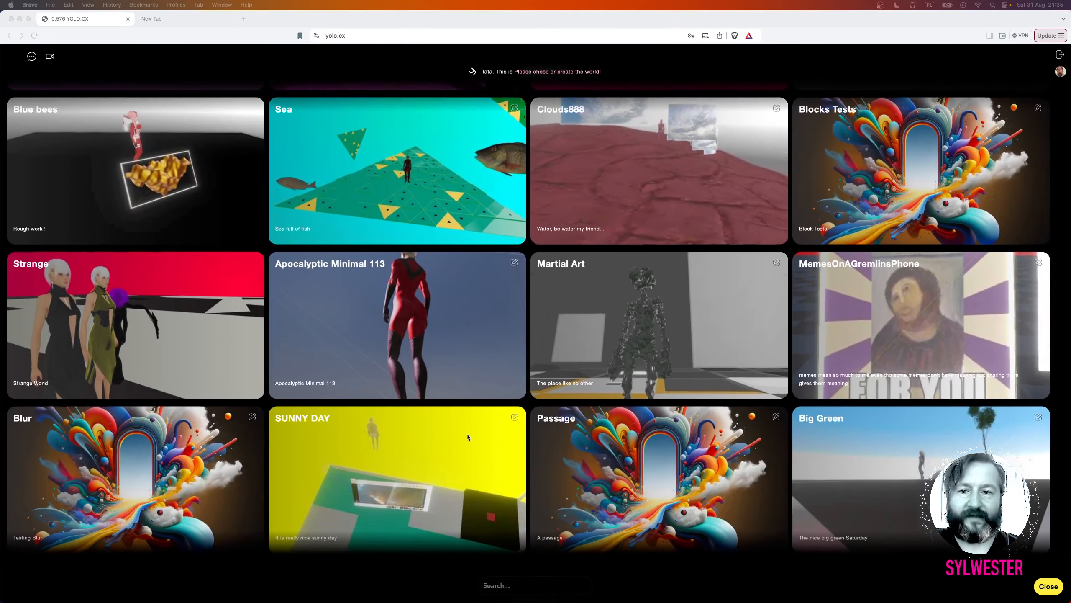
{"action": "scroll", "coordinate": [468, 437], "scroll_direction": "down", "scroll_amount": 1}
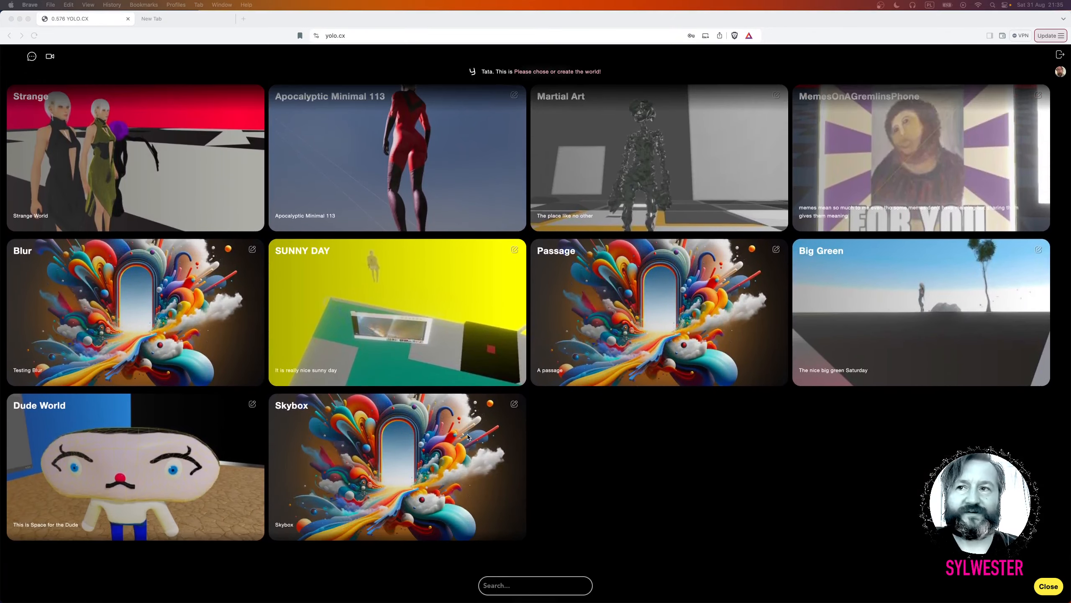
{"action": "scroll", "coordinate": [467, 437], "scroll_direction": "up", "scroll_amount": 6}
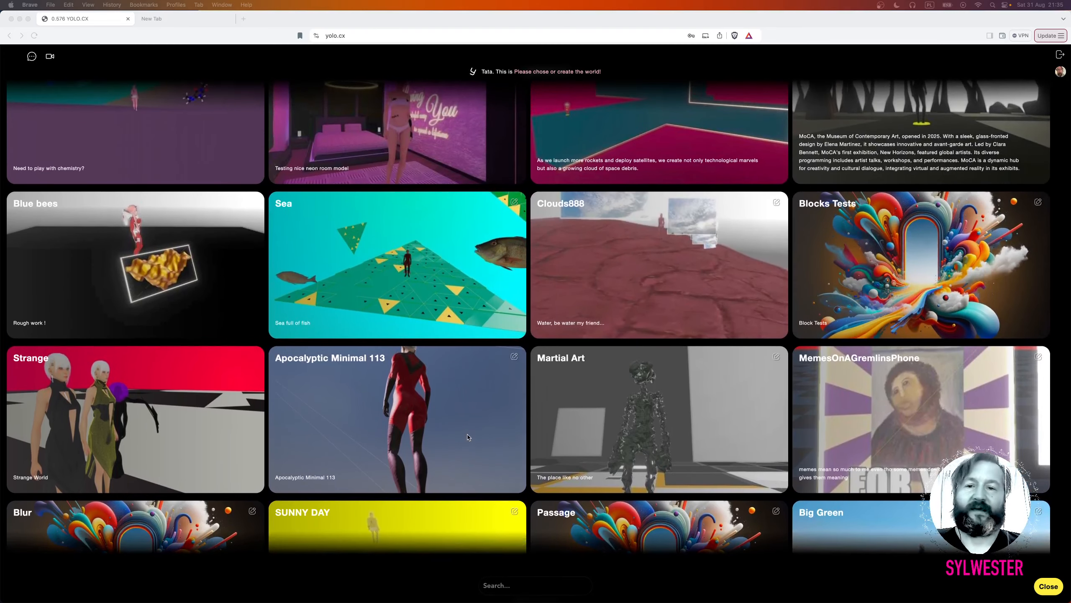
{"action": "scroll", "coordinate": [467, 437], "scroll_direction": "up", "scroll_amount": 1}
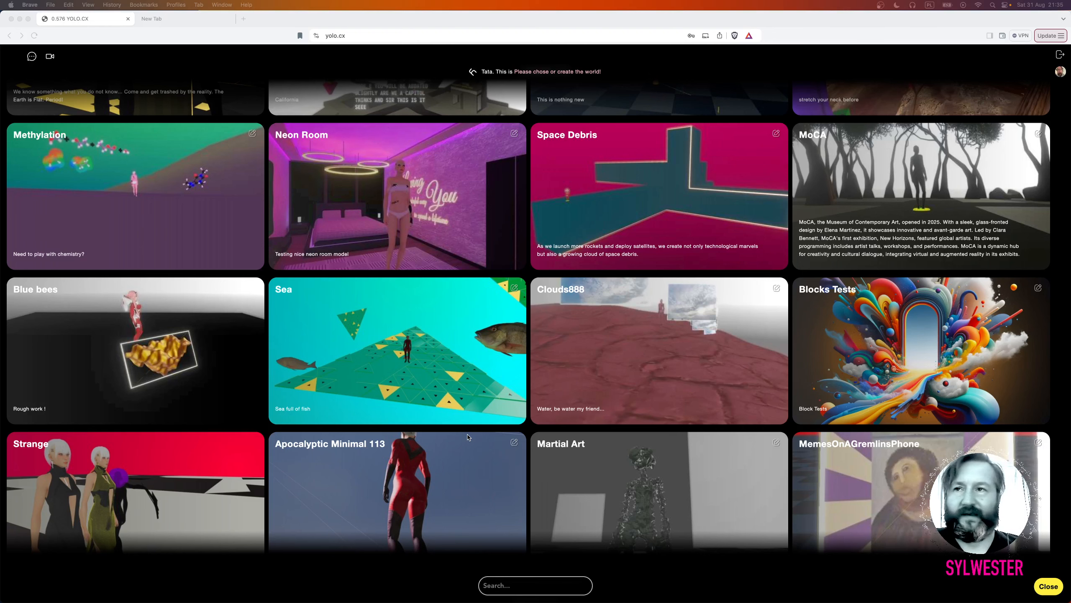
{"action": "scroll", "coordinate": [468, 436], "scroll_direction": "up", "scroll_amount": 3}
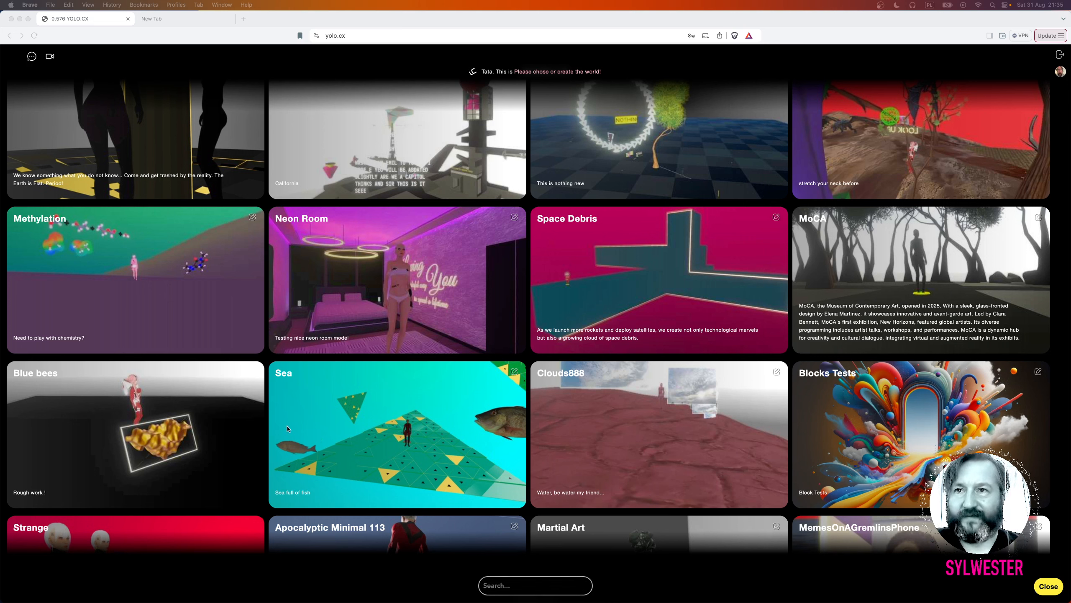
{"action": "scroll", "coordinate": [424, 432], "scroll_direction": "down", "scroll_amount": 5}
{"action": "scroll", "coordinate": [423, 433], "scroll_direction": "up", "scroll_amount": 7}
{"action": "scroll", "coordinate": [423, 433], "scroll_direction": "down", "scroll_amount": 2}
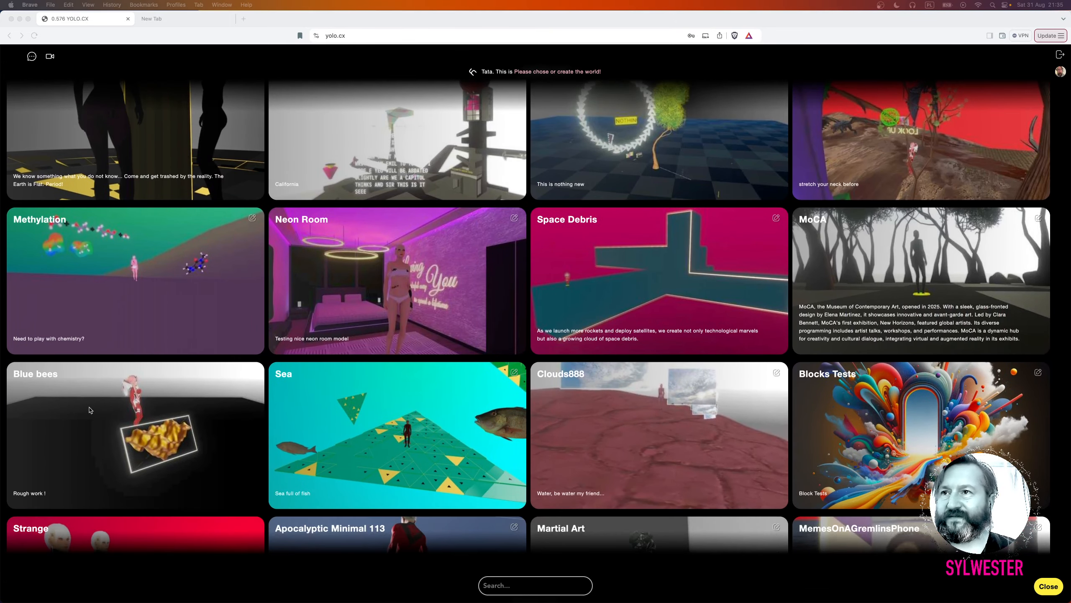
Enter the Blue bees world and look around the scene from different angles.
{"action": "left_click", "coordinate": [159, 401]}
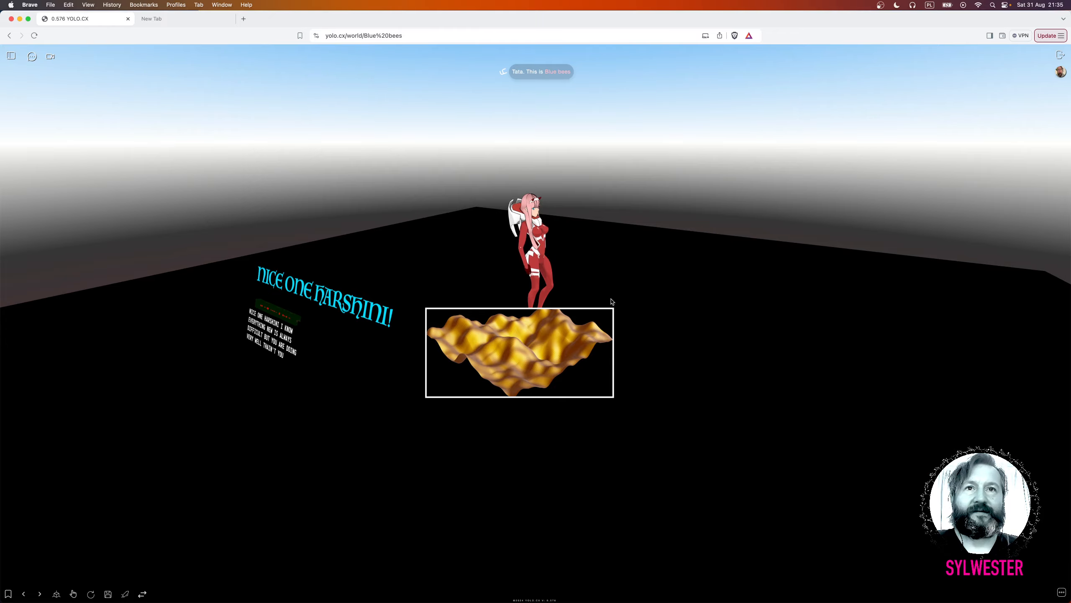
{"action": "mouse_move", "coordinate": [764, 289]}
{"action": "left_mouse_down"}
{"action": "mouse_move", "coordinate": [448, 300]}
{"action": "mouse_move", "coordinate": [191, 287]}
{"action": "mouse_move", "coordinate": [763, 297]}
{"action": "mouse_move", "coordinate": [820, 278]}
{"action": "mouse_move", "coordinate": [774, 277]}
{"action": "left_mouse_up"}
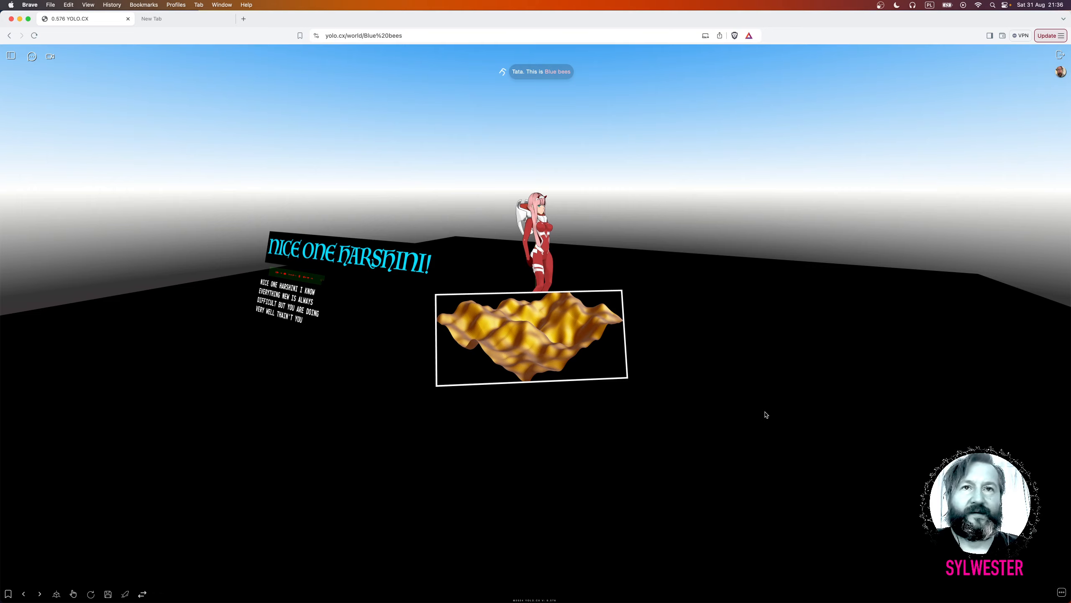
{"action": "left_click_drag", "start_coordinate": [737, 426], "coordinate": [745, 445]}
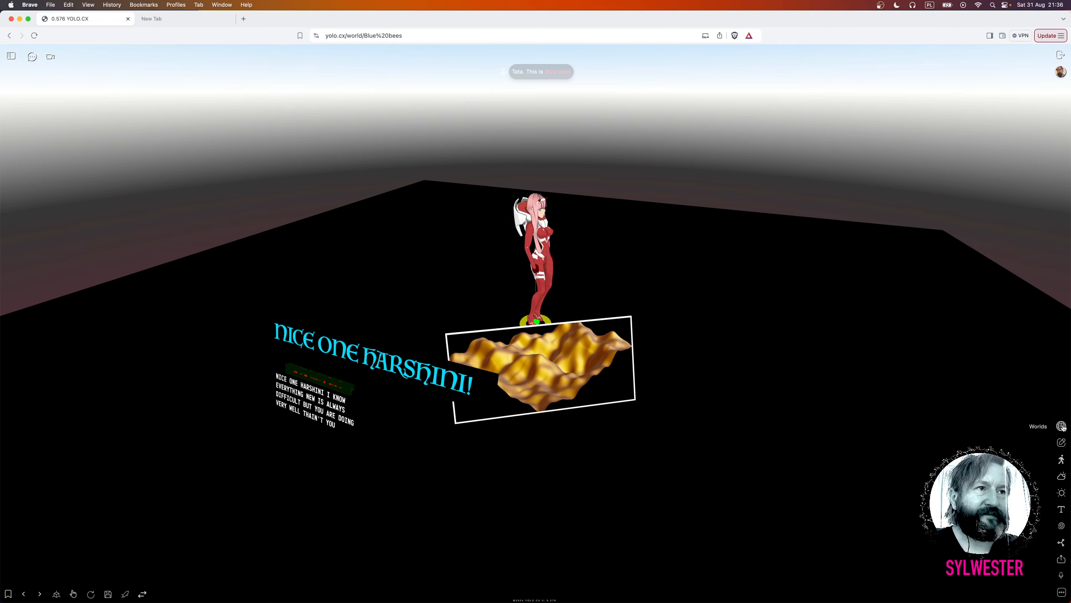
From the worlds gallery, start a new world named "First World" with the description "This is my first World".
{"action": "left_click", "coordinate": [1062, 426]}
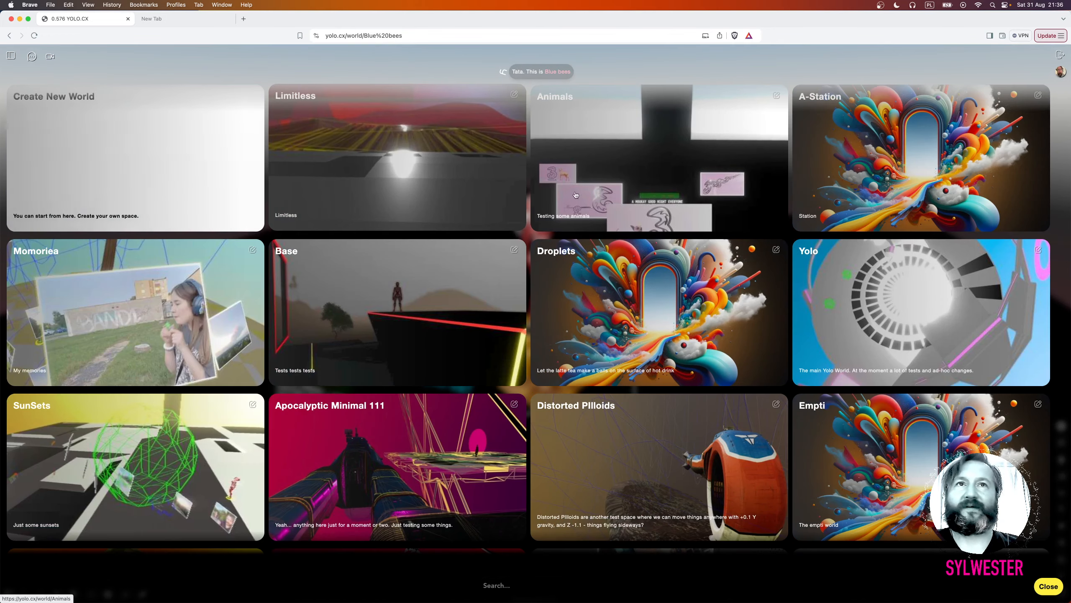
{"action": "scroll", "coordinate": [396, 327], "scroll_direction": "down", "scroll_amount": 2}
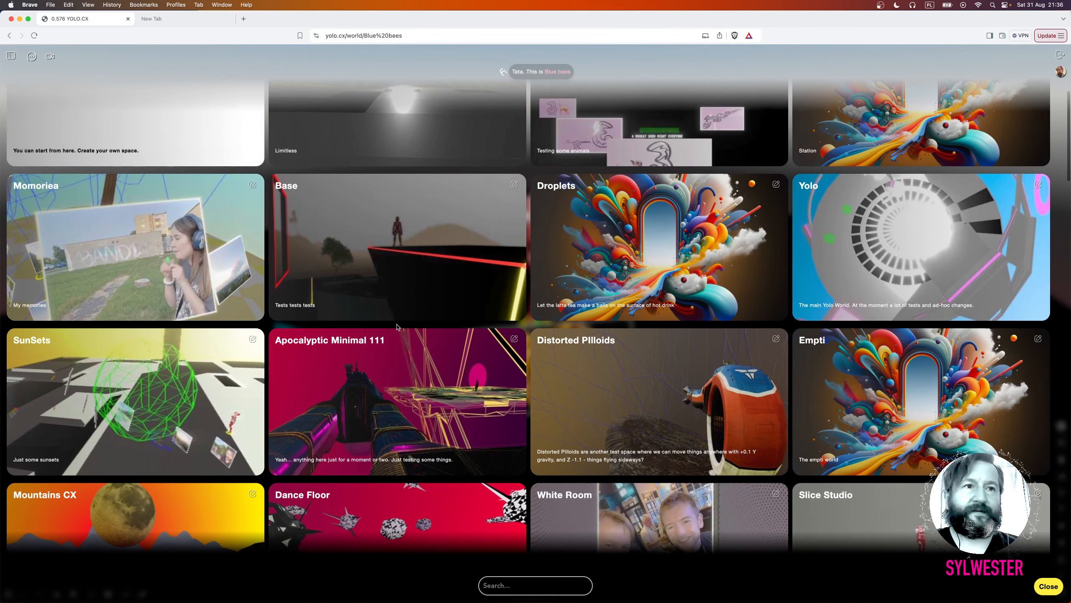
{"action": "scroll", "coordinate": [397, 326], "scroll_direction": "down", "scroll_amount": 10}
{"action": "scroll", "coordinate": [398, 327], "scroll_direction": "up", "scroll_amount": 12}
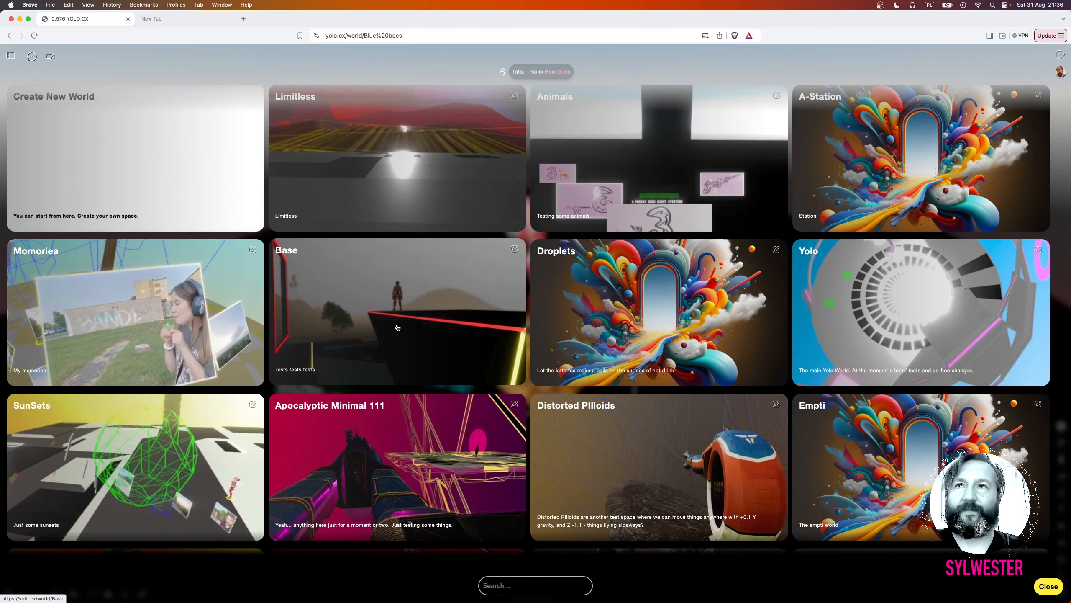
{"action": "scroll", "coordinate": [398, 327], "scroll_direction": "down", "scroll_amount": 9}
{"action": "scroll", "coordinate": [397, 327], "scroll_direction": "up", "scroll_amount": 9}
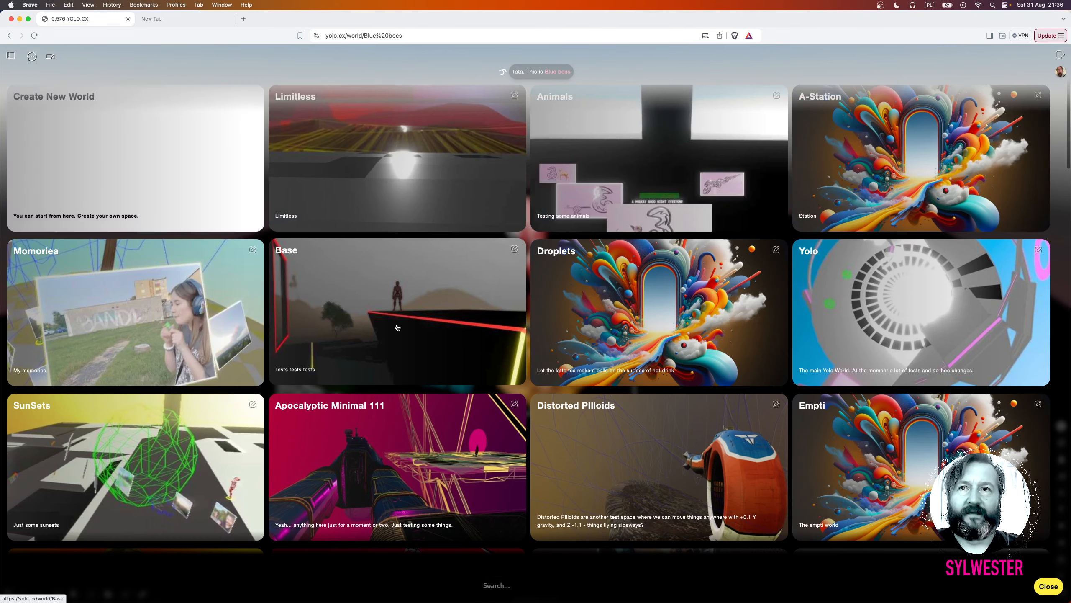
{"action": "left_click", "coordinate": [182, 164]}
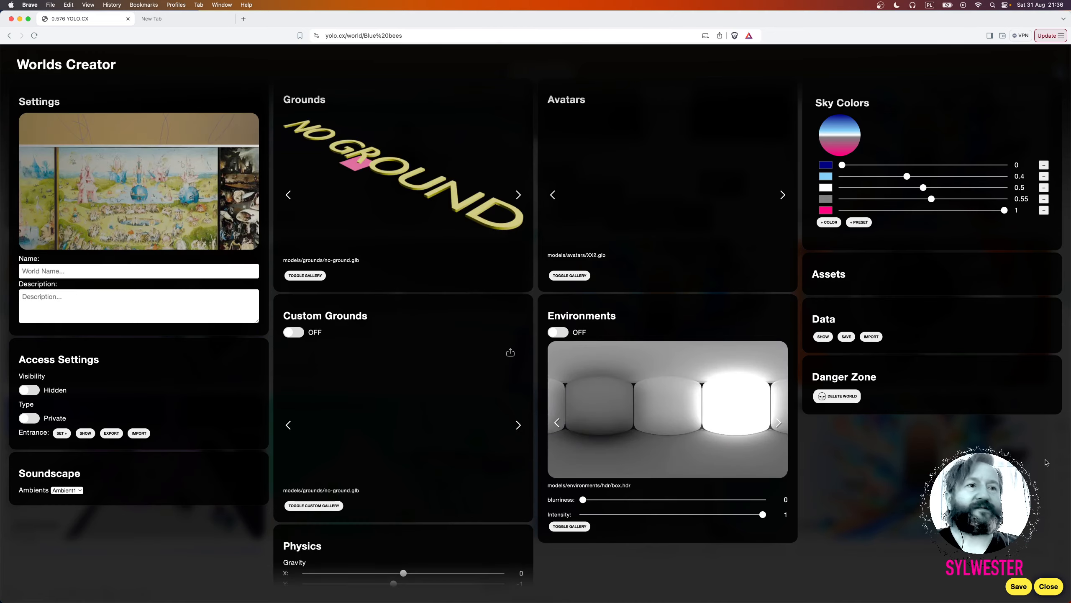
{"action": "left_click", "coordinate": [1053, 591]}
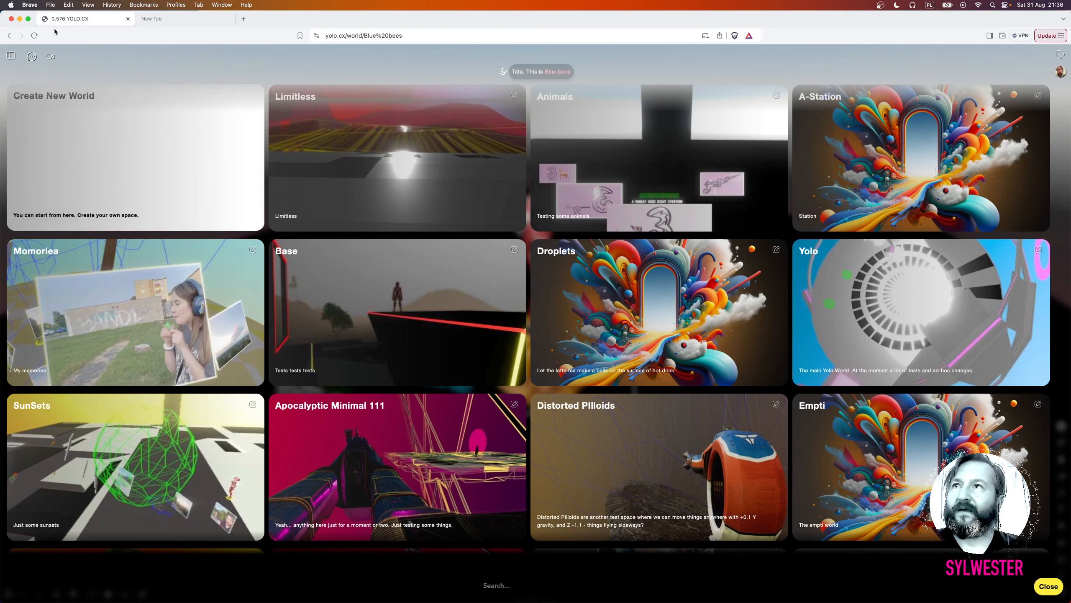
{"action": "left_click", "coordinate": [144, 174]}
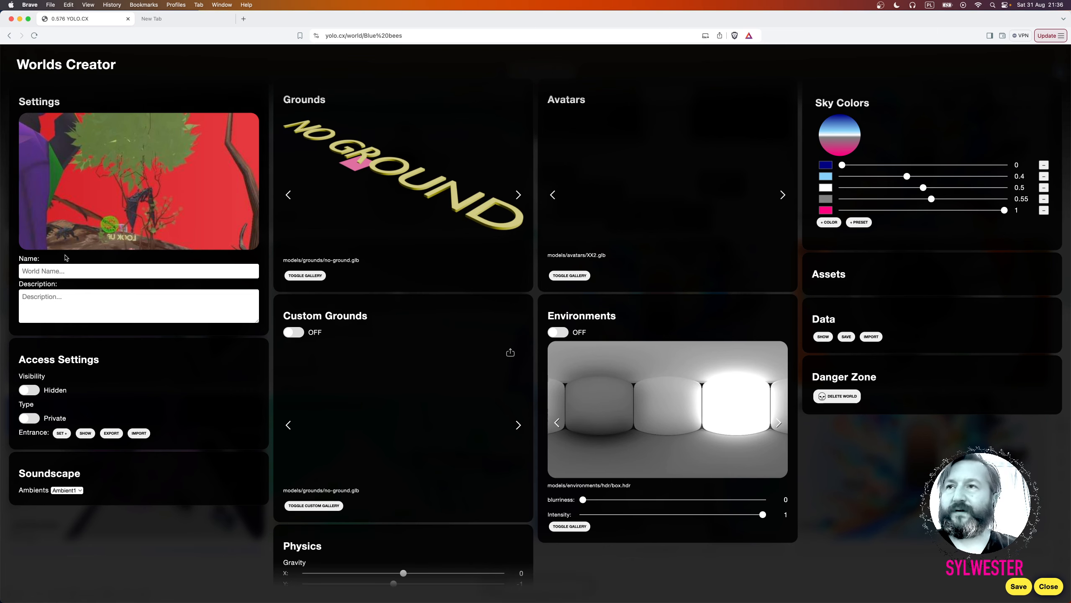
{"action": "left_click", "coordinate": [64, 271]}
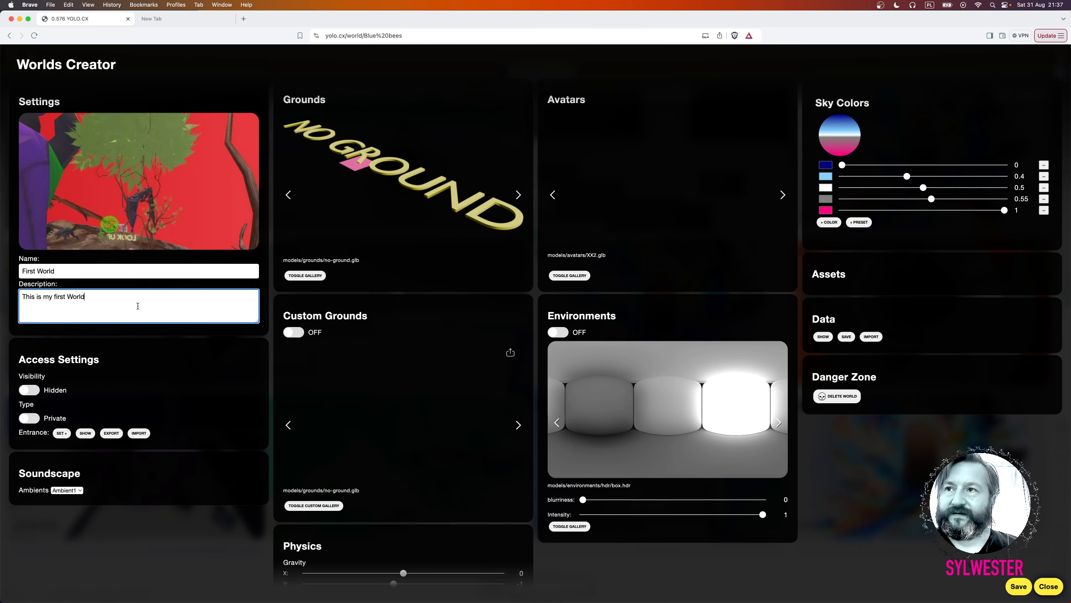
Set the new world's visibility to Visible and its type to Public in the access settings.
{"action": "scroll", "coordinate": [82, 378], "scroll_direction": "up", "scroll_amount": 5, "text": "ctrl"}
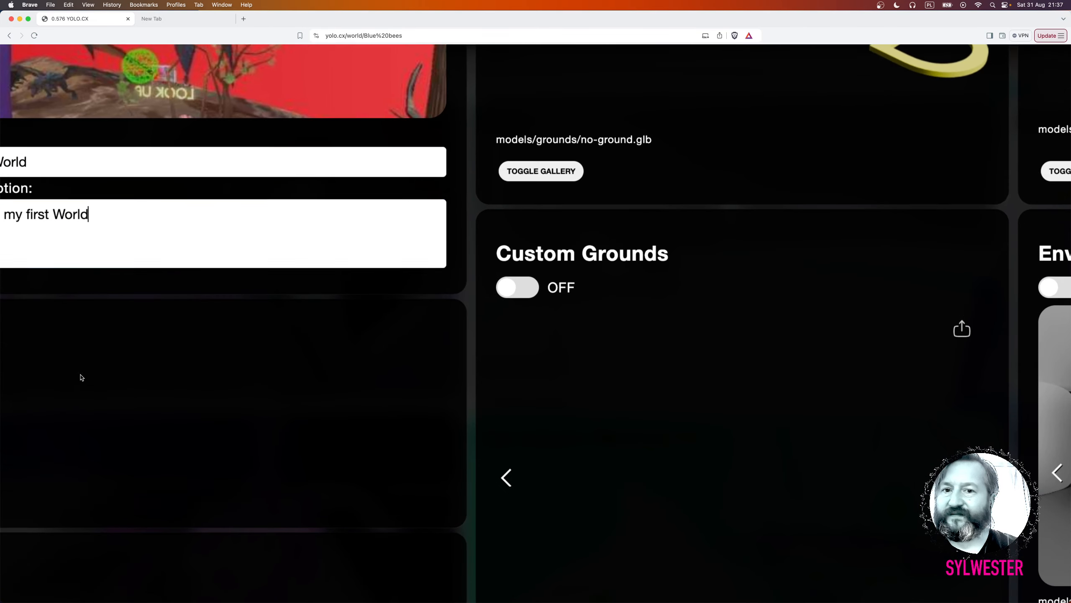
{"action": "scroll", "coordinate": [81, 378], "scroll_direction": "down", "scroll_amount": 5}
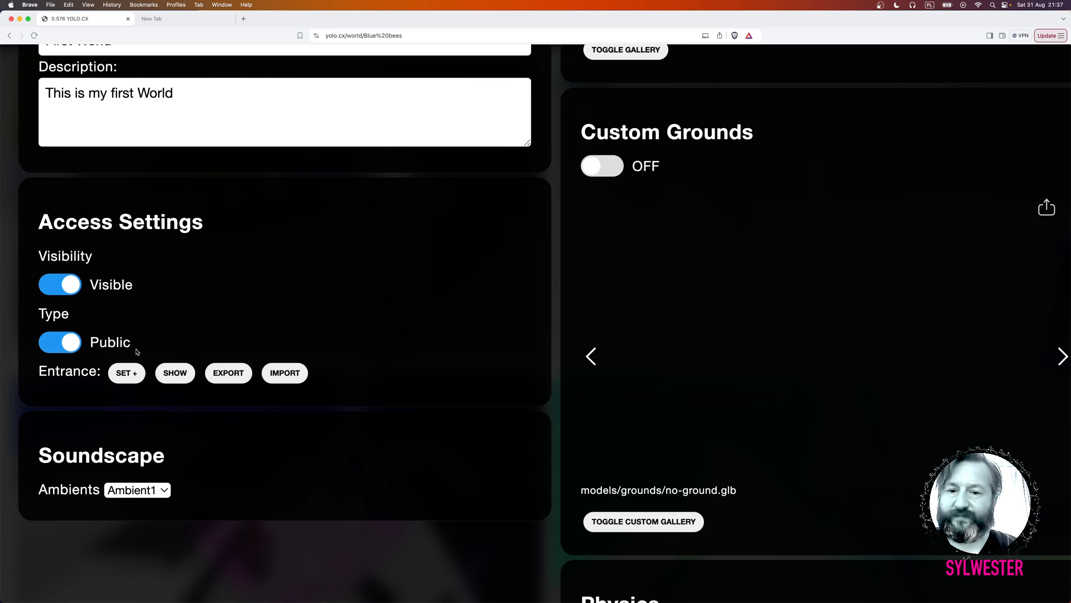
{"action": "scroll", "coordinate": [137, 352], "scroll_direction": "down", "scroll_amount": 1}
{"action": "scroll", "coordinate": [138, 352], "scroll_direction": "up", "scroll_amount": 8}
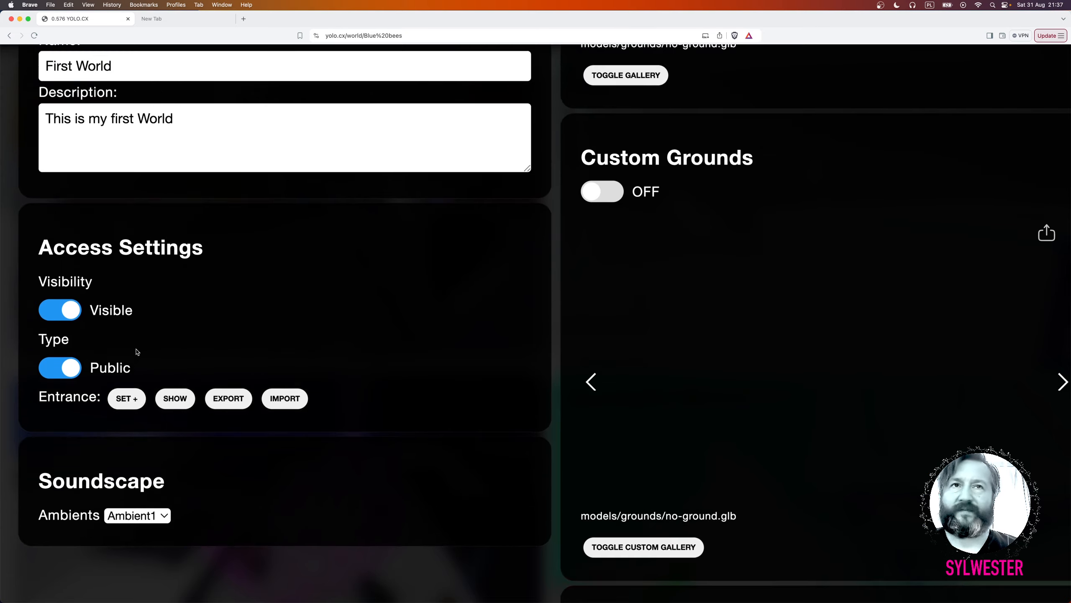
{"action": "scroll", "coordinate": [156, 367], "scroll_direction": "up", "scroll_amount": 1}
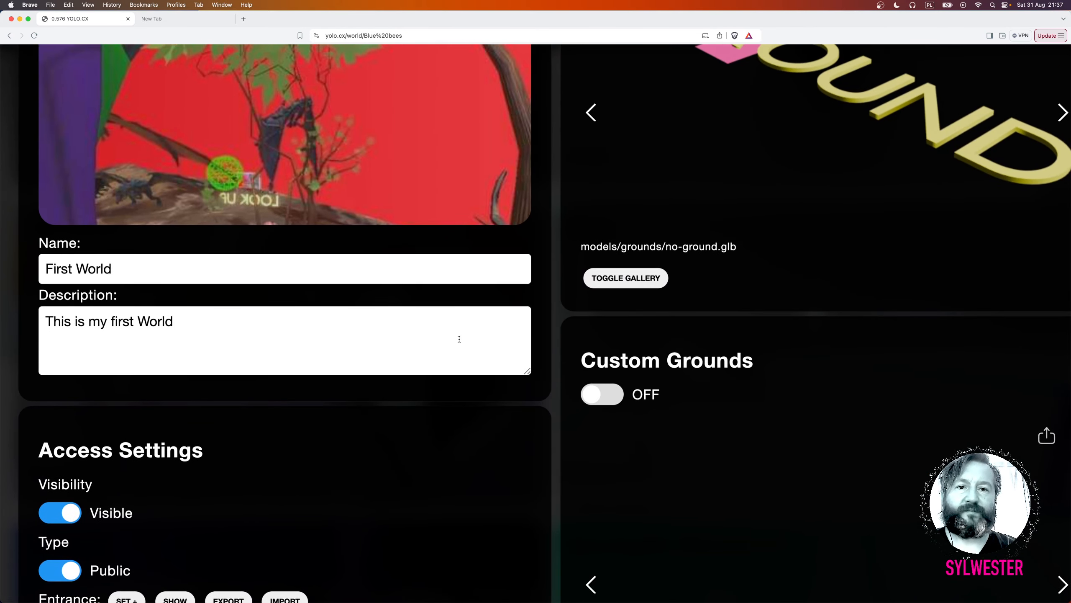
Change the world's ground model to hive-plaster-1.glb, previewing ground-11-1.glb on the way.
{"action": "scroll", "coordinate": [460, 339], "scroll_direction": "right", "scroll_amount": 3}
{"action": "scroll", "coordinate": [655, 318], "scroll_direction": "down", "scroll_amount": 5, "text": "ctrl"}
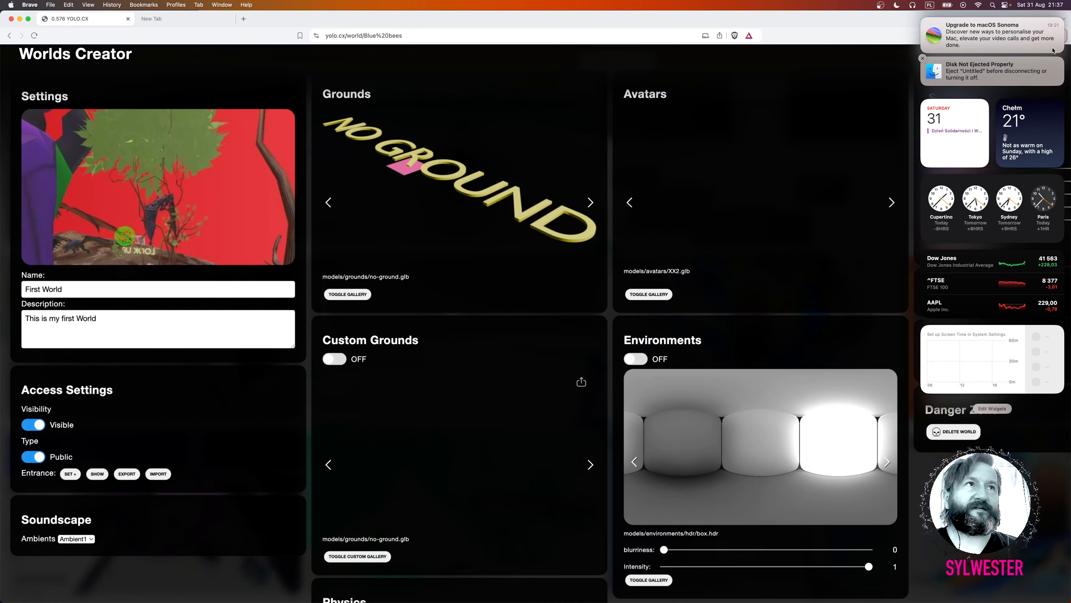
{"action": "left_click", "coordinate": [832, 131]}
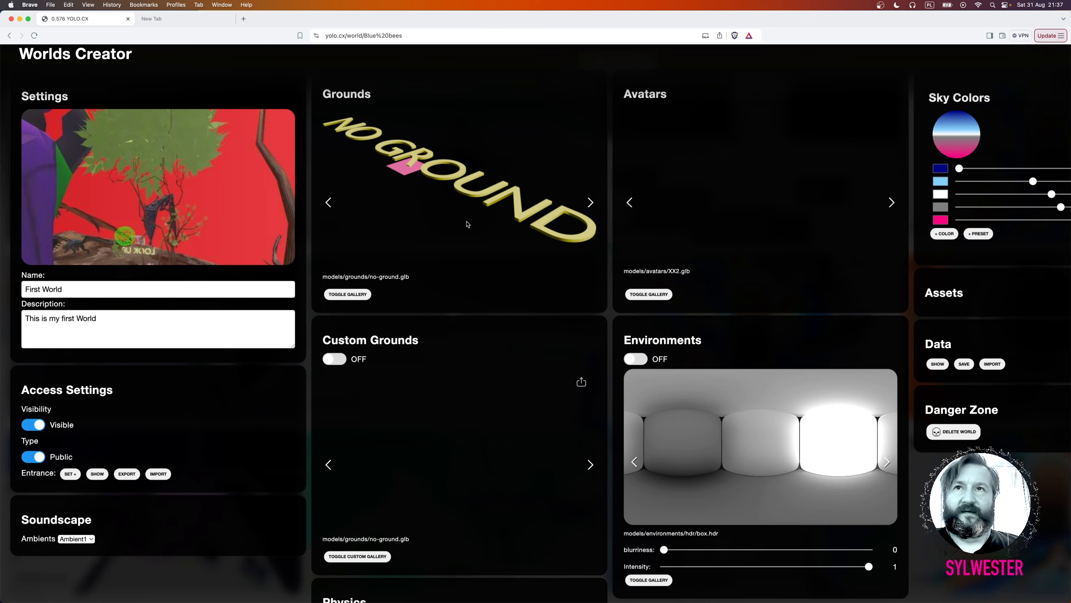
{"action": "scroll", "coordinate": [467, 224], "scroll_direction": "up", "scroll_amount": 1}
{"action": "scroll", "coordinate": [442, 224], "scroll_direction": "up", "scroll_amount": 5, "text": "ctrl"}
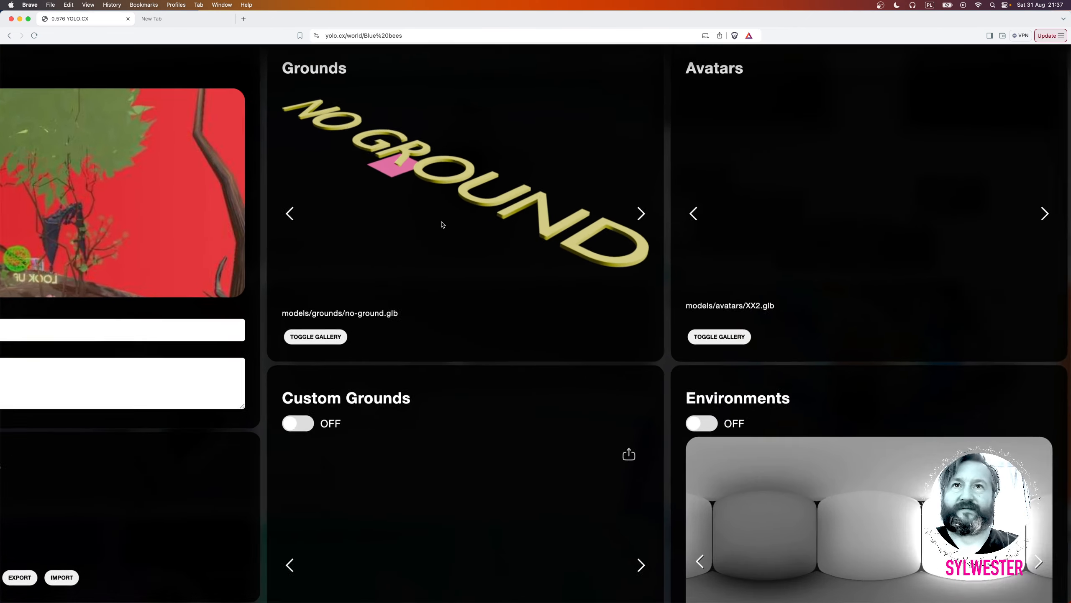
{"action": "scroll", "coordinate": [442, 225], "scroll_direction": "down", "scroll_amount": 1}
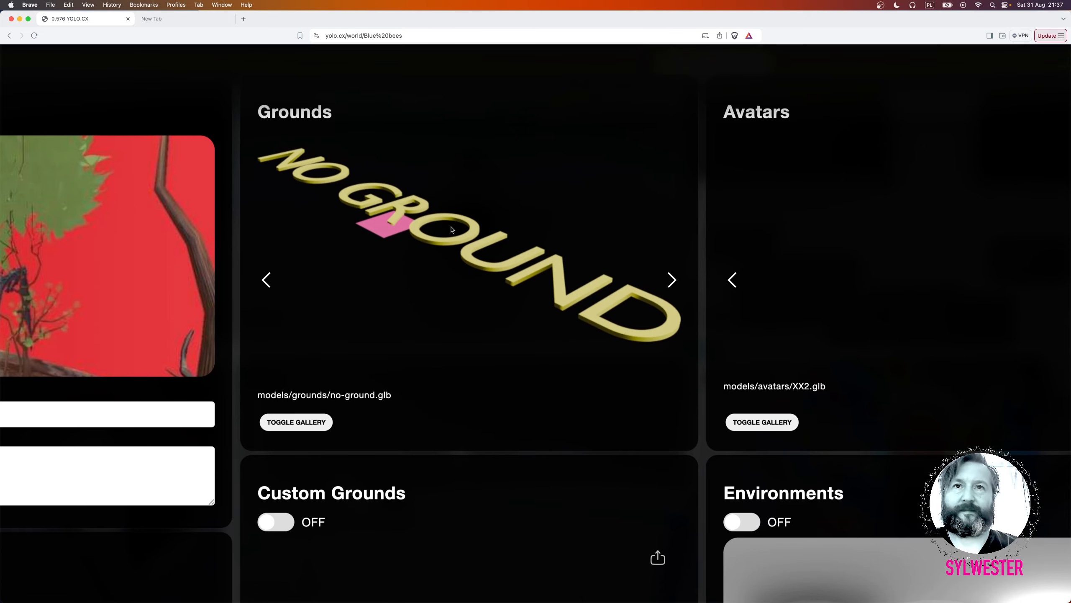
{"action": "left_click", "coordinate": [672, 280]}
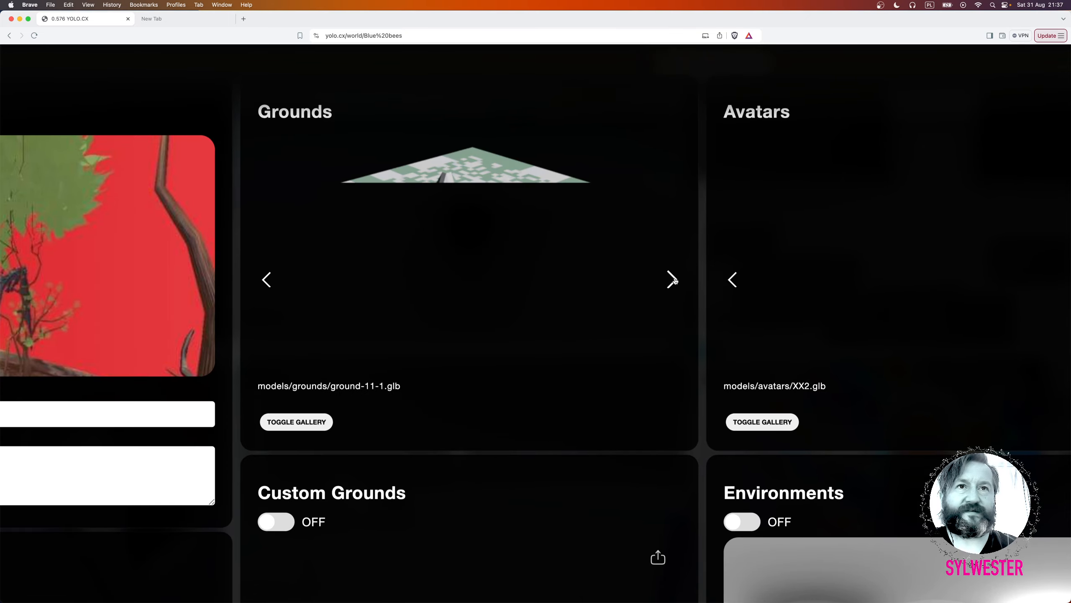
{"action": "left_click", "coordinate": [673, 280]}
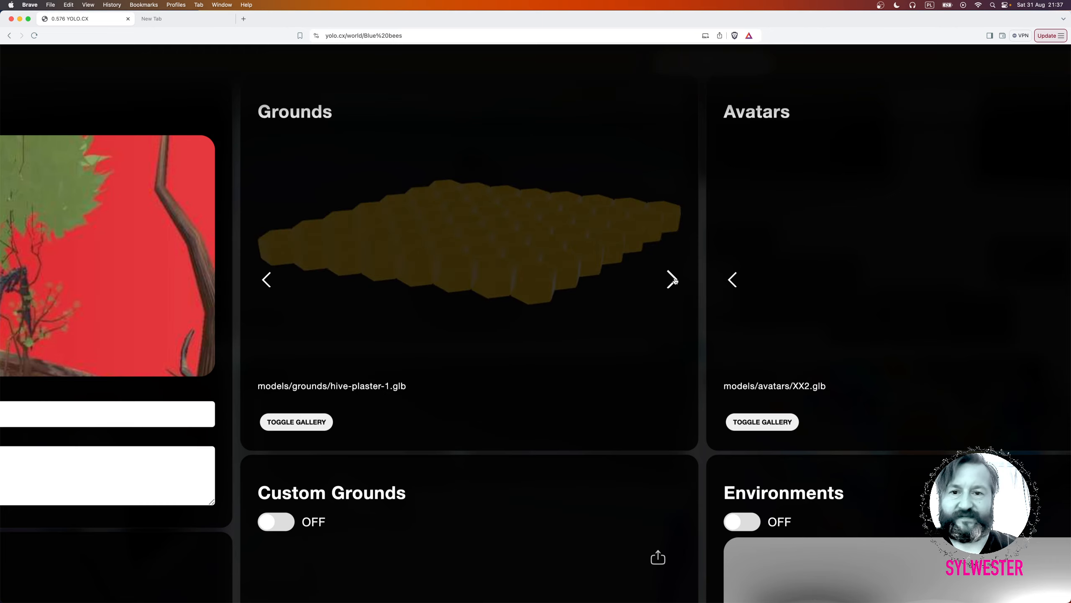
Browse through the available ground models and choose ground-20-1.glb as the world's ground.
{"action": "left_click", "coordinate": [673, 280]}
{"action": "left_click", "coordinate": [673, 279]}
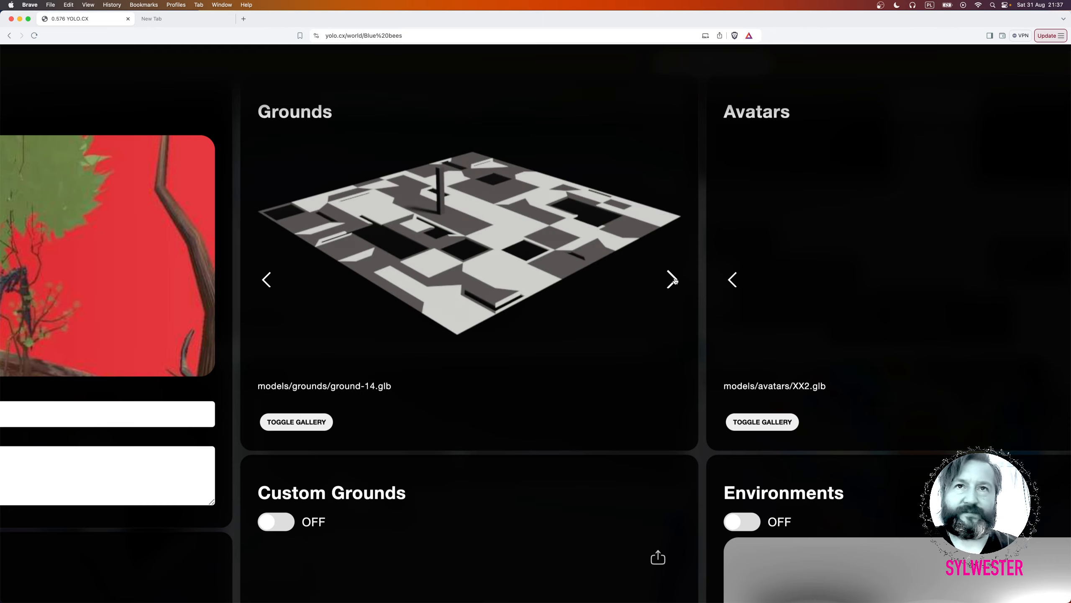
{"action": "left_click", "coordinate": [673, 279]}
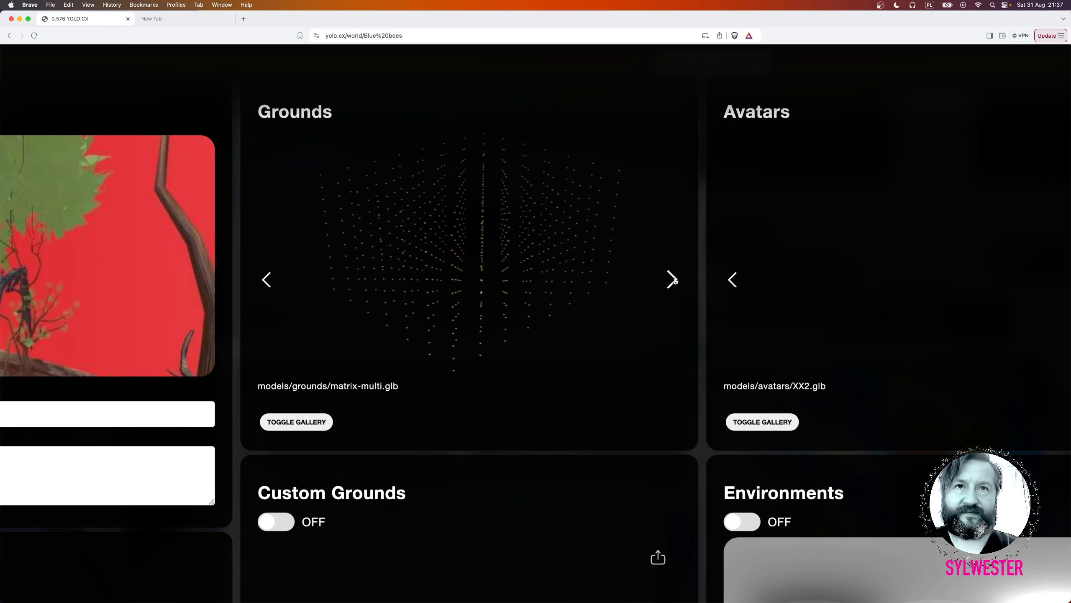
{"action": "left_click", "coordinate": [673, 280]}
{"action": "left_click", "coordinate": [672, 280]}
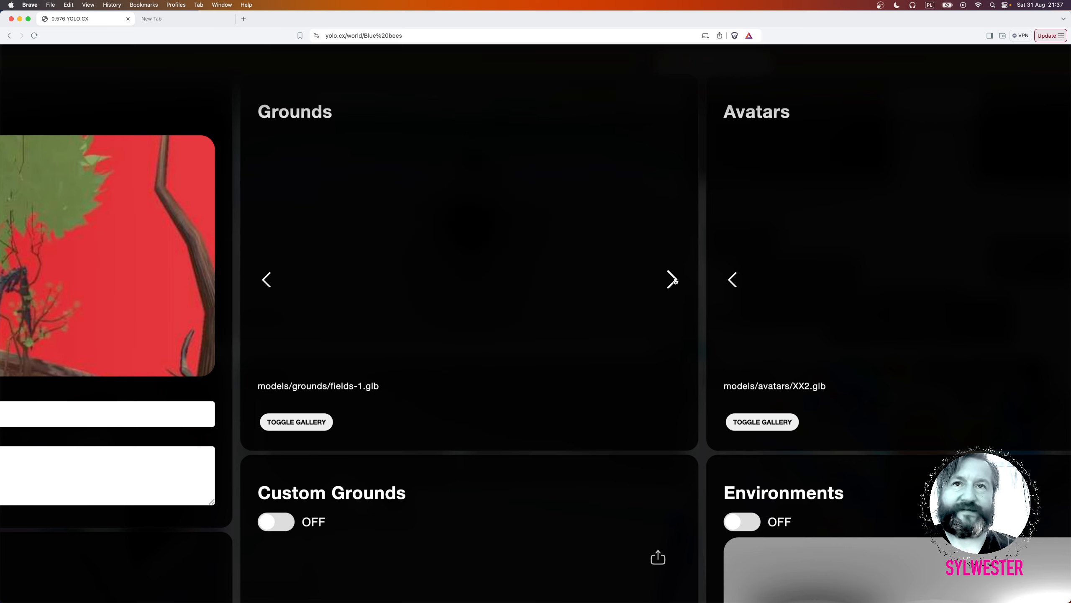
{"action": "left_click", "coordinate": [672, 280]}
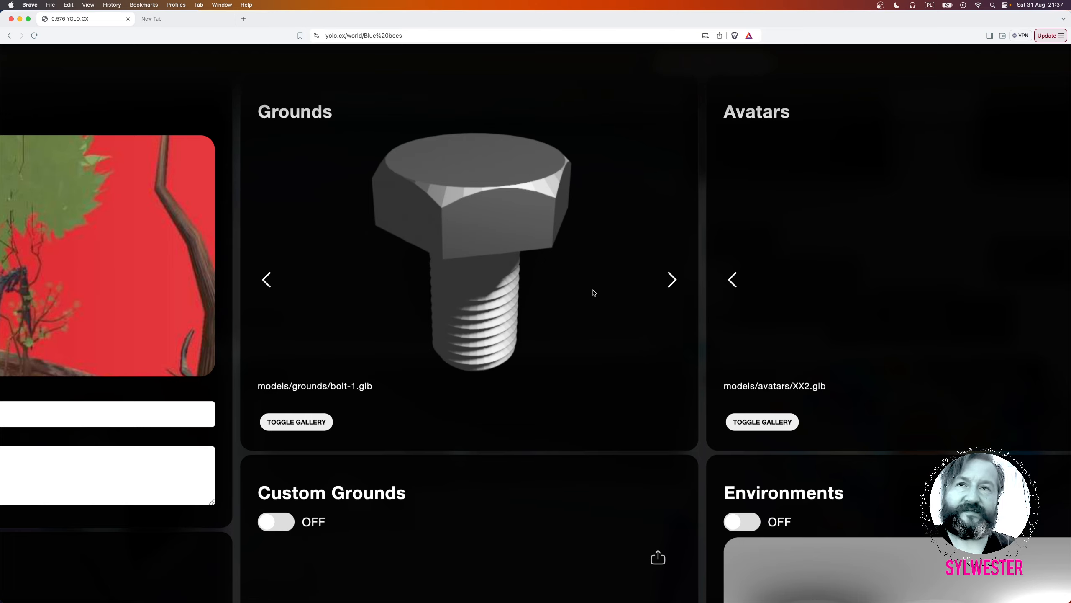
{"action": "scroll", "coordinate": [595, 292], "scroll_direction": "down", "scroll_amount": 1}
{"action": "left_click", "coordinate": [672, 270]}
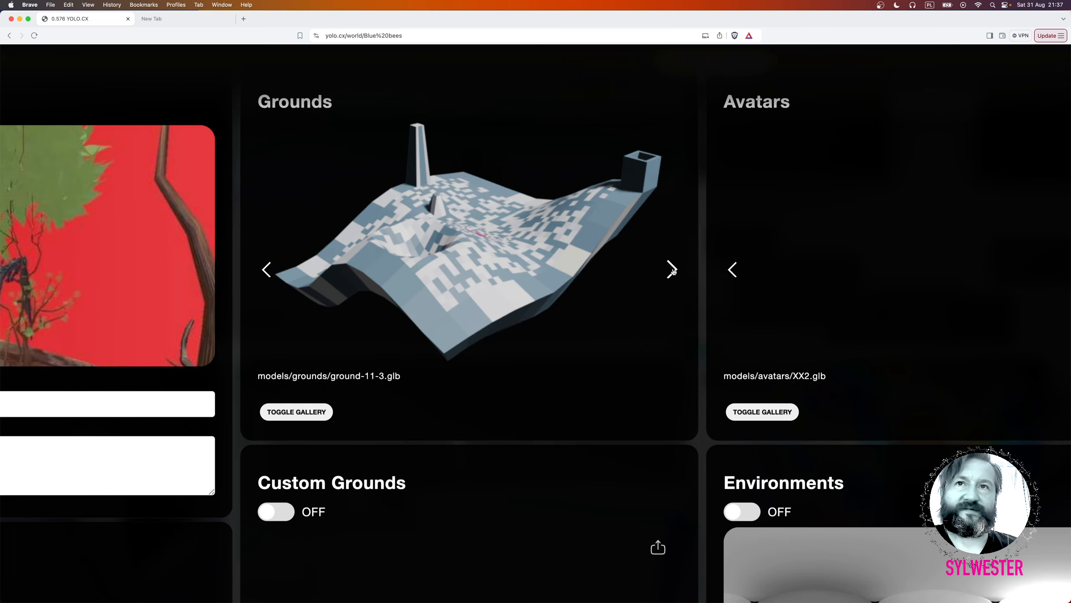
{"action": "left_click", "coordinate": [672, 270]}
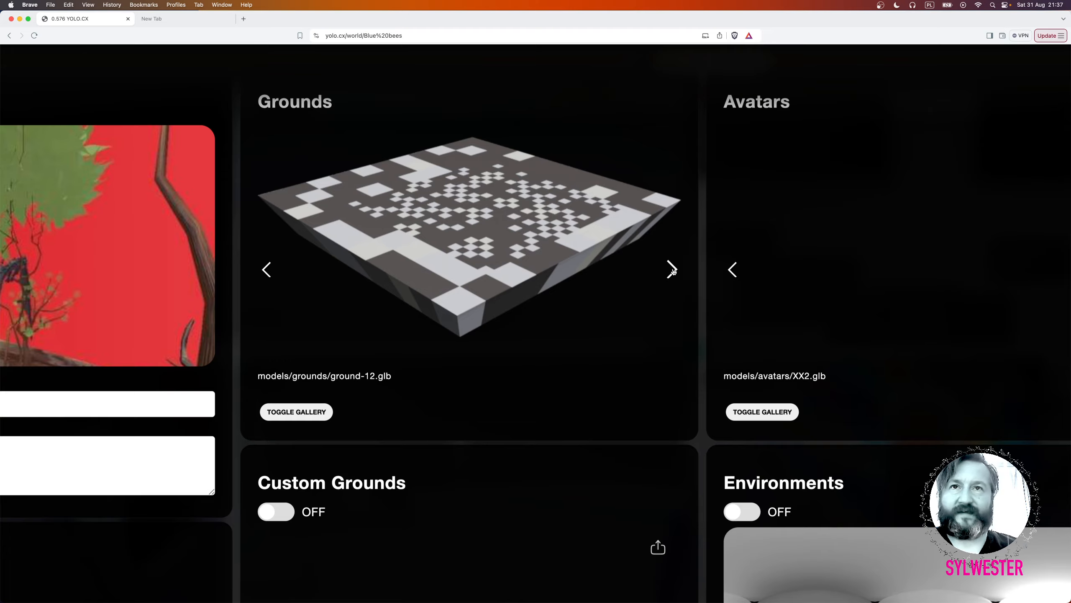
{"action": "left_click", "coordinate": [673, 270]}
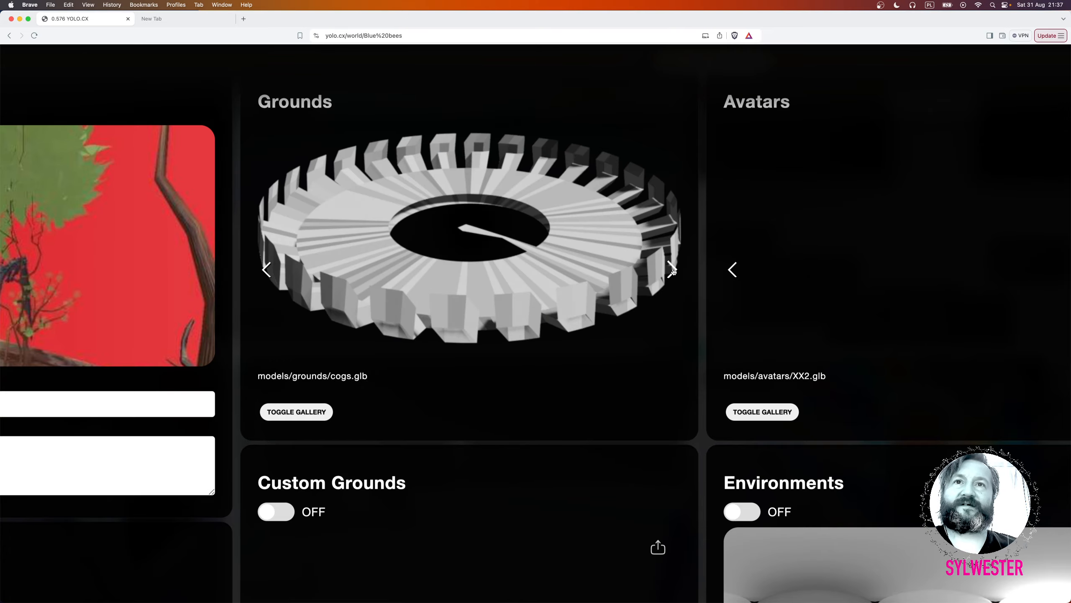
{"action": "left_click", "coordinate": [672, 270]}
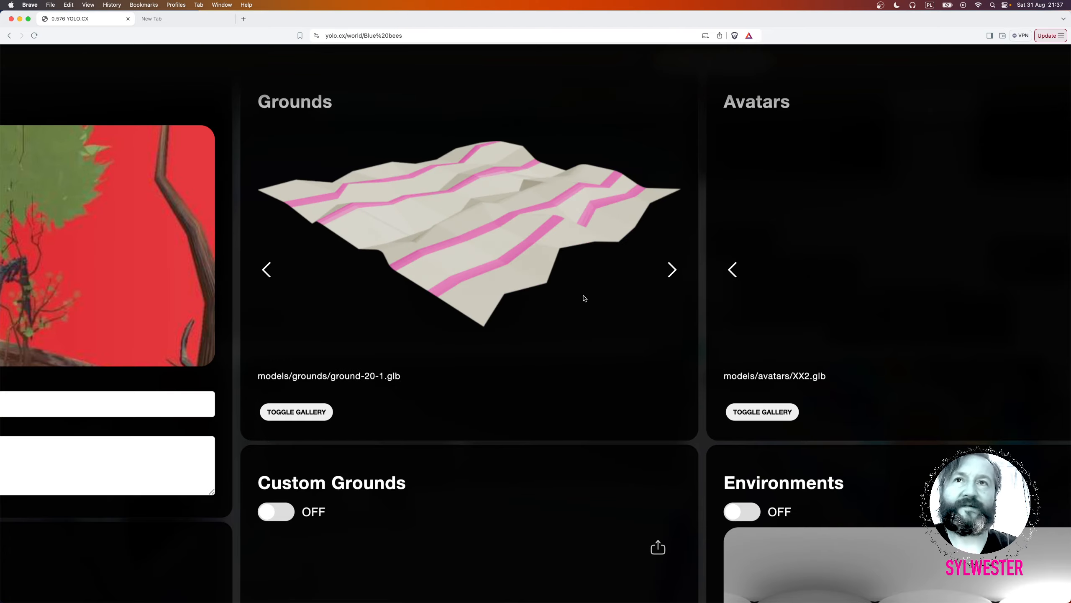
Set the world's Y gravity to -9.4 in the physics settings.
{"action": "scroll", "coordinate": [585, 298], "scroll_direction": "down", "scroll_amount": 5, "text": "ctrl"}
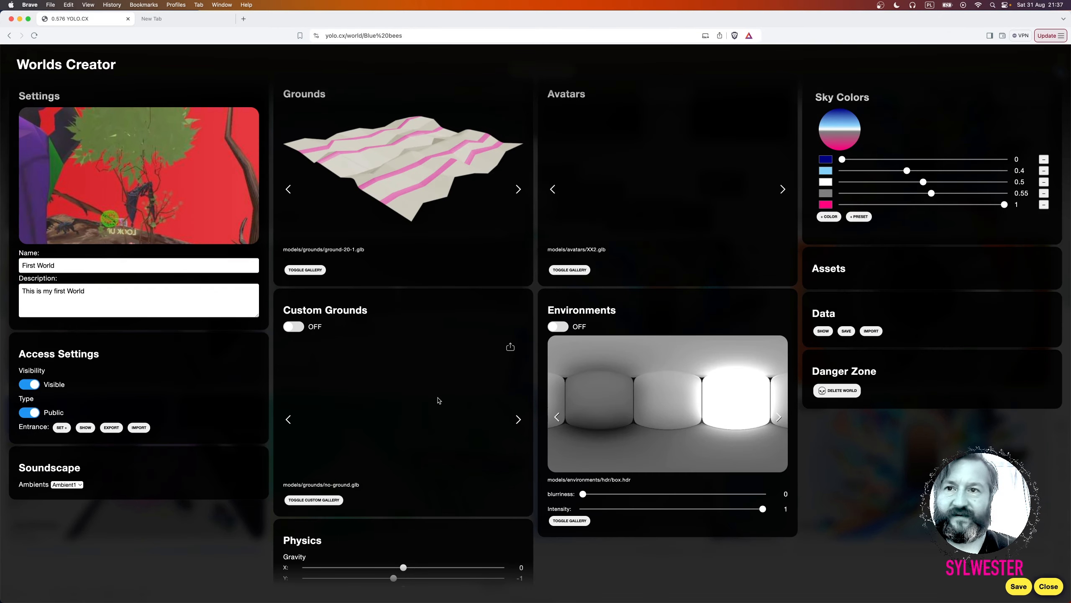
{"action": "scroll", "coordinate": [439, 400], "scroll_direction": "down", "scroll_amount": 2}
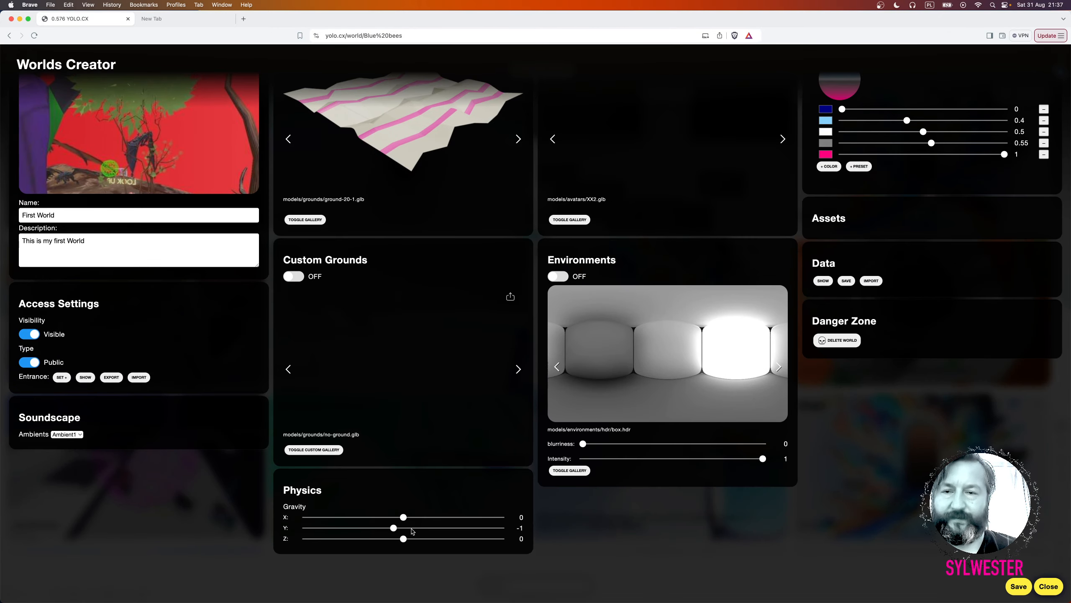
{"action": "scroll", "coordinate": [412, 531], "scroll_direction": "up", "scroll_amount": 3, "text": "ctrl"}
{"action": "scroll", "coordinate": [413, 531], "scroll_direction": "down", "scroll_amount": 1}
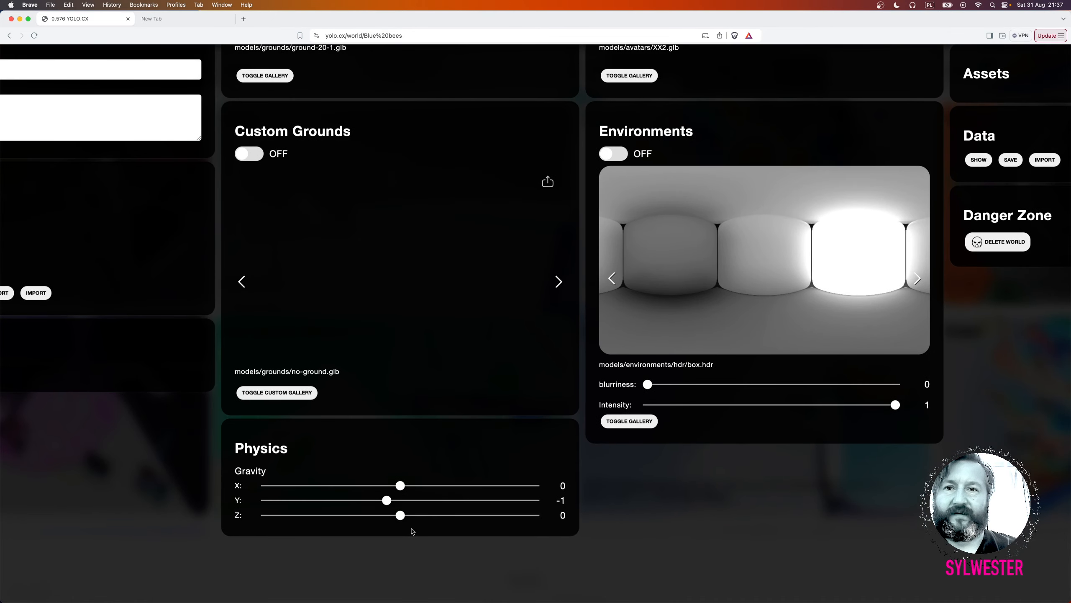
{"action": "scroll", "coordinate": [413, 531], "scroll_direction": "up", "scroll_amount": 3, "text": "ctrl"}
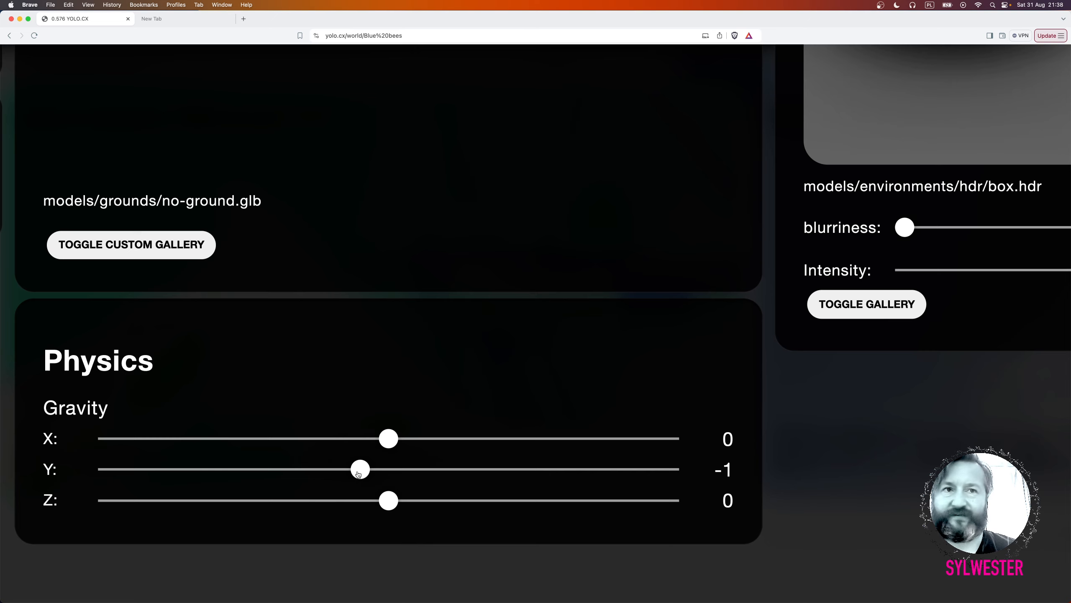
{"action": "left_click_drag", "start_coordinate": [284, 474], "coordinate": [125, 474]}
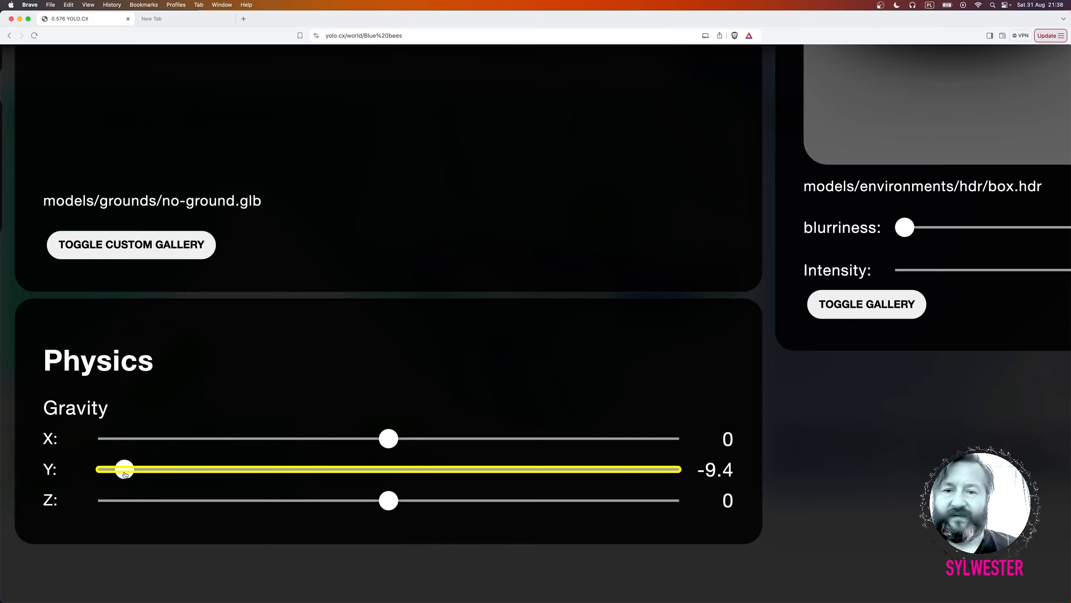
Change the world's avatar model to dead-pool-quantum-3-sitting.glb.
{"action": "scroll", "coordinate": [301, 403], "scroll_direction": "down", "scroll_amount": 5, "text": "ctrl"}
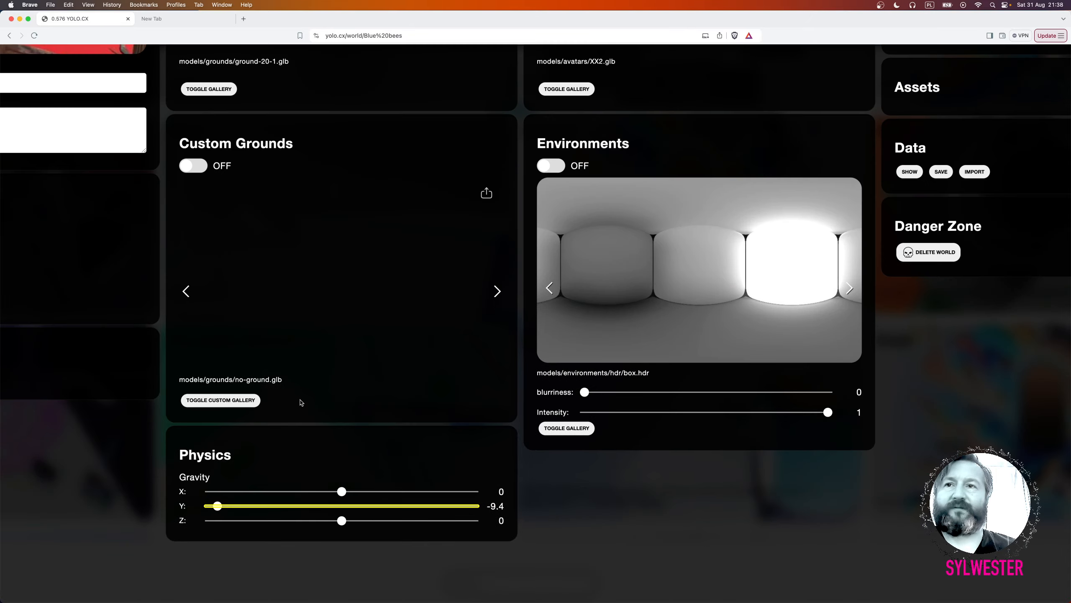
{"action": "scroll", "coordinate": [302, 403], "scroll_direction": "up", "scroll_amount": 6}
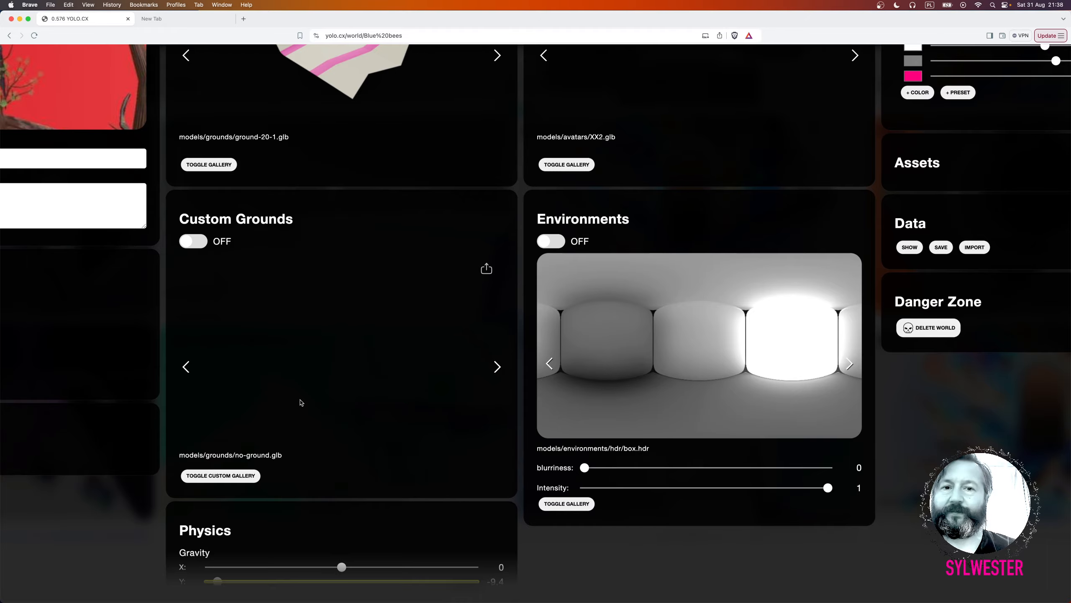
{"action": "scroll", "coordinate": [301, 403], "scroll_direction": "up", "scroll_amount": 1}
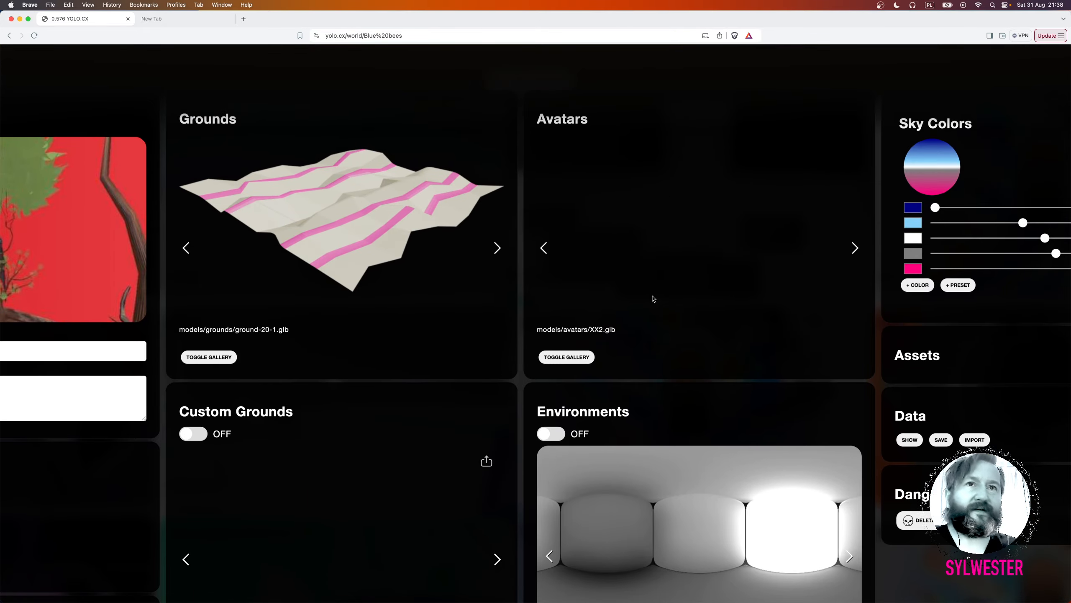
{"action": "left_click", "coordinate": [855, 249]}
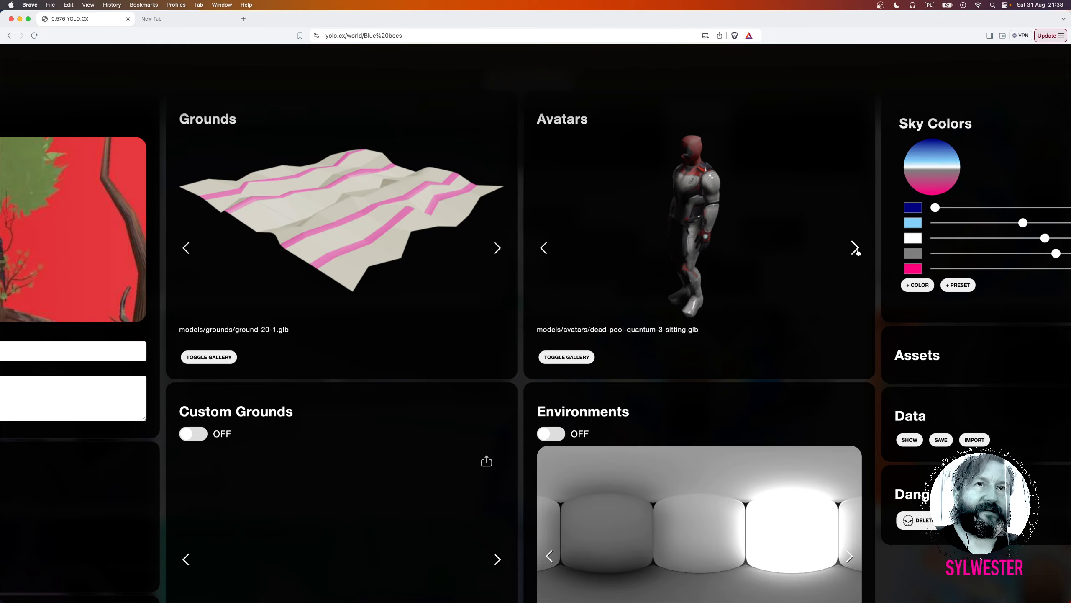
Remove the light blue, white and grey stops from the sky colors, leaving only dark blue and pink.
{"action": "scroll", "coordinate": [787, 312], "scroll_direction": "down", "scroll_amount": 3}
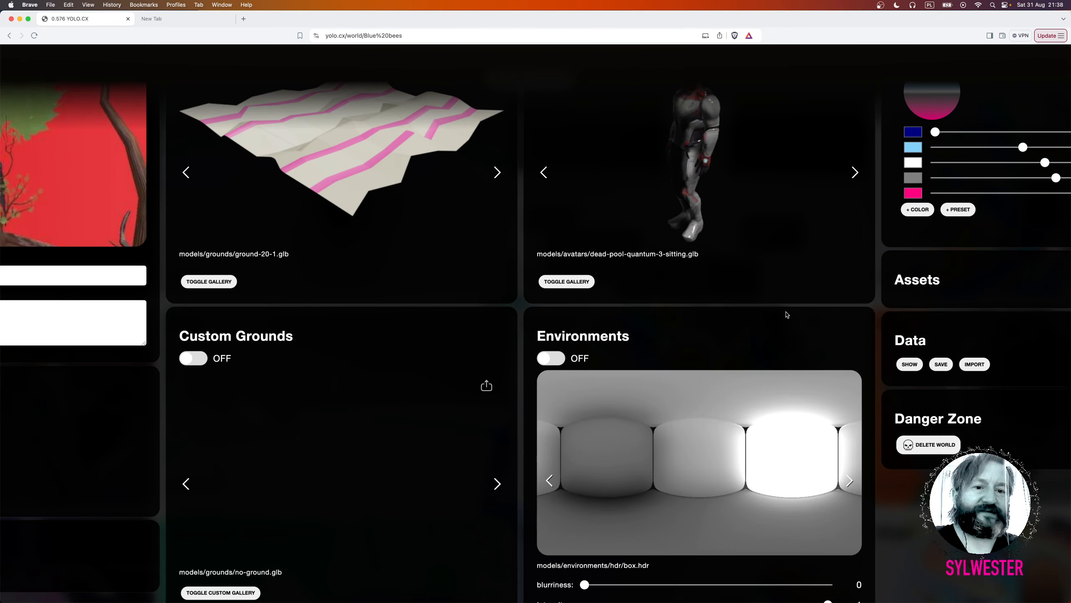
{"action": "scroll", "coordinate": [786, 314], "scroll_direction": "down", "scroll_amount": 3}
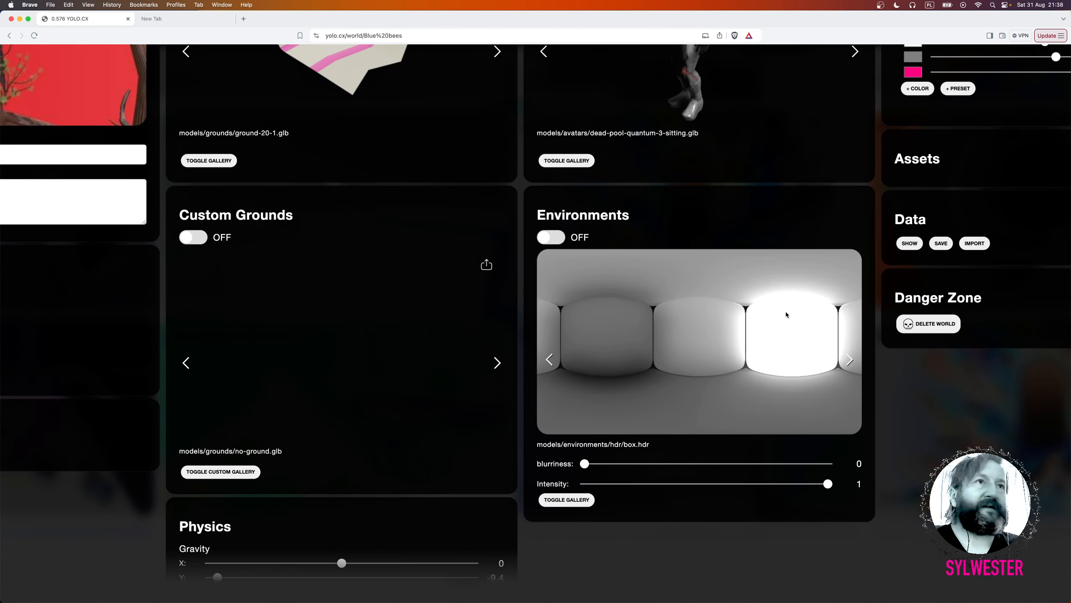
{"action": "scroll", "coordinate": [786, 312], "scroll_direction": "up", "scroll_amount": 5}
{"action": "scroll", "coordinate": [786, 312], "scroll_direction": "down", "scroll_amount": 3, "text": "ctrl"}
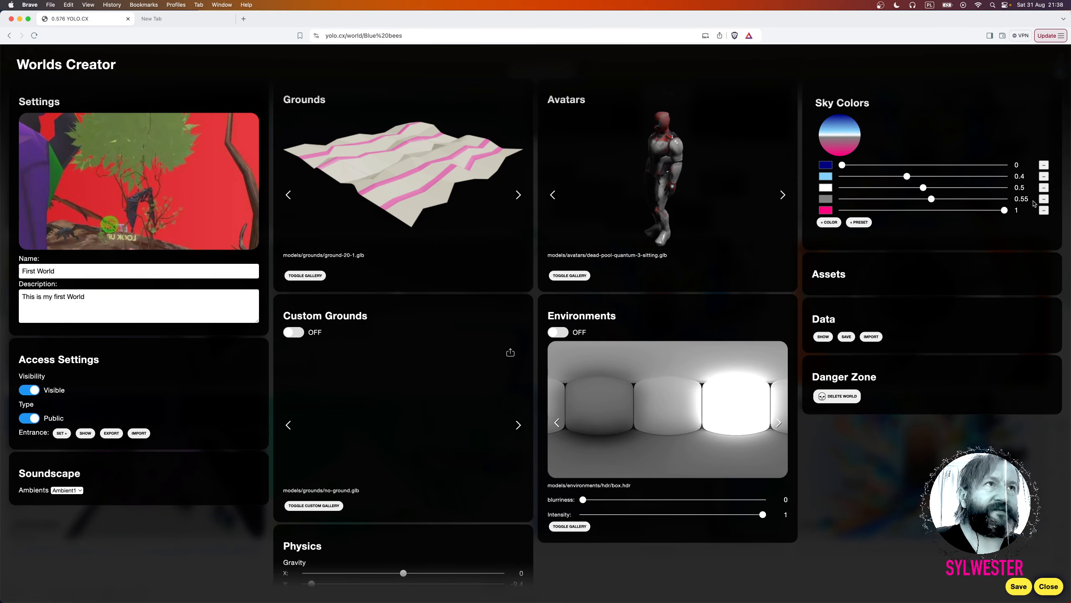
{"action": "left_click", "coordinate": [1044, 176]}
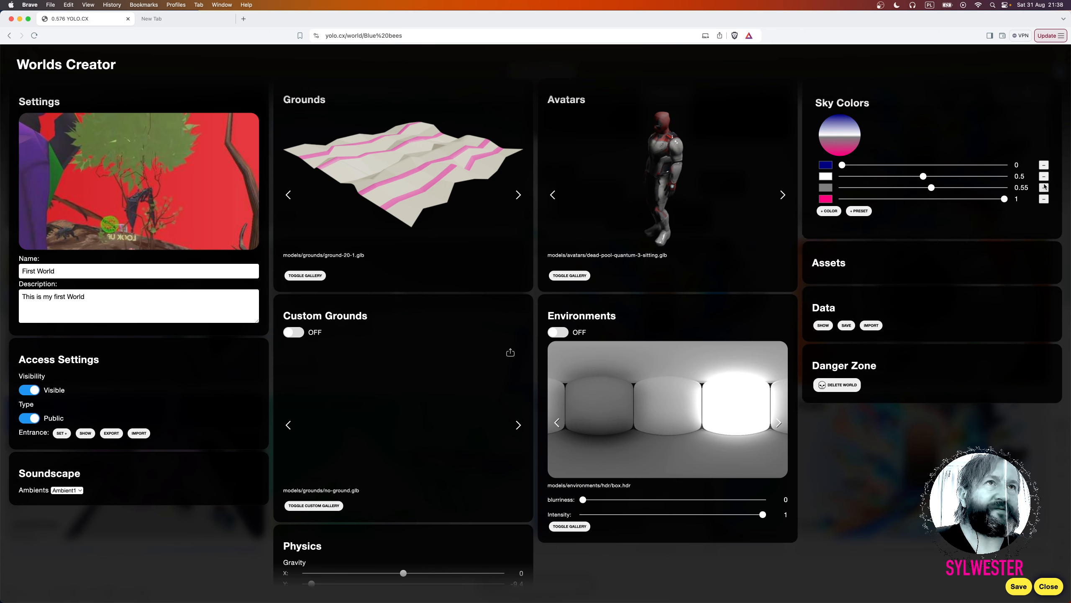
{"action": "left_click", "coordinate": [1044, 187]}
{"action": "left_click", "coordinate": [1044, 177]}
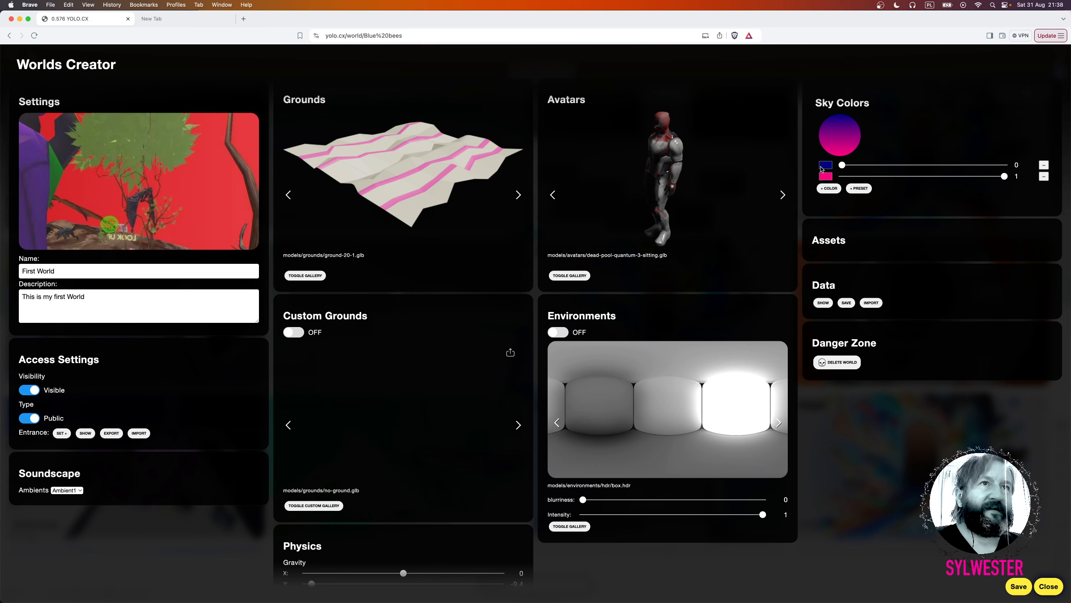
Save the new world and confirm the creation of First World.
{"action": "scroll", "coordinate": [529, 441], "scroll_direction": "down", "scroll_amount": 2}
{"action": "scroll", "coordinate": [529, 442], "scroll_direction": "up", "scroll_amount": 2}
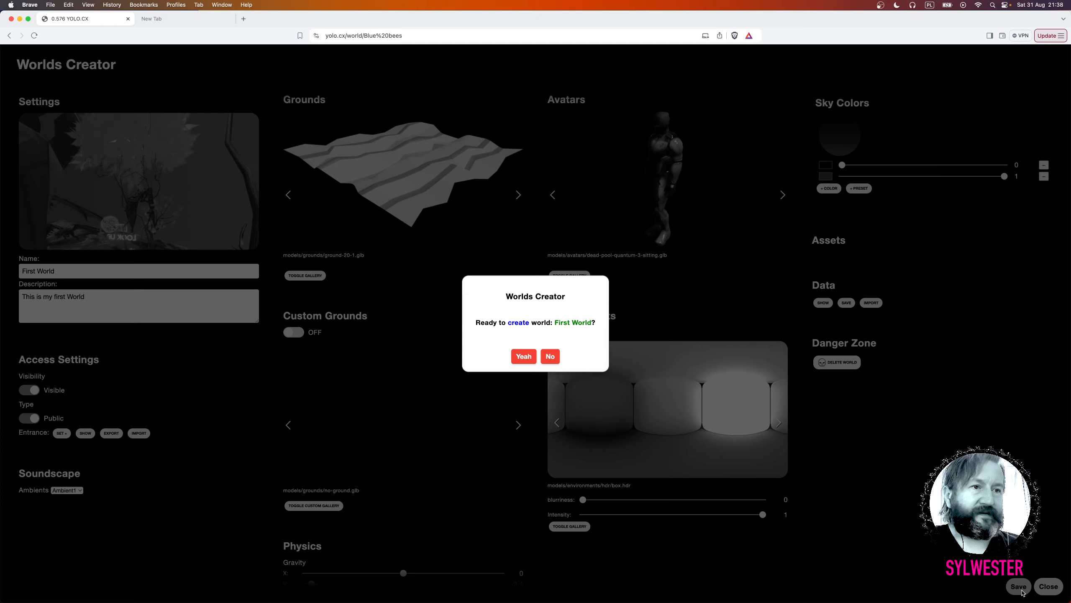
{"action": "left_click", "coordinate": [1018, 588]}
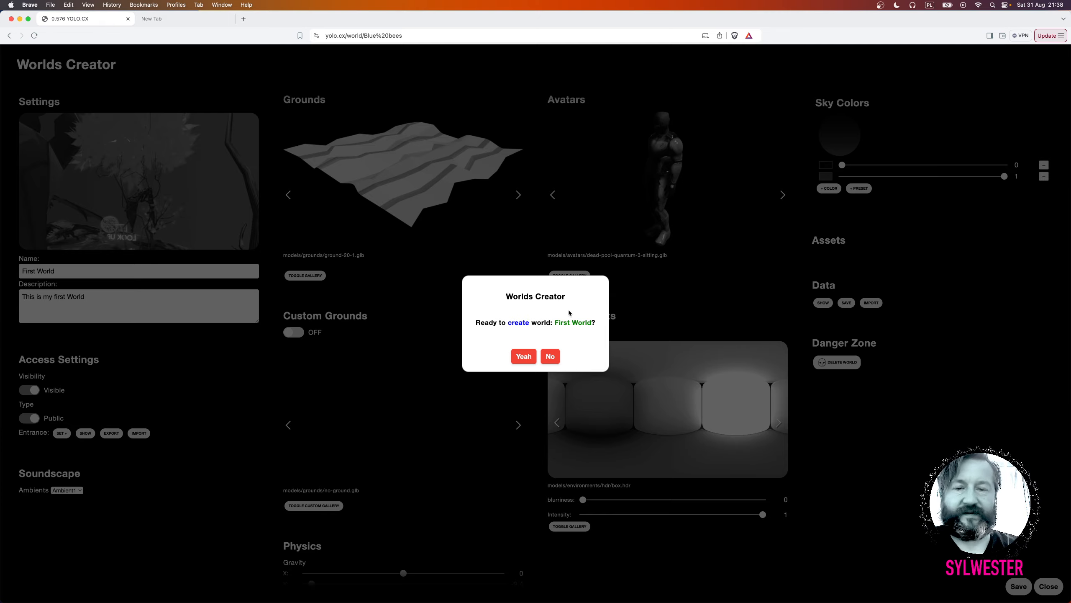
{"action": "scroll", "coordinate": [569, 313], "scroll_direction": "up", "scroll_amount": 5, "text": "ctrl"}
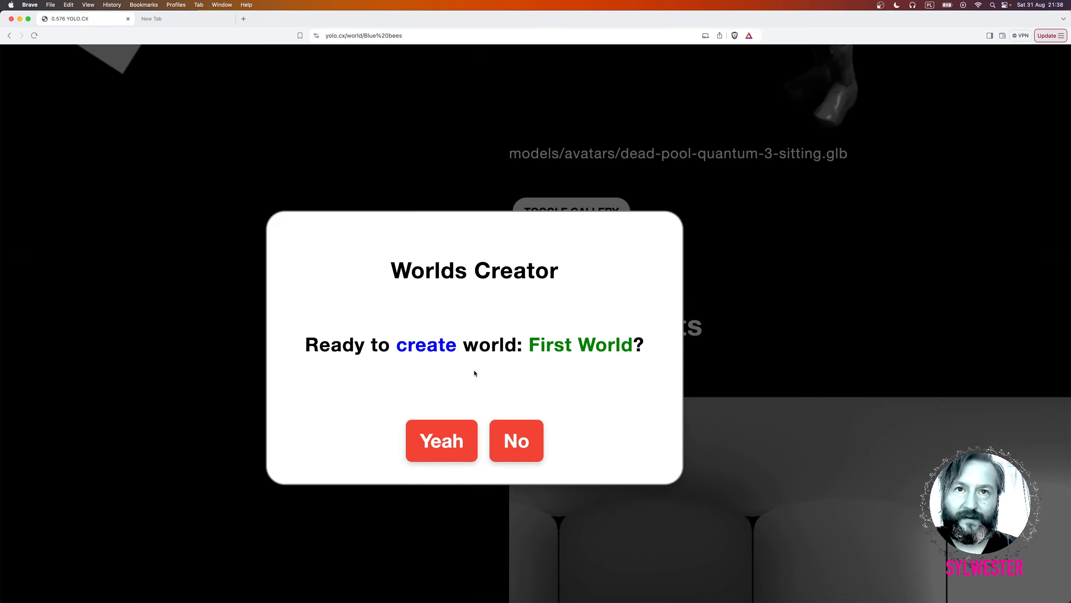
{"action": "left_click", "coordinate": [449, 441]}
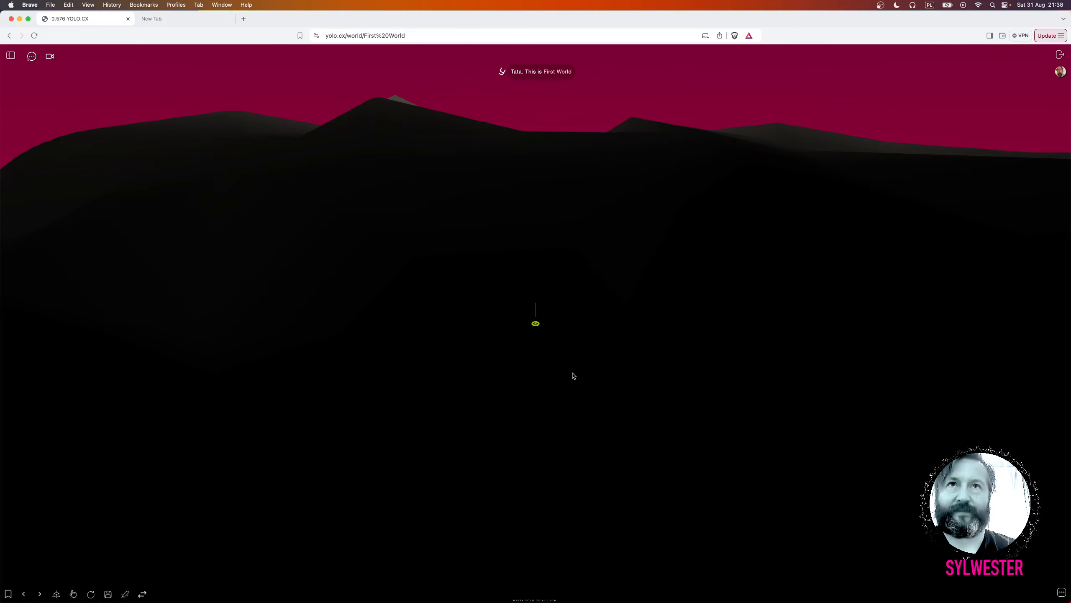
Look around First World from different angles, respawn the avatar, and view it from a low angle against the sky.
{"action": "left_click_drag", "start_coordinate": [518, 385], "coordinate": [537, 342]}
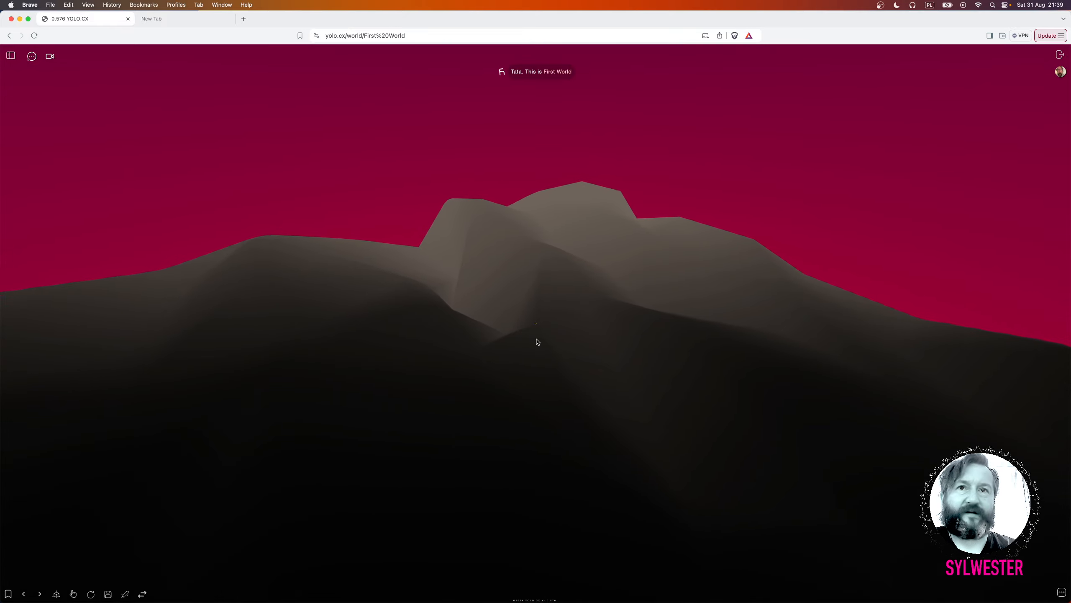
{"action": "scroll", "coordinate": [536, 338], "scroll_direction": "up", "scroll_amount": 10}
{"action": "scroll", "coordinate": [598, 306], "scroll_direction": "down", "scroll_amount": 10}
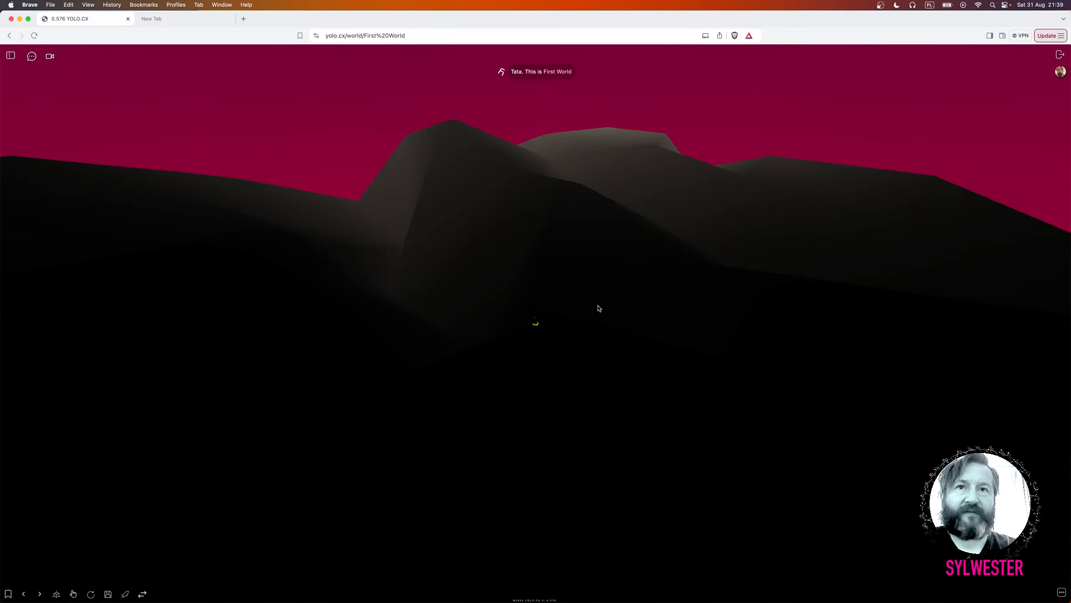
{"action": "left_click_drag", "start_coordinate": [597, 305], "coordinate": [790, 318]}
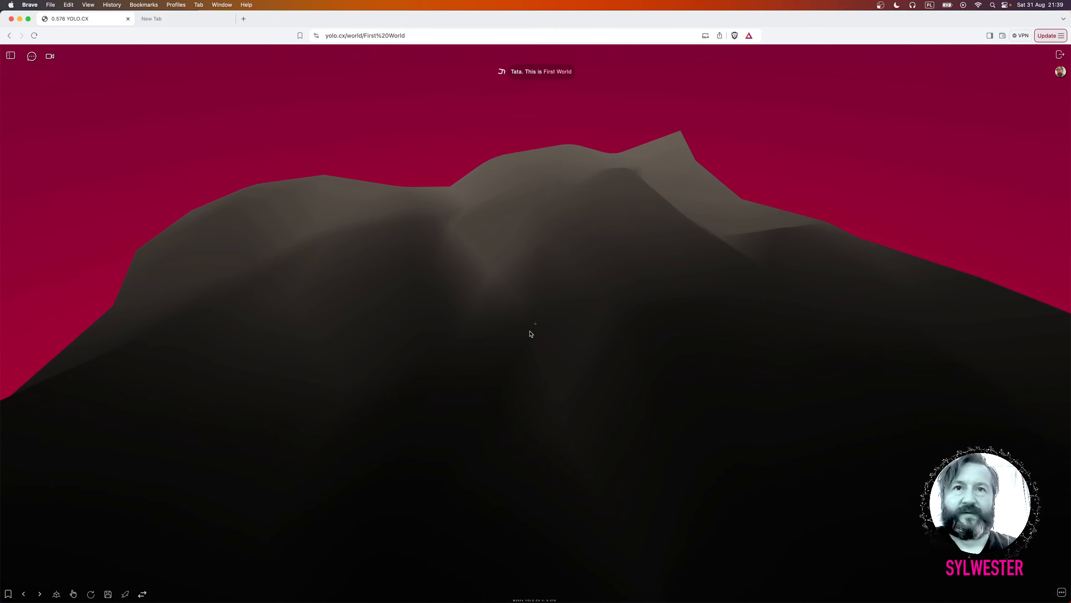
{"action": "scroll", "coordinate": [541, 323], "scroll_direction": "up", "scroll_amount": 5}
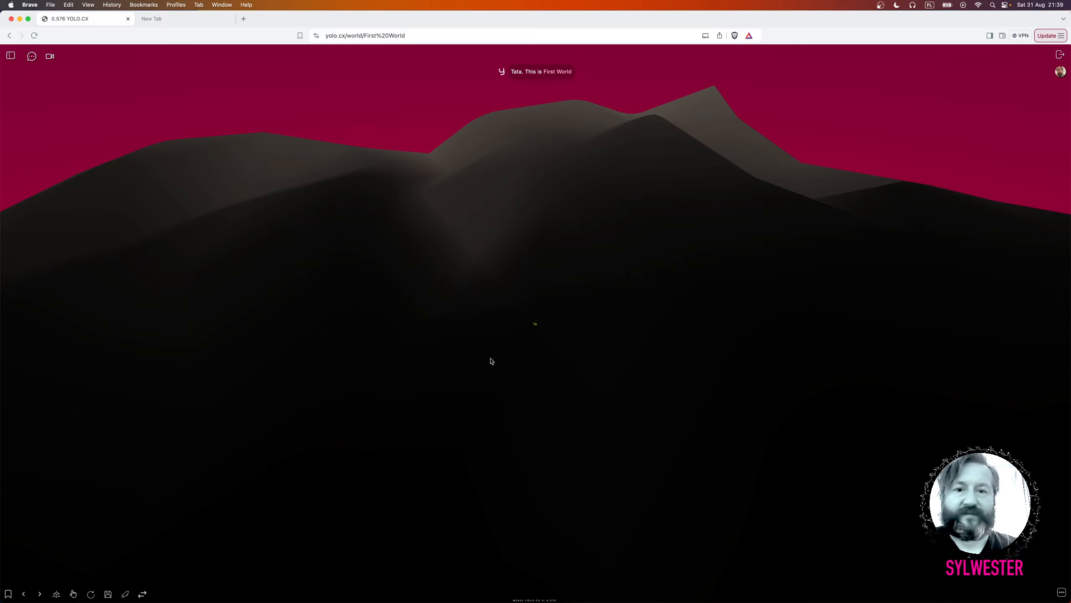
{"action": "left_click", "coordinate": [92, 592]}
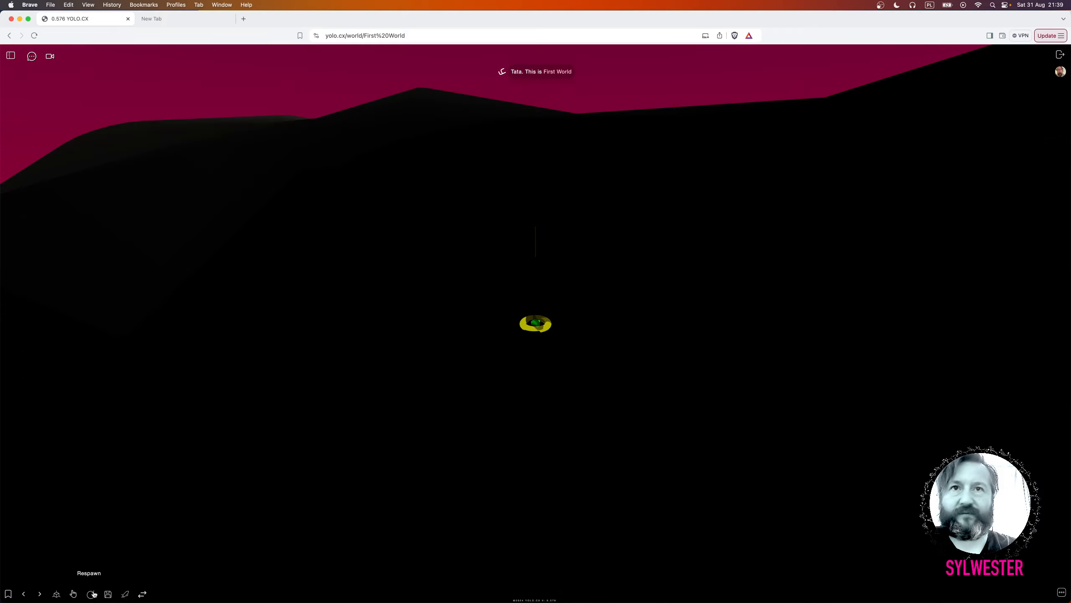
{"action": "left_click_drag", "start_coordinate": [681, 330], "coordinate": [612, 290]}
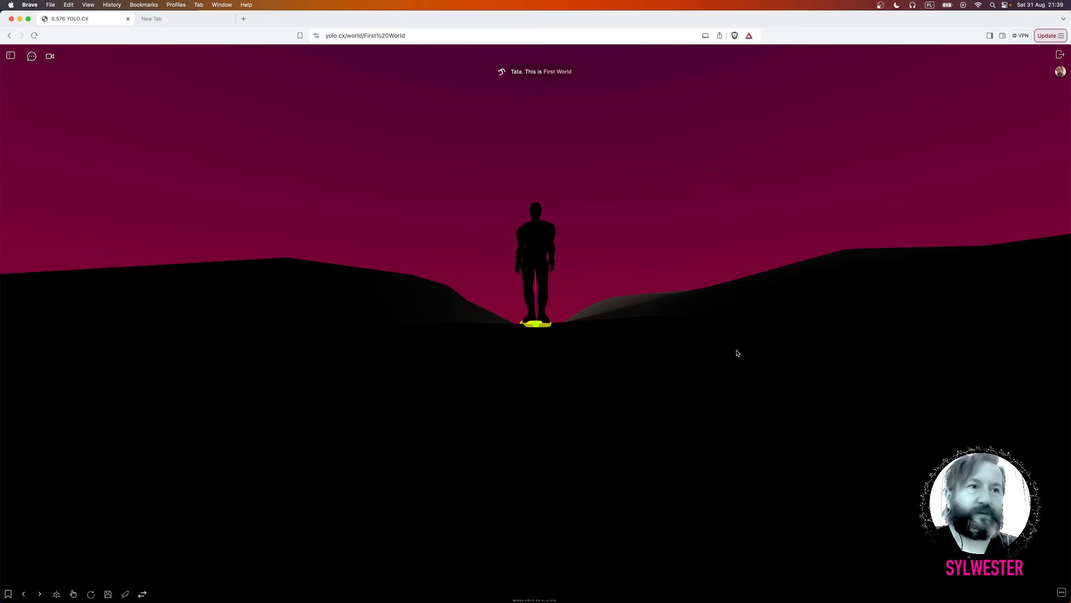
Open the lights controls for the world and place them beside the avatar.
{"action": "left_click", "coordinate": [1061, 591]}
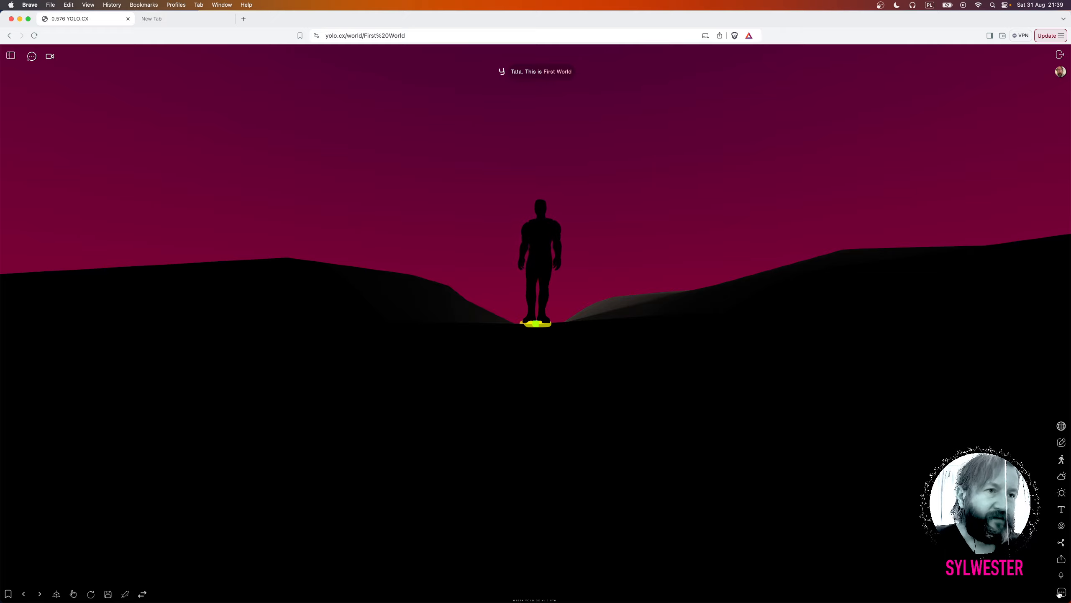
{"action": "left_click", "coordinate": [1062, 493]}
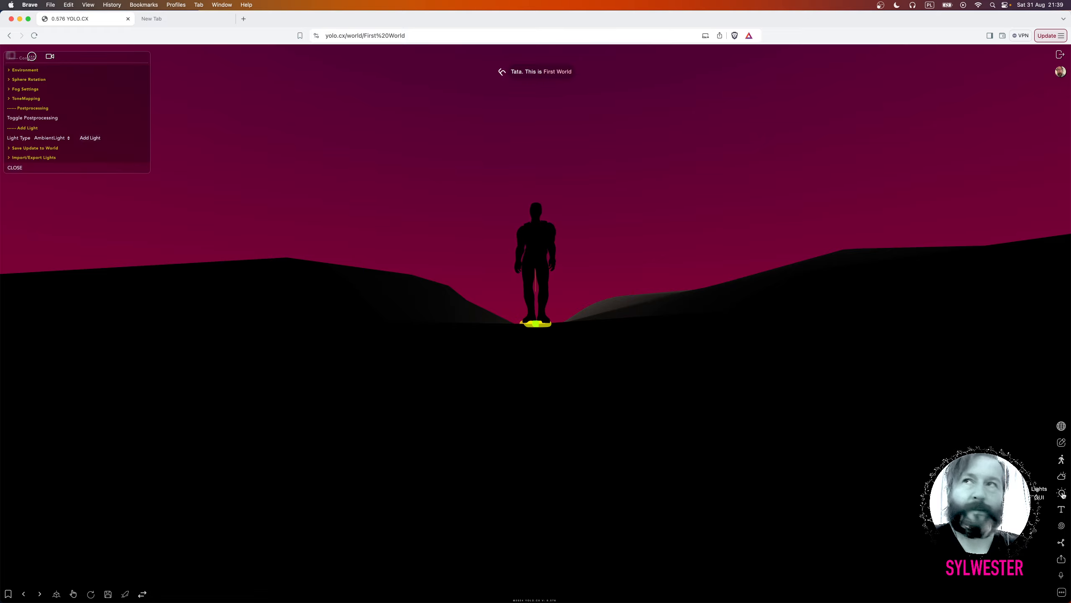
{"action": "left_click_drag", "start_coordinate": [123, 51], "coordinate": [356, 205]}
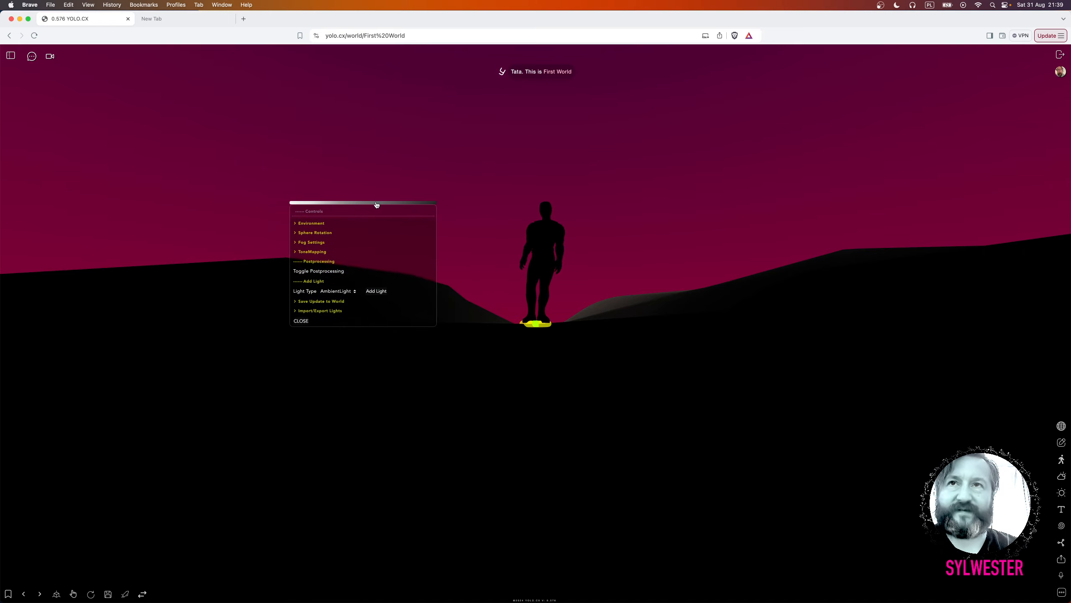
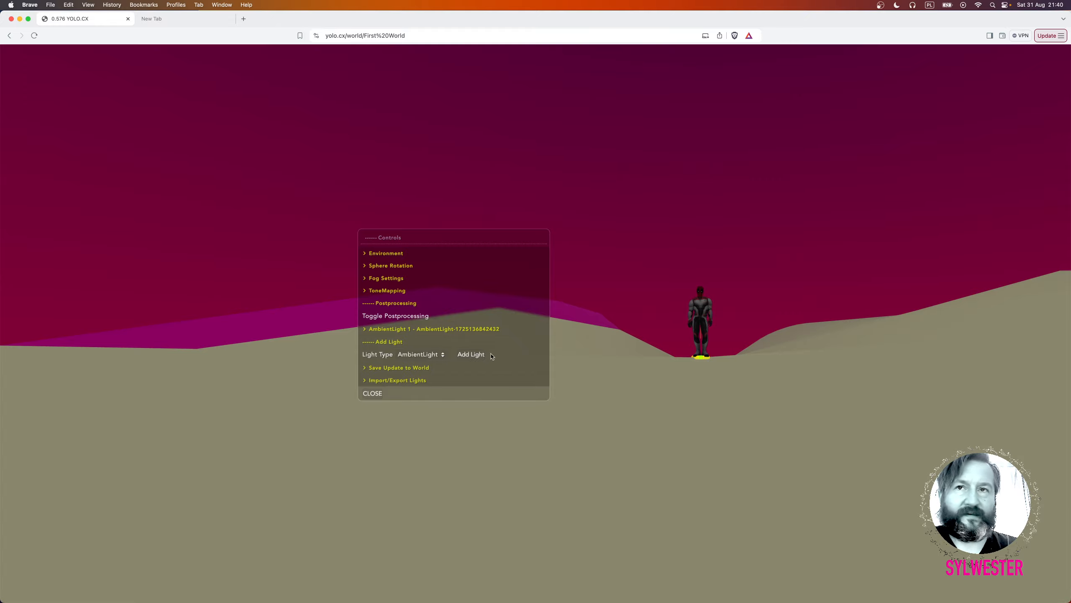
Set the ambient light's intensity to 0.2.
{"action": "left_click_drag", "start_coordinate": [664, 386], "coordinate": [687, 440]}
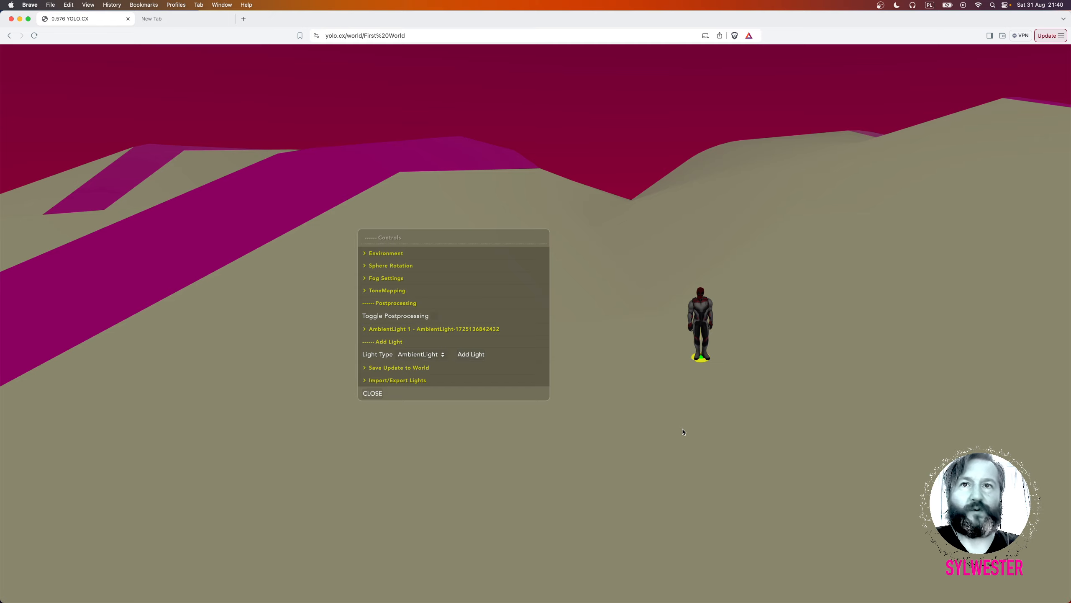
{"action": "left_click", "coordinate": [367, 332]}
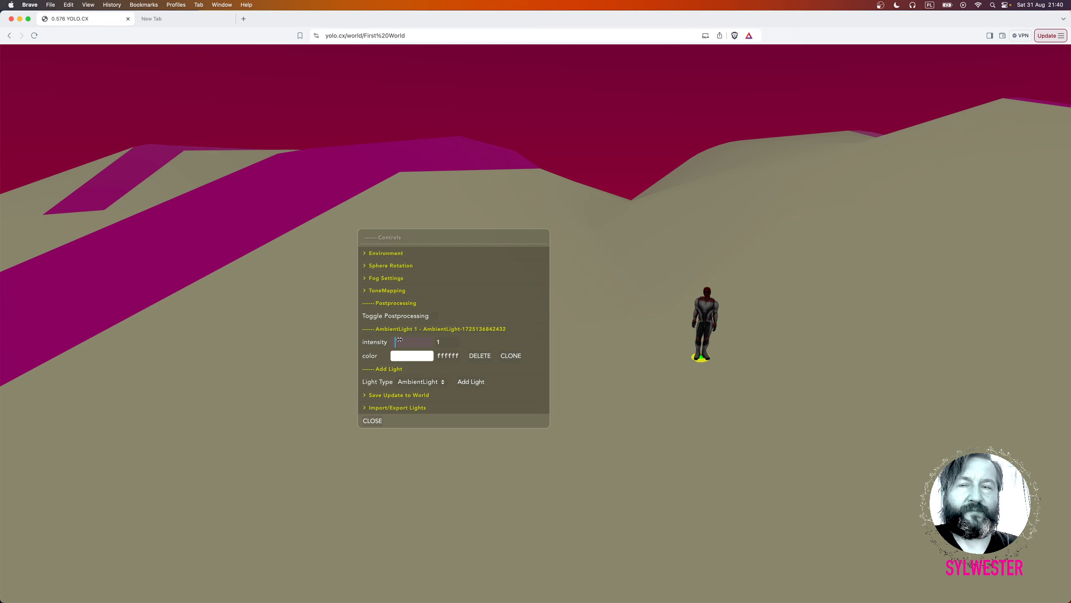
{"action": "left_click", "coordinate": [375, 331]}
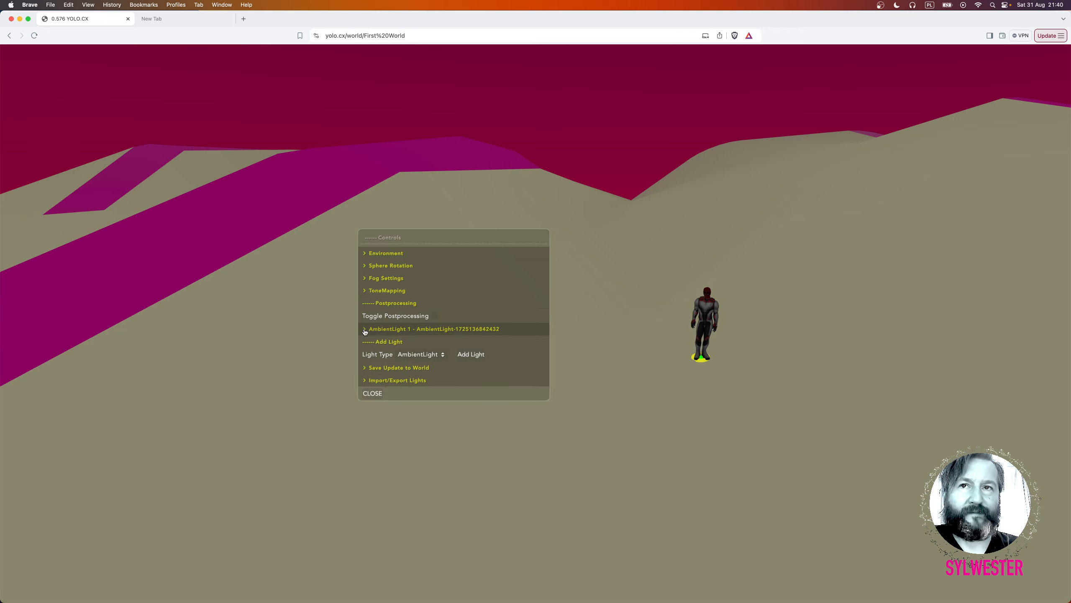
{"action": "left_click", "coordinate": [365, 332]}
{"action": "left_click", "coordinate": [366, 332]}
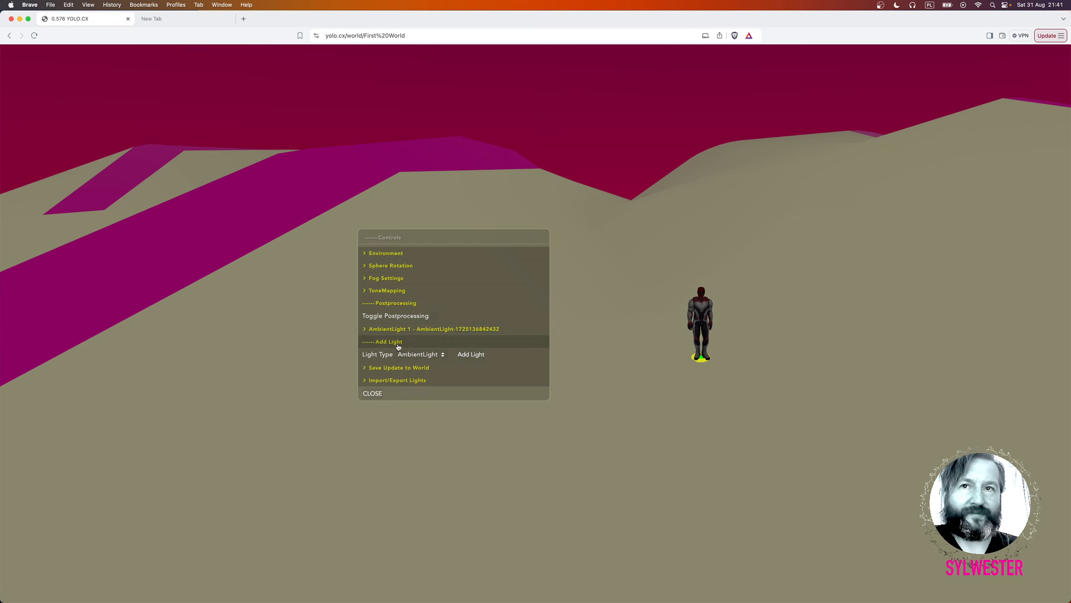
{"action": "left_click", "coordinate": [366, 331]}
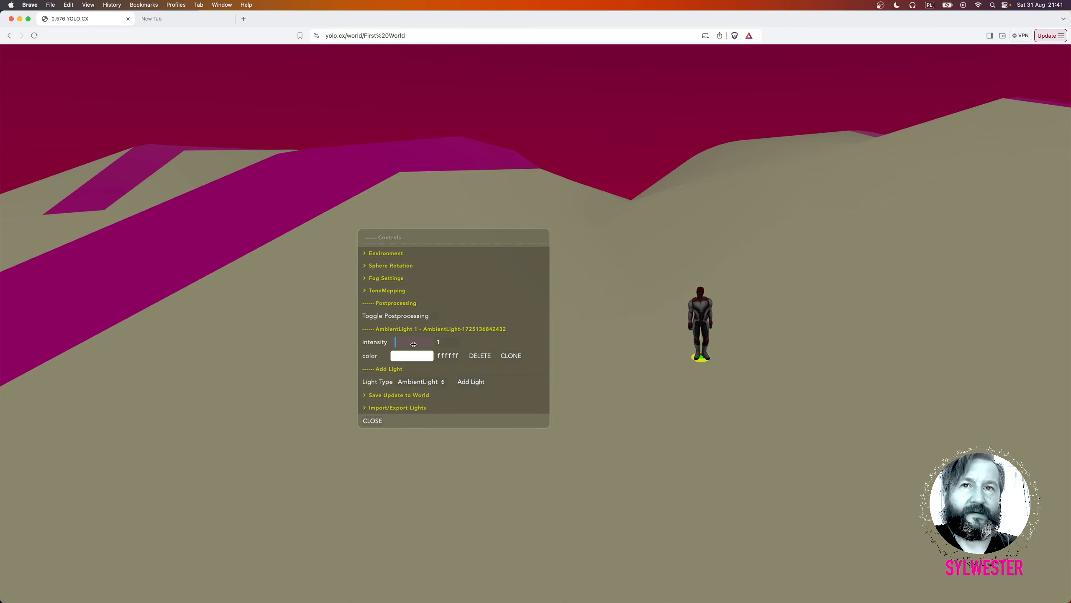
{"action": "left_click_drag", "start_coordinate": [395, 342], "coordinate": [392, 342]}
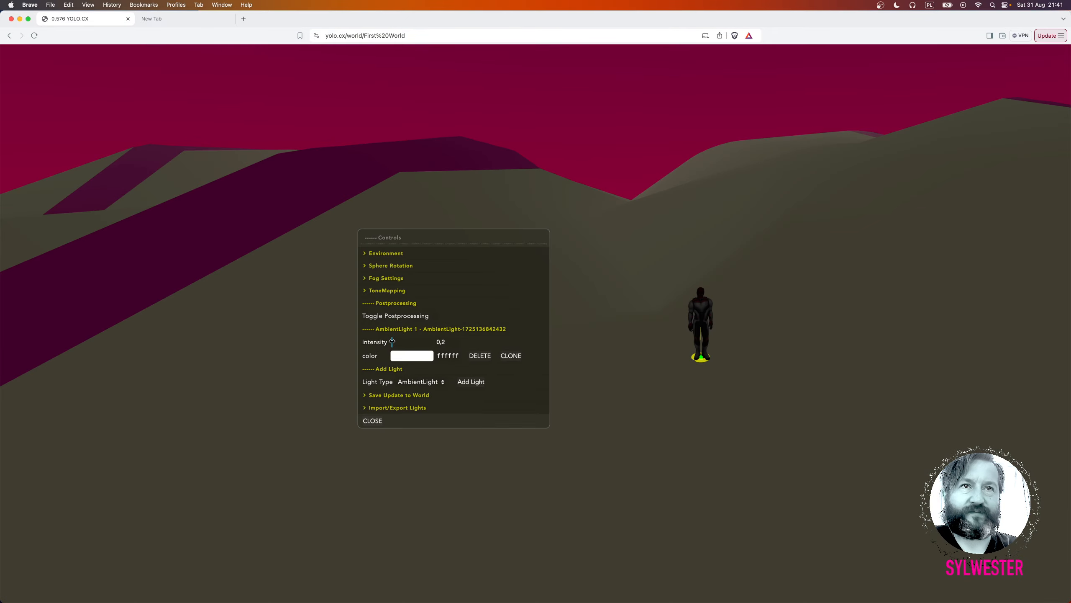
Change the ambient light's color to light blue, 6bcad6.
{"action": "left_click", "coordinate": [417, 356]}
{"action": "left_click", "coordinate": [426, 378]}
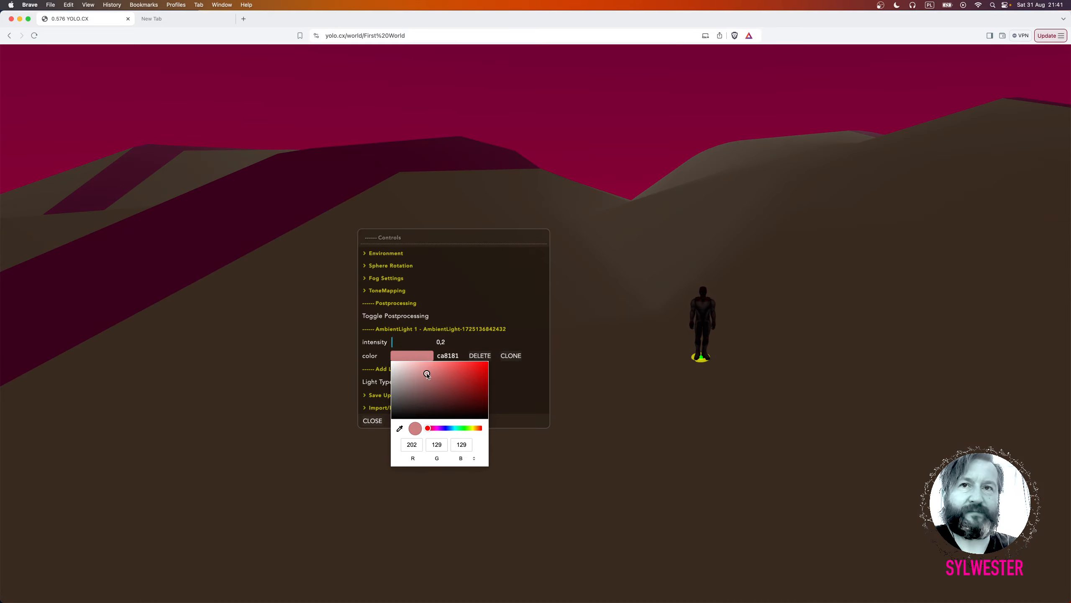
{"action": "left_click_drag", "start_coordinate": [428, 428], "coordinate": [454, 429]}
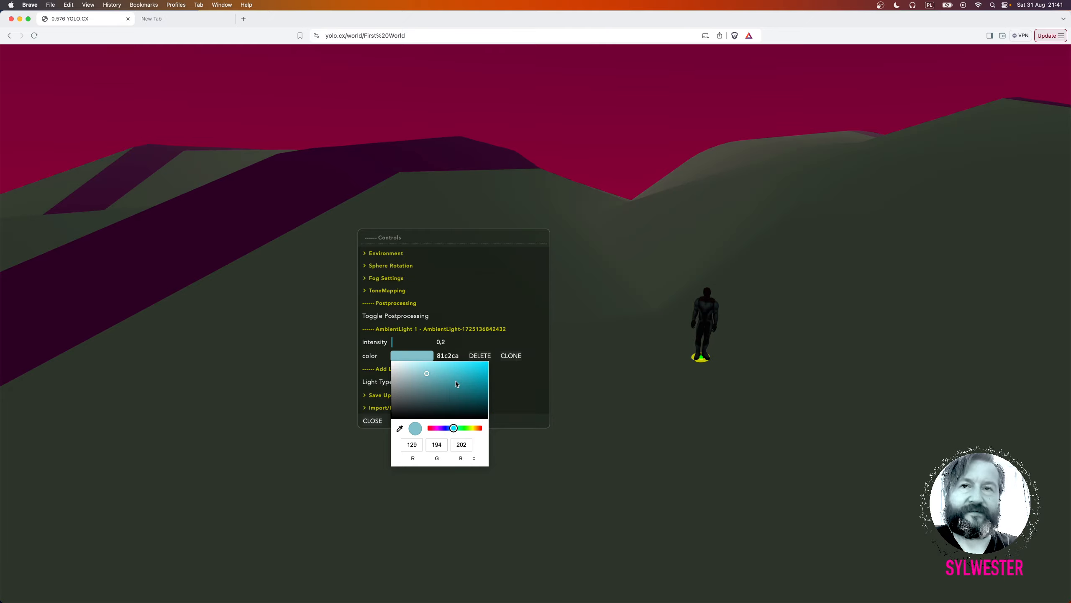
{"action": "left_click", "coordinate": [440, 374]}
{"action": "left_click", "coordinate": [525, 395]}
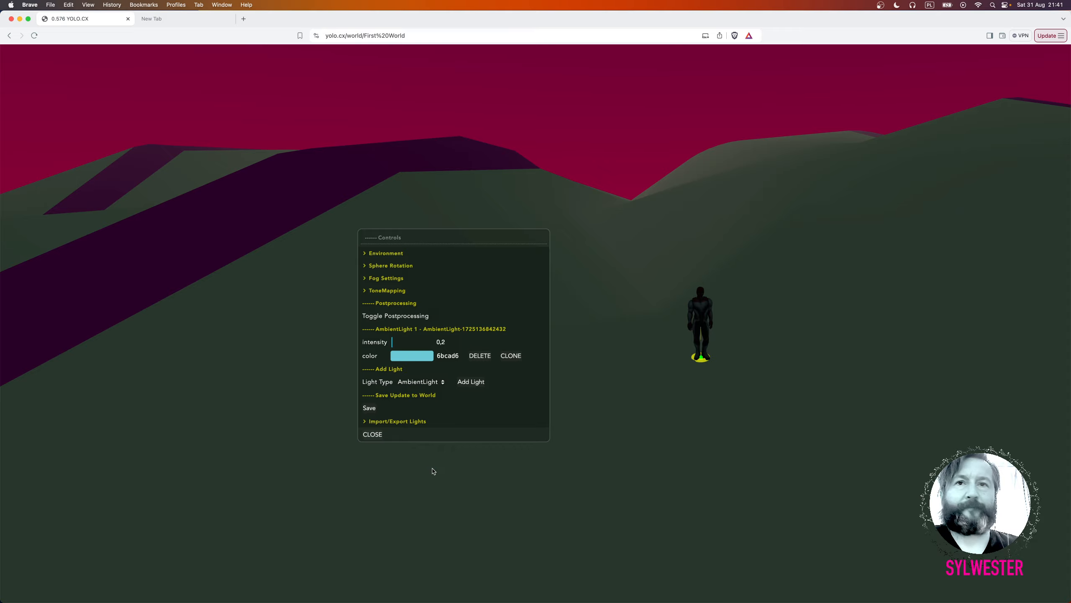
Add a DirectionalLight to the world.
{"action": "scroll", "coordinate": [630, 348], "scroll_direction": "down", "scroll_amount": 10}
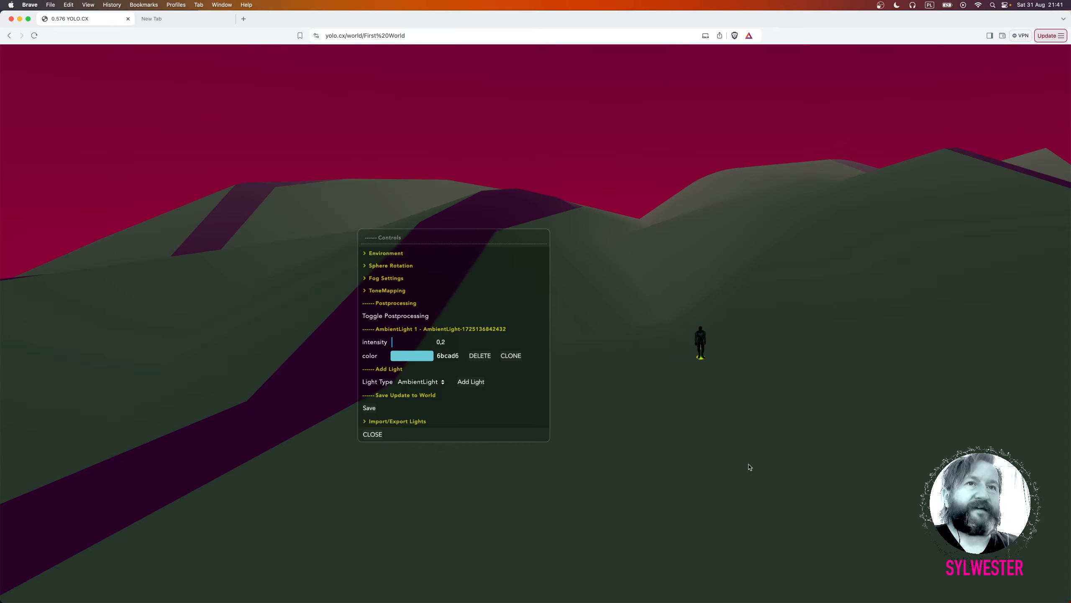
{"action": "left_click_drag", "start_coordinate": [748, 464], "coordinate": [480, 448]}
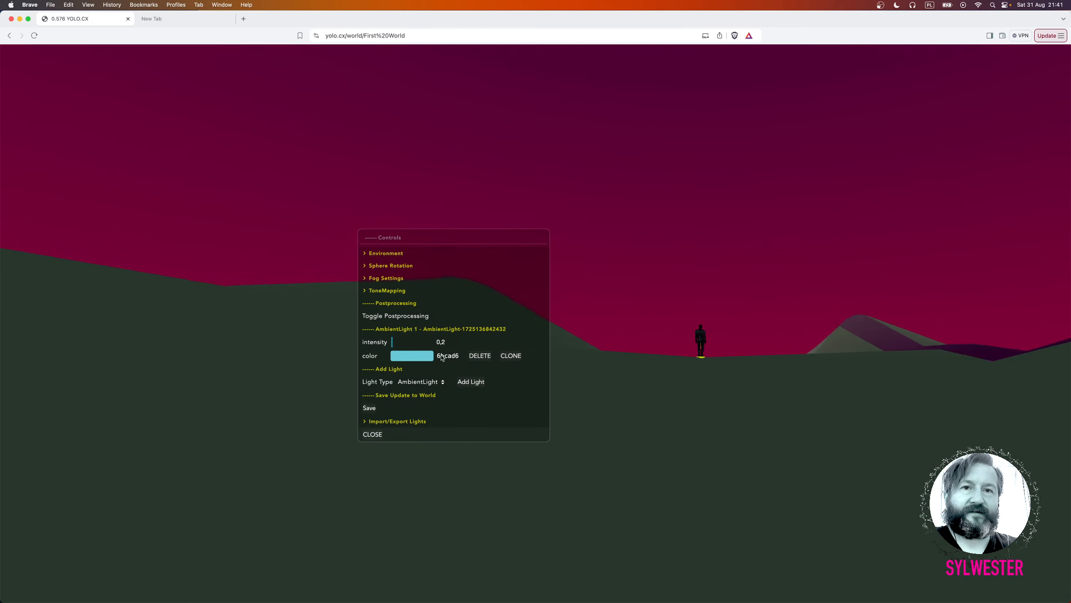
{"action": "left_click_drag", "start_coordinate": [337, 412], "coordinate": [847, 387]}
{"action": "left_click_drag", "start_coordinate": [775, 401], "coordinate": [751, 410]}
{"action": "scroll", "coordinate": [751, 410], "scroll_direction": "up", "scroll_amount": 5}
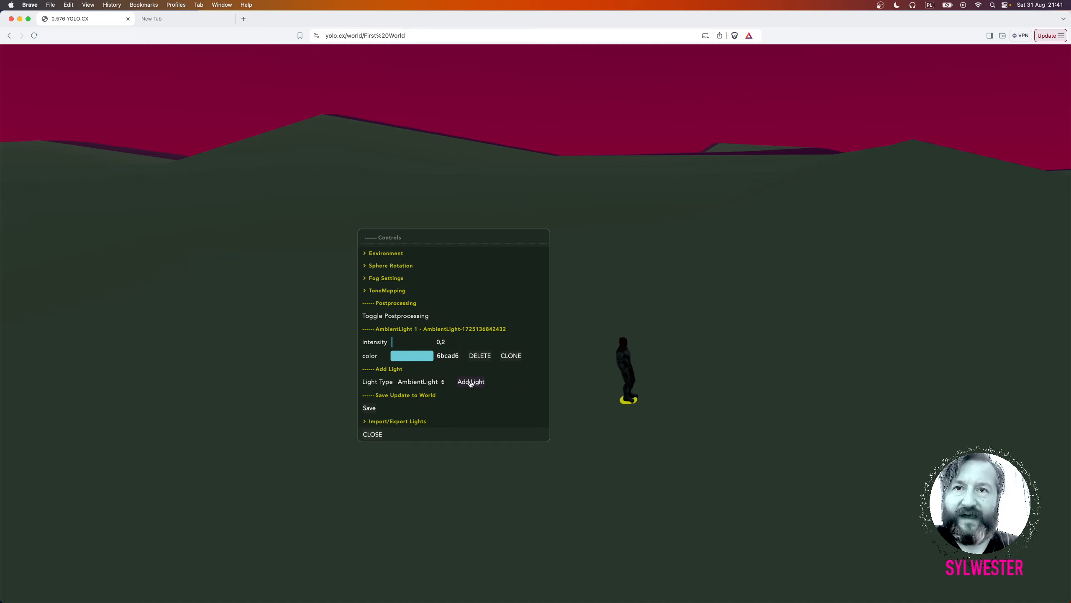
{"action": "left_click", "coordinate": [434, 381]}
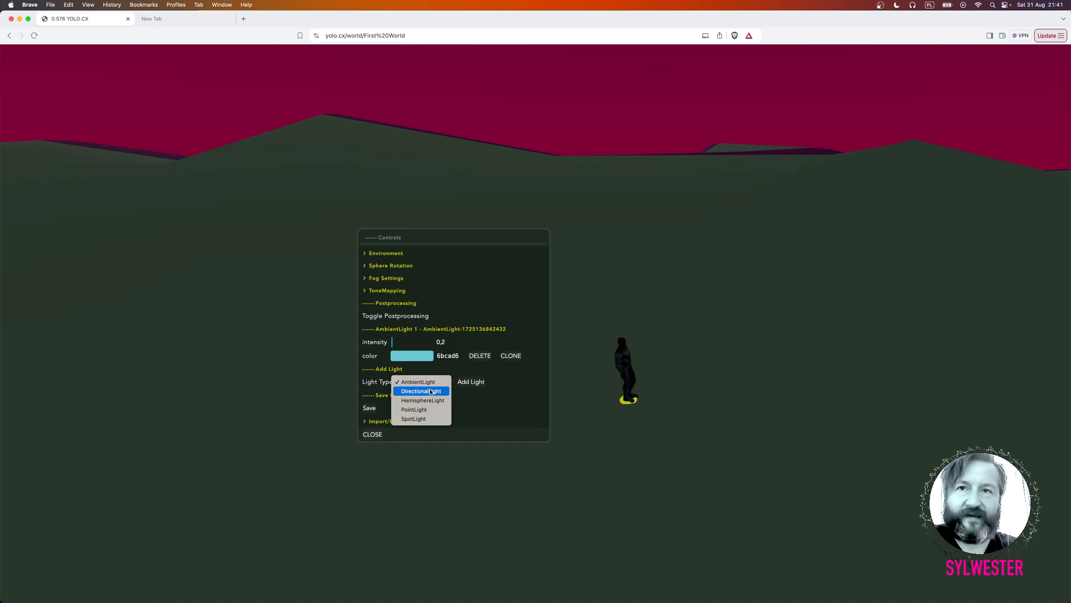
{"action": "left_click", "coordinate": [420, 392]}
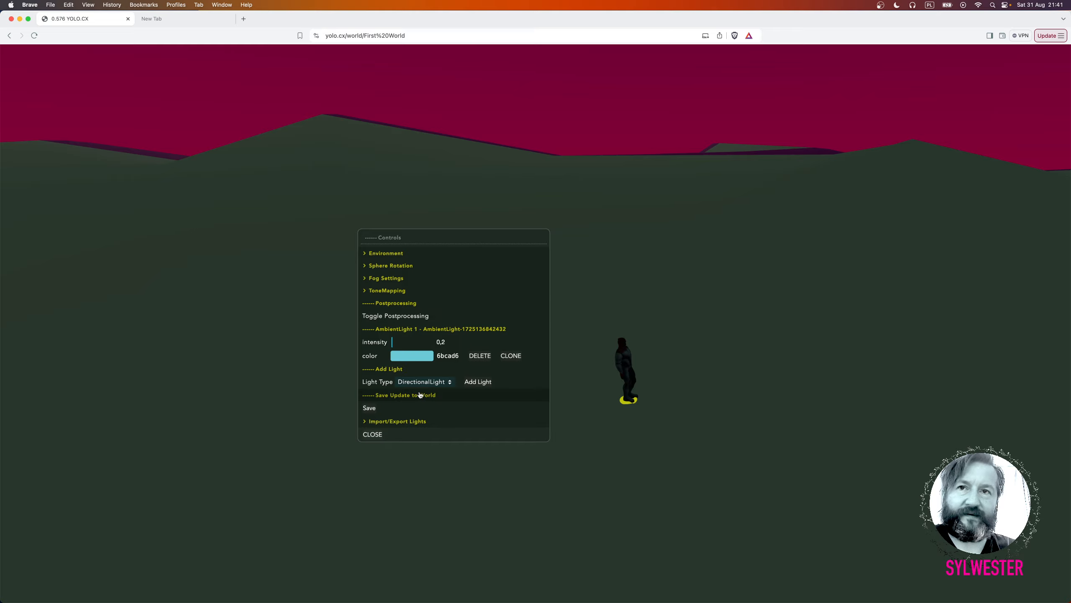
{"action": "left_click", "coordinate": [478, 382]}
Set the directional light's intensity to 0.97.
{"action": "scroll", "coordinate": [793, 294], "scroll_direction": "down", "scroll_amount": 10}
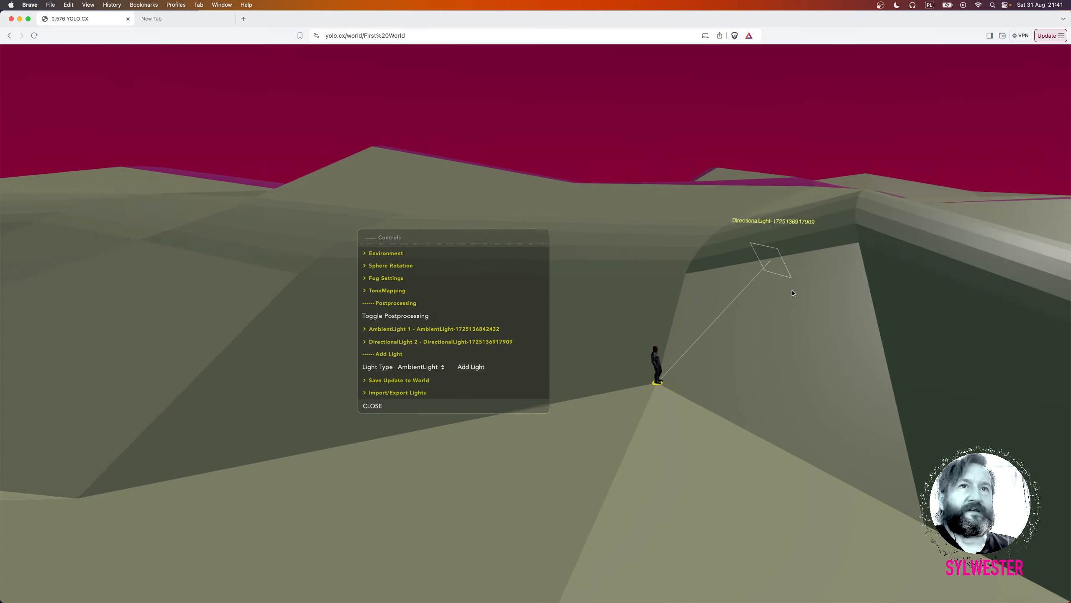
{"action": "left_click_drag", "start_coordinate": [746, 354], "coordinate": [697, 328]}
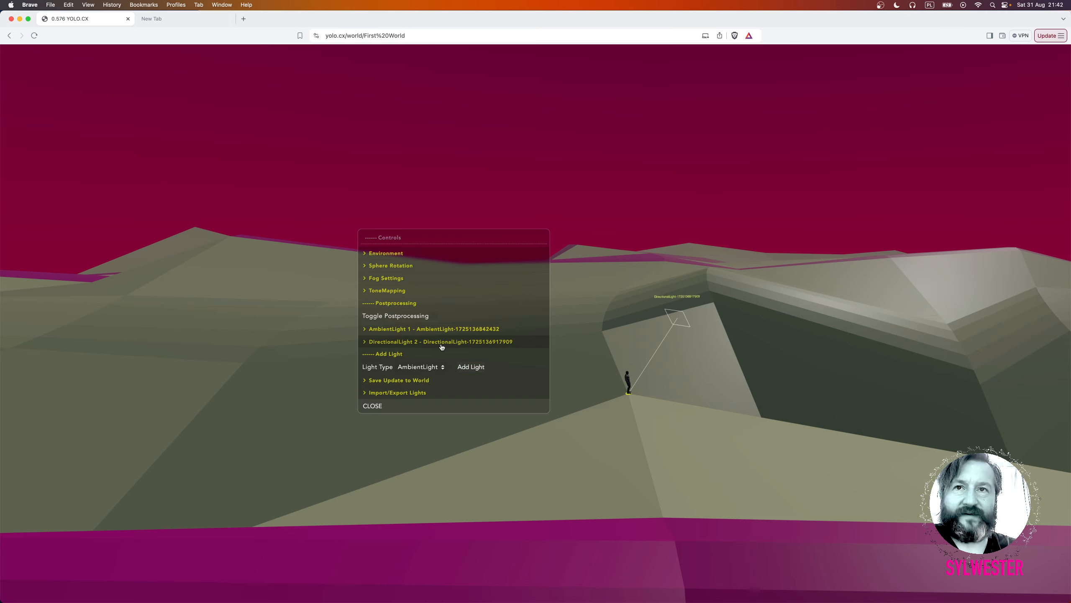
{"action": "left_click", "coordinate": [366, 342]}
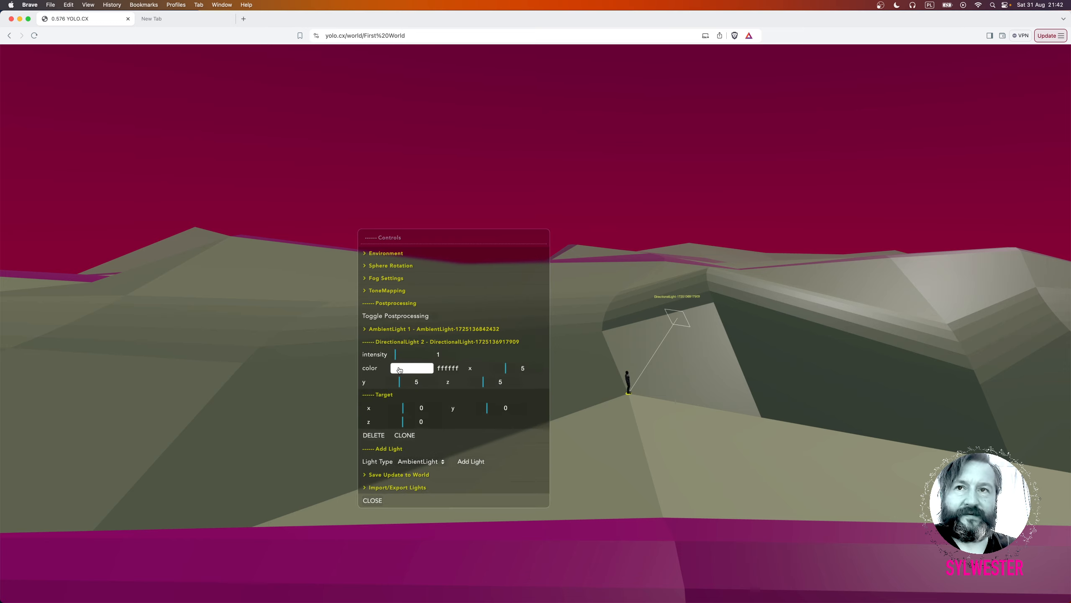
{"action": "mouse_move", "coordinate": [396, 351]}
{"action": "left_mouse_down"}
{"action": "mouse_move", "coordinate": [434, 353]}
{"action": "mouse_move", "coordinate": [395, 350]}
{"action": "left_mouse_up"}
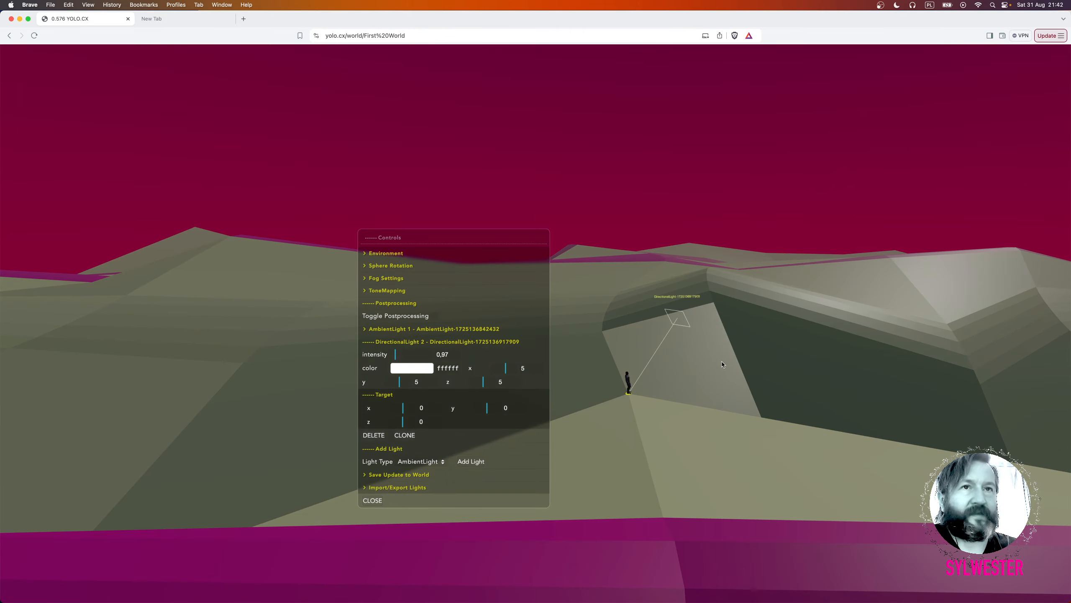
Move the directional light to x -2.1, y 4.2 and z 15.6.
{"action": "left_click_drag", "start_coordinate": [721, 364], "coordinate": [833, 347]}
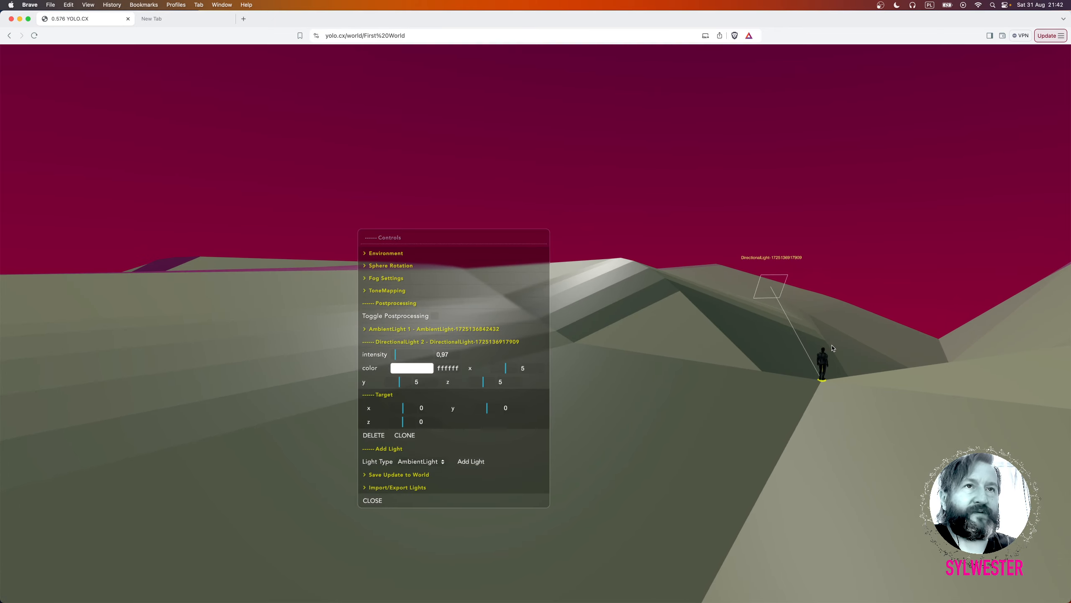
{"action": "scroll", "coordinate": [833, 348], "scroll_direction": "up", "scroll_amount": 5}
{"action": "left_click_drag", "start_coordinate": [827, 253], "coordinate": [633, 290]}
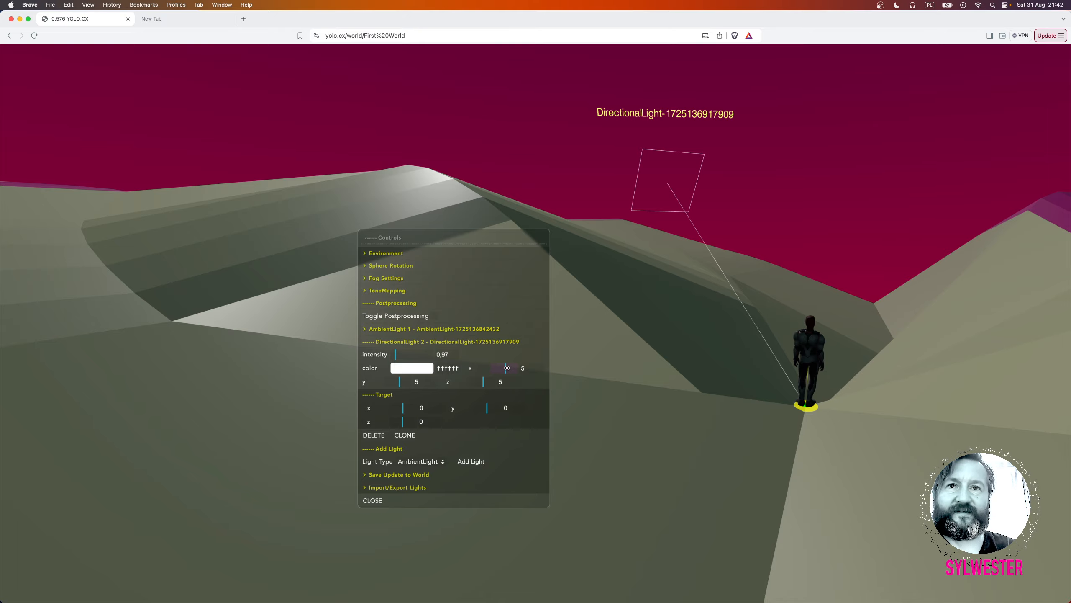
{"action": "left_click_drag", "start_coordinate": [507, 367], "coordinate": [503, 368]}
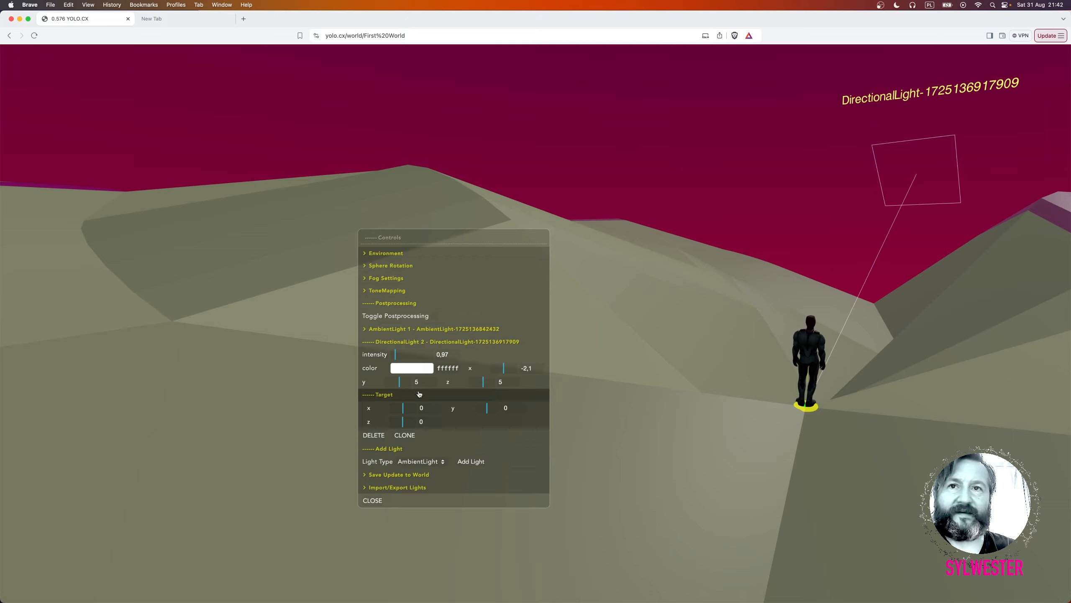
{"action": "left_click_drag", "start_coordinate": [399, 381], "coordinate": [400, 382]}
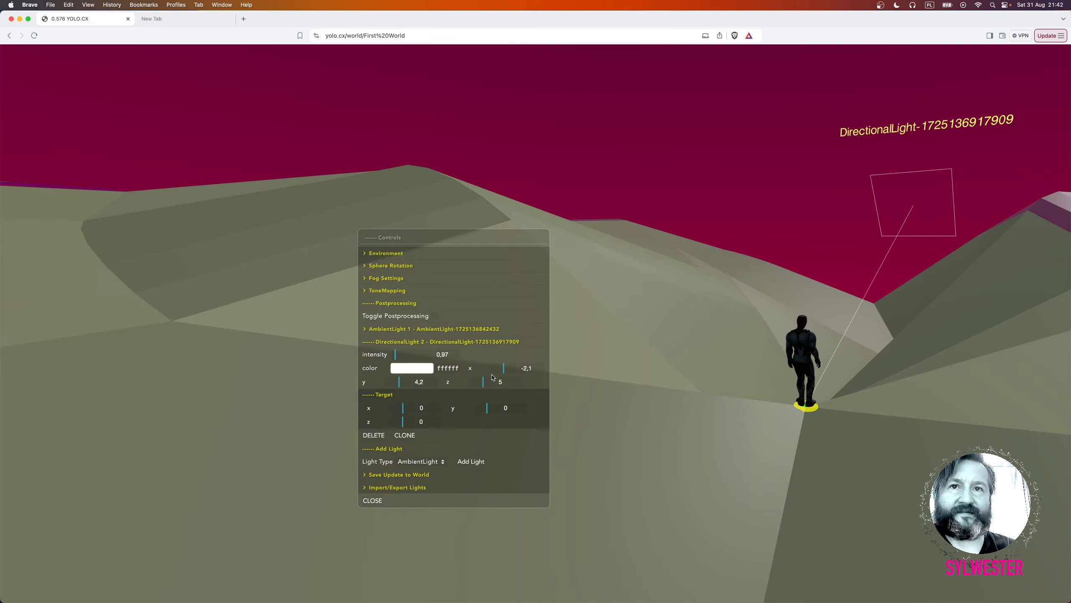
{"action": "mouse_move", "coordinate": [485, 380]}
{"action": "left_mouse_down"}
{"action": "mouse_move", "coordinate": [673, 312]}
{"action": "mouse_move", "coordinate": [768, 317]}
{"action": "mouse_move", "coordinate": [381, 325]}
{"action": "left_mouse_up"}
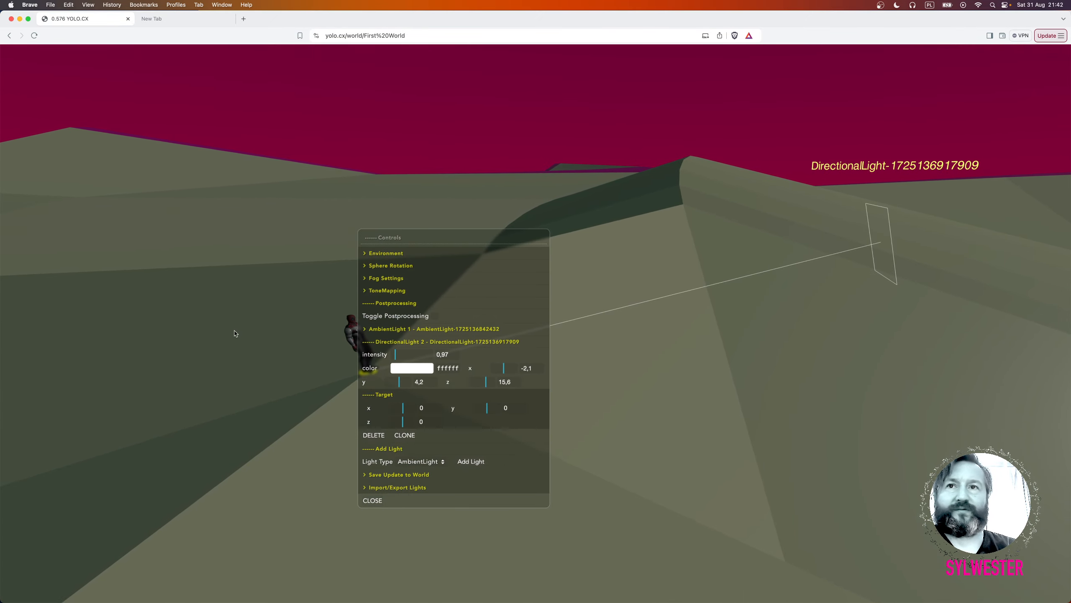
Reposition the directional light to x -6.1 and raise it to y 10.3.
{"action": "scroll", "coordinate": [235, 334], "scroll_direction": "down", "scroll_amount": 3}
{"action": "left_click_drag", "start_coordinate": [236, 334], "coordinate": [470, 331]}
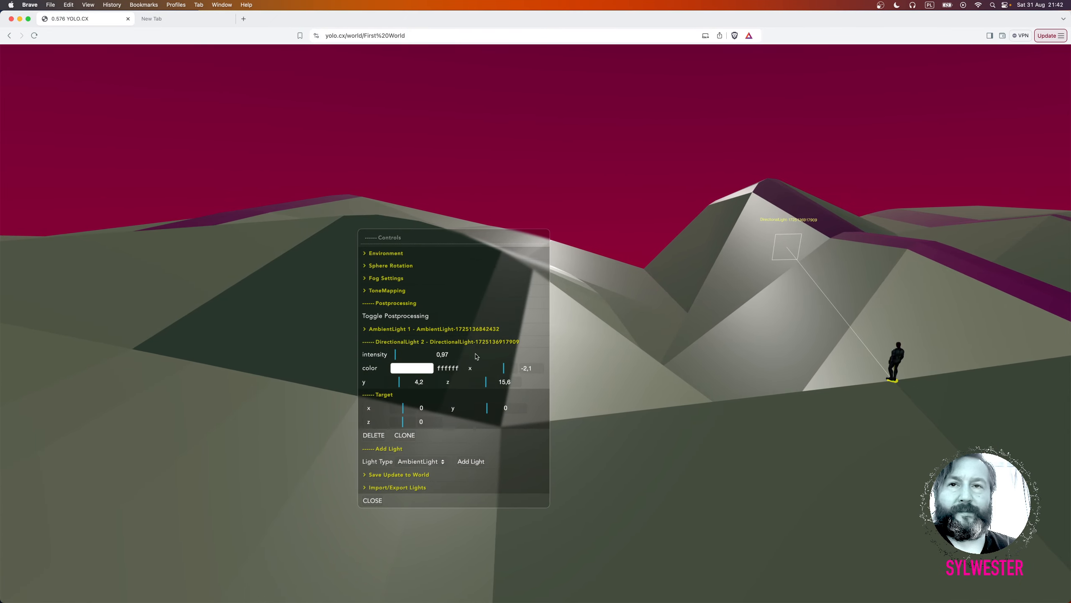
{"action": "left_click_drag", "start_coordinate": [504, 368], "coordinate": [503, 361]}
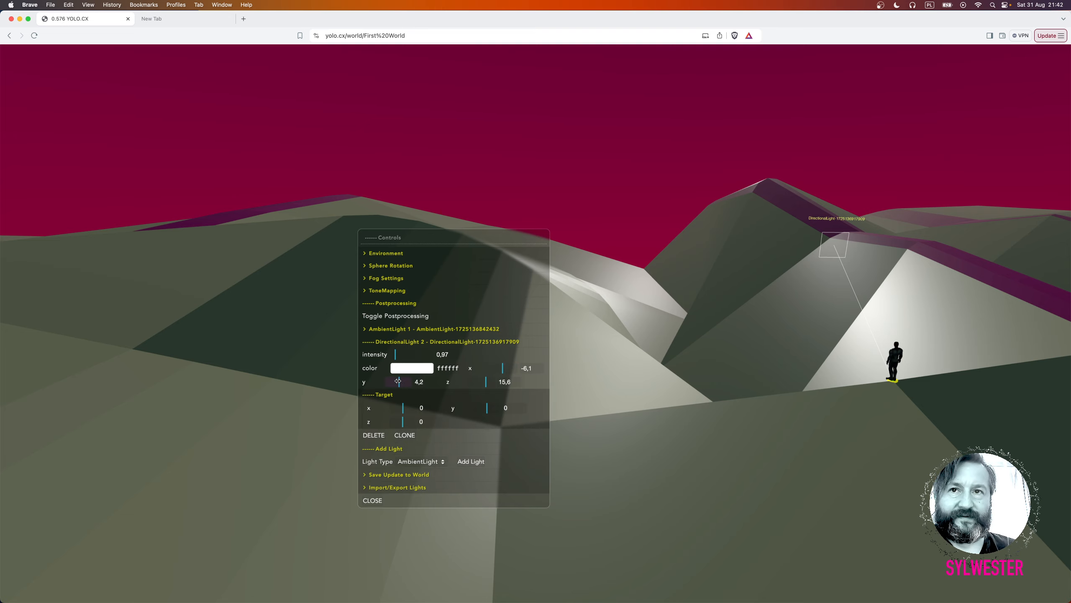
{"action": "left_click_drag", "start_coordinate": [397, 381], "coordinate": [401, 381]}
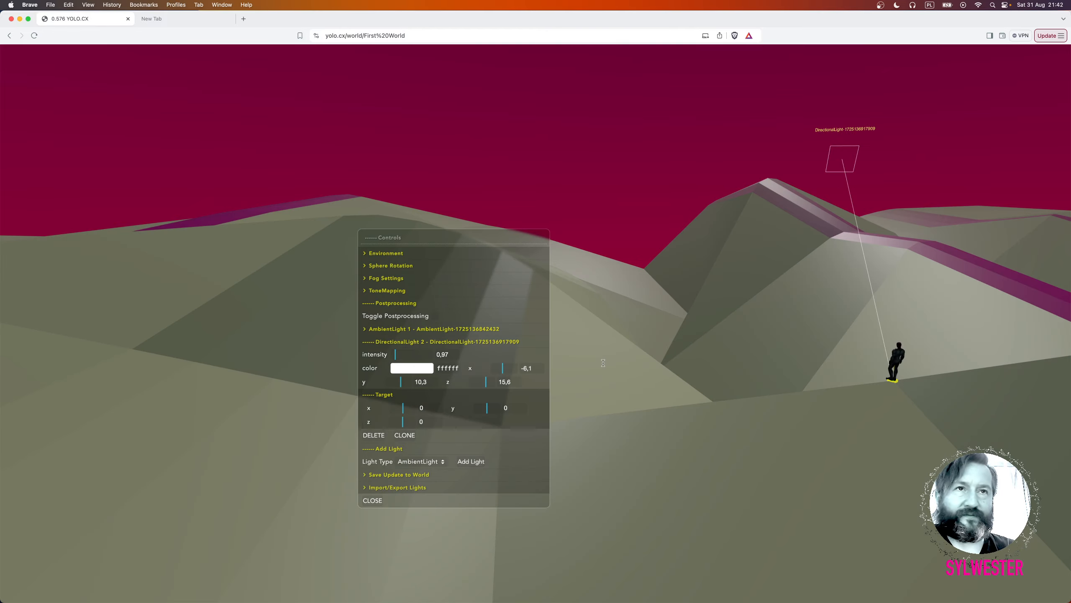
Set the directional light's z position to 11.6 and its y position to 22.3, checking the light on the avatar.
{"action": "left_click_drag", "start_coordinate": [816, 354], "coordinate": [724, 338]}
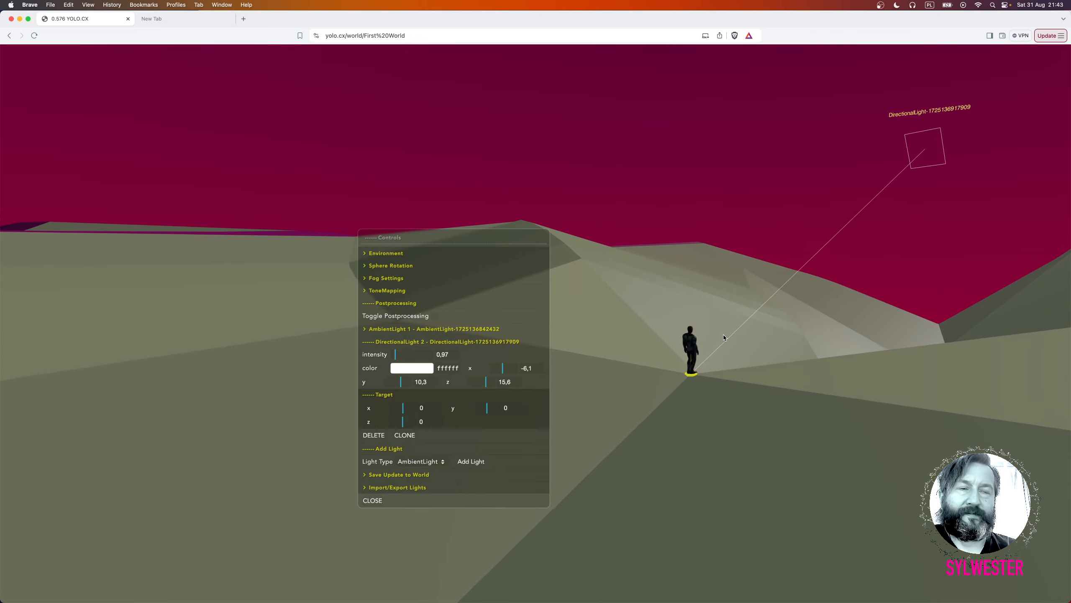
{"action": "scroll", "coordinate": [725, 338], "scroll_direction": "up", "scroll_amount": 5}
{"action": "scroll", "coordinate": [723, 335], "scroll_direction": "up", "scroll_amount": 5}
{"action": "right_click_drag", "start_coordinate": [738, 316], "coordinate": [750, 356]}
{"action": "left_click_drag", "start_coordinate": [750, 356], "coordinate": [730, 347]}
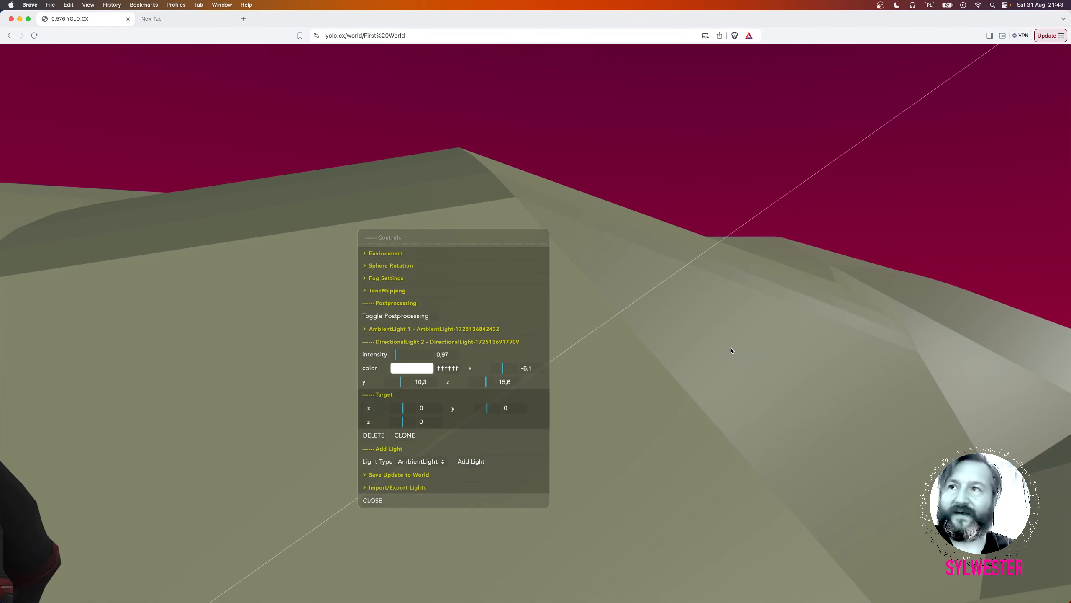
{"action": "left_click_drag", "start_coordinate": [318, 367], "coordinate": [362, 379]}
{"action": "mouse_move", "coordinate": [485, 382]}
{"action": "left_mouse_down"}
{"action": "mouse_move", "coordinate": [474, 384]}
{"action": "mouse_move", "coordinate": [485, 384]}
{"action": "left_mouse_up"}
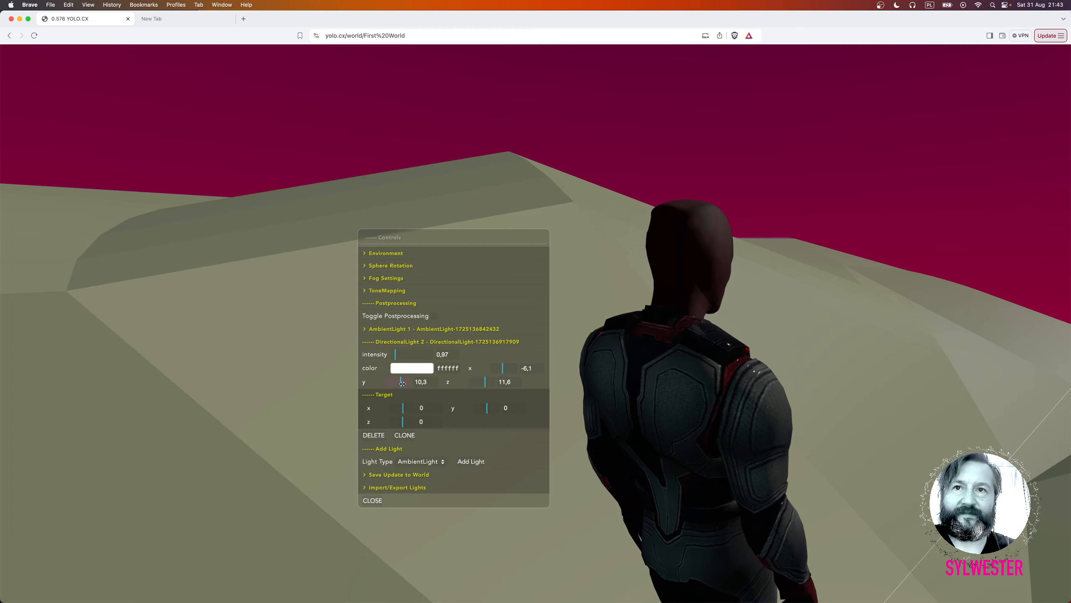
{"action": "left_click_drag", "start_coordinate": [401, 382], "coordinate": [404, 381]}
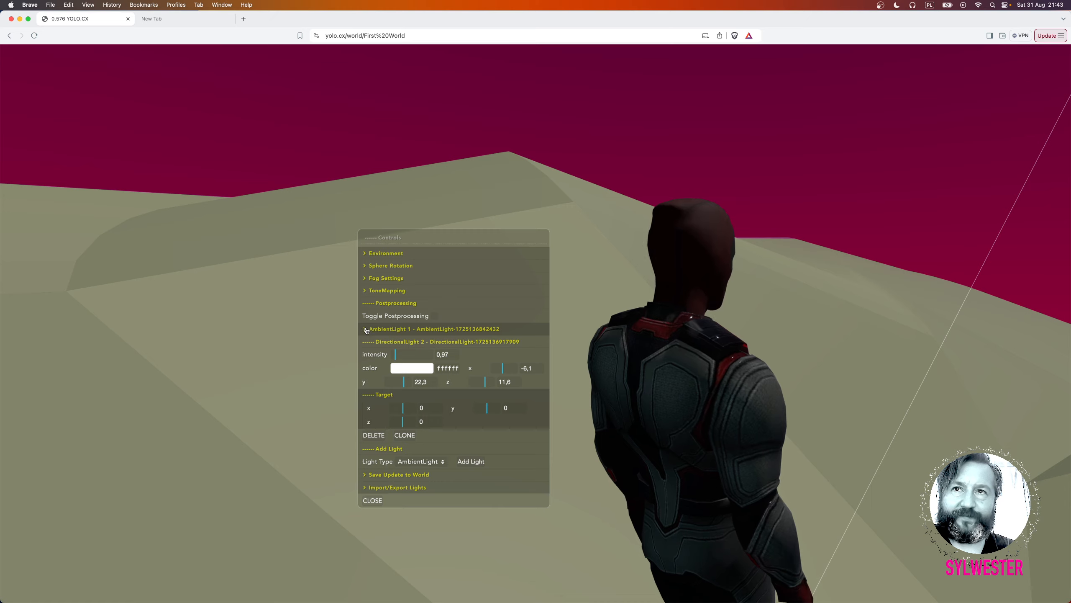
View the lit terrain around the avatar and expand the settings of both the ambient and directional lights.
{"action": "left_click", "coordinate": [386, 343]}
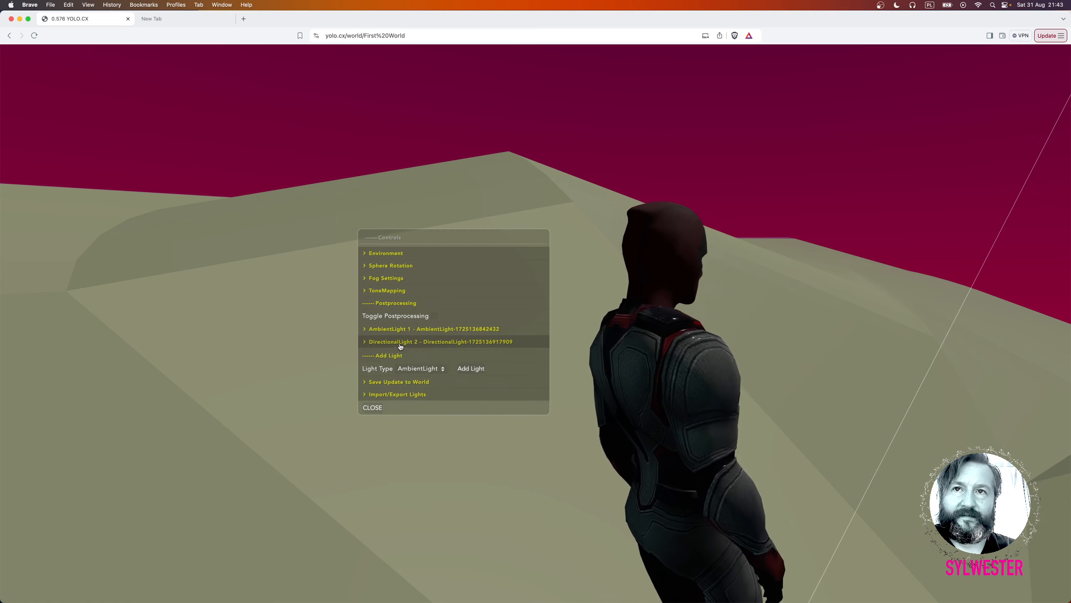
{"action": "scroll", "coordinate": [622, 485], "scroll_direction": "down", "scroll_amount": 10}
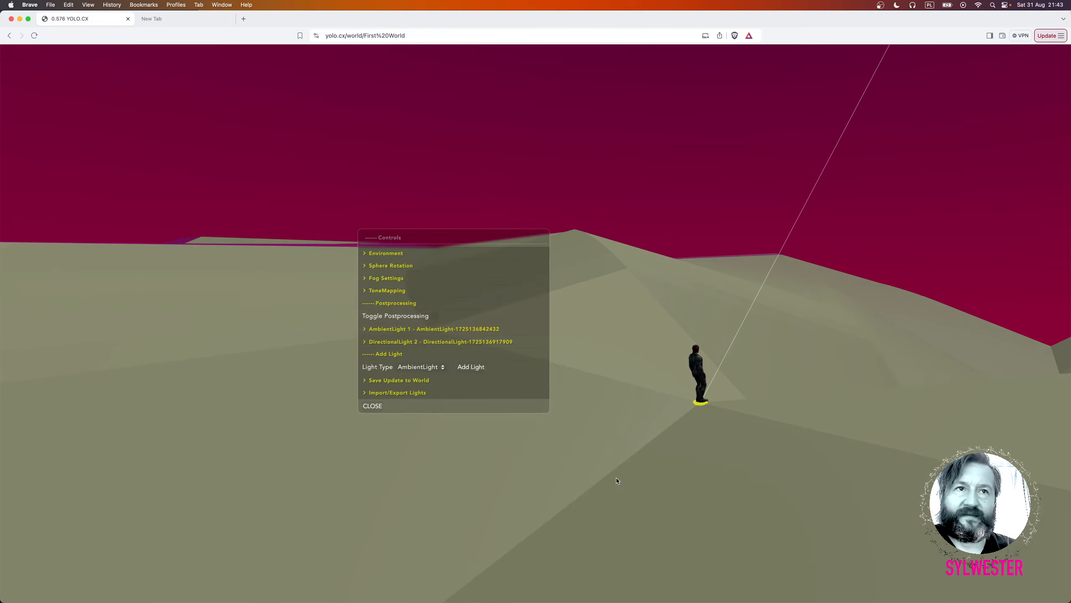
{"action": "left_click_drag", "start_coordinate": [616, 480], "coordinate": [725, 479]}
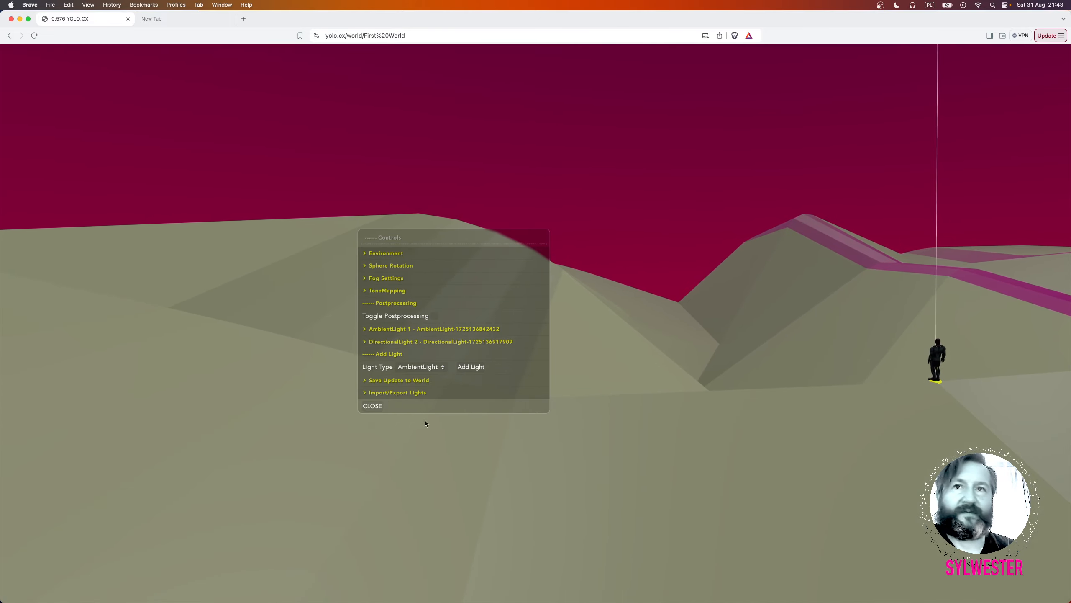
{"action": "left_click", "coordinate": [367, 342]}
{"action": "left_click", "coordinate": [367, 329]}
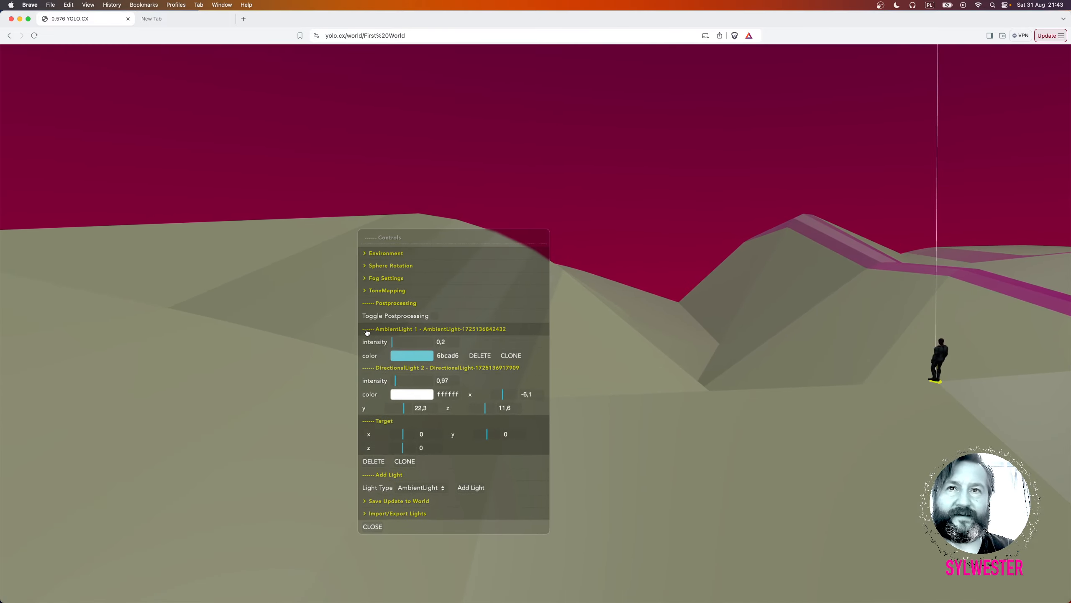
Delete the existing ambient light and directional light from the world.
{"action": "left_click", "coordinate": [480, 356]}
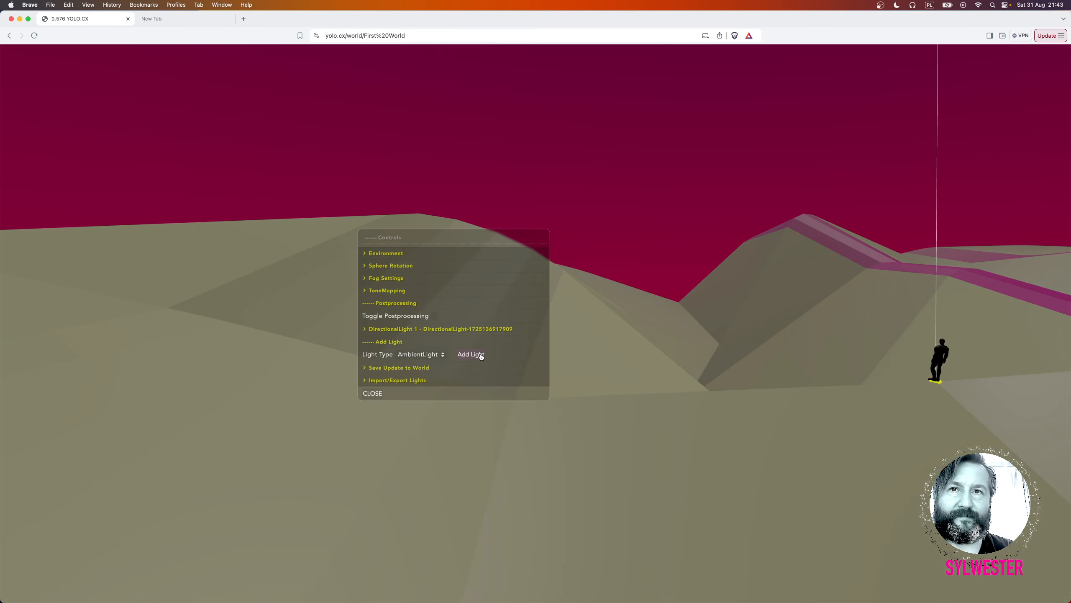
{"action": "left_click", "coordinate": [366, 330]}
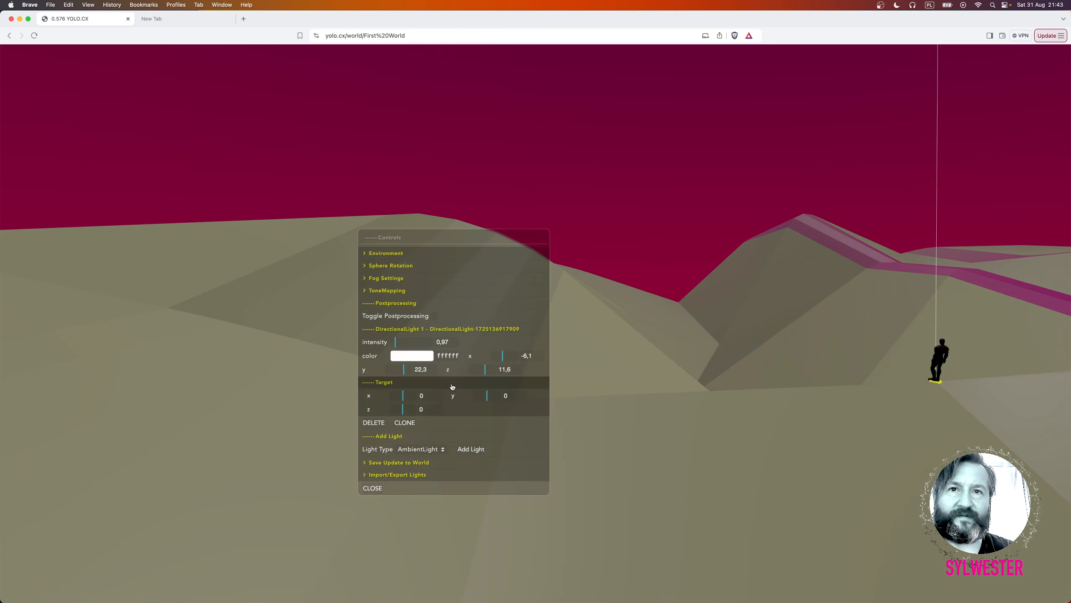
{"action": "left_click", "coordinate": [376, 422]}
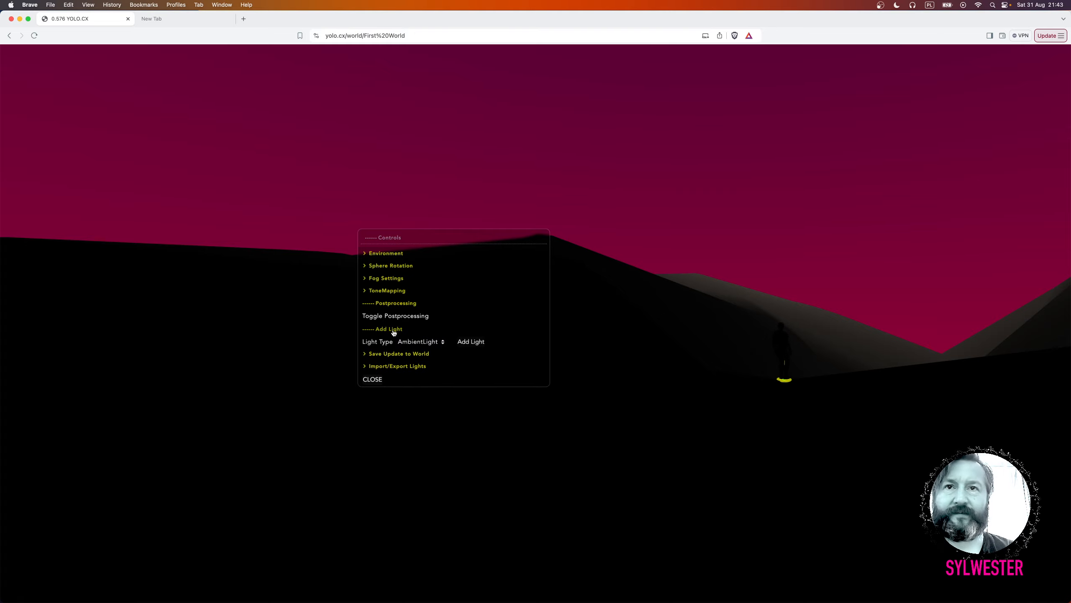
Add a new directional light and a point light to the world.
{"action": "left_click", "coordinate": [417, 342]}
{"action": "left_click", "coordinate": [420, 352]}
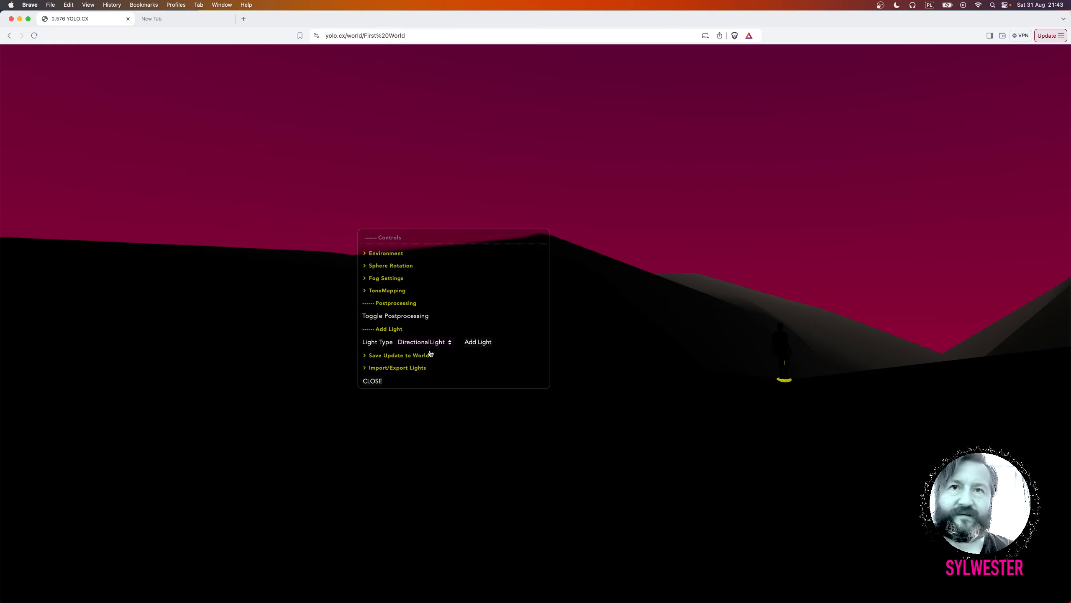
{"action": "left_click", "coordinate": [476, 343]}
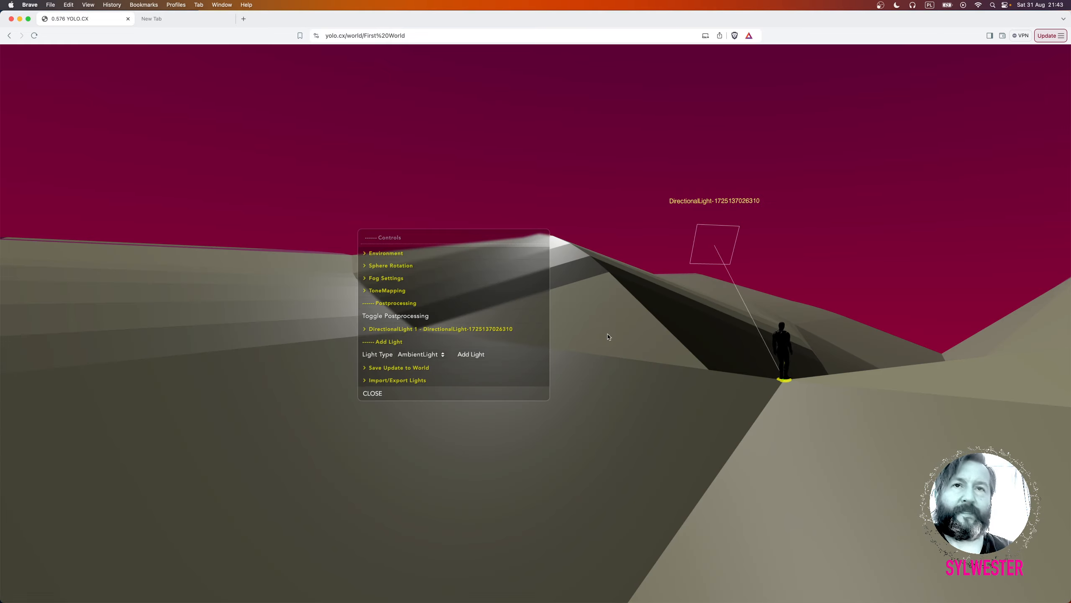
{"action": "left_click", "coordinate": [424, 355]}
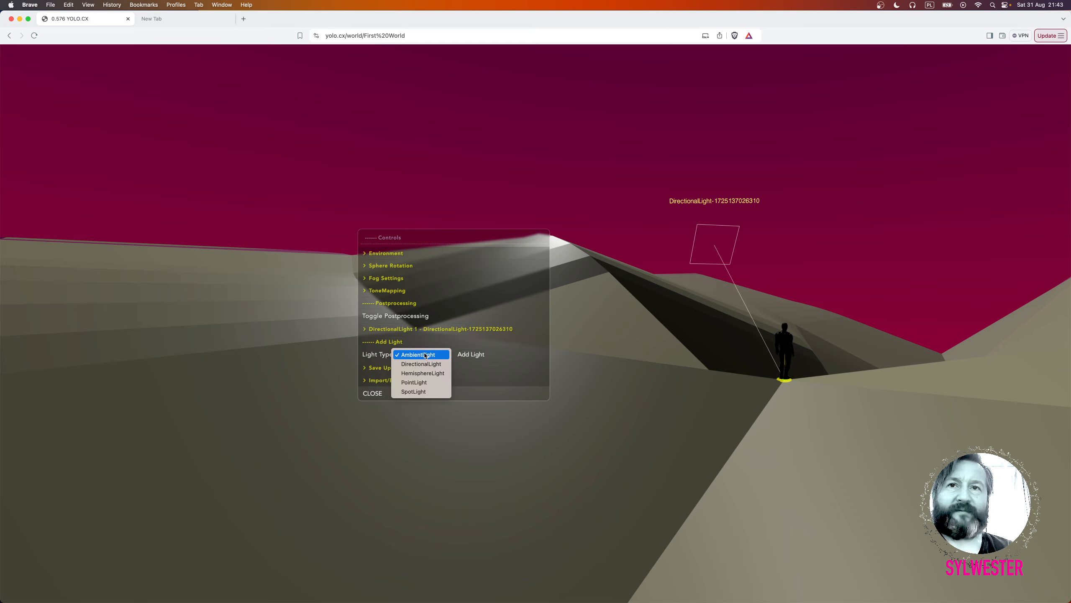
{"action": "left_click", "coordinate": [422, 382]}
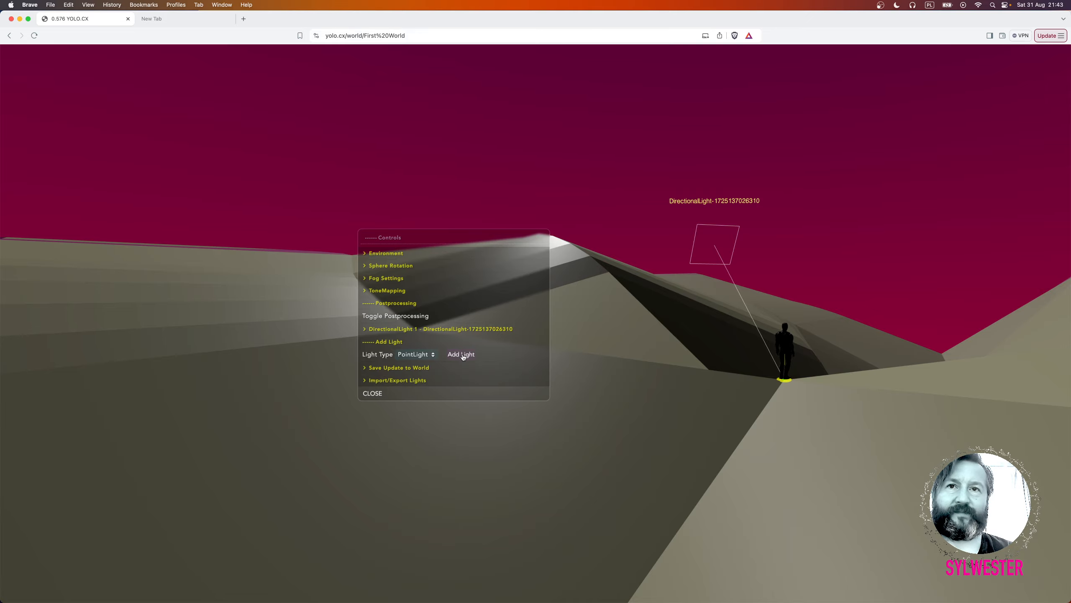
{"action": "left_click", "coordinate": [462, 355]}
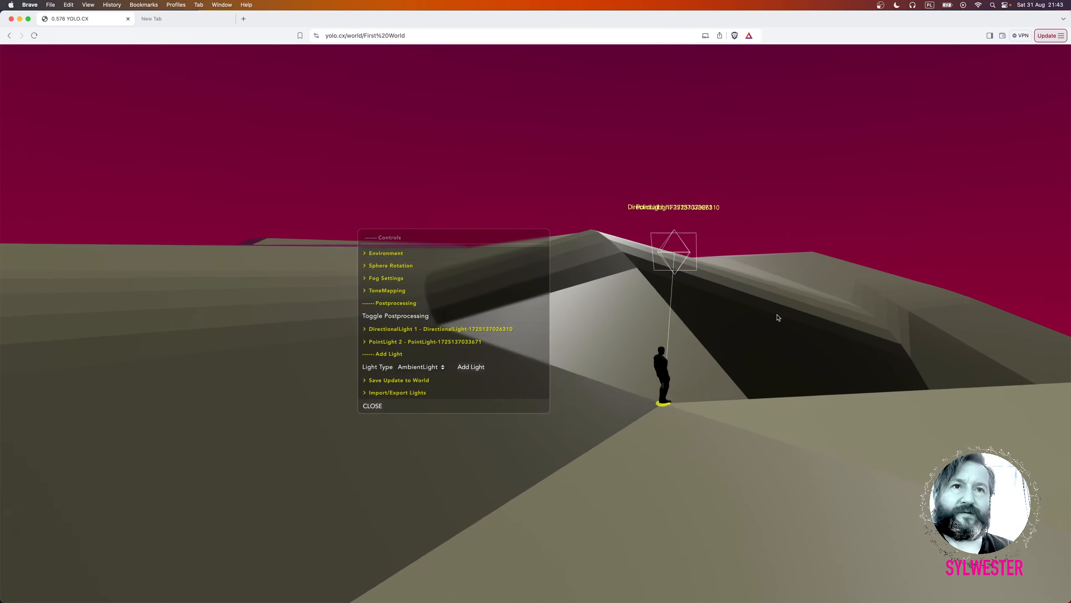
{"action": "left_click_drag", "start_coordinate": [778, 318], "coordinate": [808, 311]}
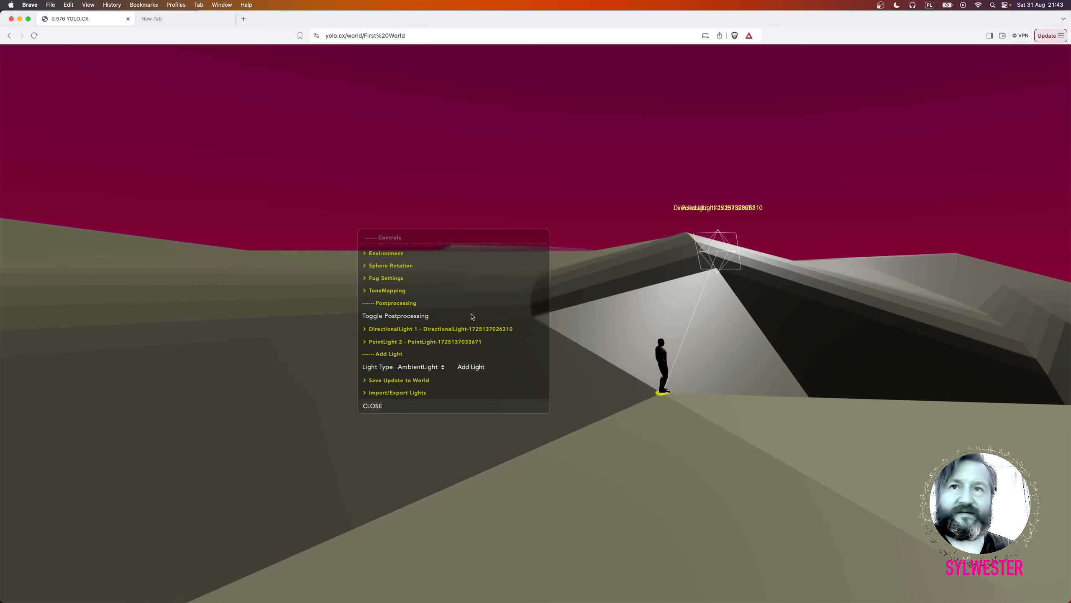
Position the point light beside the avatar at x -6.1 and lower it to y 0.2.
{"action": "left_click", "coordinate": [367, 342]}
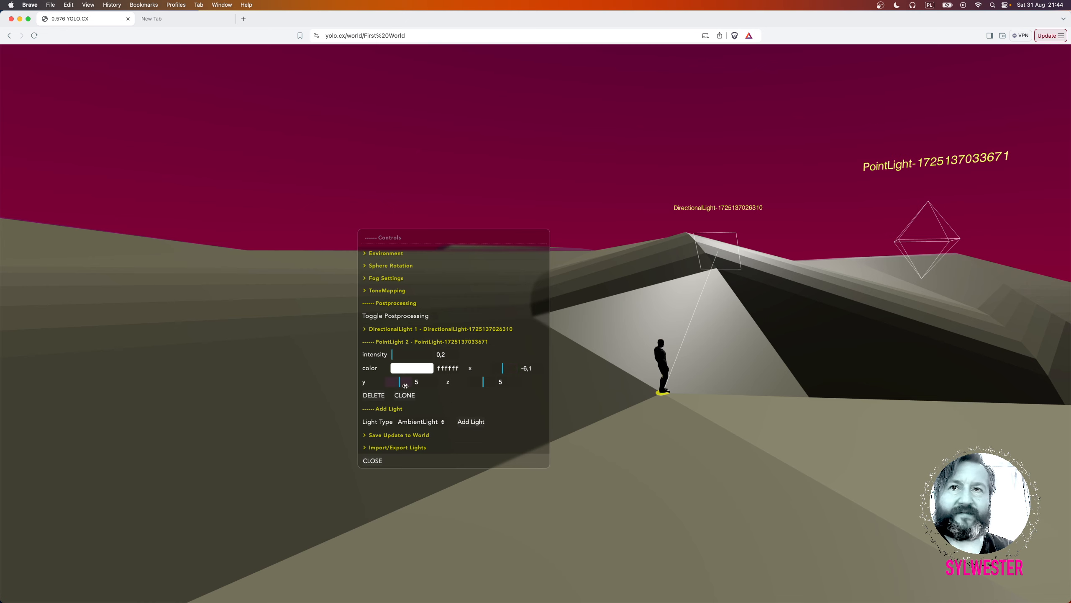
{"action": "left_click_drag", "start_coordinate": [401, 383], "coordinate": [399, 382]}
{"action": "left_click_drag", "start_coordinate": [924, 356], "coordinate": [935, 325]}
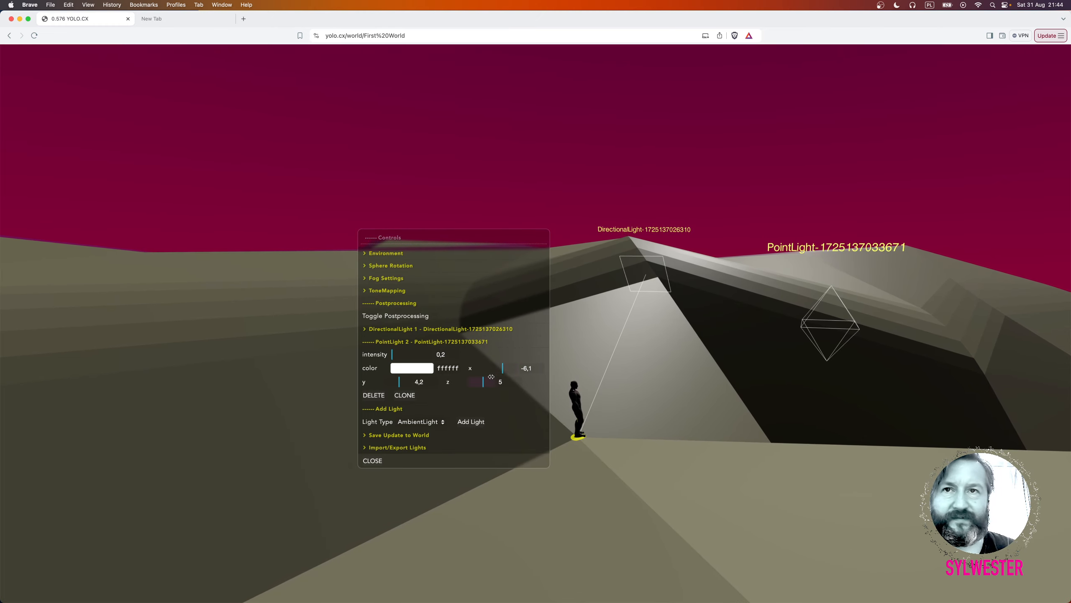
{"action": "left_click_drag", "start_coordinate": [399, 382], "coordinate": [398, 382]}
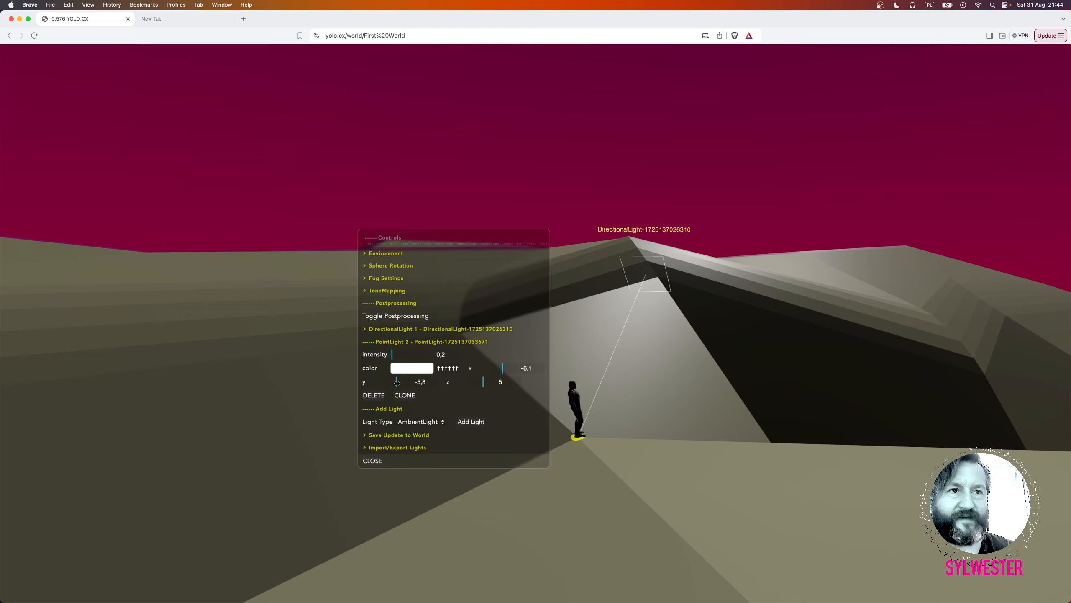
{"action": "scroll", "coordinate": [788, 449], "scroll_direction": "up", "scroll_amount": 5}
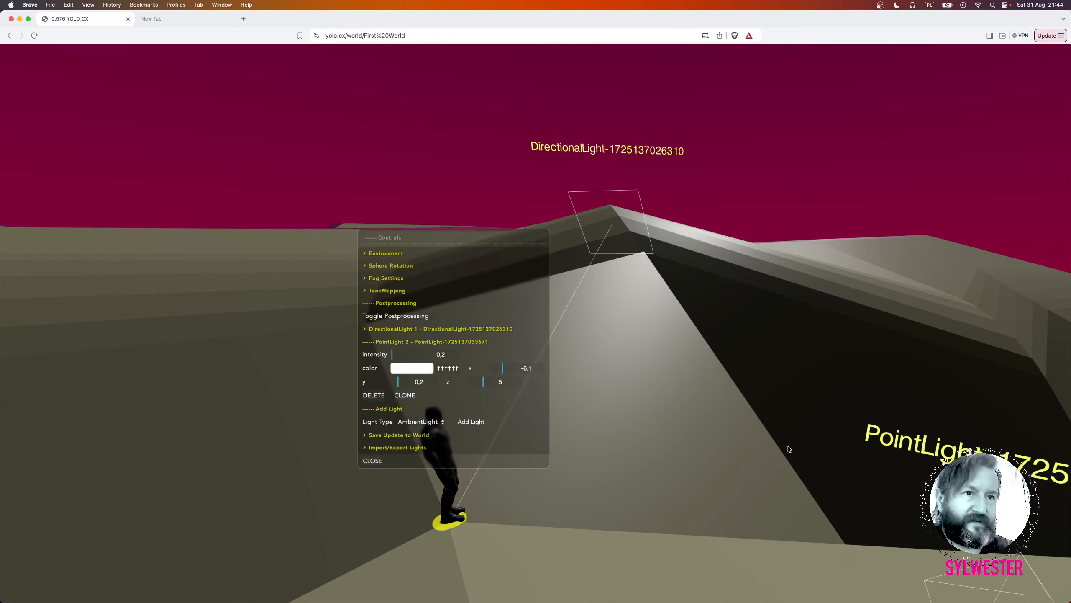
{"action": "right_click_drag", "start_coordinate": [789, 449], "coordinate": [737, 378]}
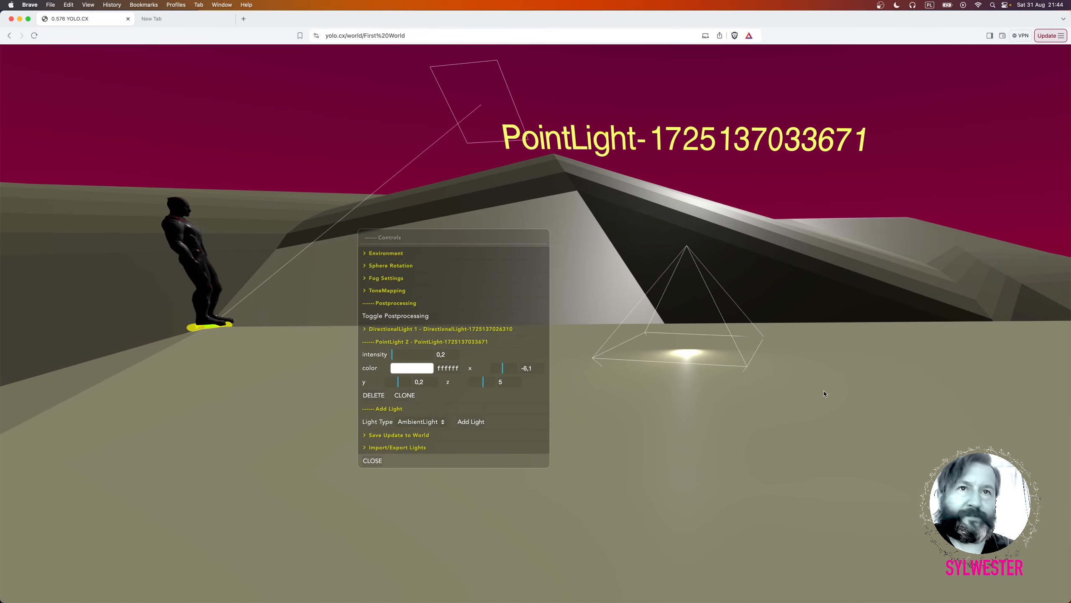
Set the point light's intensity to 8.92 and raise it to y 2.2.
{"action": "left_click_drag", "start_coordinate": [392, 354], "coordinate": [428, 354]}
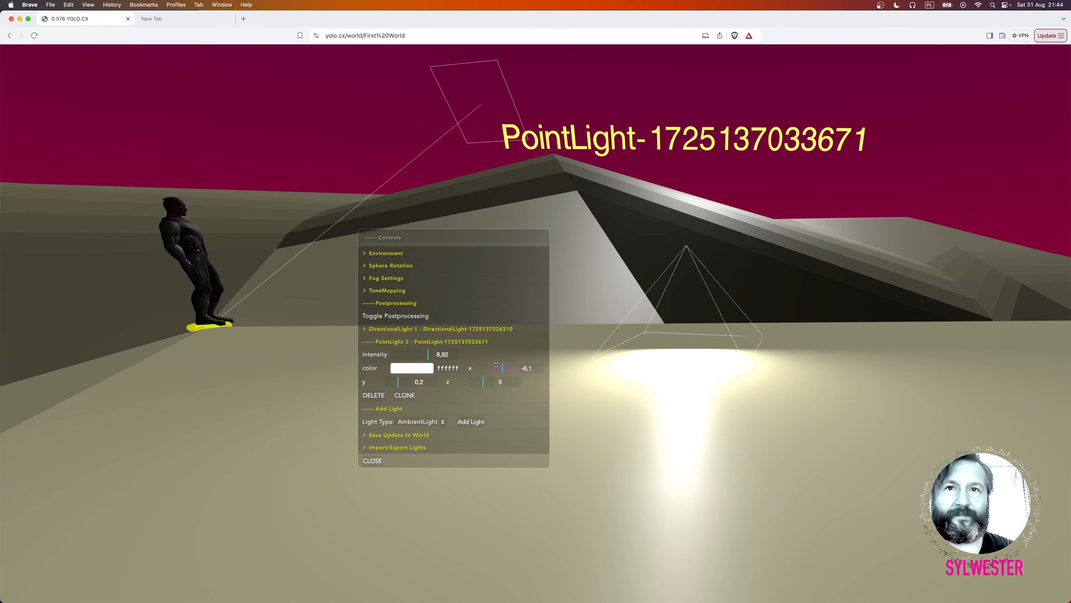
{"action": "left_click", "coordinate": [398, 382]}
{"action": "left_click_drag", "start_coordinate": [397, 382], "coordinate": [398, 381]}
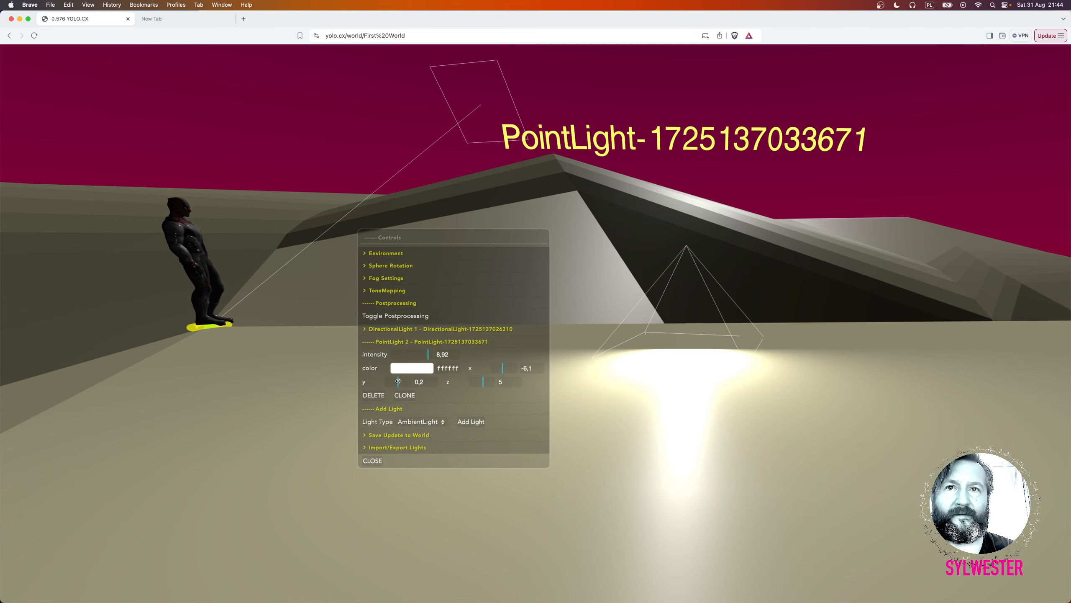
{"action": "left_click_drag", "start_coordinate": [667, 402], "coordinate": [729, 408]}
{"action": "scroll", "coordinate": [729, 409], "scroll_direction": "down", "scroll_amount": 5}
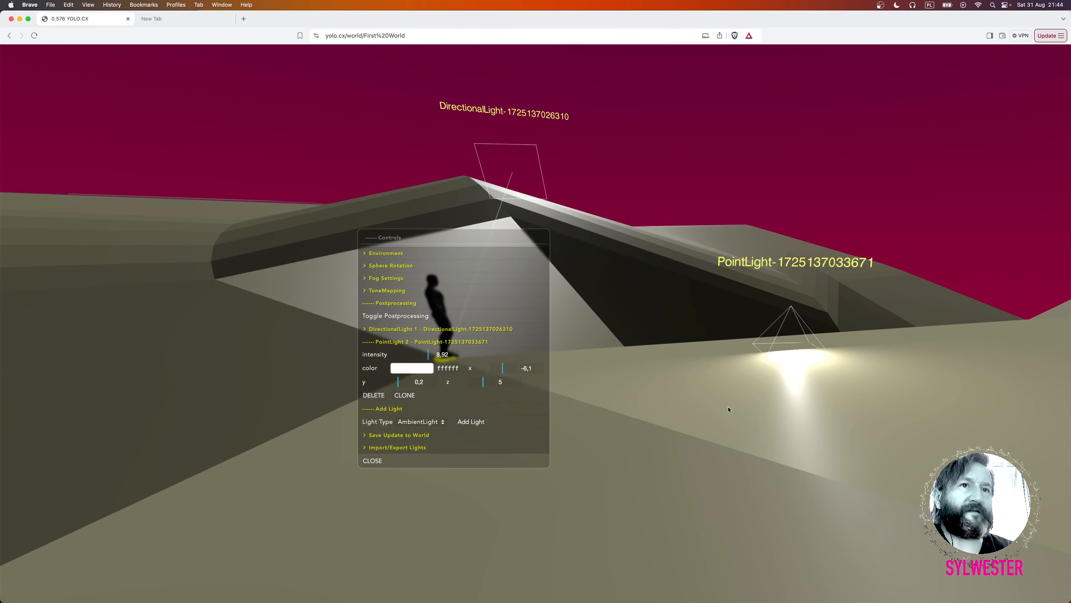
{"action": "left_click_drag", "start_coordinate": [396, 383], "coordinate": [399, 382]}
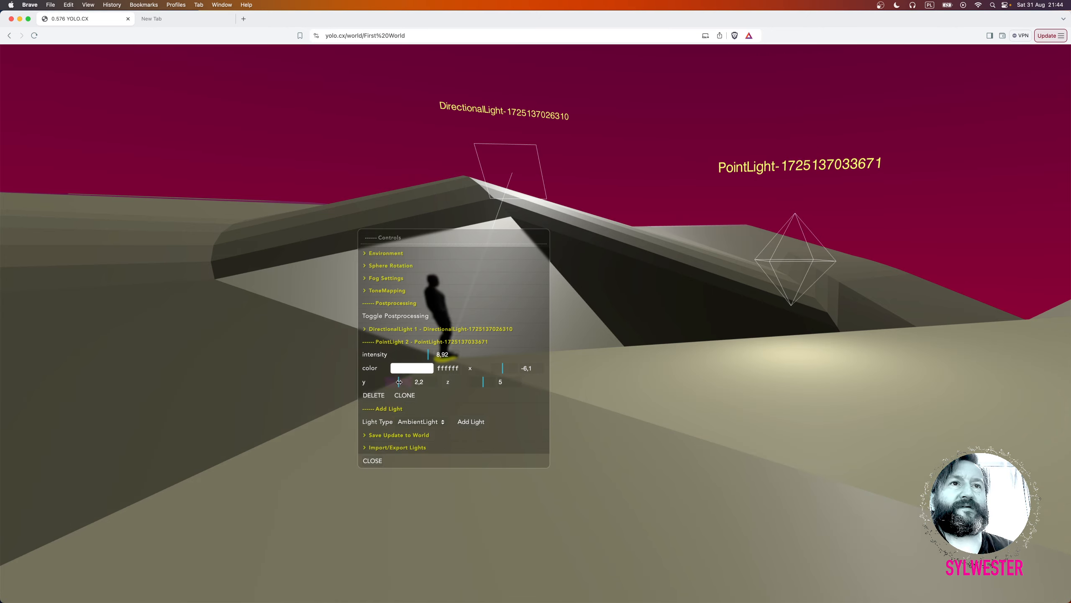
Set the directional light's intensity to 0 and move the controls window away from the lit area.
{"action": "left_click", "coordinate": [366, 330]}
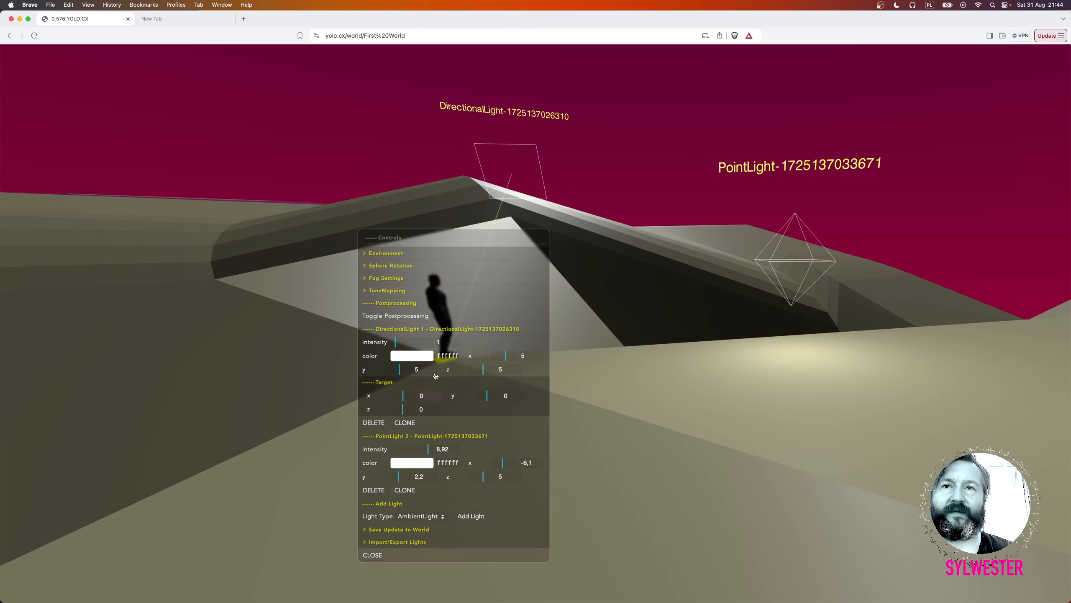
{"action": "left_click_drag", "start_coordinate": [394, 341], "coordinate": [384, 342]}
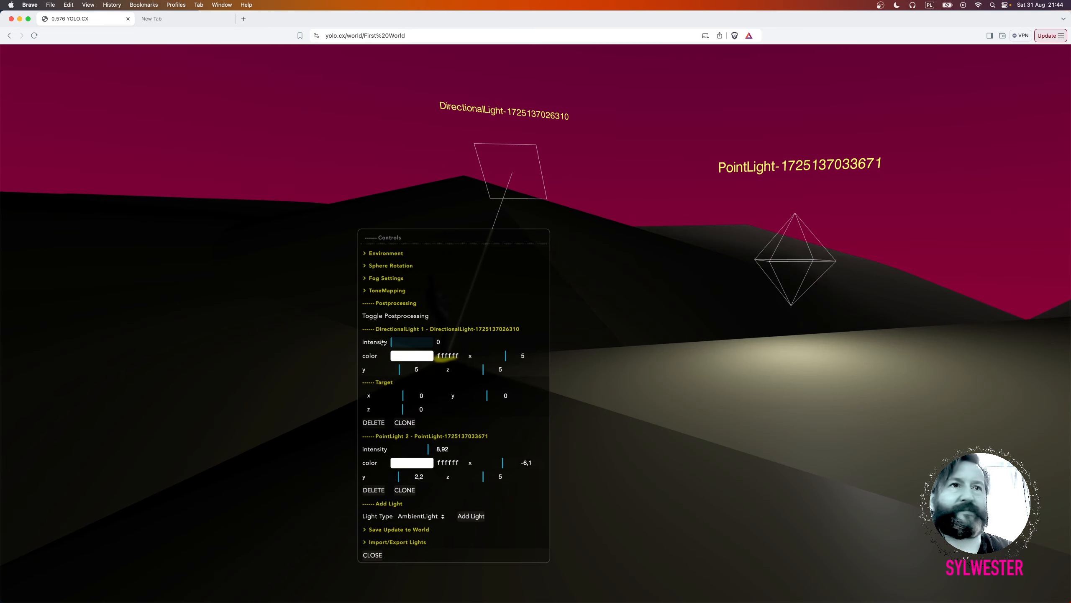
{"action": "scroll", "coordinate": [797, 384], "scroll_direction": "down", "scroll_amount": 10}
{"action": "left_click_drag", "start_coordinate": [809, 364], "coordinate": [666, 303]}
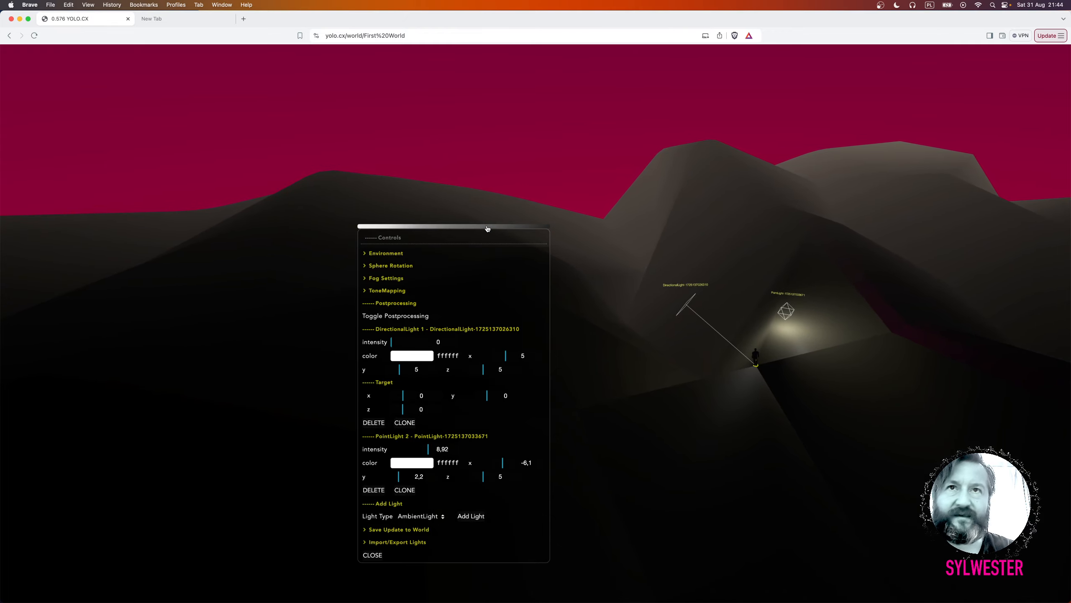
{"action": "left_click_drag", "start_coordinate": [485, 229], "coordinate": [313, 172]}
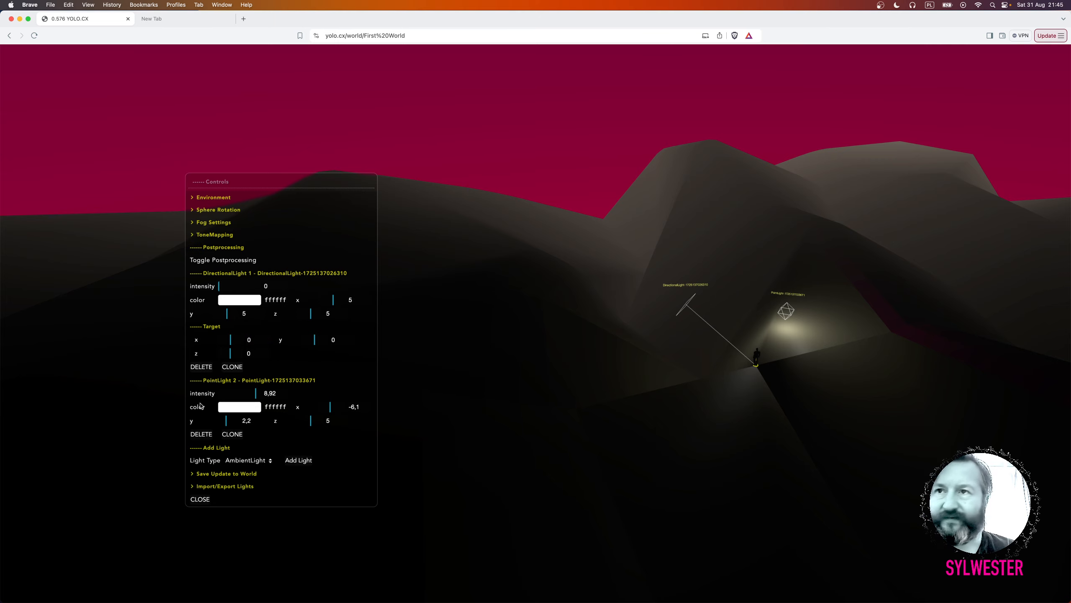
Clone the point light and place the copy at x 14.
{"action": "left_click", "coordinate": [232, 434]}
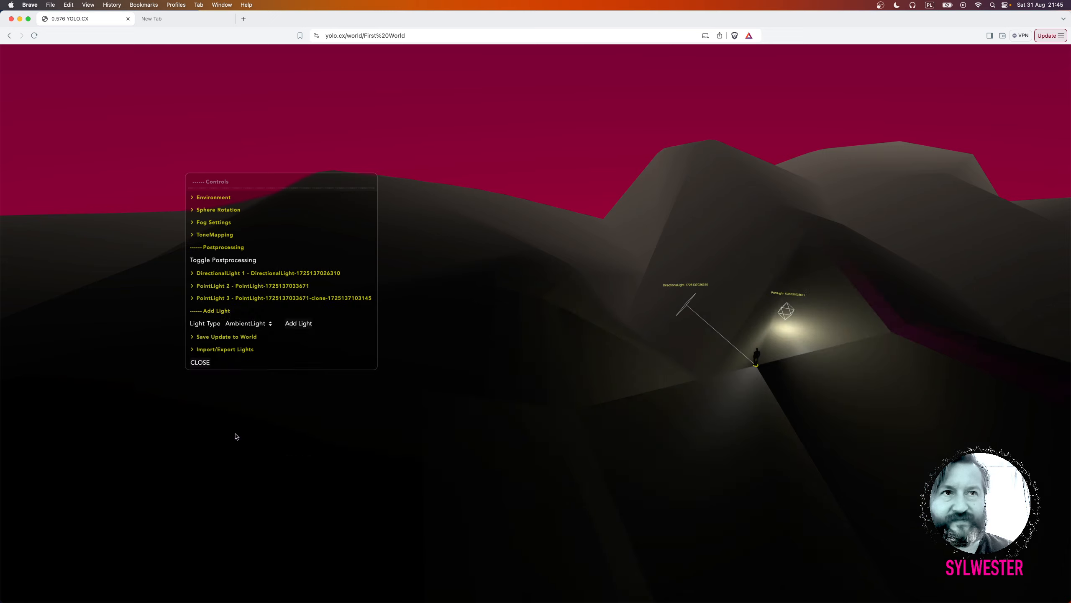
{"action": "left_click", "coordinate": [192, 299]}
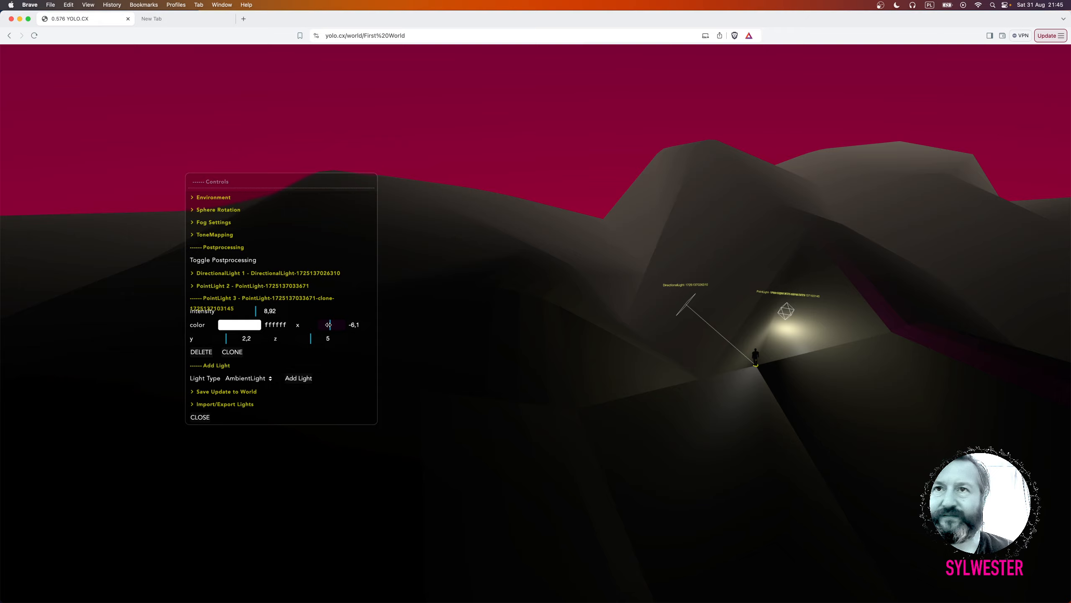
{"action": "left_click_drag", "start_coordinate": [329, 325], "coordinate": [335, 325]}
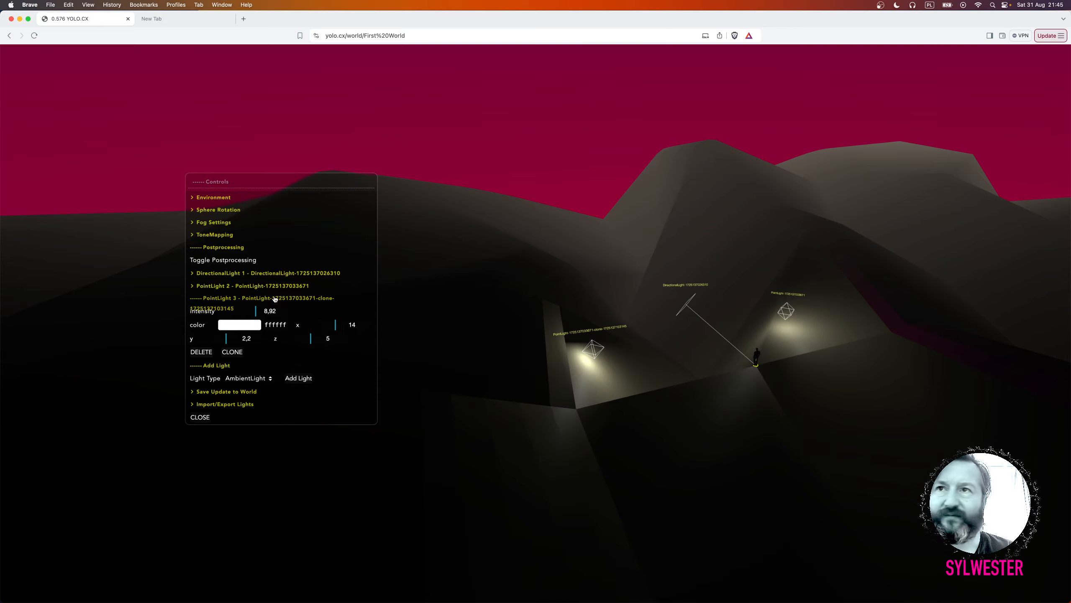
Change the cloned point light's color to blue 1a71ff and raise it to y 6.3.
{"action": "left_click", "coordinate": [247, 326]}
{"action": "left_click_drag", "start_coordinate": [266, 352], "coordinate": [305, 329]}
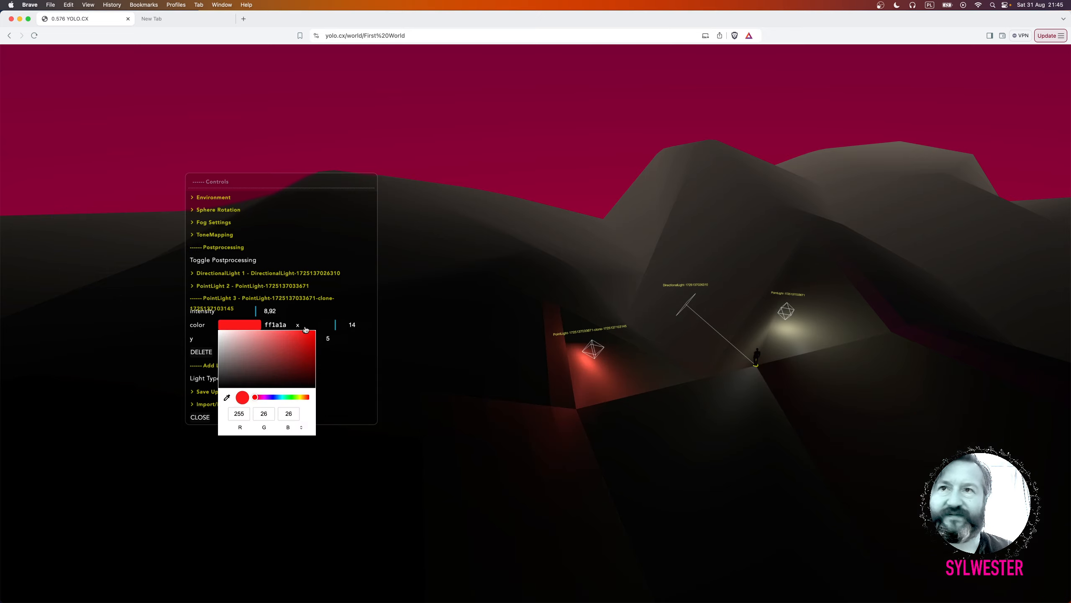
{"action": "left_click_drag", "start_coordinate": [257, 398], "coordinate": [277, 395]}
{"action": "left_click", "coordinate": [305, 310]}
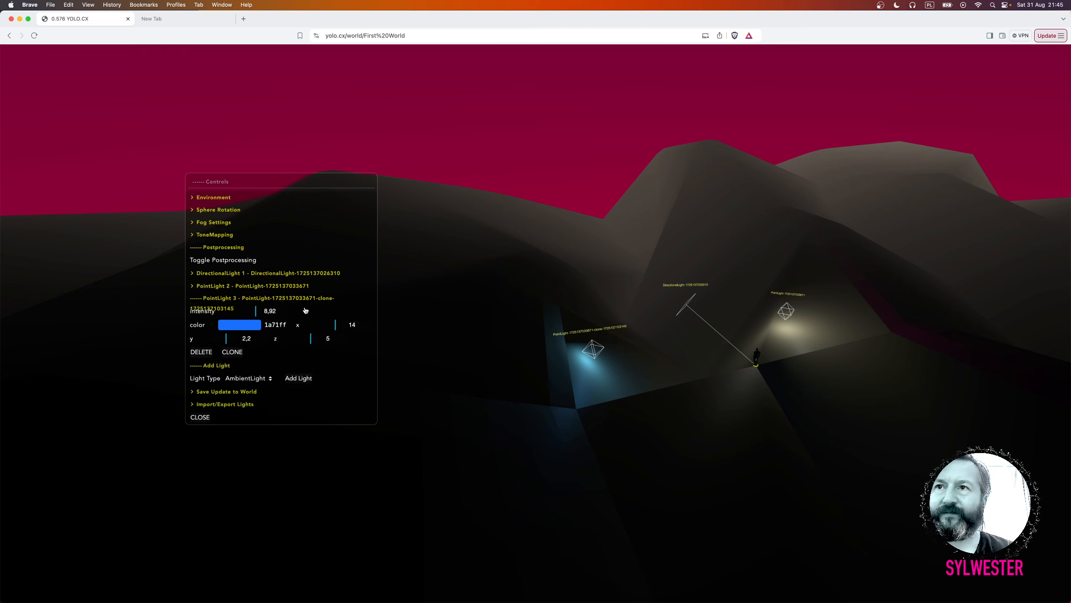
{"action": "left_click_drag", "start_coordinate": [227, 339], "coordinate": [228, 338]}
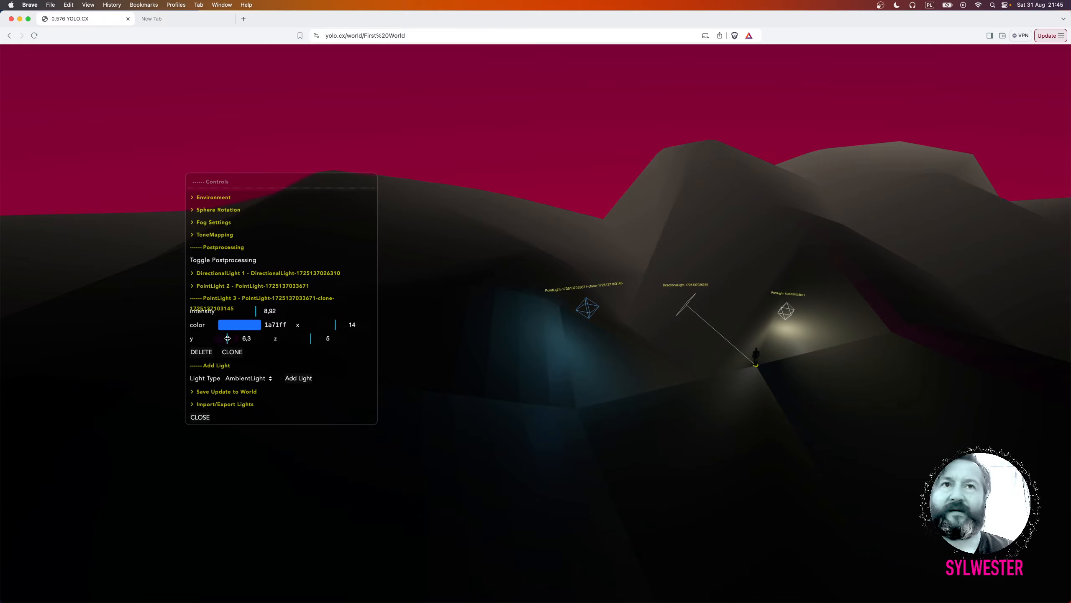
{"action": "left_click_drag", "start_coordinate": [459, 364], "coordinate": [827, 365]}
{"action": "scroll", "coordinate": [684, 378], "scroll_direction": "up", "scroll_amount": 10}
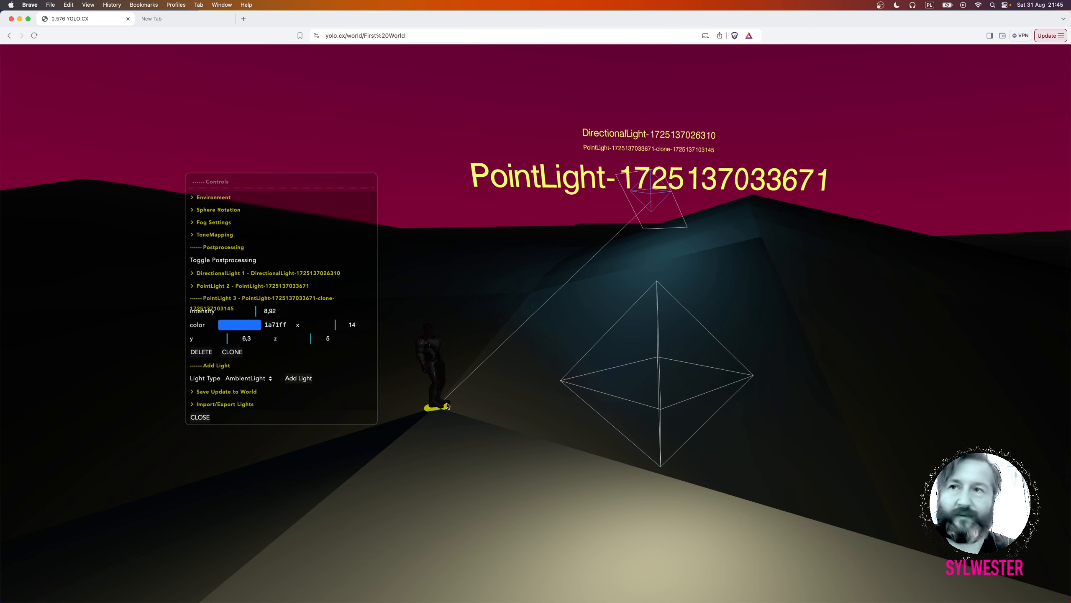
Expand the options for saving the world update and close the lighting controls.
{"action": "left_click", "coordinate": [207, 392]}
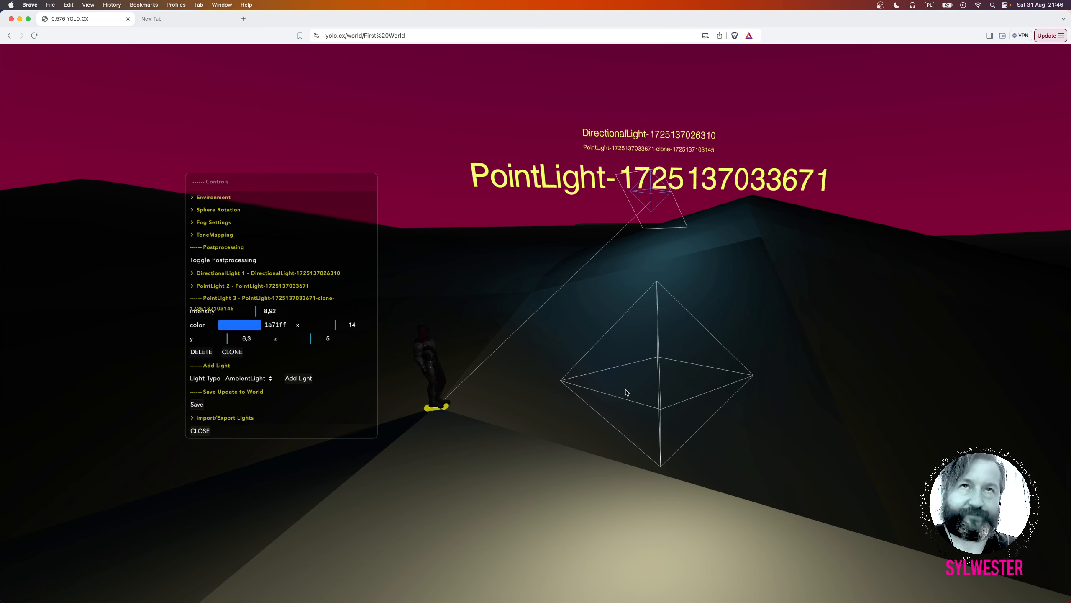
{"action": "mouse_move", "coordinate": [694, 303]}
{"action": "left_mouse_down"}
{"action": "mouse_move", "coordinate": [654, 301]}
{"action": "mouse_move", "coordinate": [675, 302]}
{"action": "left_mouse_up"}
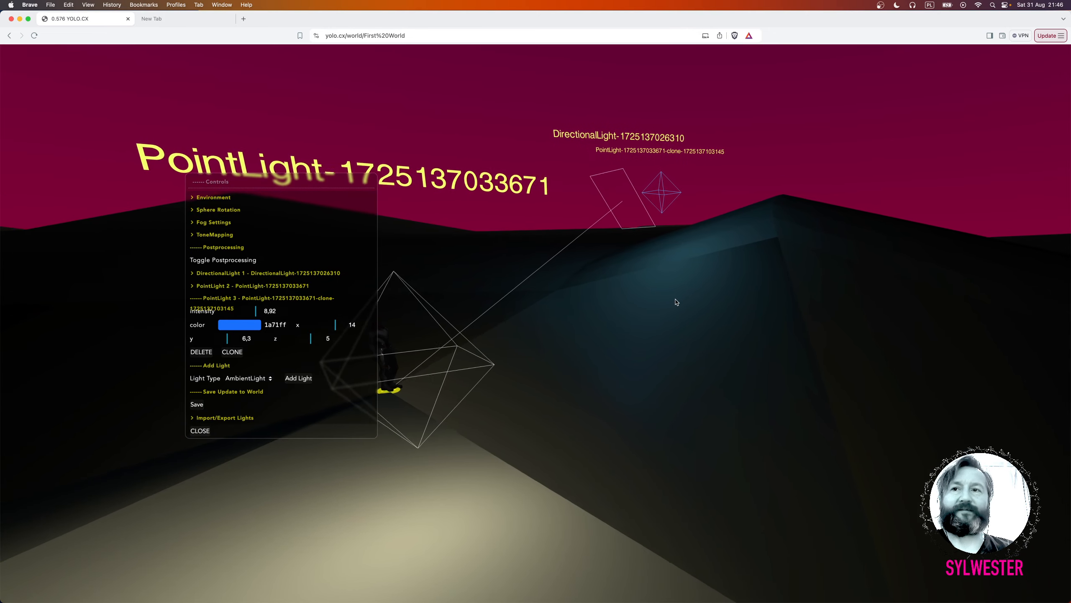
{"action": "left_click", "coordinate": [208, 433]}
View the terrain lit by the two point lights and reset the browser page to actual size.
{"action": "scroll", "coordinate": [696, 372], "scroll_direction": "down", "scroll_amount": 6}
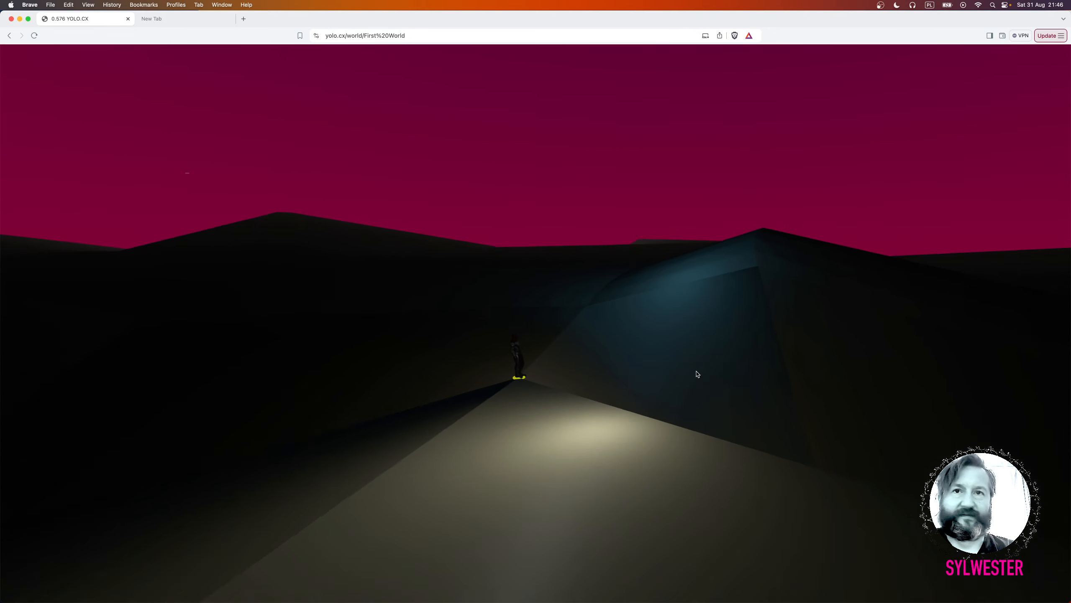
{"action": "left_click_drag", "start_coordinate": [720, 376], "coordinate": [600, 390]}
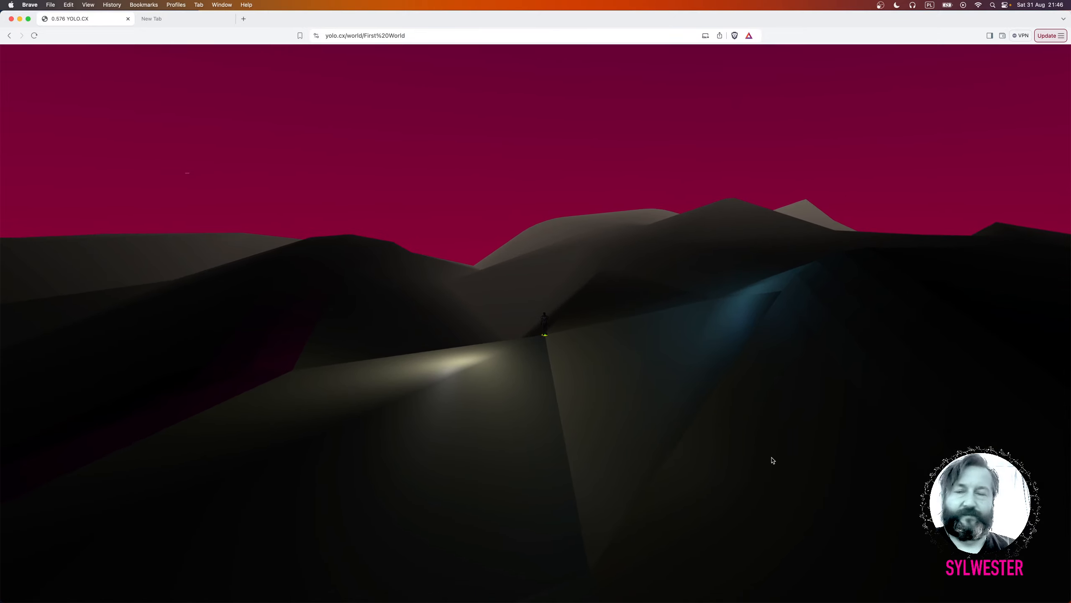
{"action": "left_click", "coordinate": [88, 4]}
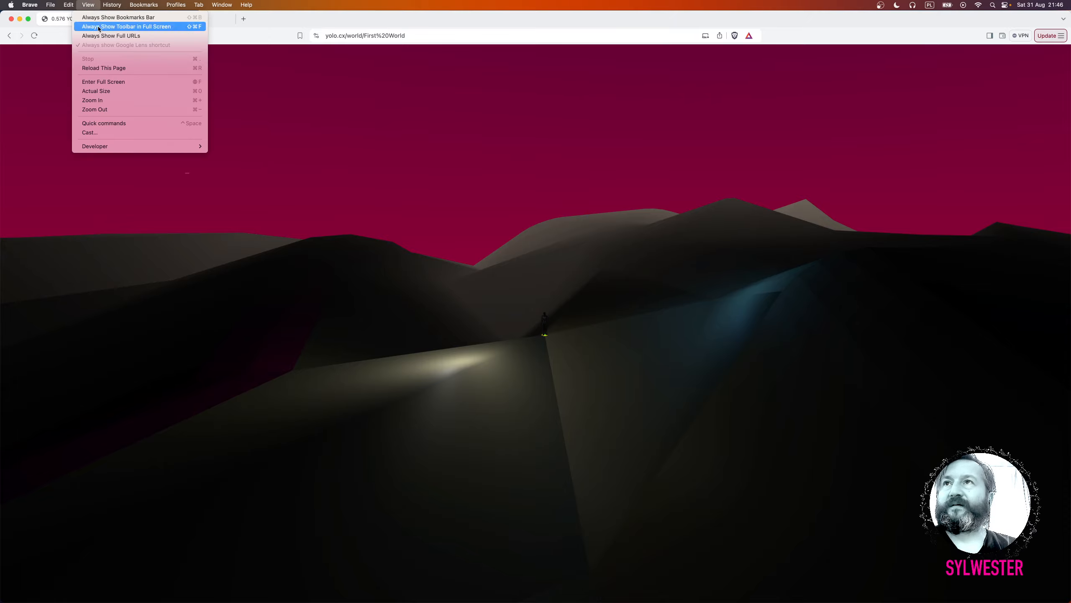
{"action": "left_click", "coordinate": [114, 93]}
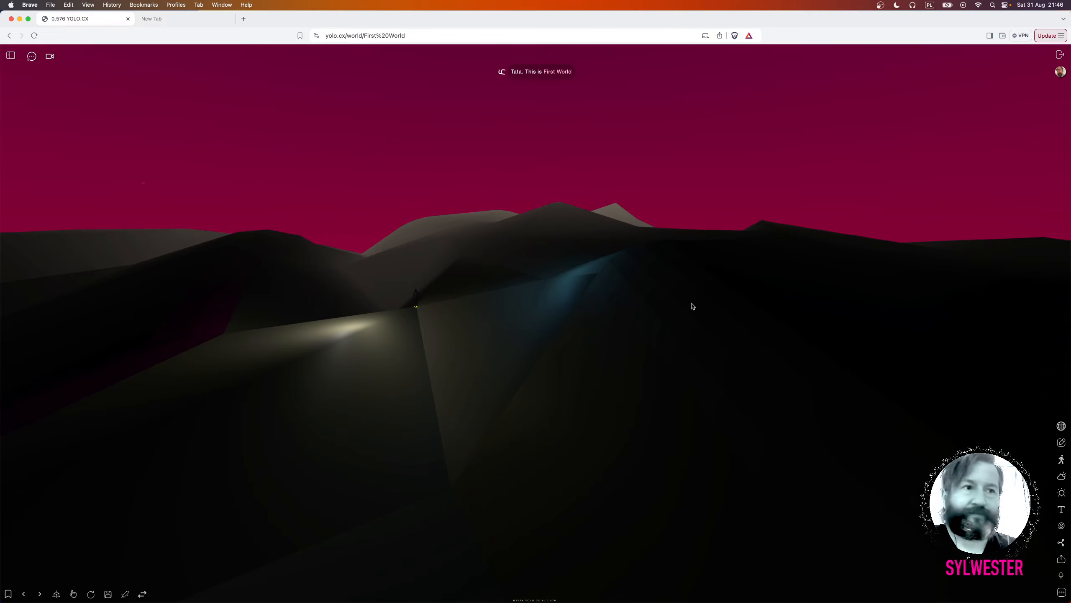
Open the Base world from the list of worlds and look around its terrain.
{"action": "left_click", "coordinate": [1062, 427]}
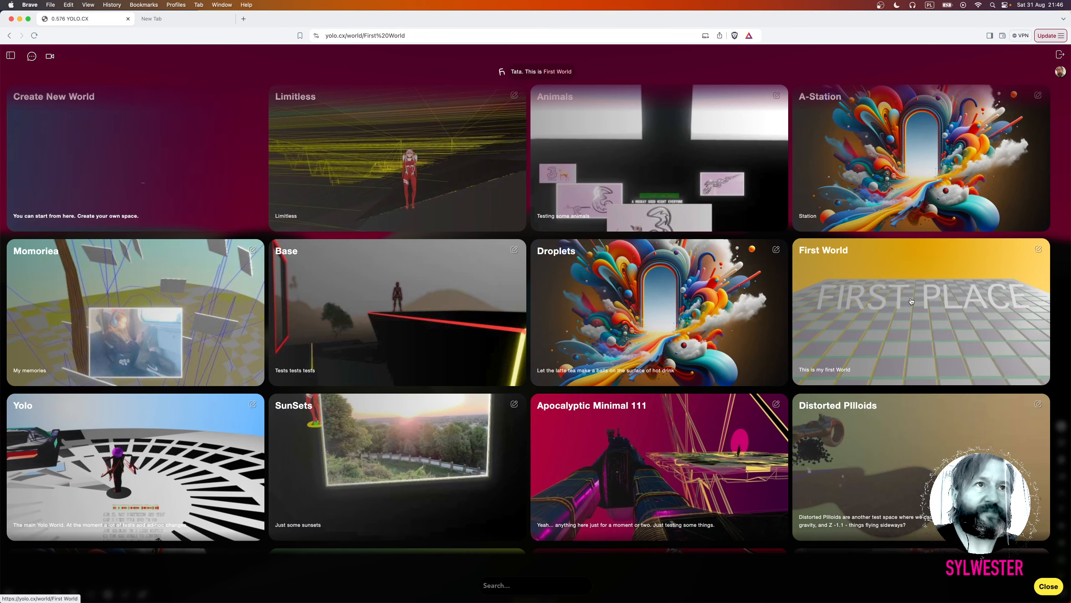
{"action": "left_click", "coordinate": [411, 294]}
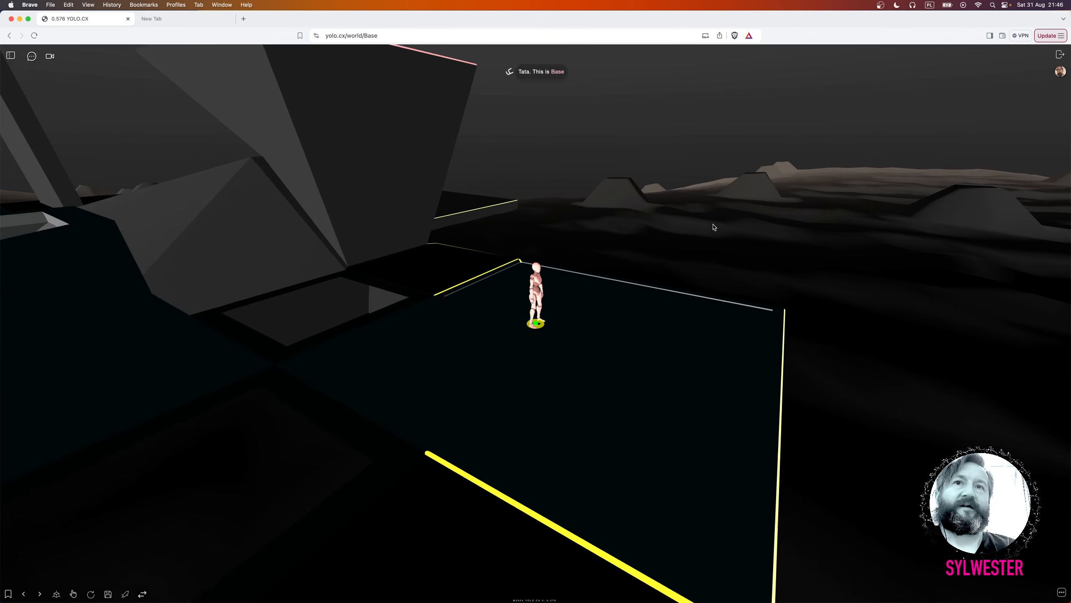
{"action": "scroll", "coordinate": [713, 227], "scroll_direction": "down", "scroll_amount": 5}
{"action": "left_click_drag", "start_coordinate": [713, 228], "coordinate": [1012, 298]}
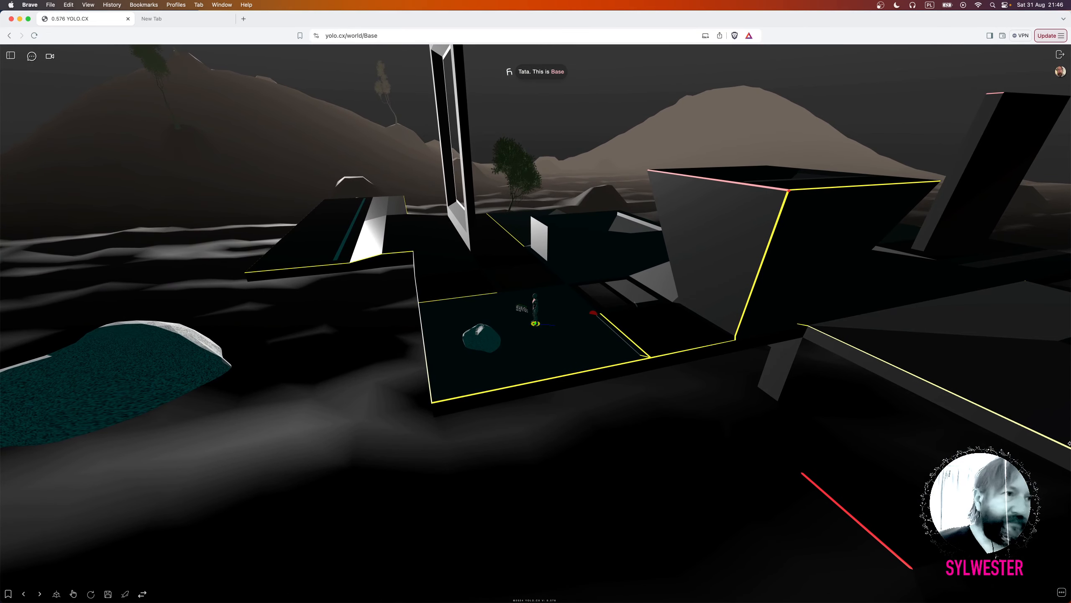
Search the list of worlds for "First" and open First World.
{"action": "left_click", "coordinate": [1061, 593]}
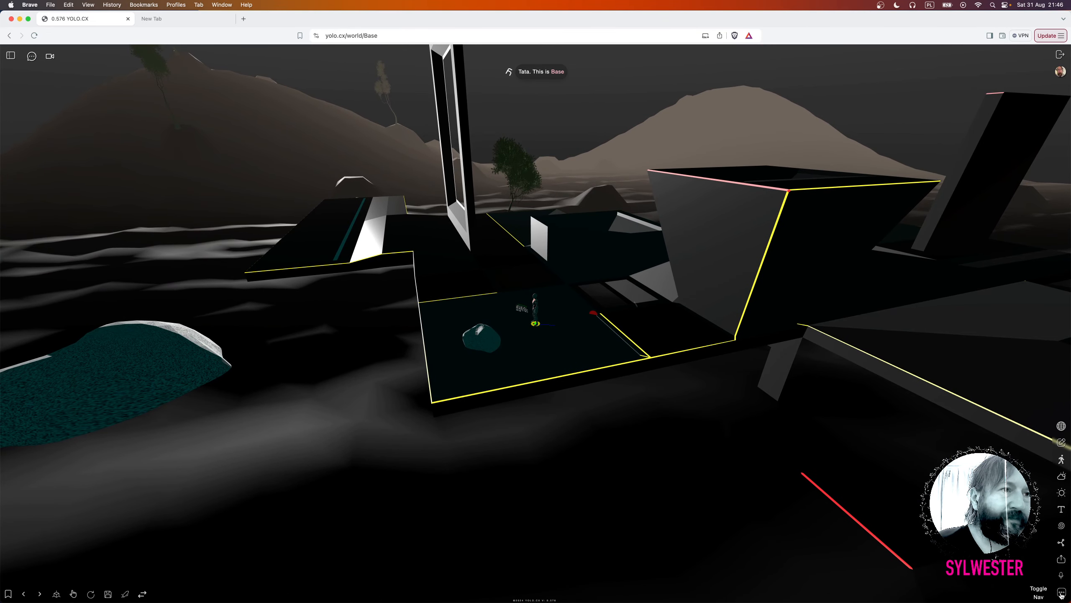
{"action": "left_click", "coordinate": [1062, 426]}
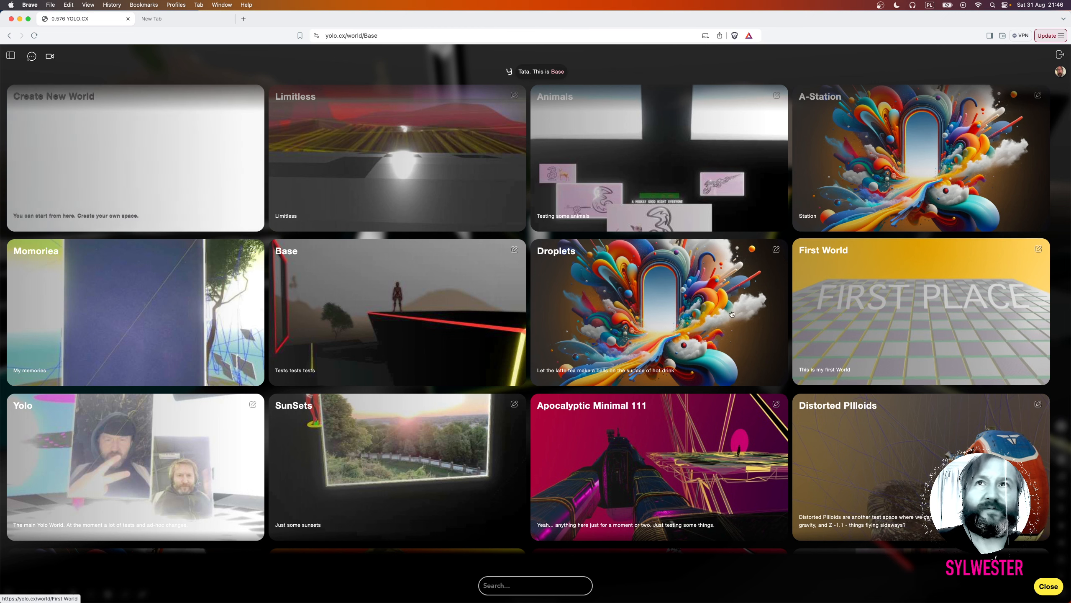
{"action": "left_click", "coordinate": [510, 587]}
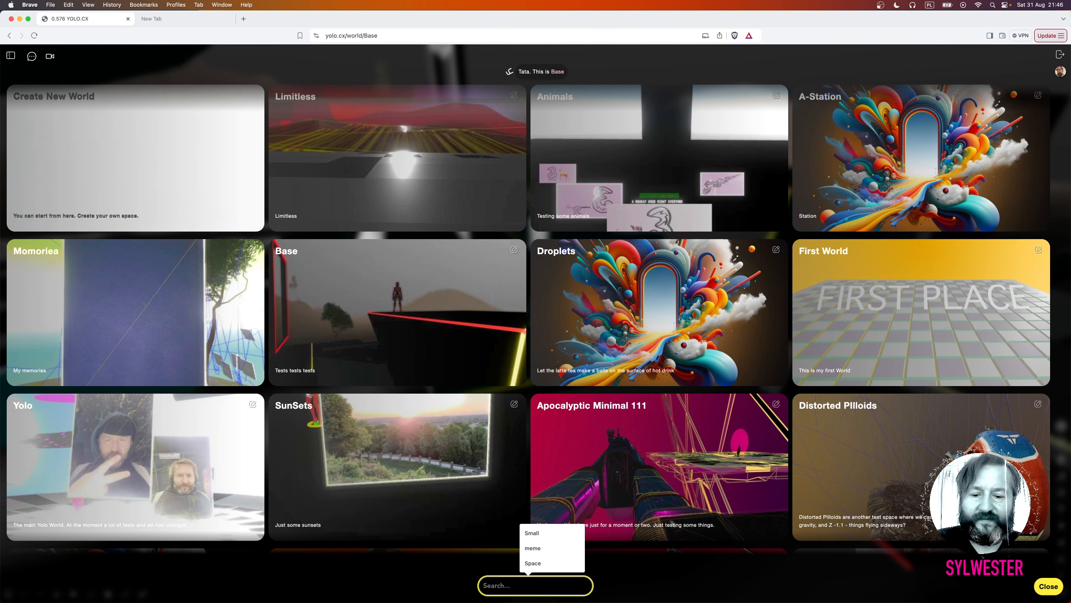
{"action": "type", "text": "First"}
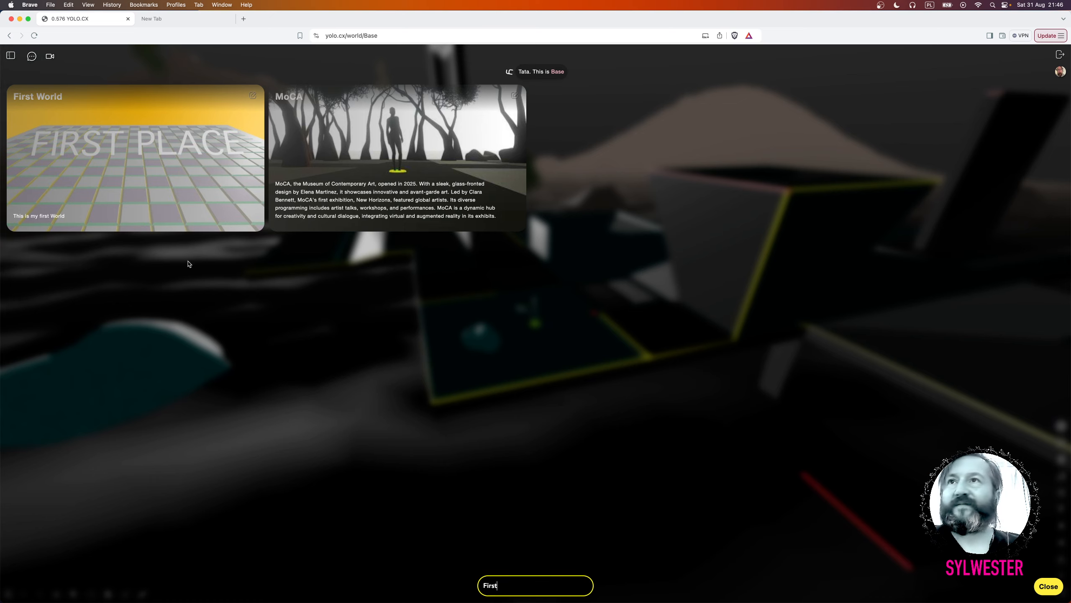
{"action": "left_click", "coordinate": [148, 192]}
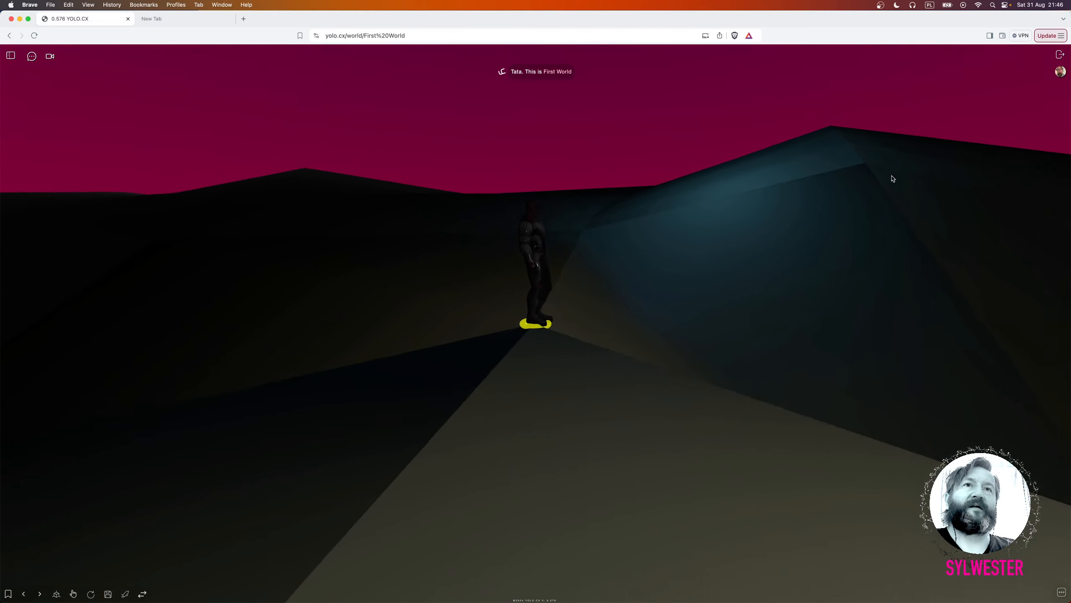
{"action": "left_click_drag", "start_coordinate": [893, 179], "coordinate": [277, 196]}
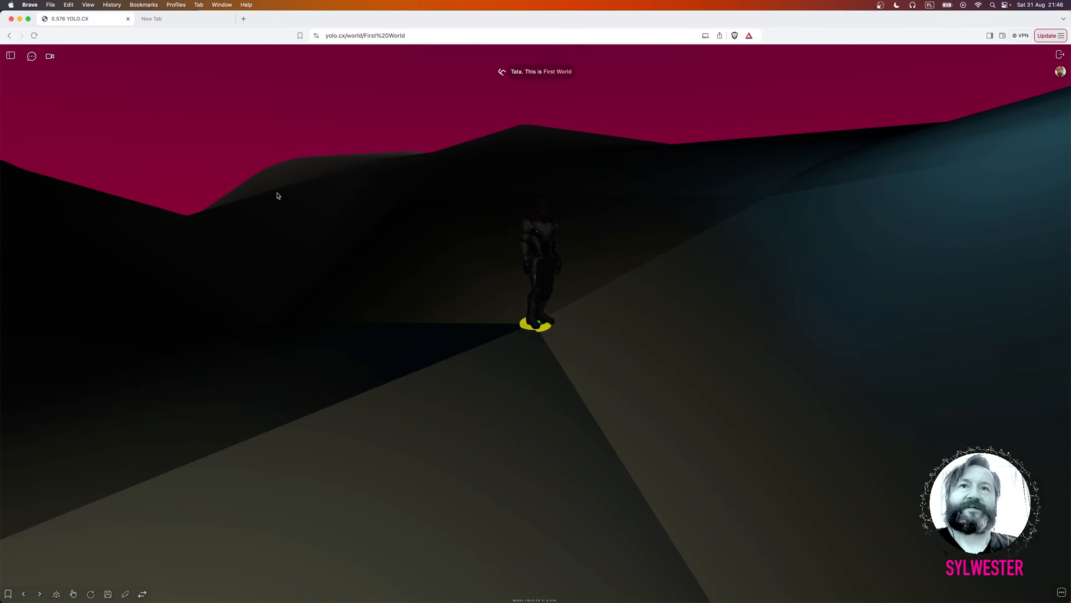
Add an ambient light to First World and dim its intensity to 0.07.
{"action": "left_click", "coordinate": [1062, 593]}
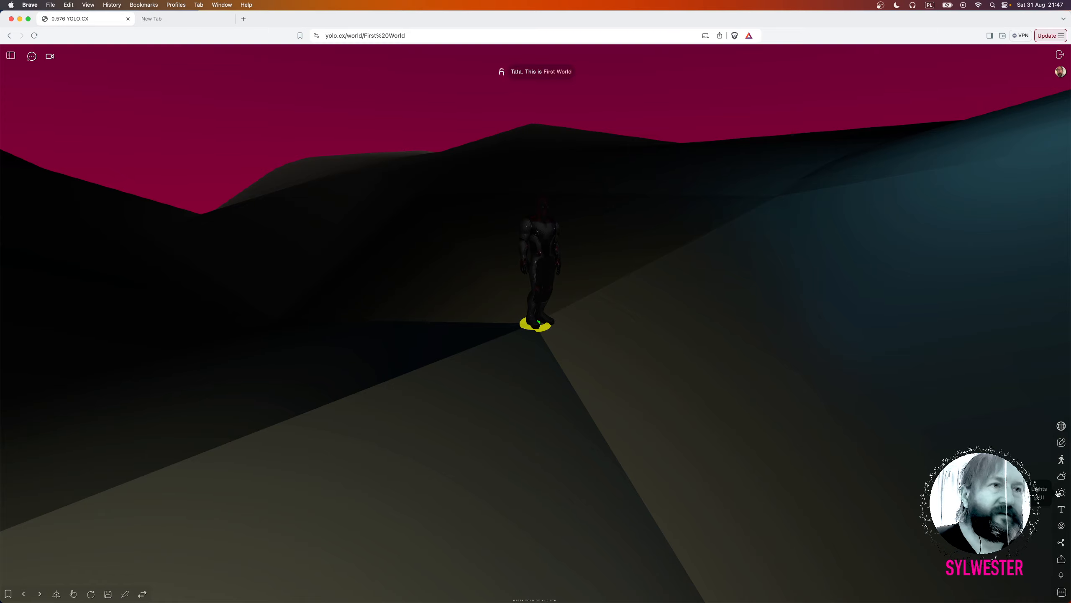
{"action": "left_click", "coordinate": [1062, 493]}
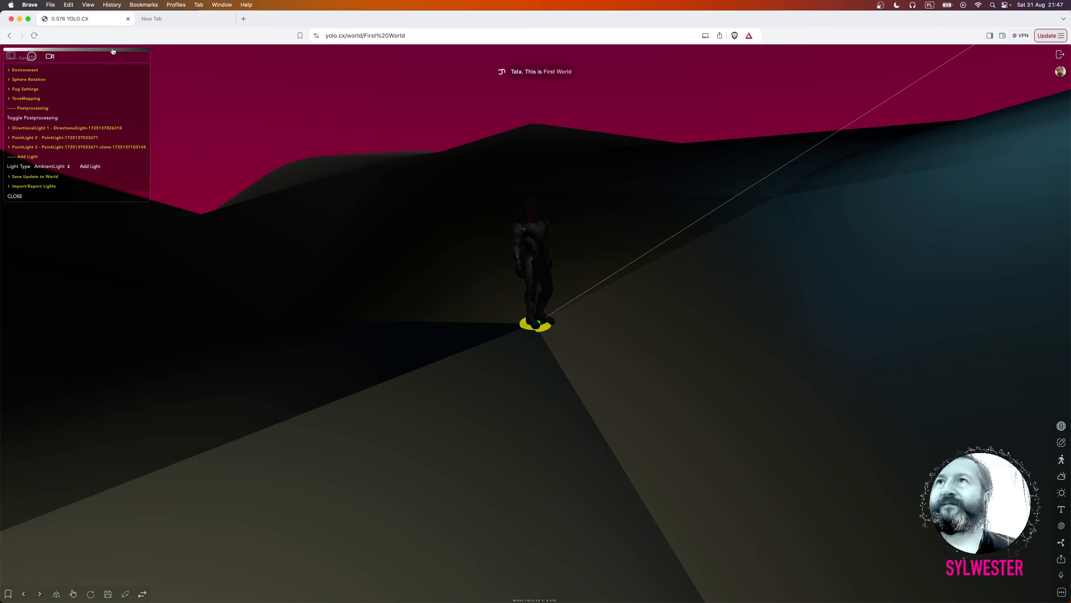
{"action": "left_click_drag", "start_coordinate": [113, 51], "coordinate": [336, 271]}
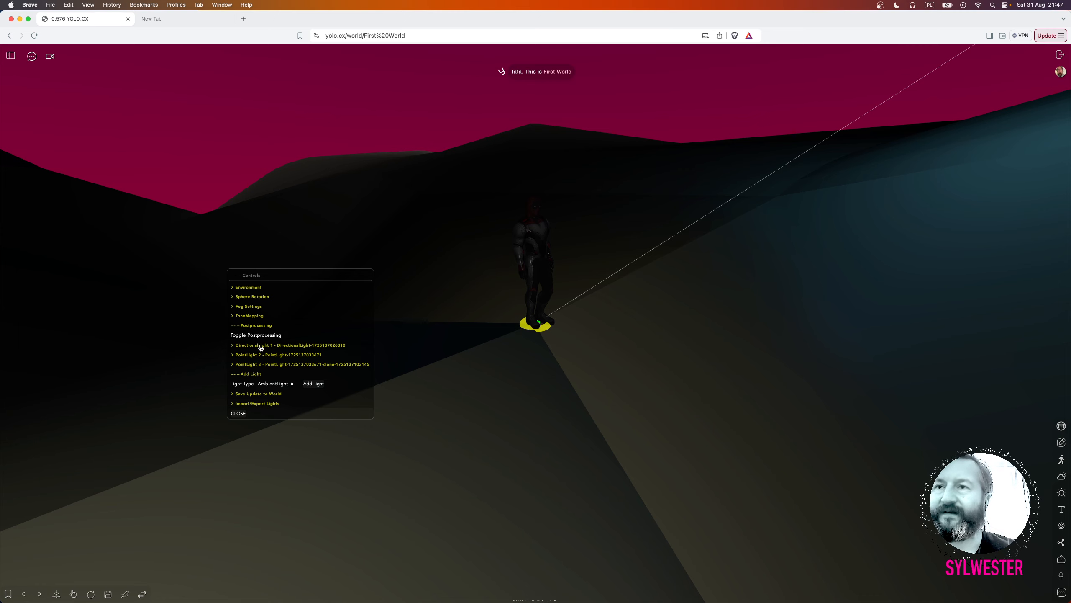
{"action": "left_click", "coordinate": [312, 384]}
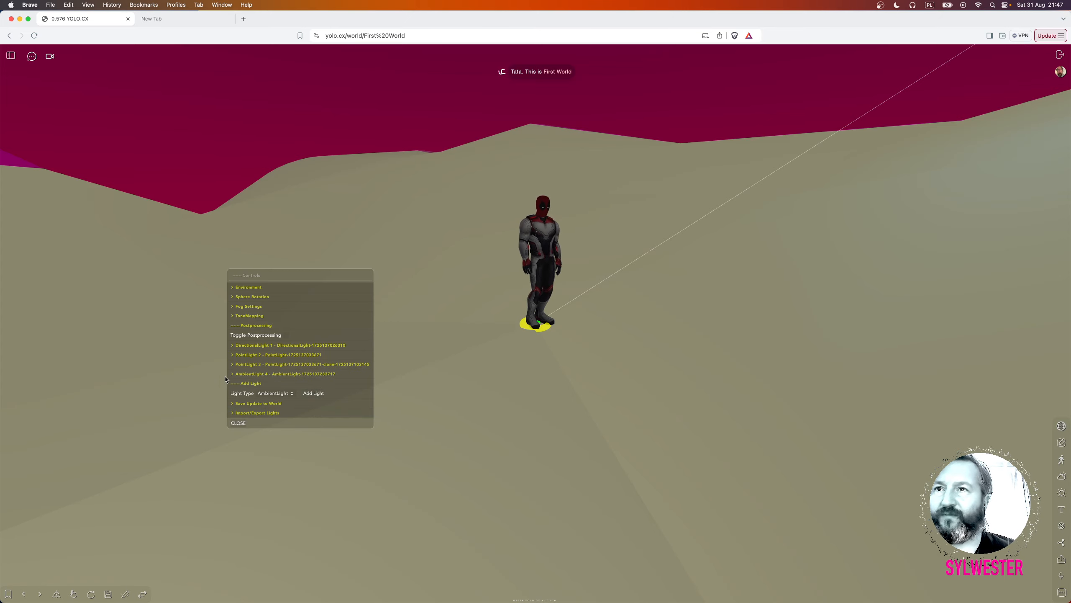
{"action": "left_click", "coordinate": [244, 374]}
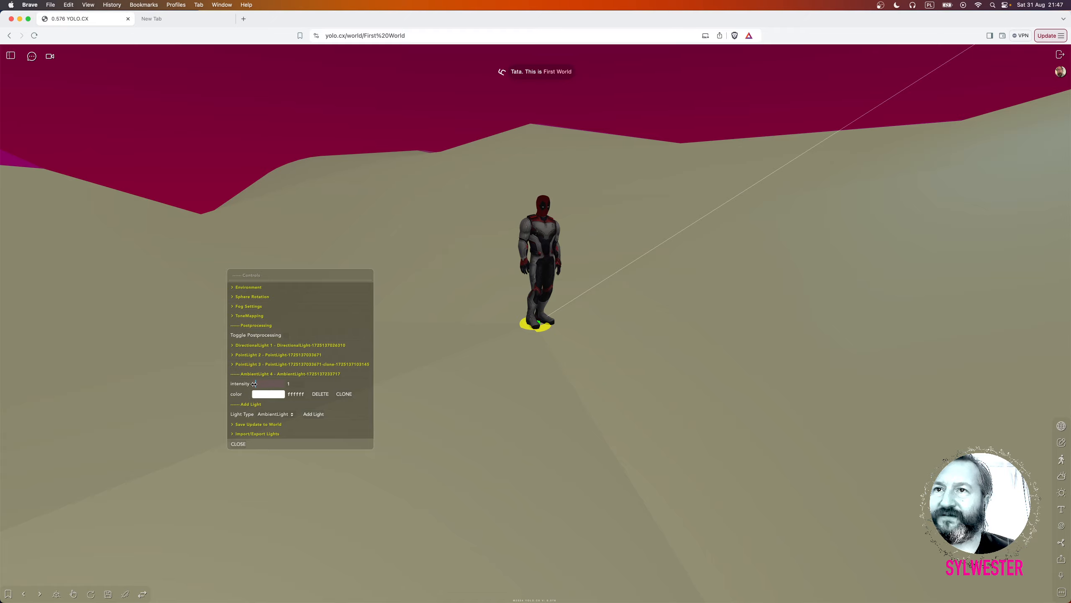
{"action": "left_click_drag", "start_coordinate": [254, 384], "coordinate": [253, 383]}
Change the ambient light's color to light blue 88d4ff.
{"action": "left_click", "coordinate": [259, 395]}
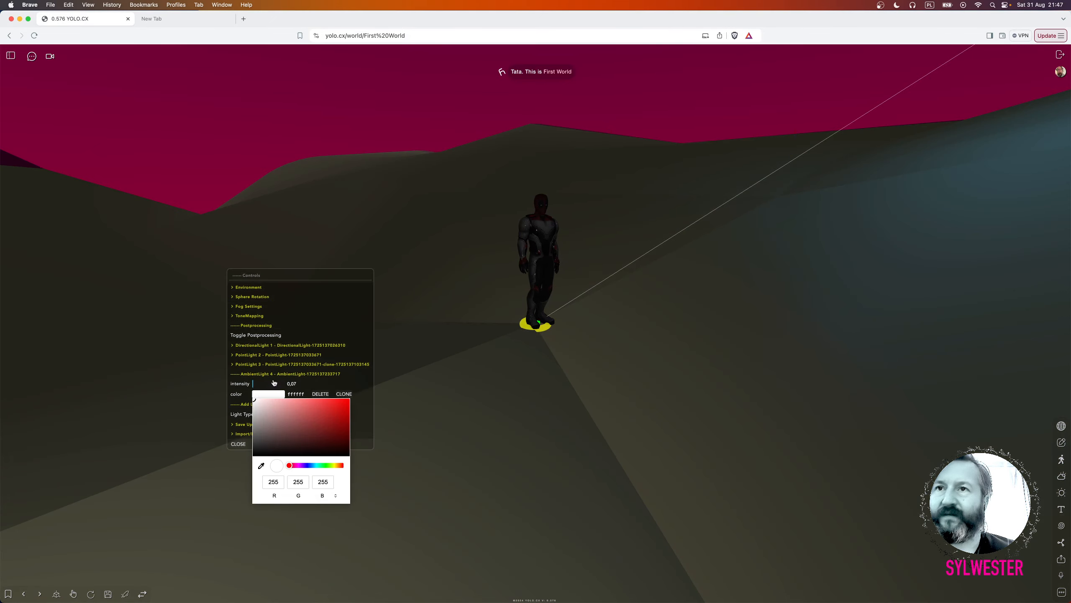
{"action": "left_click", "coordinate": [320, 422]}
{"action": "left_click_drag", "start_coordinate": [290, 466], "coordinate": [327, 465]}
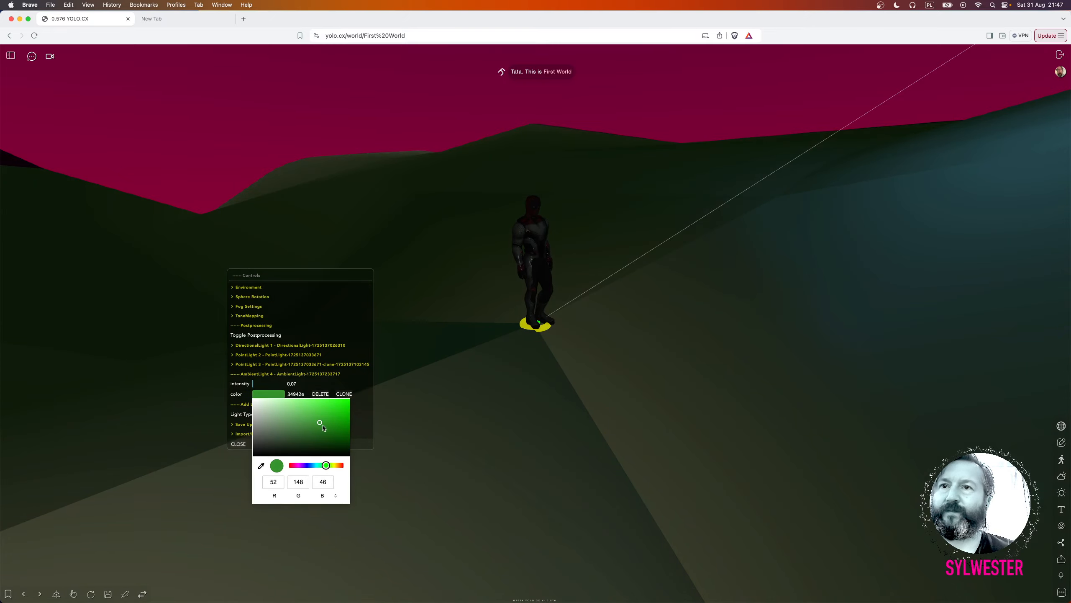
{"action": "left_click_drag", "start_coordinate": [323, 428], "coordinate": [300, 399]}
{"action": "left_click_drag", "start_coordinate": [326, 469], "coordinate": [313, 466]}
Save the lighting update to the world and close the lighting controls.
{"action": "scroll", "coordinate": [702, 358], "scroll_direction": "down", "scroll_amount": 10}
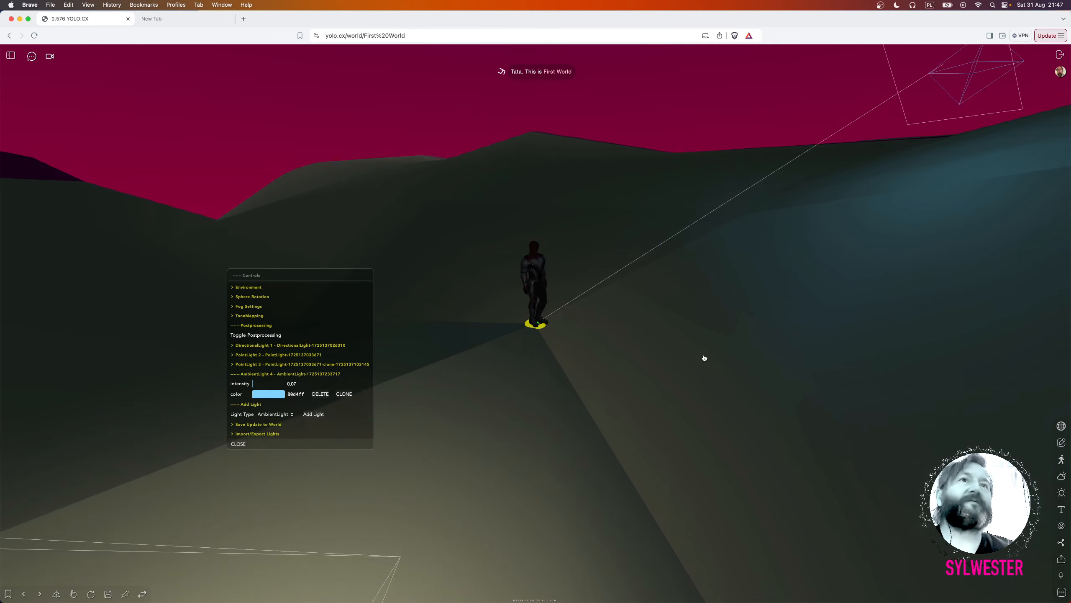
{"action": "left_click_drag", "start_coordinate": [591, 377], "coordinate": [796, 365]}
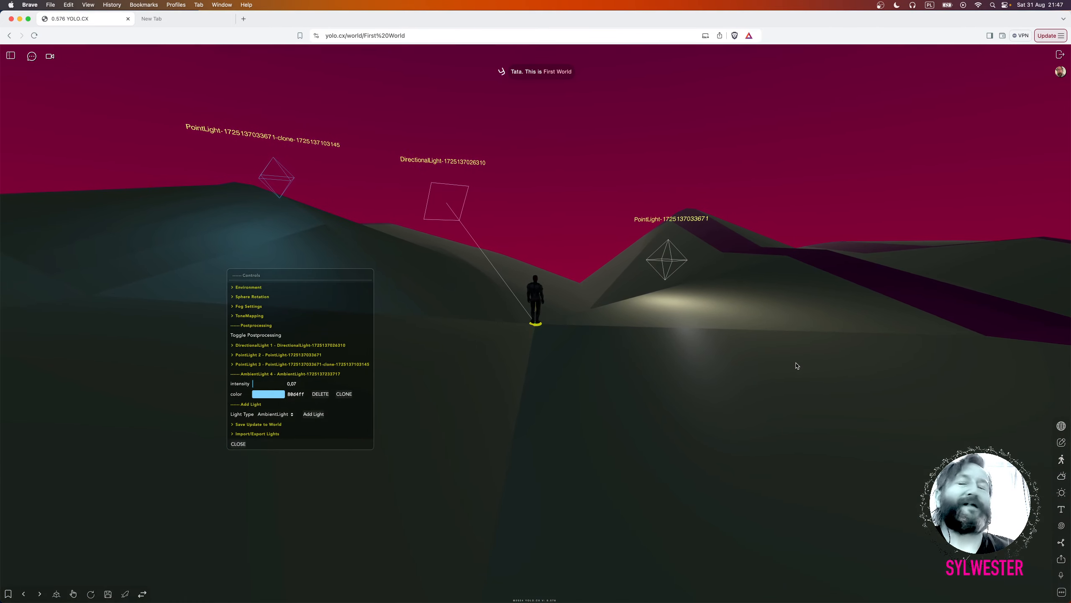
{"action": "left_click_drag", "start_coordinate": [726, 303], "coordinate": [744, 332]}
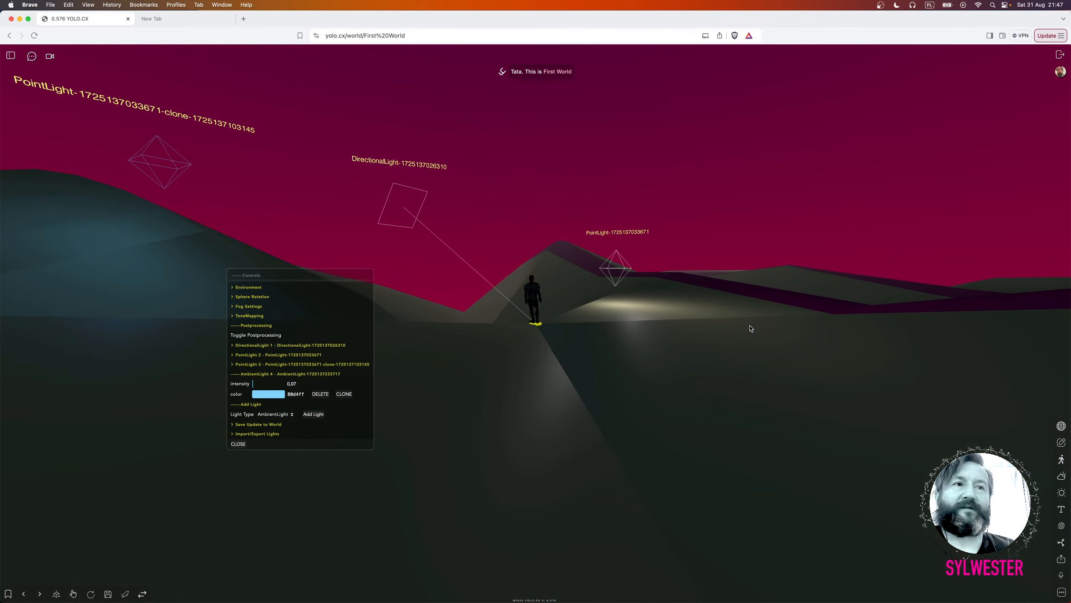
{"action": "left_click", "coordinate": [238, 423]}
{"action": "left_click", "coordinate": [236, 434]}
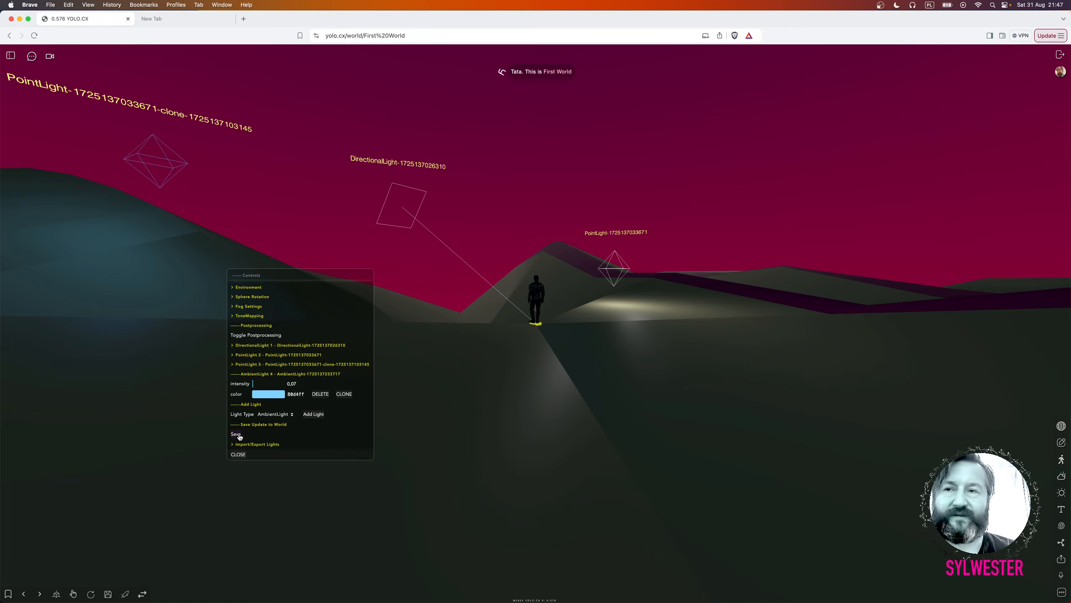
{"action": "left_click", "coordinate": [238, 454]}
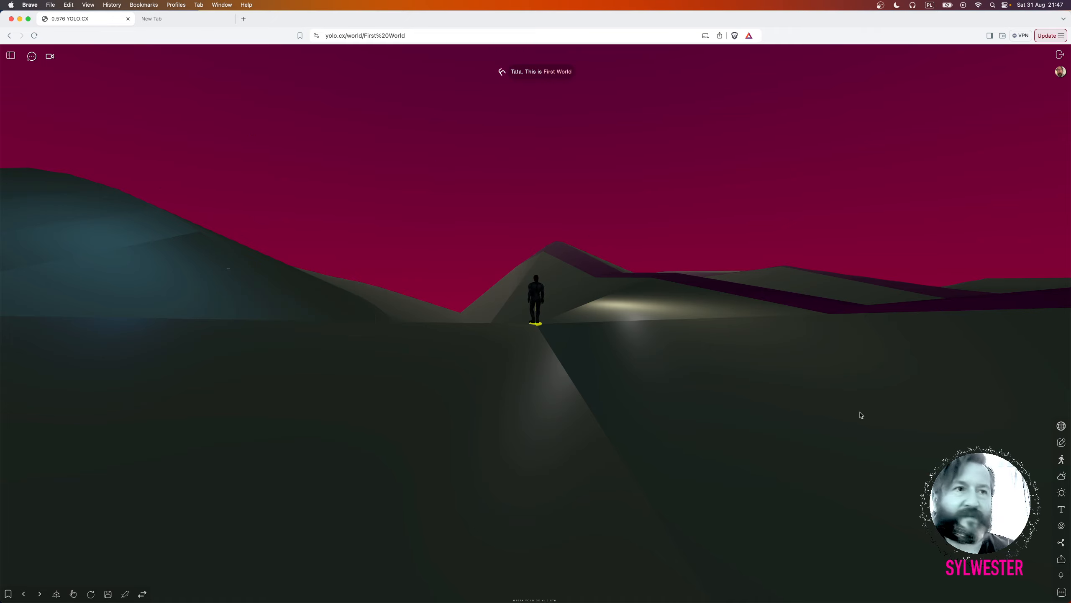
Open First World in the Worlds Creator and change its first sky color, at position 0, to teal.
{"action": "left_click", "coordinate": [1060, 441]}
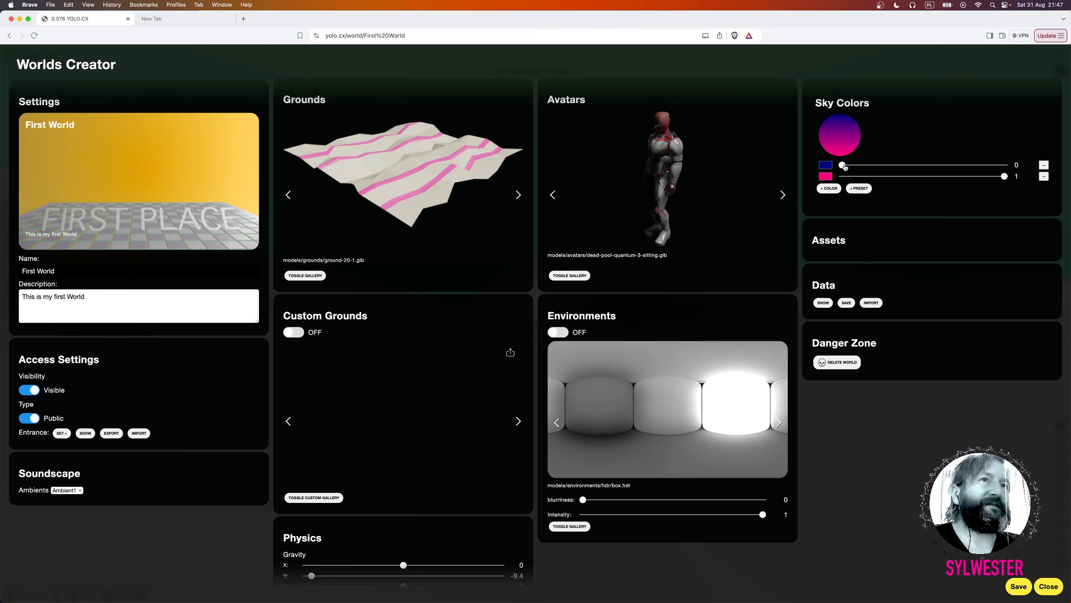
{"action": "left_click_drag", "start_coordinate": [845, 167], "coordinate": [847, 193]}
{"action": "left_click", "coordinate": [825, 164]}
{"action": "left_click_drag", "start_coordinate": [874, 240], "coordinate": [883, 239]}
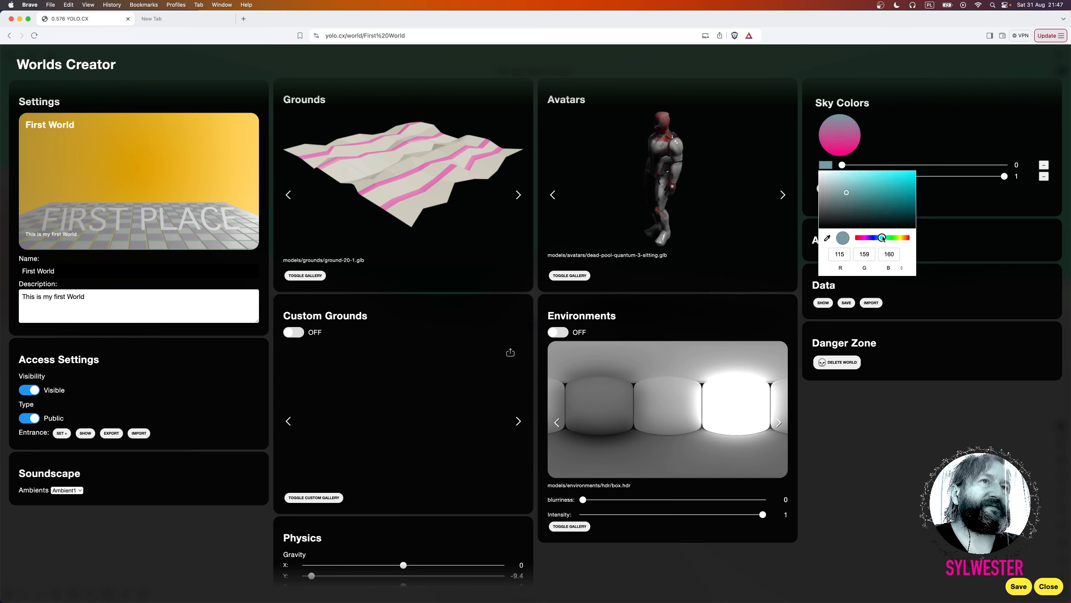
{"action": "left_click_drag", "start_coordinate": [860, 184], "coordinate": [892, 188]}
{"action": "left_click", "coordinate": [938, 188]}
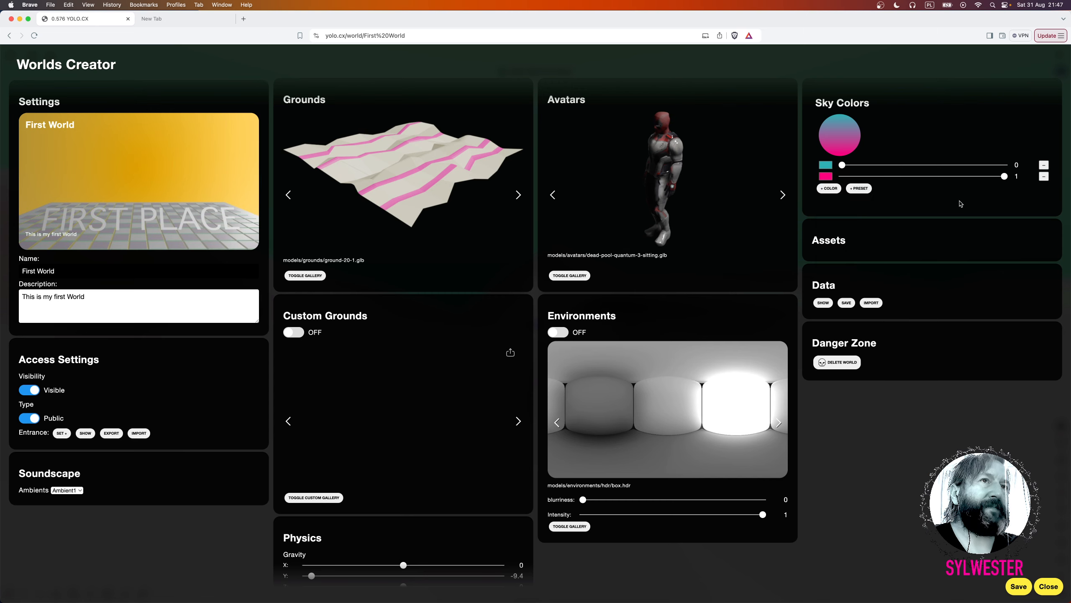
Add a third sky color in dark gray (RGB 39, 32, 32) at position 0.89 and move the pink one to 0.35.
{"action": "left_click", "coordinate": [829, 188]}
{"action": "left_click_drag", "start_coordinate": [993, 179], "coordinate": [899, 179]}
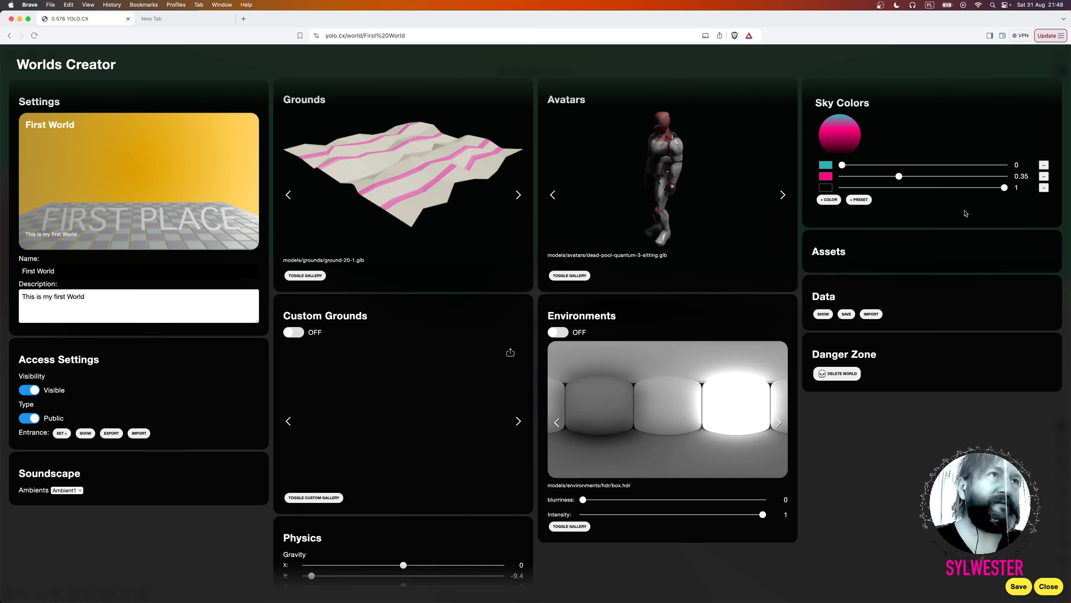
{"action": "left_click_drag", "start_coordinate": [1006, 190], "coordinate": [987, 190]}
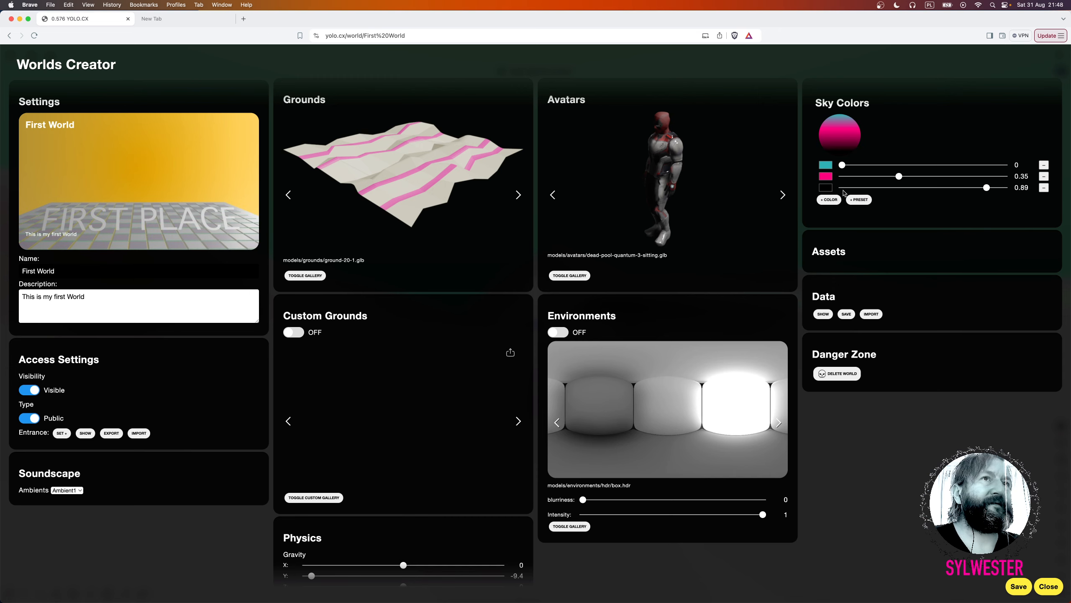
{"action": "left_click", "coordinate": [826, 188]}
{"action": "left_click_drag", "start_coordinate": [863, 231], "coordinate": [837, 242]}
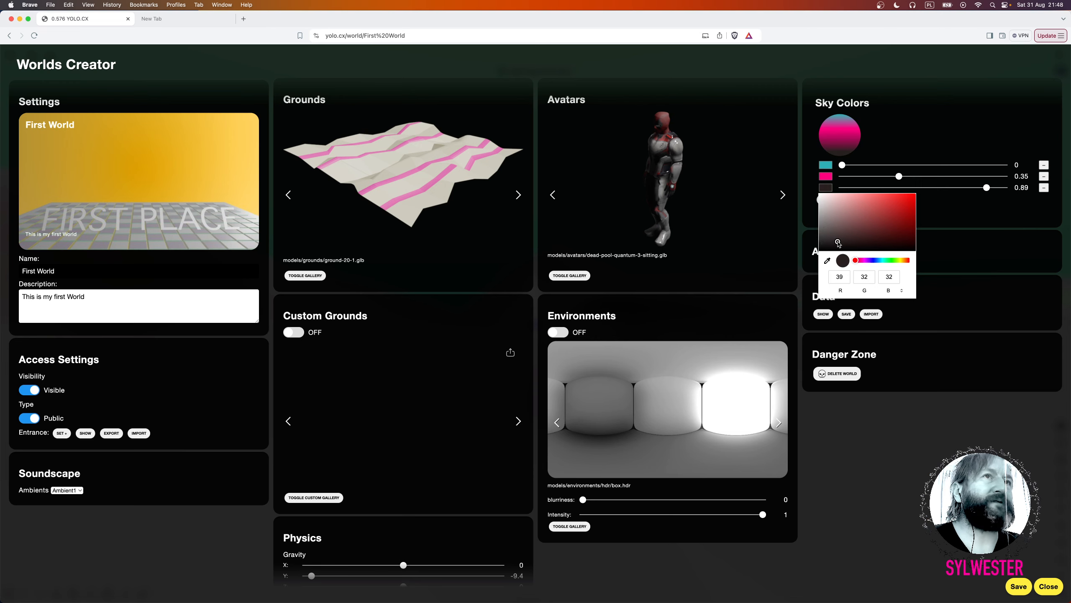
Change the pink sky color to orange (RGB 255, 149, 0) and save the update to First World.
{"action": "left_click", "coordinate": [826, 177]}
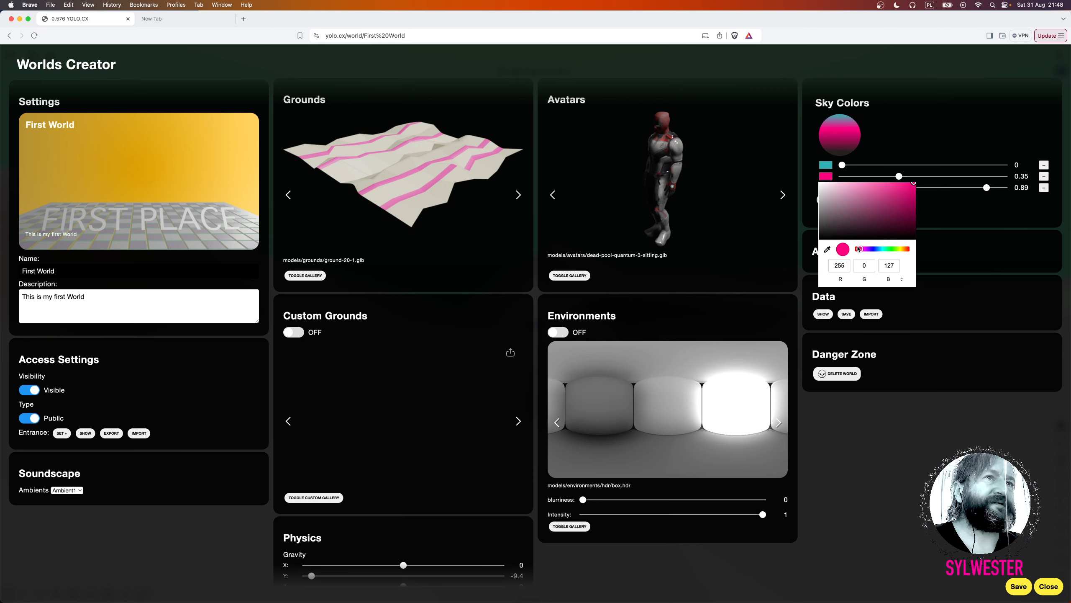
{"action": "left_click_drag", "start_coordinate": [859, 249], "coordinate": [904, 249]}
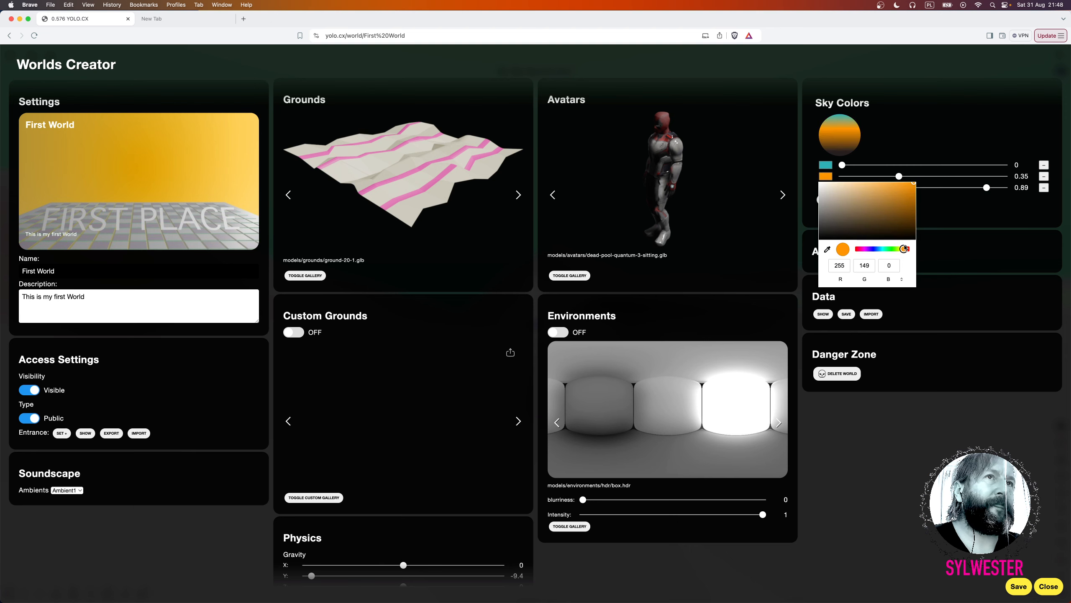
{"action": "left_click", "coordinate": [853, 329]}
{"action": "left_click", "coordinate": [1018, 586]}
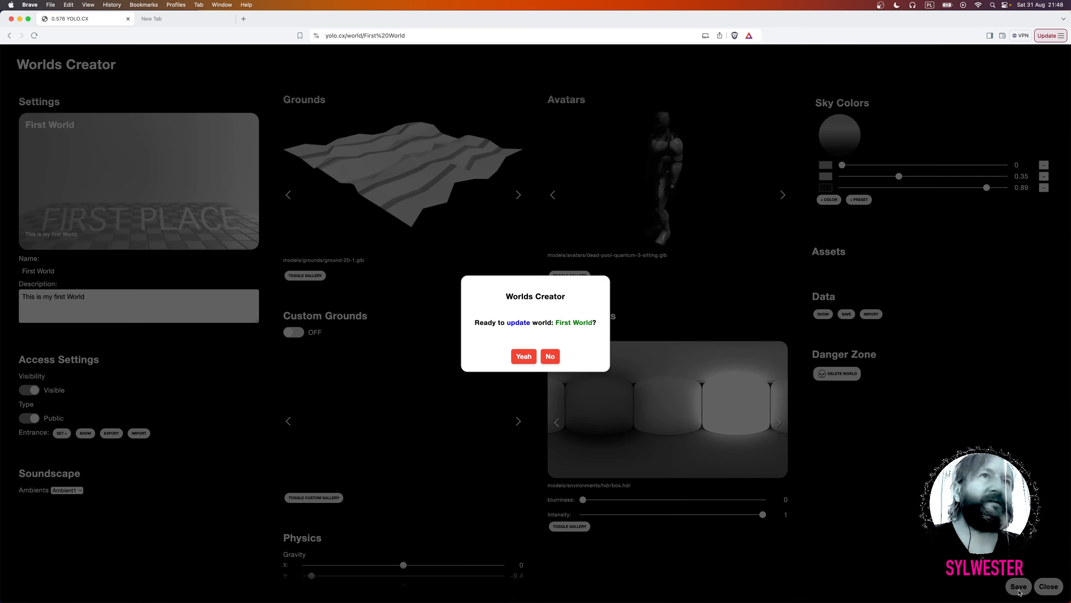
{"action": "left_click", "coordinate": [523, 357]}
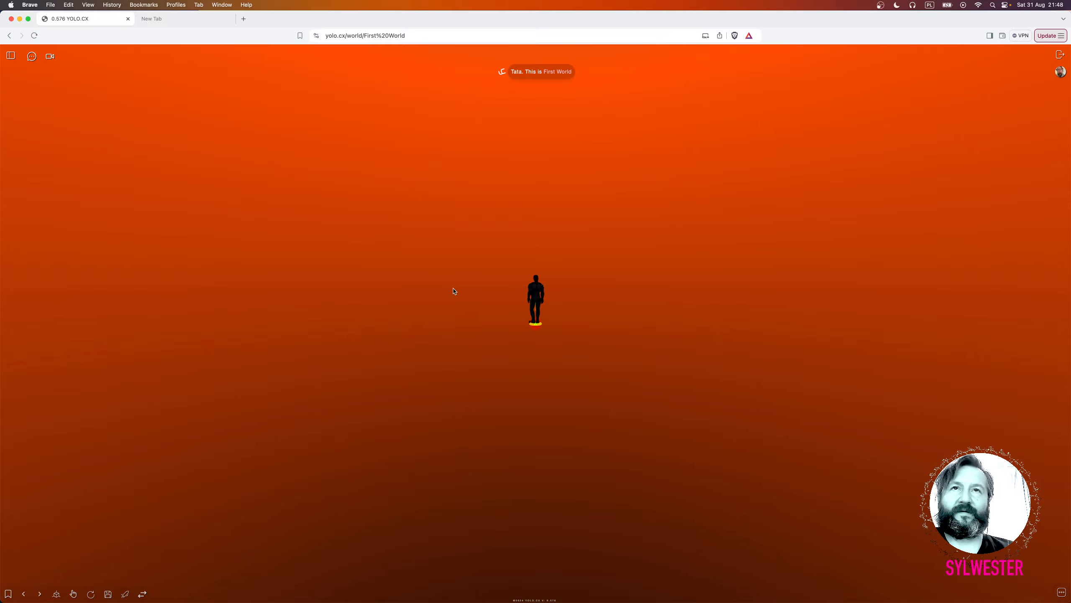
Reopen First World in the Worlds Creator, turn on custom grounds and choose the xloboid-0.glb ground.
{"action": "left_click_drag", "start_coordinate": [455, 292], "coordinate": [787, 273]}
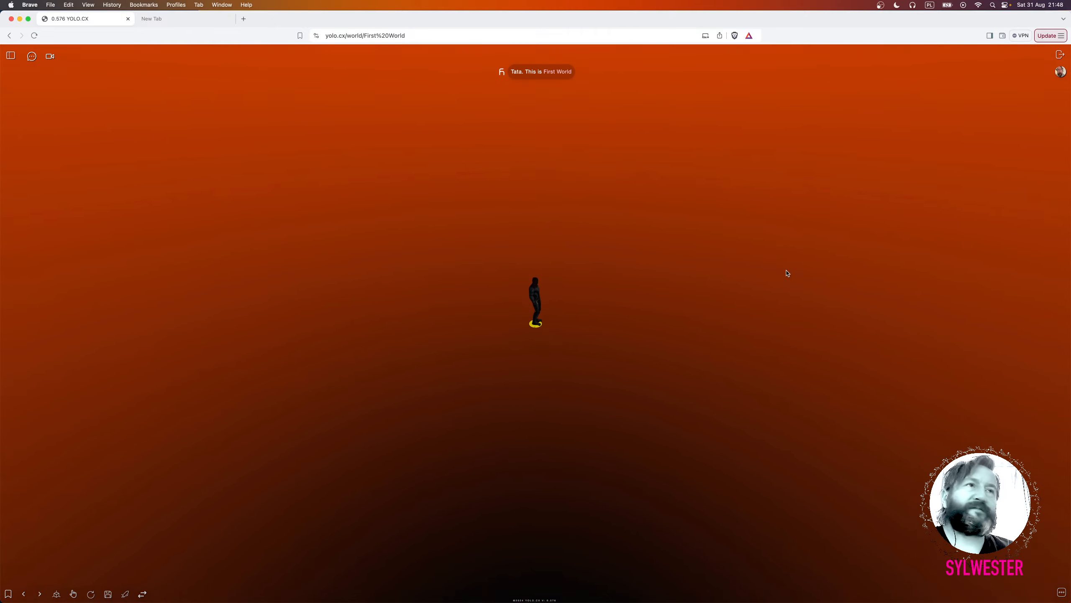
{"action": "left_click", "coordinate": [1061, 592]}
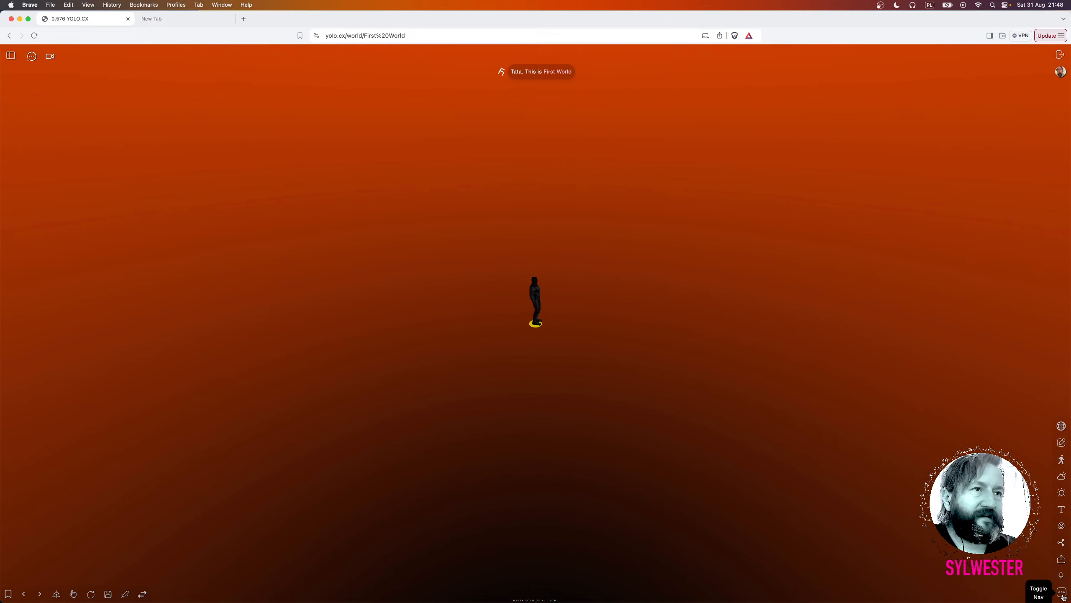
{"action": "left_click", "coordinate": [1061, 443]}
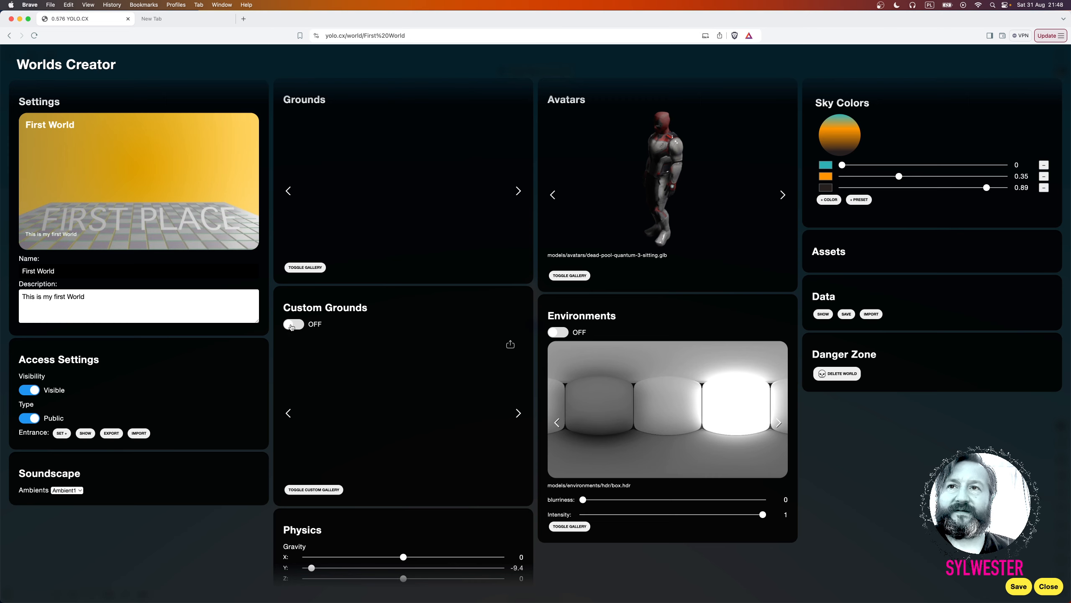
{"action": "left_click", "coordinate": [519, 414]}
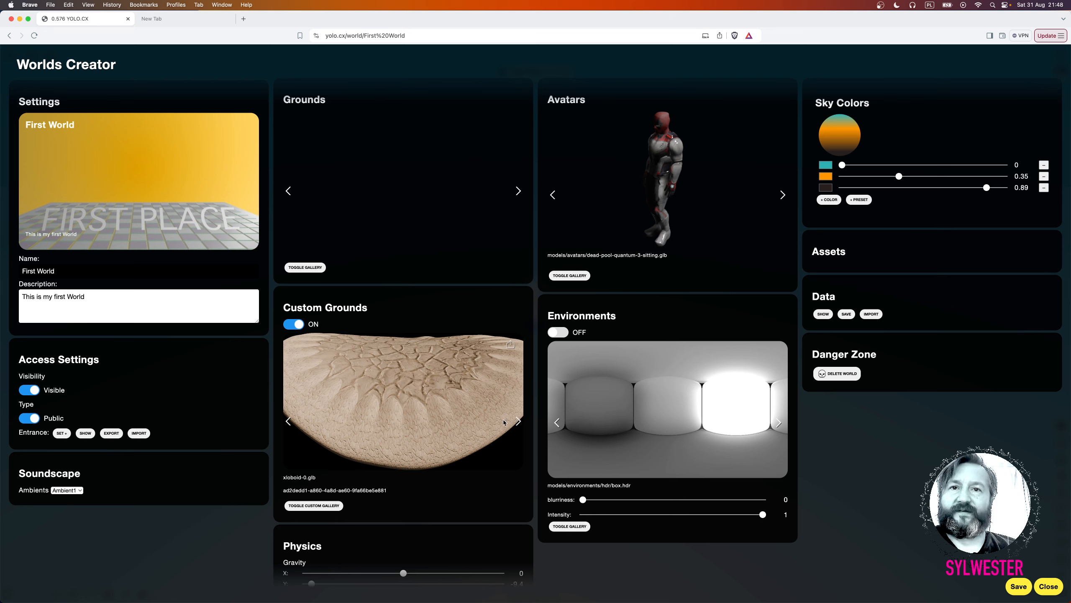
Browse the built-in grounds through matrix.glb and ground-11-2.glb as far as fields-2.glb.
{"action": "left_click", "coordinate": [518, 191]}
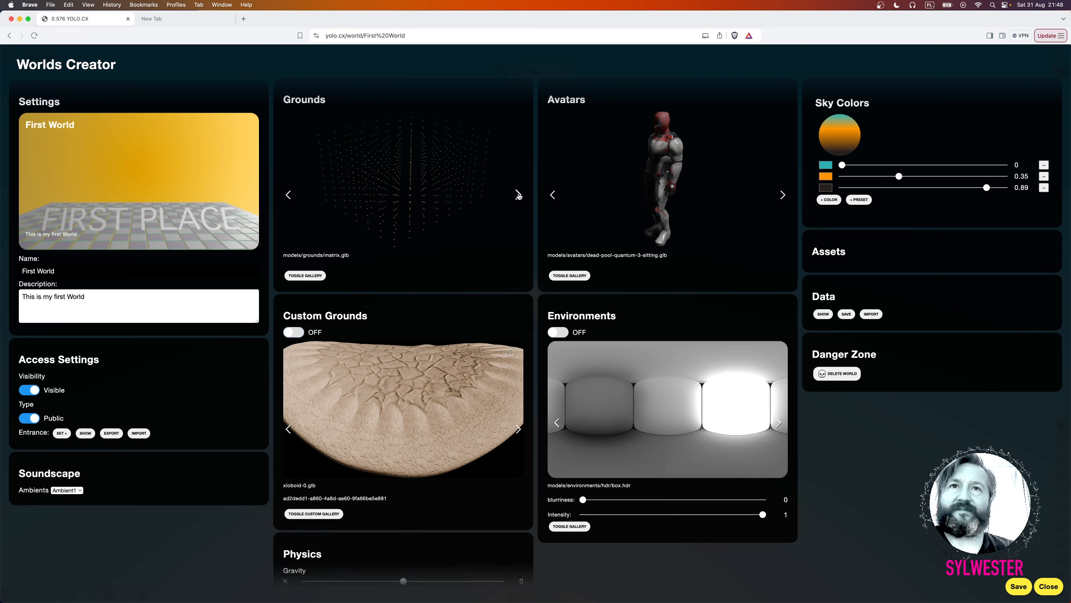
{"action": "left_click", "coordinate": [519, 194]}
{"action": "left_click", "coordinate": [518, 194]}
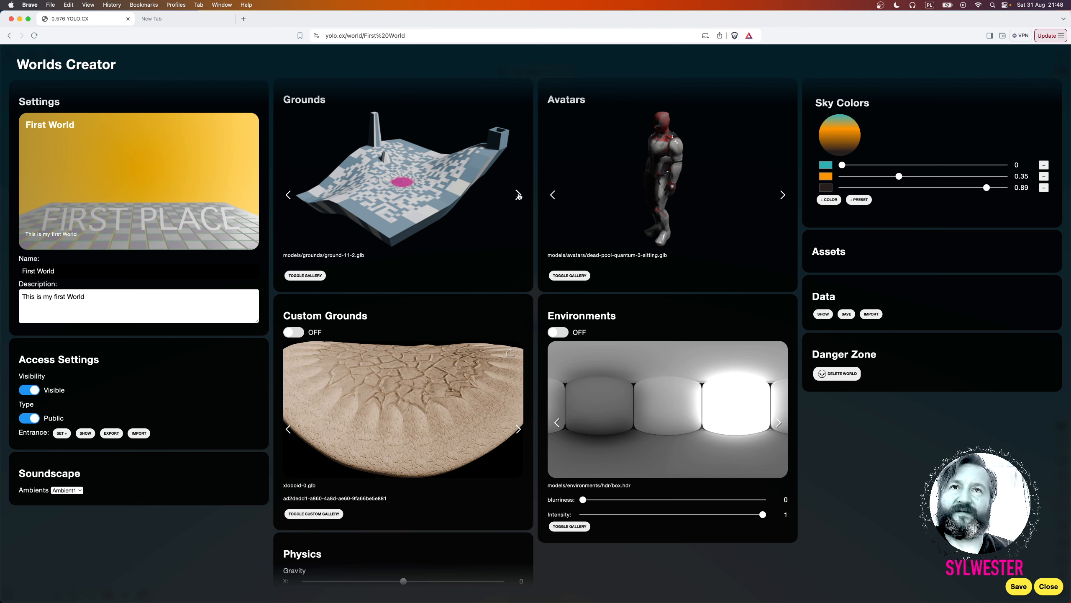
{"action": "left_click", "coordinate": [518, 195]}
{"action": "left_click", "coordinate": [519, 194]}
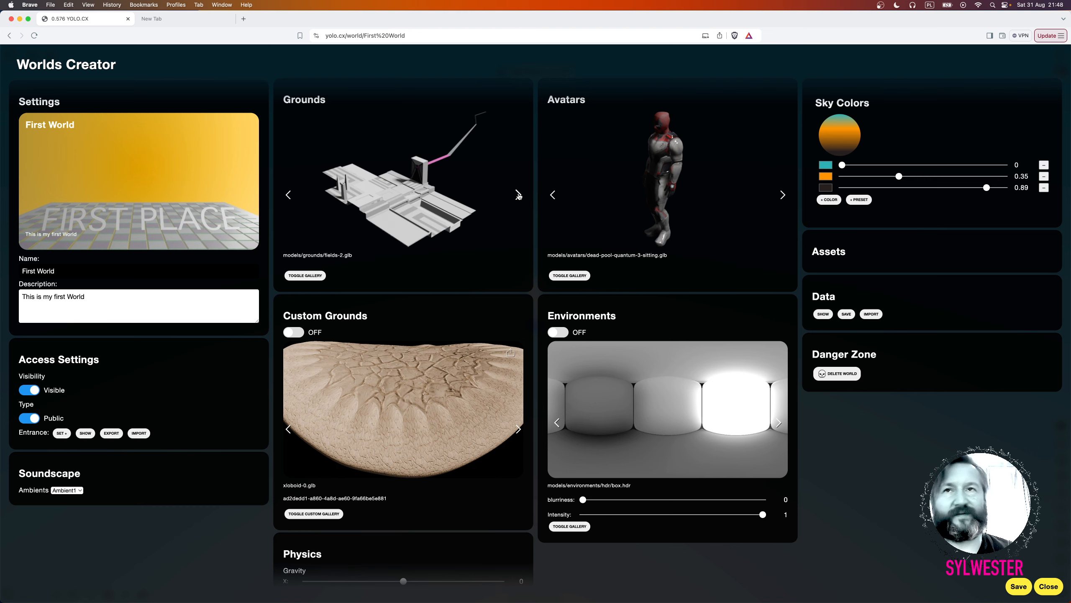
Switch back to custom grounds and browse past moon-crater-c-x.glb to cu-pod-3-torus2def.glb.
{"action": "left_click", "coordinate": [520, 433]}
{"action": "left_click", "coordinate": [520, 433]}
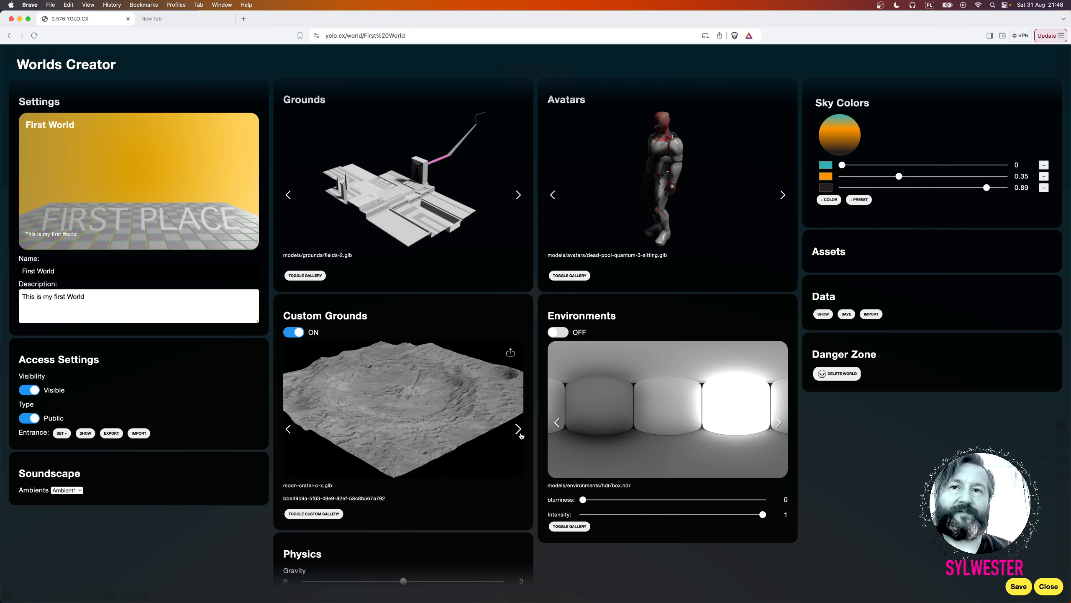
{"action": "left_click", "coordinate": [519, 433]}
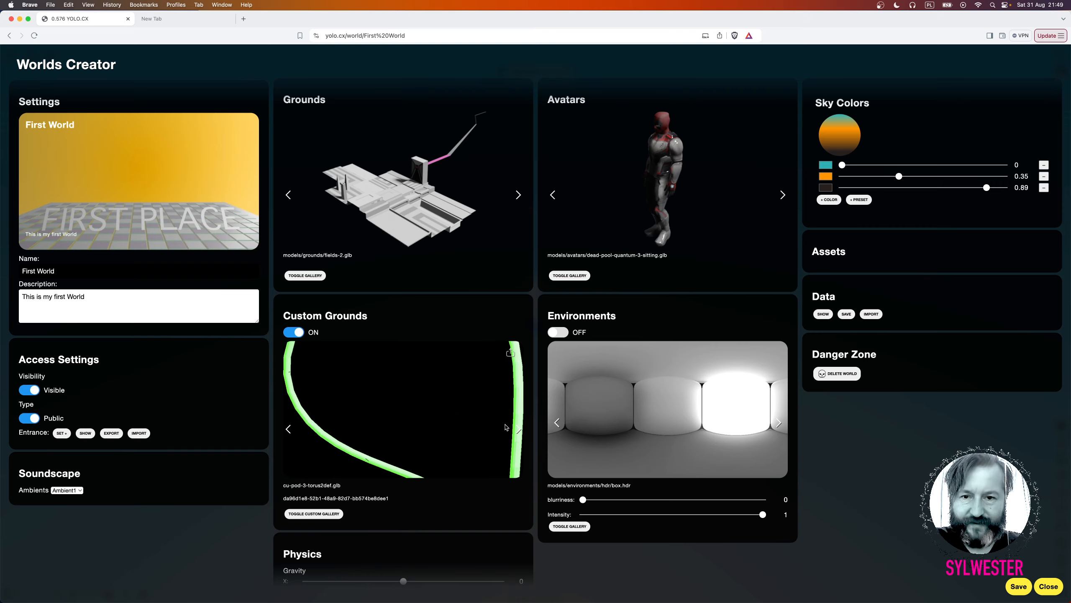
Switch to Blender and start a new file with the default scene, discarding the unsaved changes.
{"action": "key", "text": "super+Tab"}
{"action": "key", "text": "super+Tab"}
{"action": "key", "text": "super+Tab"}
{"action": "key", "text": "super+Tab"}
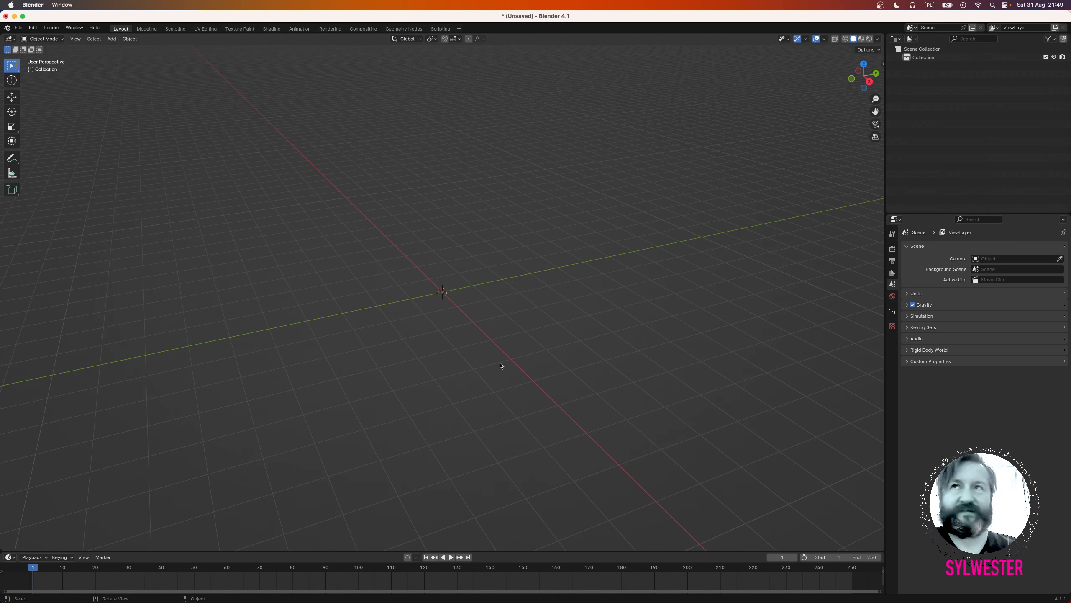
{"action": "left_click", "coordinate": [19, 28]}
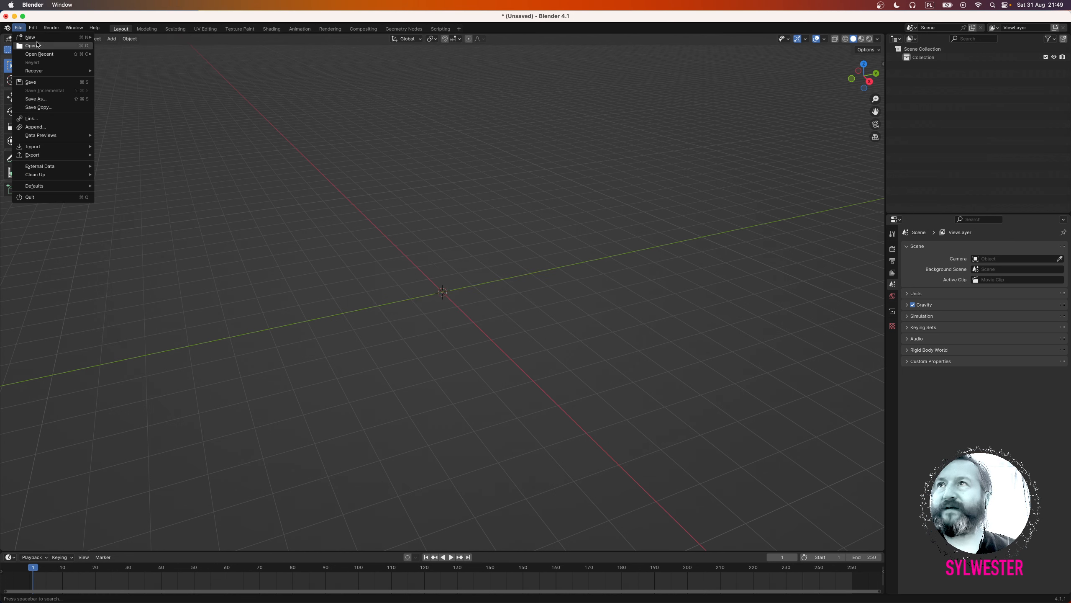
{"action": "mouse_move", "coordinate": [42, 38]}
{"action": "left_click", "coordinate": [127, 38]}
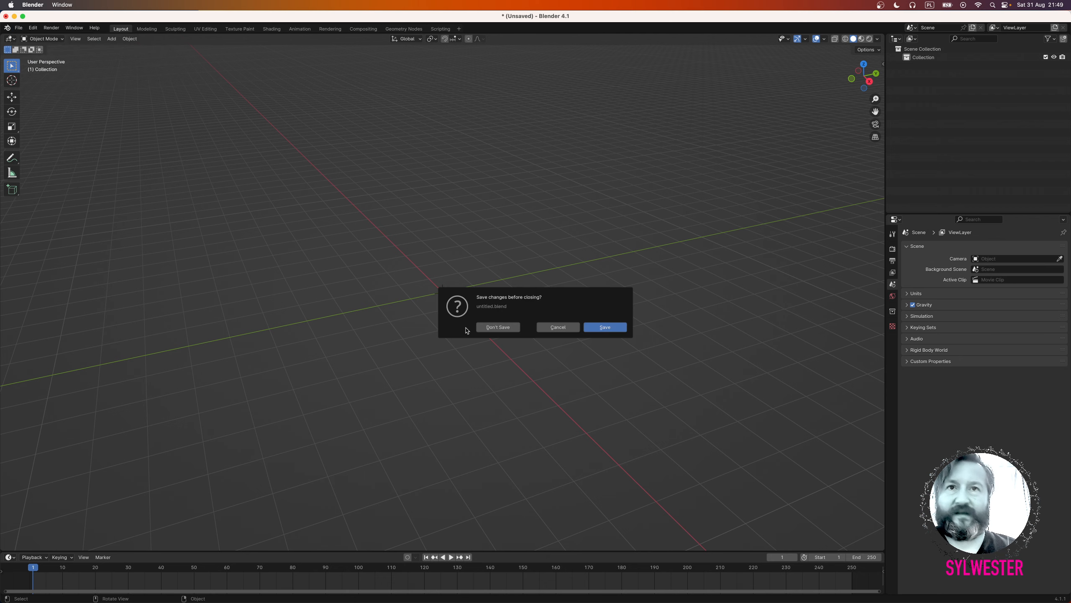
{"action": "left_click", "coordinate": [501, 329]}
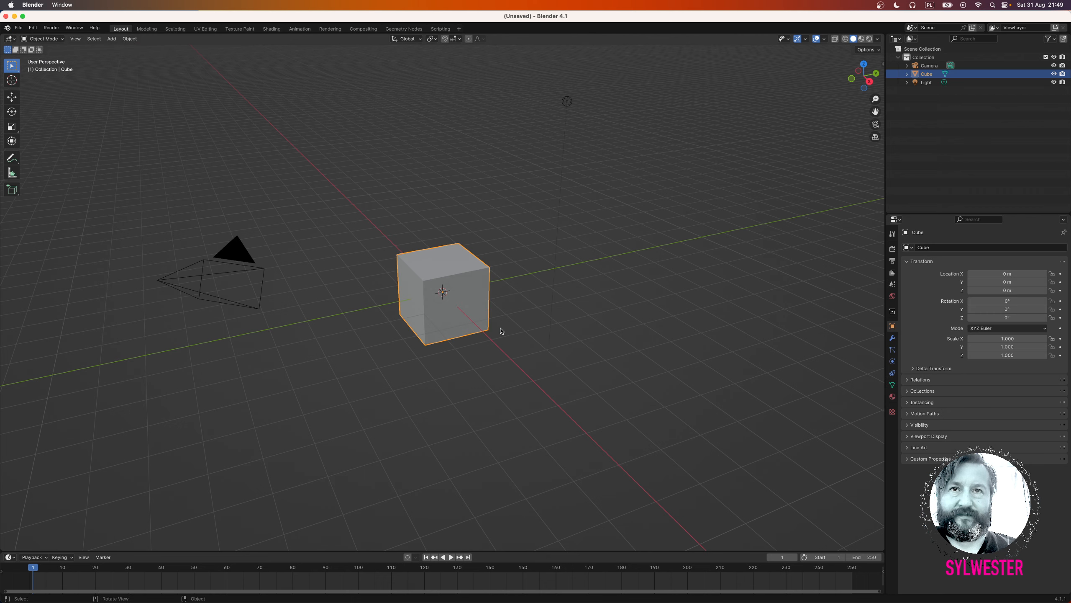
Delete all default objects from the scene: the cube, camera and light.
{"action": "scroll", "coordinate": [465, 350], "scroll_direction": "down", "scroll_amount": 3}
{"action": "scroll", "coordinate": [465, 350], "scroll_direction": "left", "scroll_amount": 10}
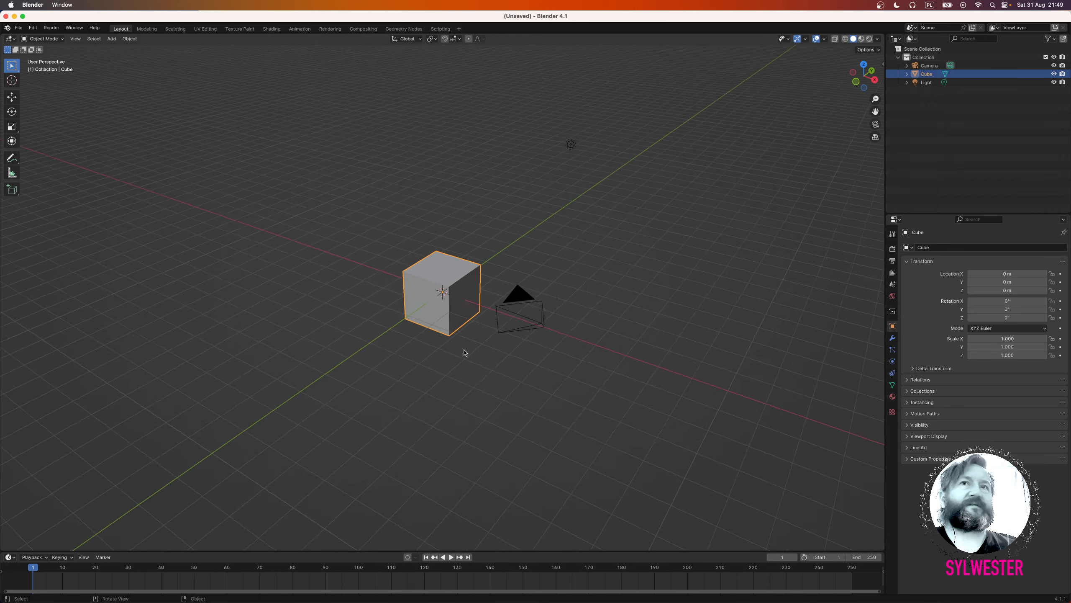
{"action": "scroll", "coordinate": [465, 353], "scroll_direction": "left", "scroll_amount": 5}
{"action": "key", "text": "a"}
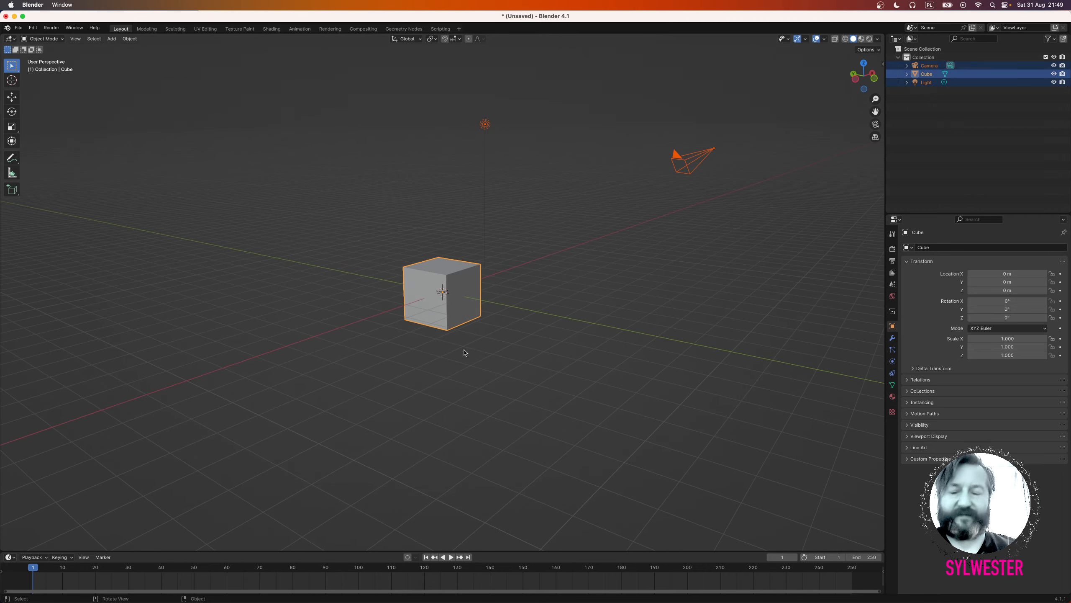
{"action": "key", "text": "x"}
{"action": "left_click", "coordinate": [465, 350]}
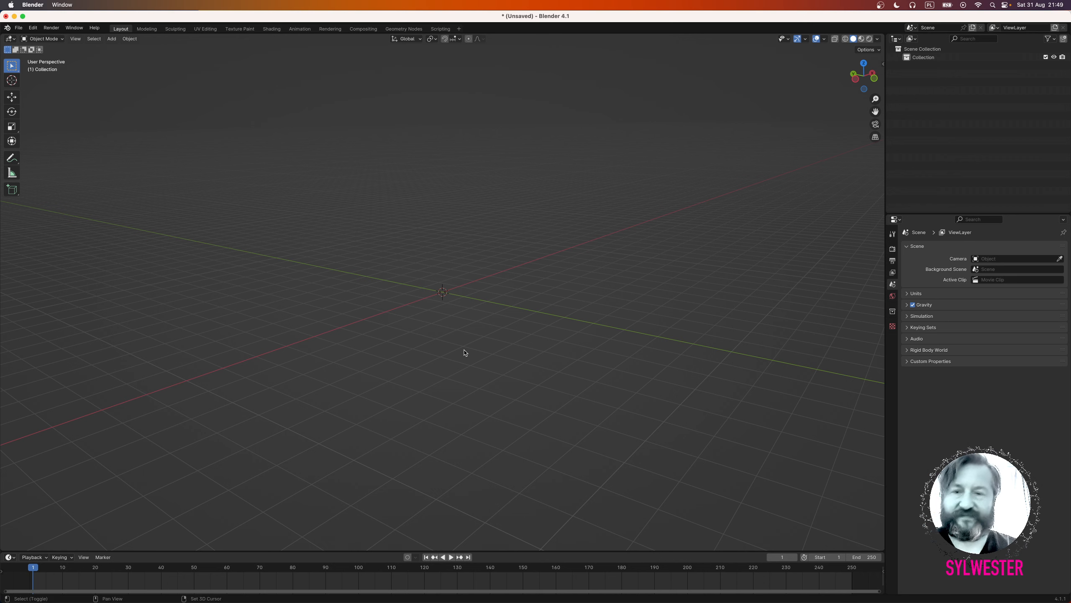
Add a plane mesh at the origin and scale it uniformly by 20.
{"action": "key", "text": "shift+a"}
{"action": "mouse_move", "coordinate": [455, 368]}
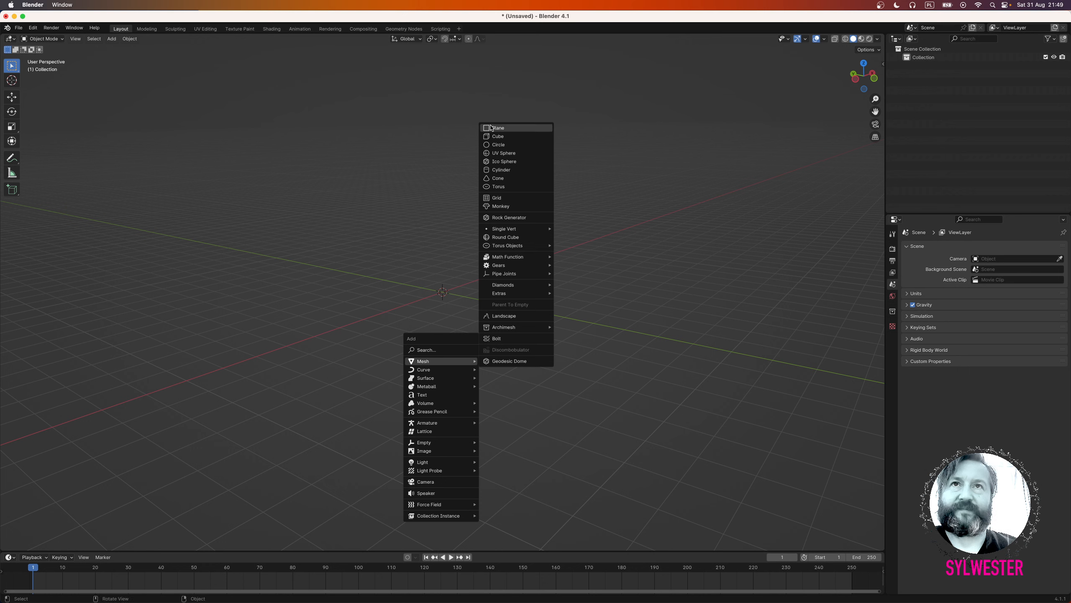
{"action": "left_click", "coordinate": [492, 128]}
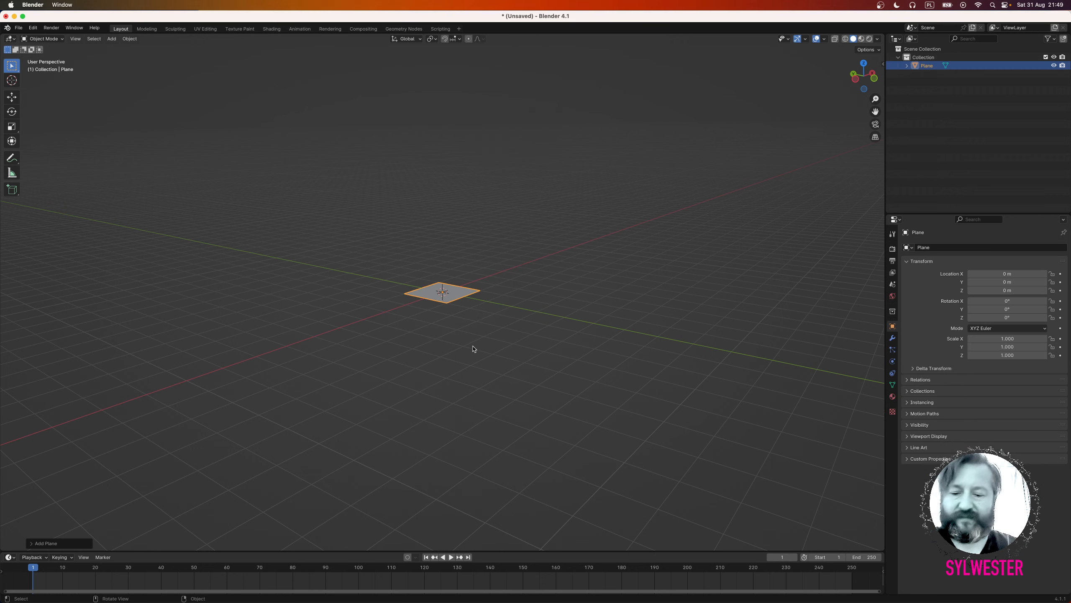
{"action": "key", "text": "s"}
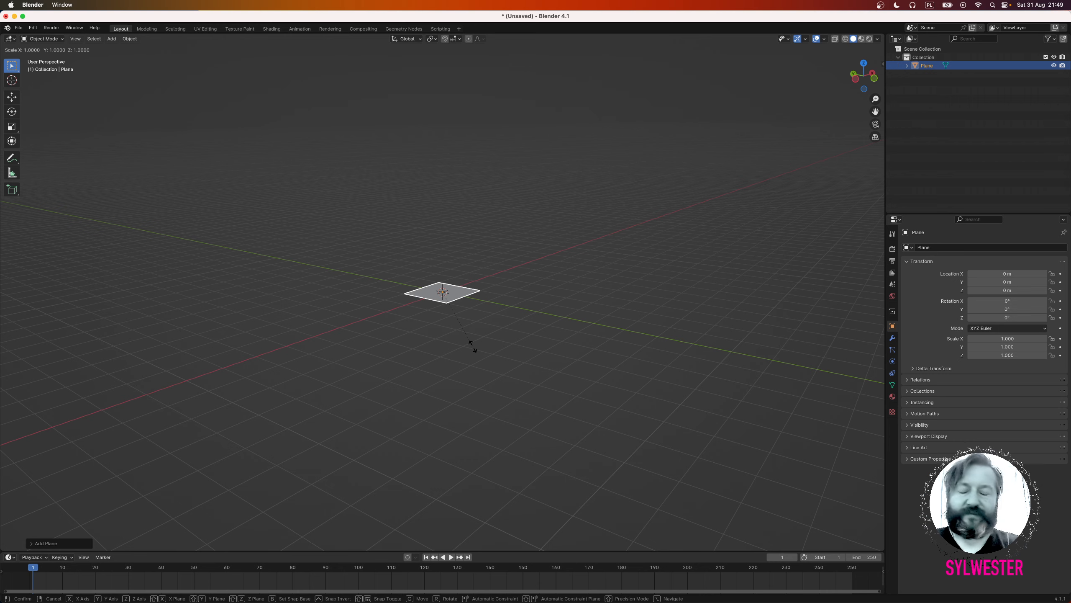
{"action": "type", "text": "20"}
{"action": "key", "text": "Return"}
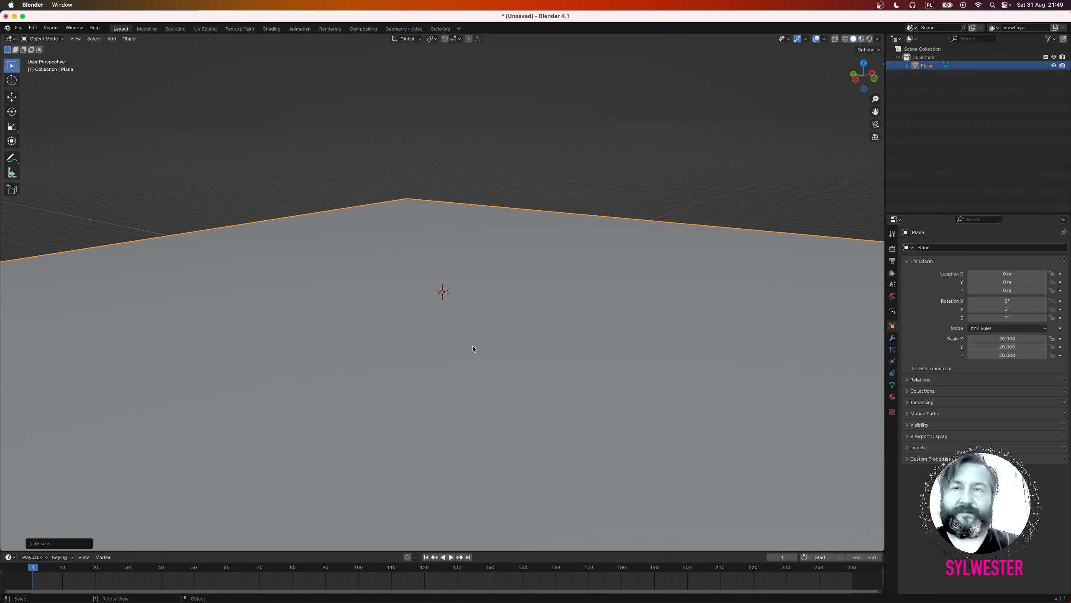
{"action": "scroll", "coordinate": [496, 307], "scroll_direction": "down", "scroll_amount": 10}
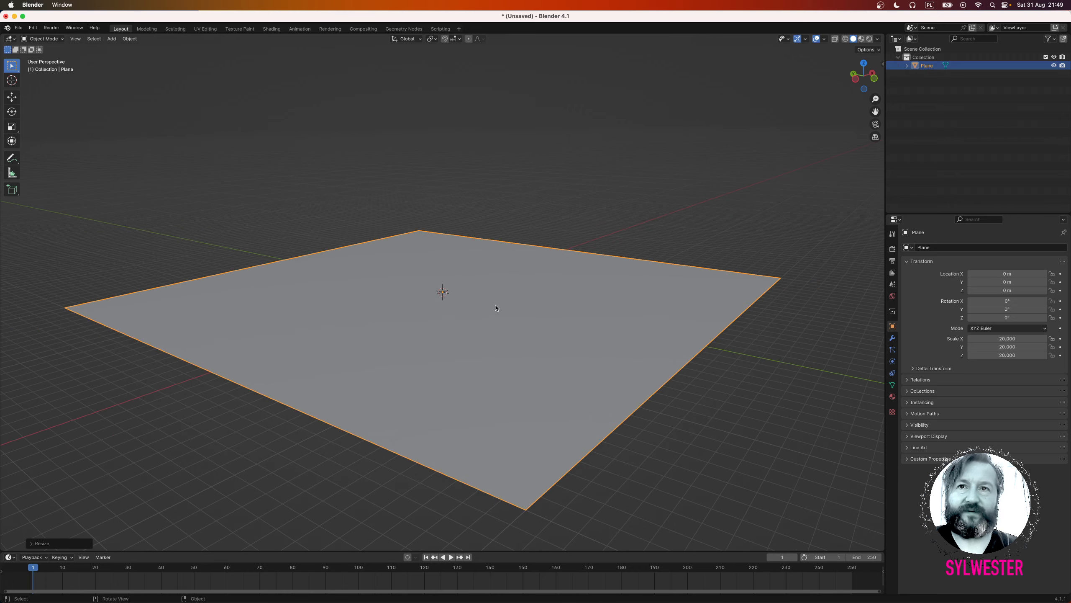
{"action": "scroll", "coordinate": [496, 308], "scroll_direction": "right", "scroll_amount": 2}
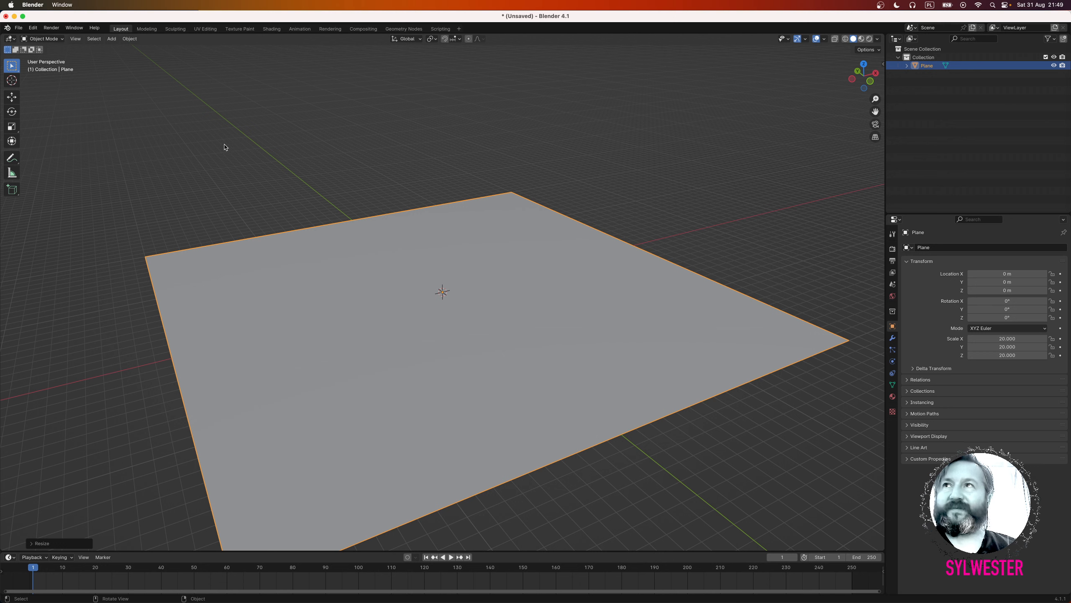
Show the viewport in Material Preview and give the plane a new material with a medium gray base color.
{"action": "left_click", "coordinate": [862, 39]}
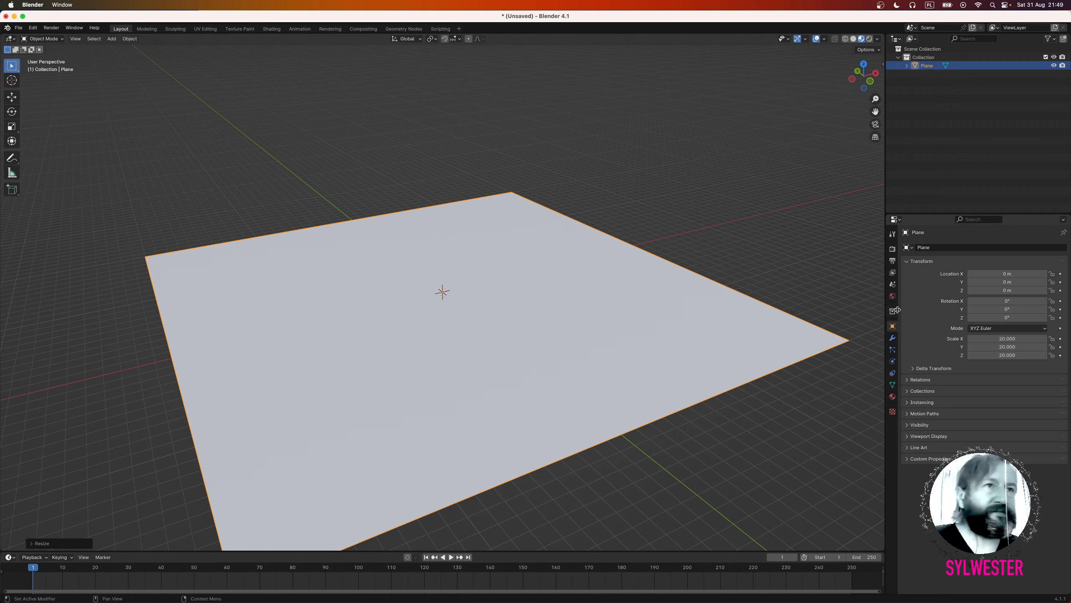
{"action": "left_click", "coordinate": [893, 397]}
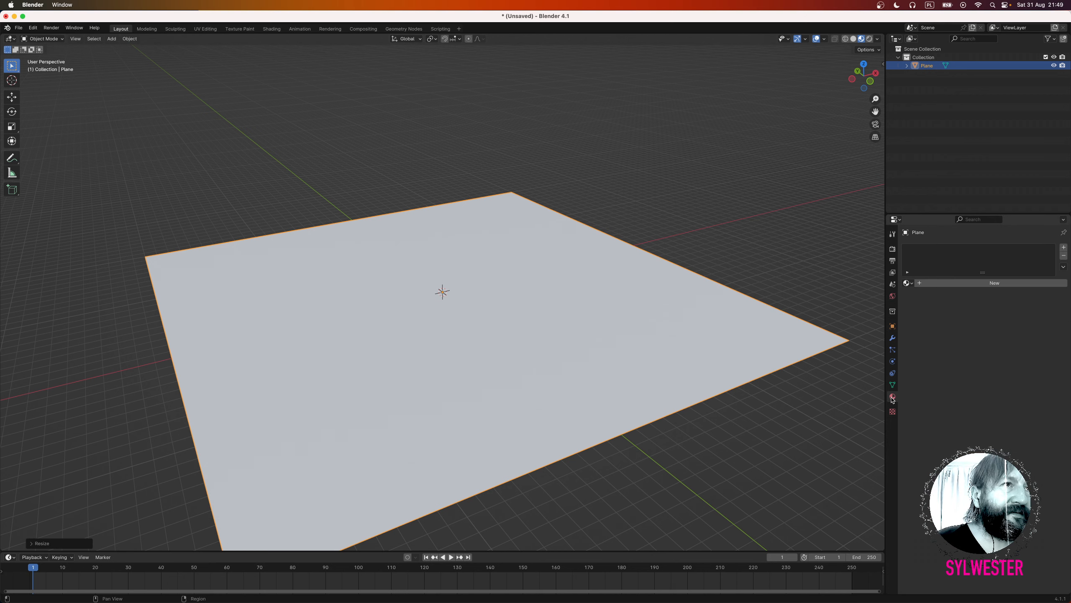
{"action": "left_click", "coordinate": [975, 283]}
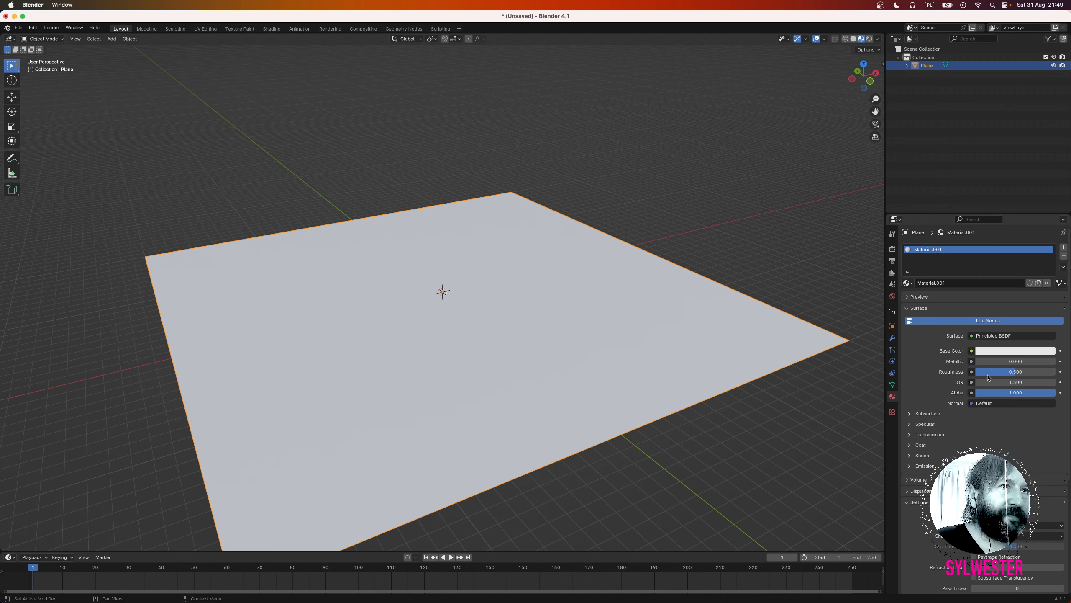
{"action": "left_click", "coordinate": [998, 351]}
{"action": "left_click_drag", "start_coordinate": [1008, 260], "coordinate": [991, 268]}
{"action": "mouse_move", "coordinate": [1052, 233]}
{"action": "left_mouse_down"}
{"action": "mouse_move", "coordinate": [1050, 261]}
{"action": "mouse_move", "coordinate": [1007, 254]}
{"action": "left_mouse_up"}
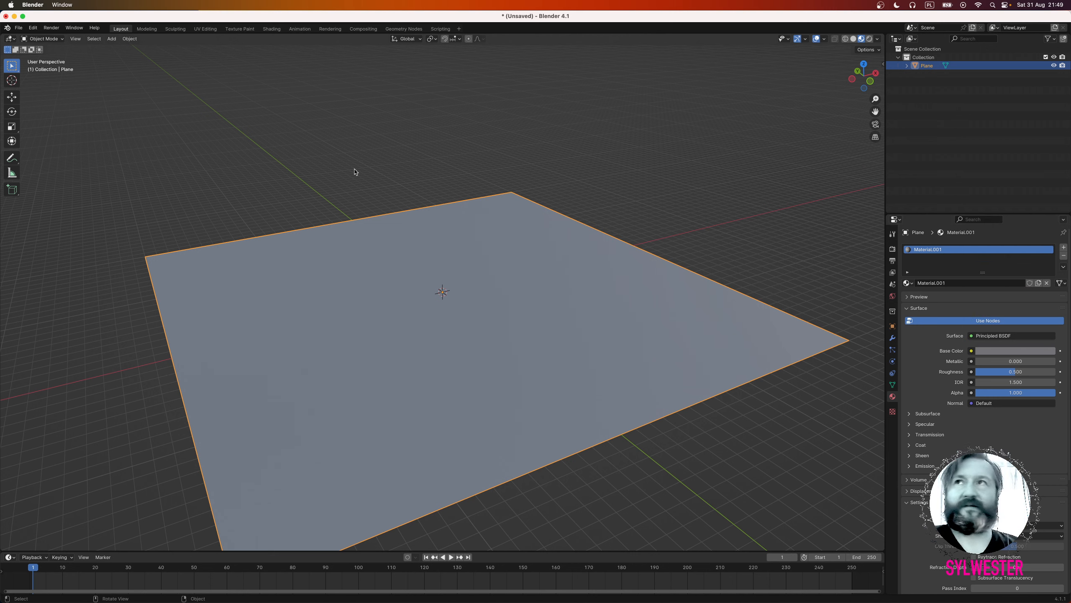
Remesh the plane in Sculpt Mode with a voxel size of 0.1 m and choose the Elastic Deform brush.
{"action": "left_click", "coordinate": [55, 39]}
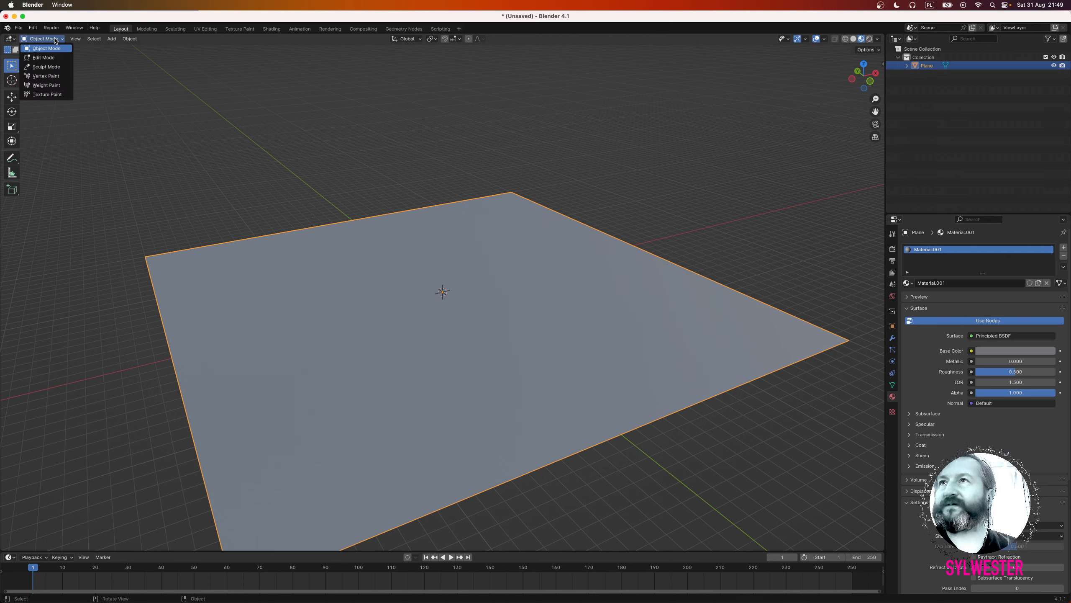
{"action": "left_click", "coordinate": [52, 66]}
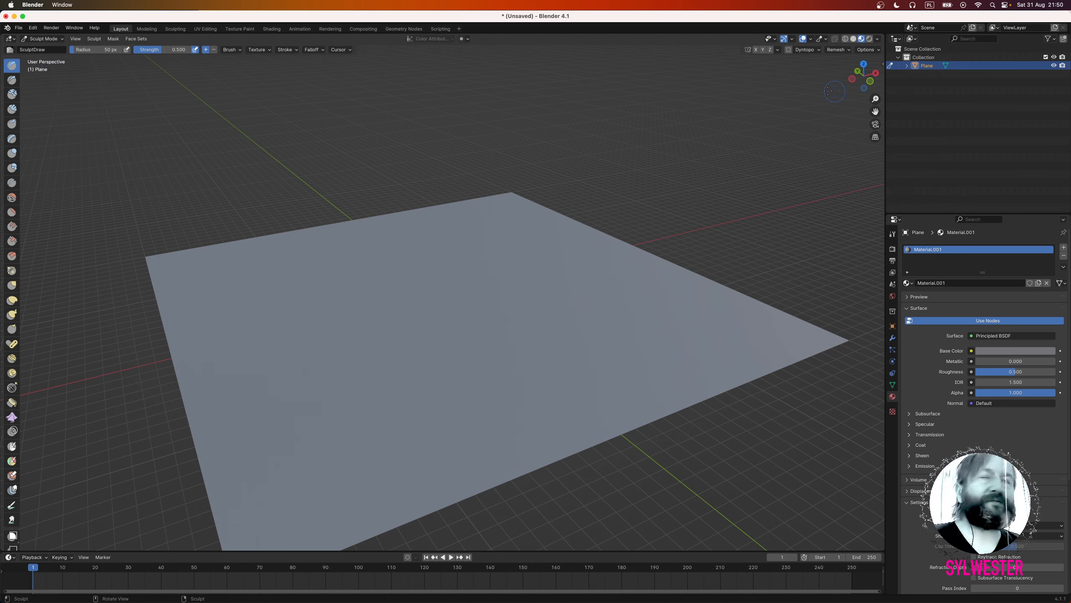
{"action": "left_click", "coordinate": [835, 50]}
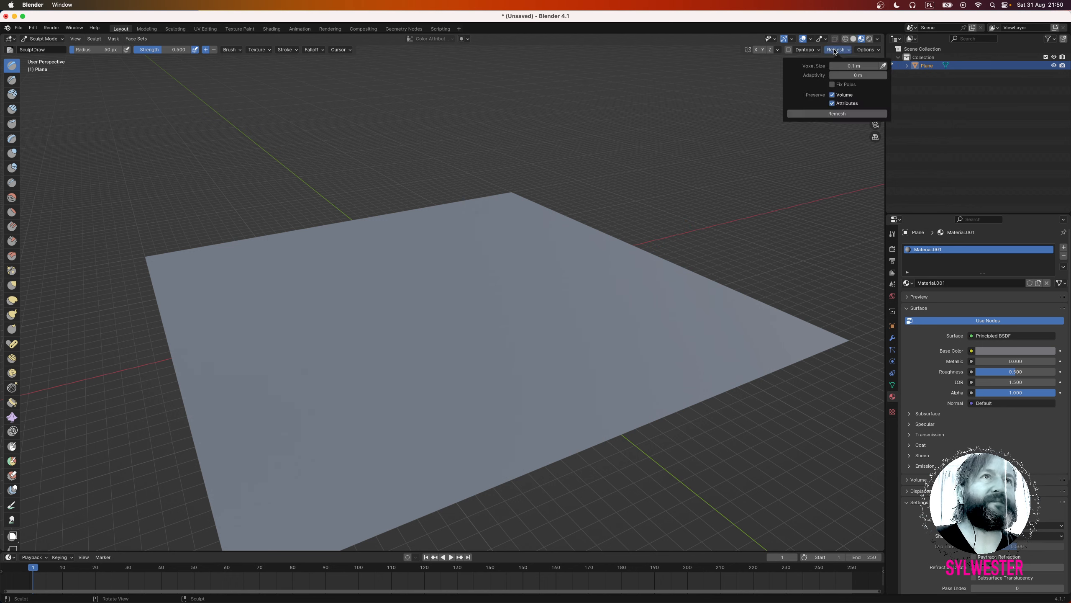
{"action": "left_click", "coordinate": [827, 114]}
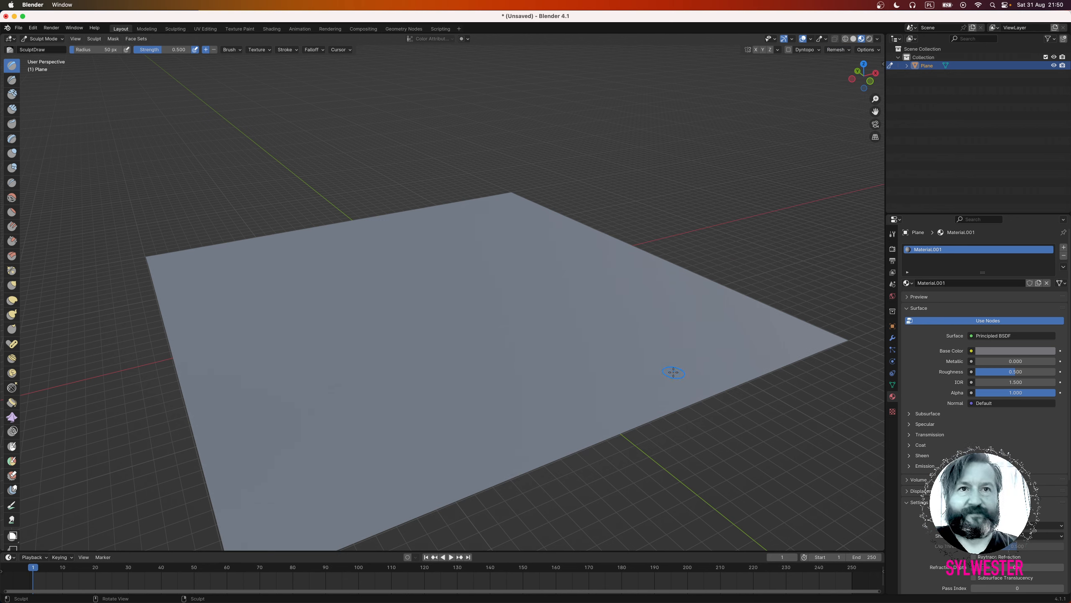
{"action": "left_click", "coordinate": [12, 83]}
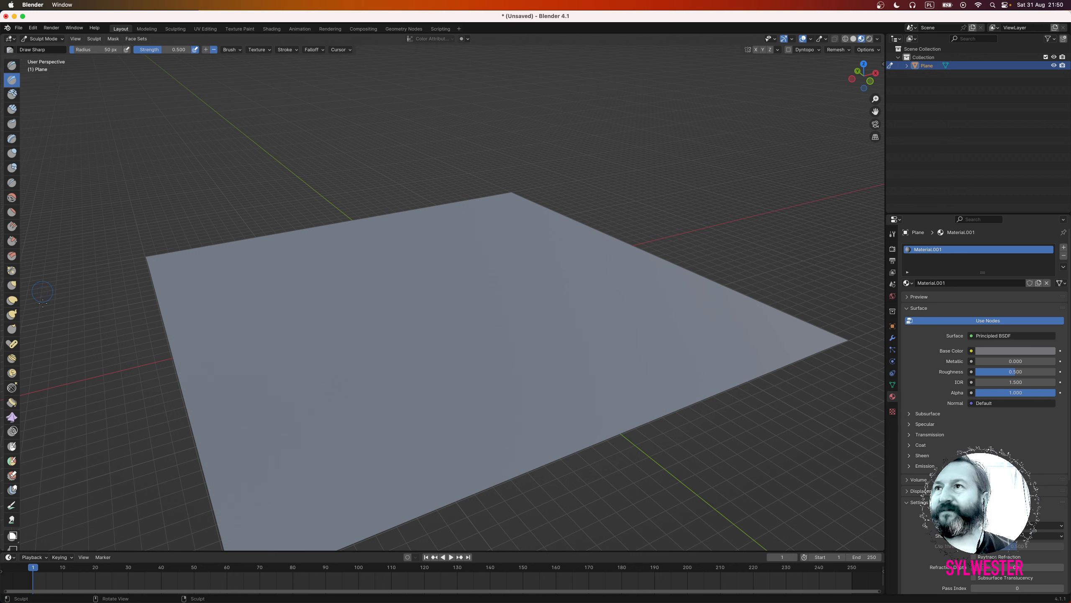
{"action": "left_click", "coordinate": [12, 300]}
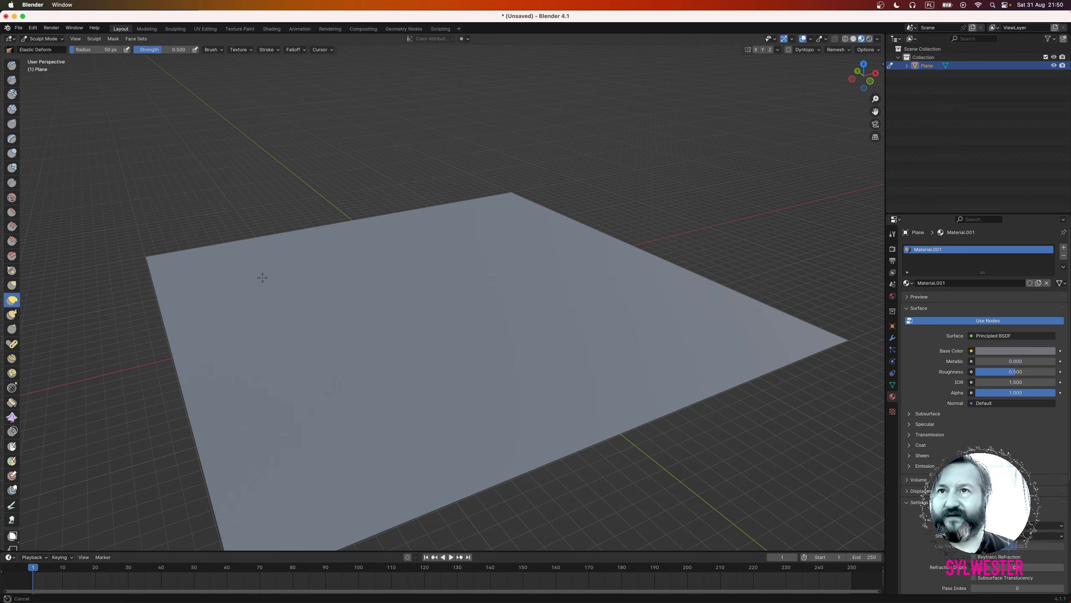
Subdivide the plane's entire mesh twice in Edit Mode.
{"action": "key", "text": "Tab"}
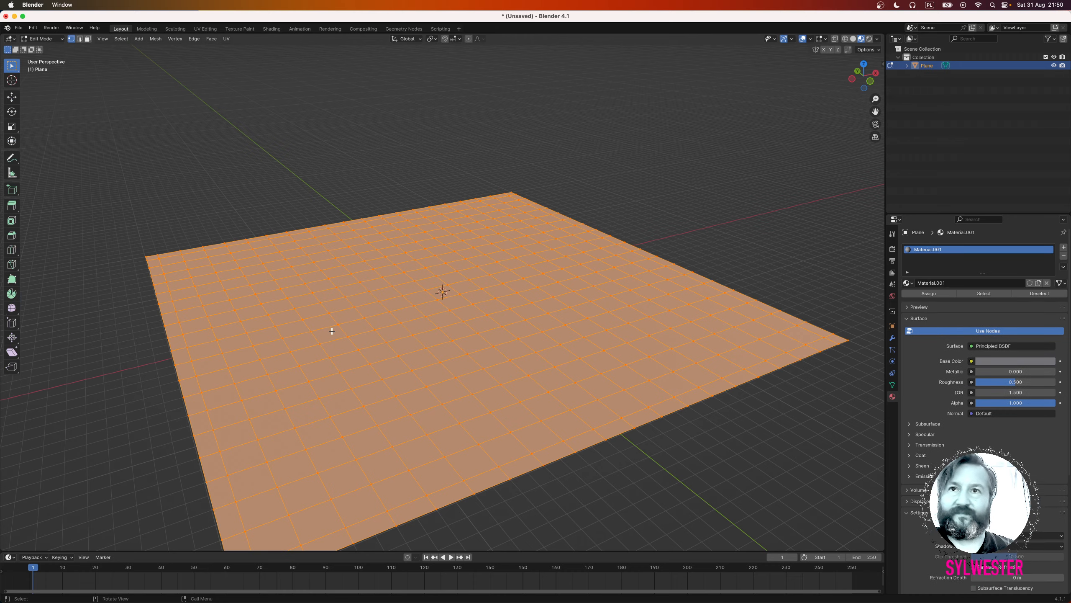
{"action": "key", "text": "KP_Decimal"}
{"action": "scroll", "coordinate": [332, 331], "scroll_direction": "left", "scroll_amount": 5}
{"action": "scroll", "coordinate": [332, 332], "scroll_direction": "up", "scroll_amount": 3}
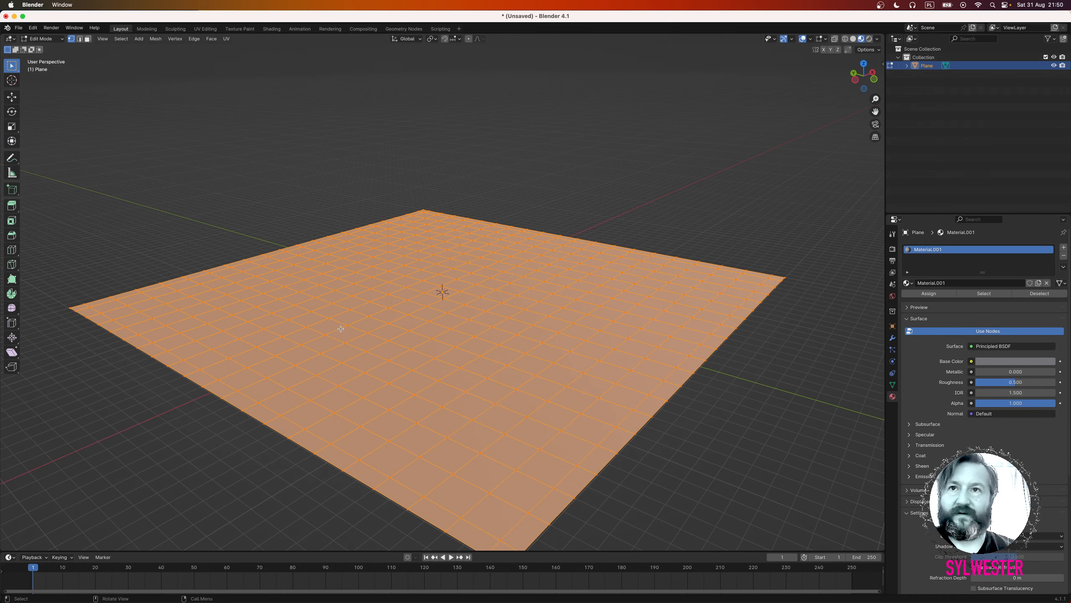
{"action": "right_click", "coordinate": [332, 326]}
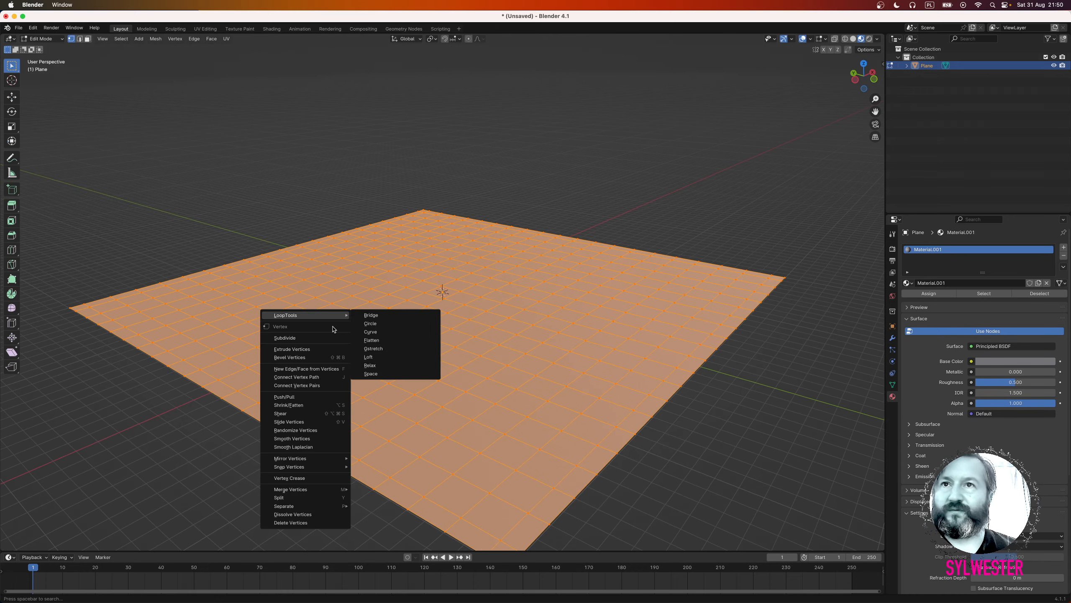
{"action": "left_click", "coordinate": [310, 338]}
{"action": "right_click", "coordinate": [309, 336]}
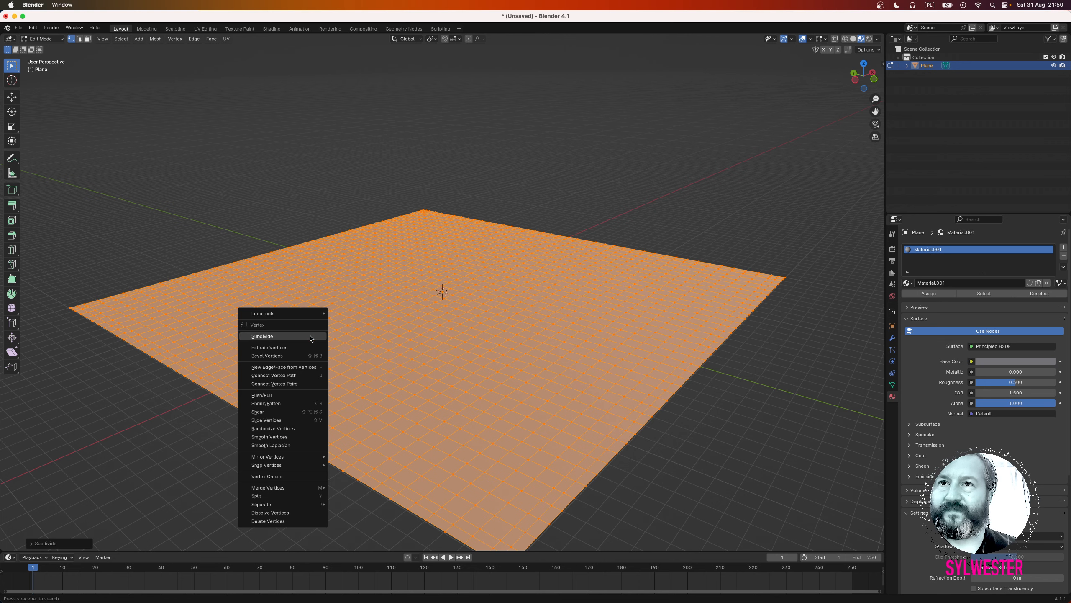
{"action": "left_click", "coordinate": [310, 337]}
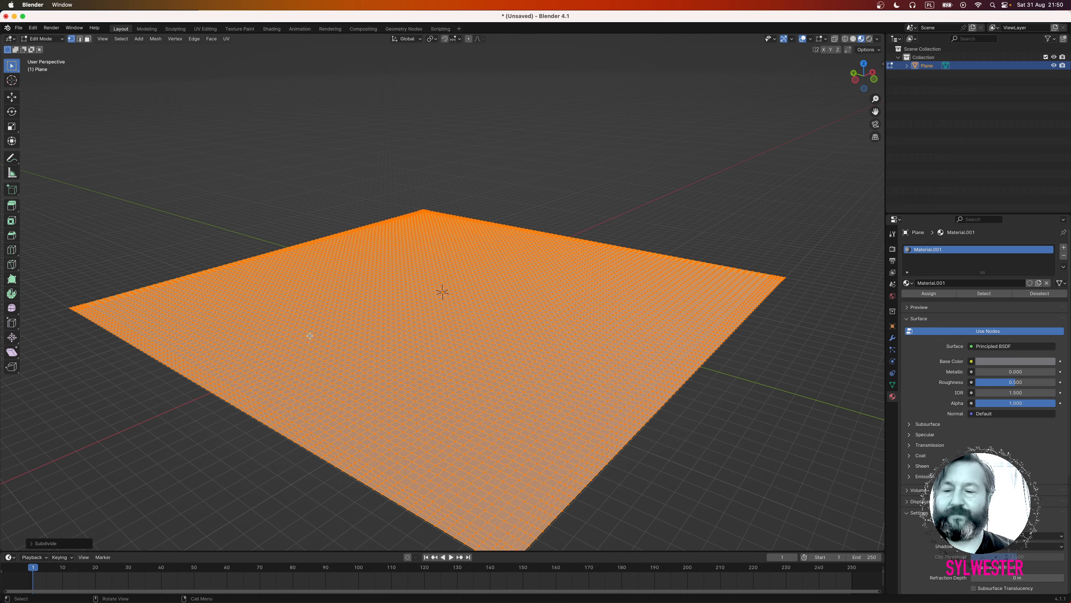
Sculpt several winding ridges across the plane with the Draw brush in Sculpt Mode.
{"action": "key", "text": "ctrl+Tab"}
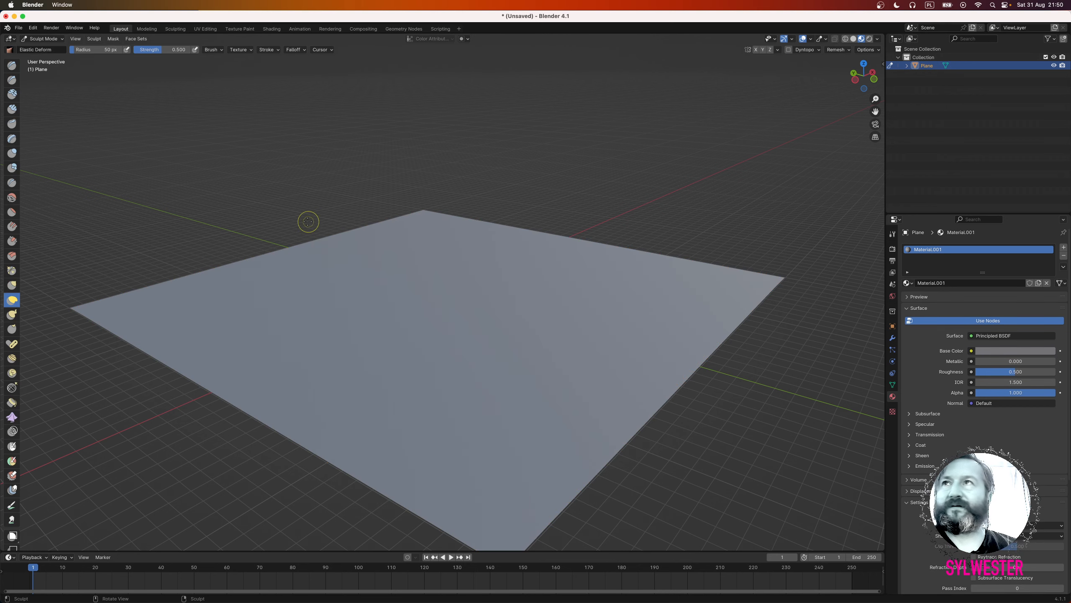
{"action": "left_click", "coordinate": [12, 65]}
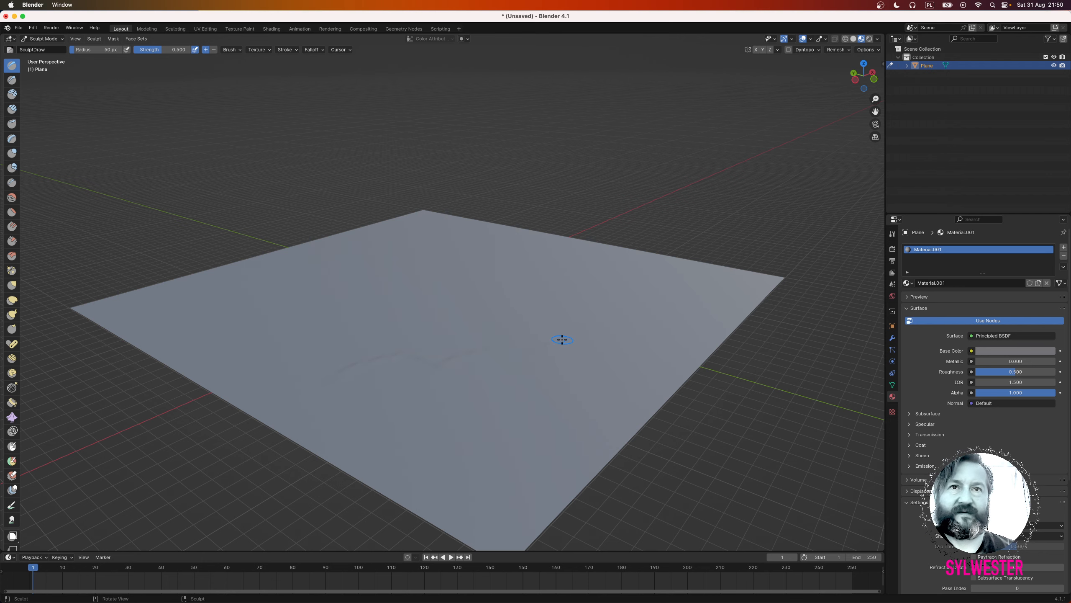
{"action": "scroll", "coordinate": [618, 350], "scroll_direction": "right", "scroll_amount": 10}
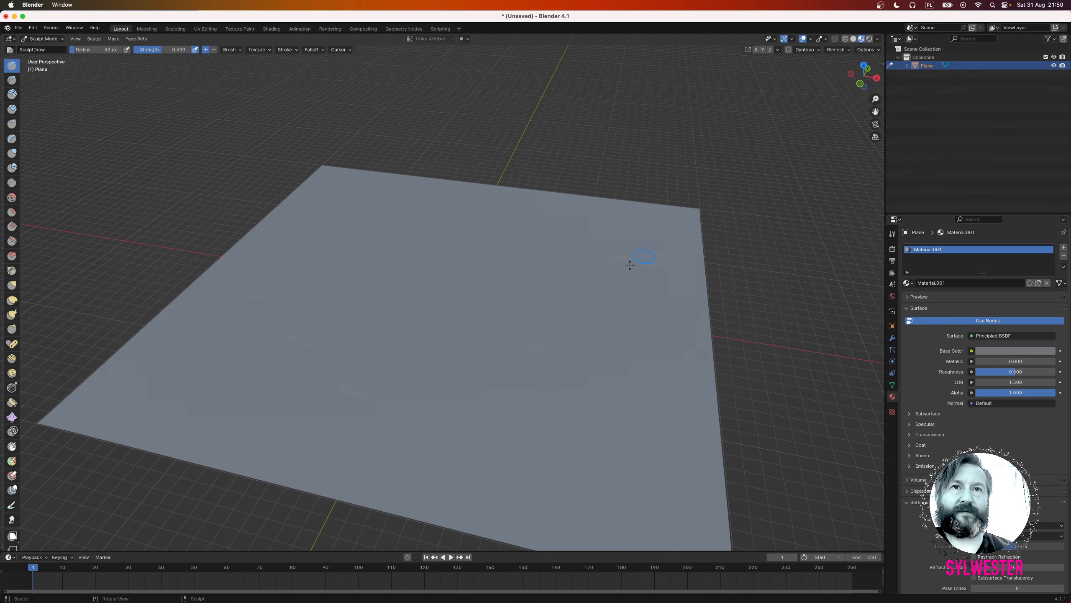
{"action": "scroll", "coordinate": [601, 292], "scroll_direction": "right", "scroll_amount": 10}
{"action": "scroll", "coordinate": [601, 292], "scroll_direction": "up", "scroll_amount": 2}
{"action": "left_click_drag", "start_coordinate": [414, 307], "coordinate": [413, 307]}
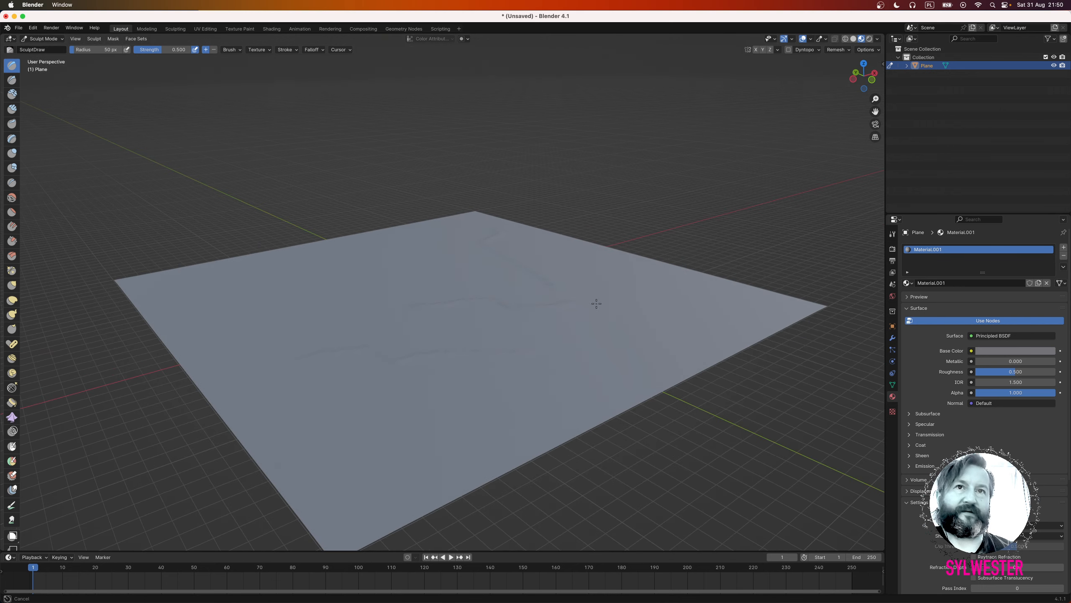
{"action": "mouse_move", "coordinate": [596, 304]}
{"action": "left_mouse_down"}
{"action": "mouse_move", "coordinate": [673, 301]}
{"action": "mouse_move", "coordinate": [644, 311]}
{"action": "left_mouse_up"}
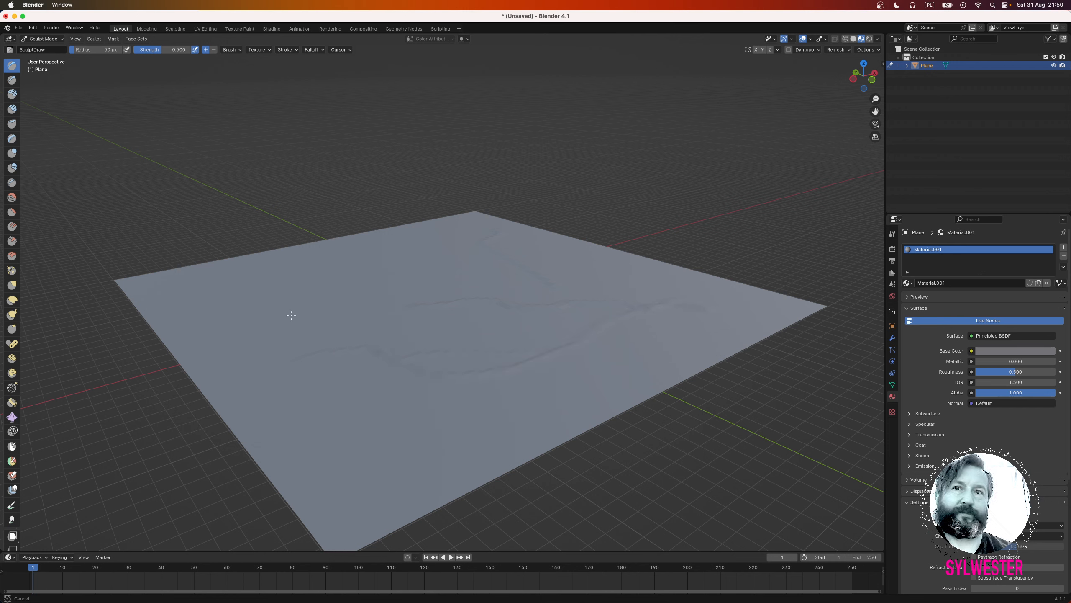
{"action": "mouse_move", "coordinate": [186, 312]}
{"action": "left_mouse_down"}
{"action": "mouse_move", "coordinate": [287, 394]}
{"action": "mouse_move", "coordinate": [483, 412]}
{"action": "mouse_move", "coordinate": [555, 381]}
{"action": "mouse_move", "coordinate": [574, 356]}
{"action": "mouse_move", "coordinate": [622, 355]}
{"action": "left_mouse_up"}
{"action": "scroll", "coordinate": [559, 382], "scroll_direction": "left", "scroll_amount": 10}
{"action": "scroll", "coordinate": [558, 382], "scroll_direction": "down", "scroll_amount": 5}
{"action": "scroll", "coordinate": [559, 383], "scroll_direction": "up", "scroll_amount": 5}
{"action": "middle_click_drag", "start_coordinate": [538, 356], "coordinate": [519, 342]}
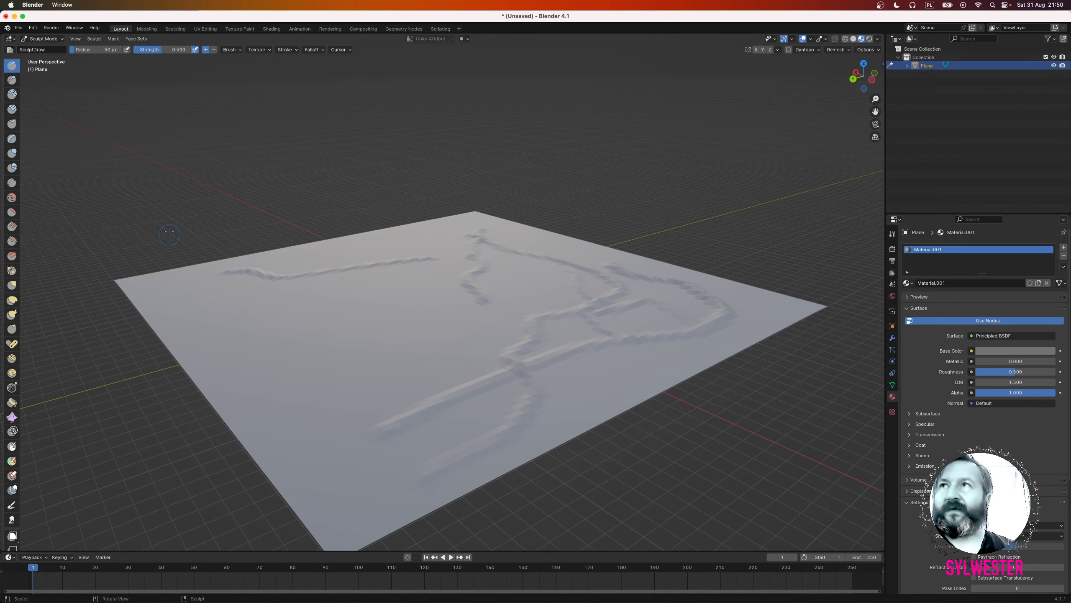
Enable proportional editing in Edit Mode and pull a vertex near the plane's edge into a rounded hill with an influence of about 3.8 m.
{"action": "left_click", "coordinate": [62, 39]}
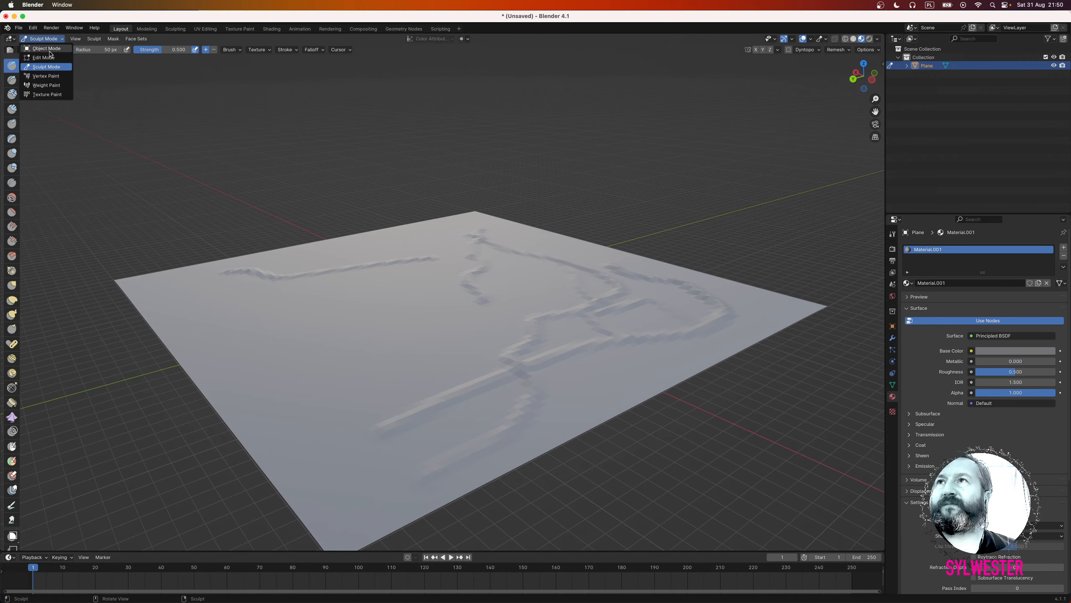
{"action": "left_click", "coordinate": [44, 58]}
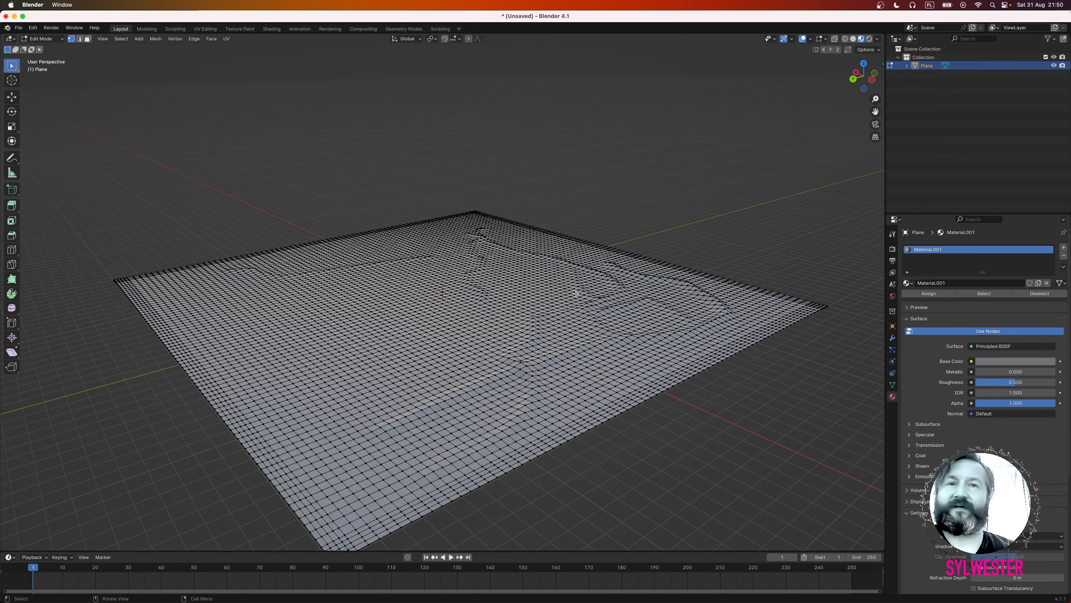
{"action": "left_click", "coordinate": [254, 348]}
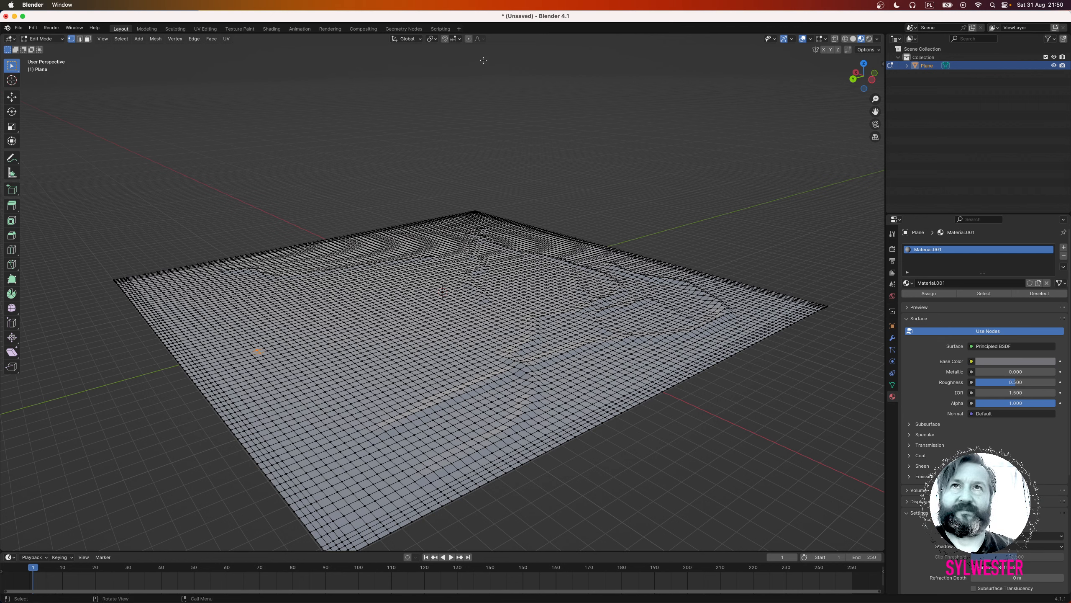
{"action": "left_click", "coordinate": [470, 38]}
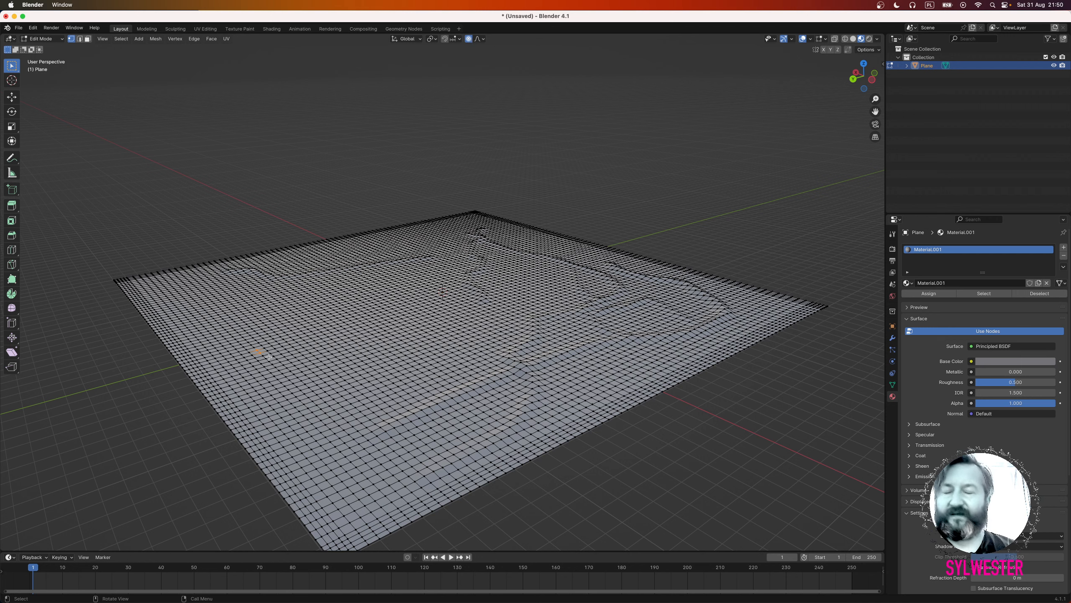
{"action": "key", "text": "g"}
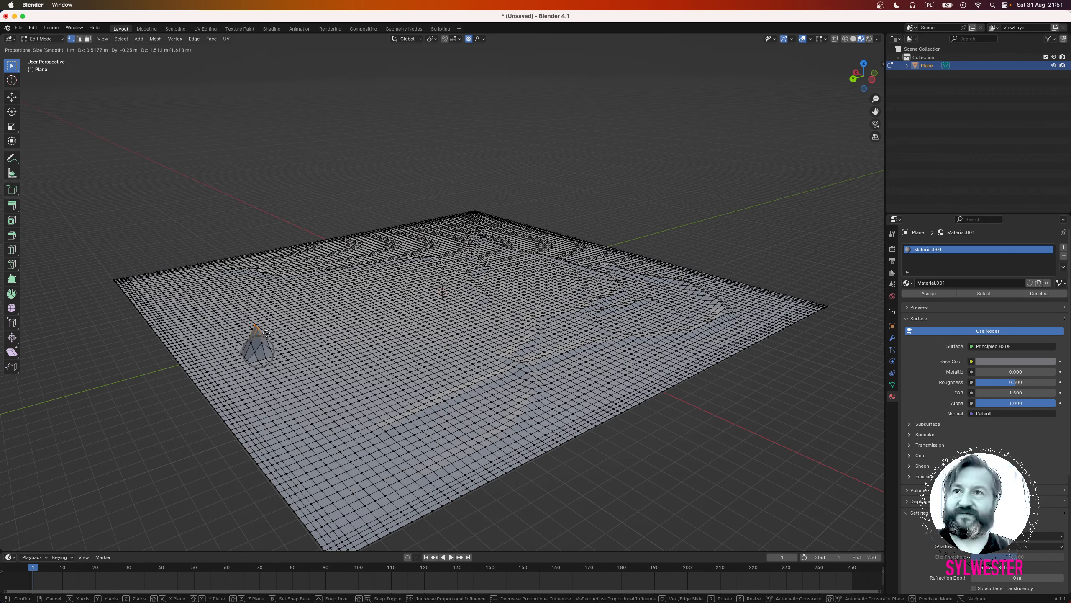
{"action": "scroll", "coordinate": [264, 302], "scroll_direction": "down", "scroll_amount": 17}
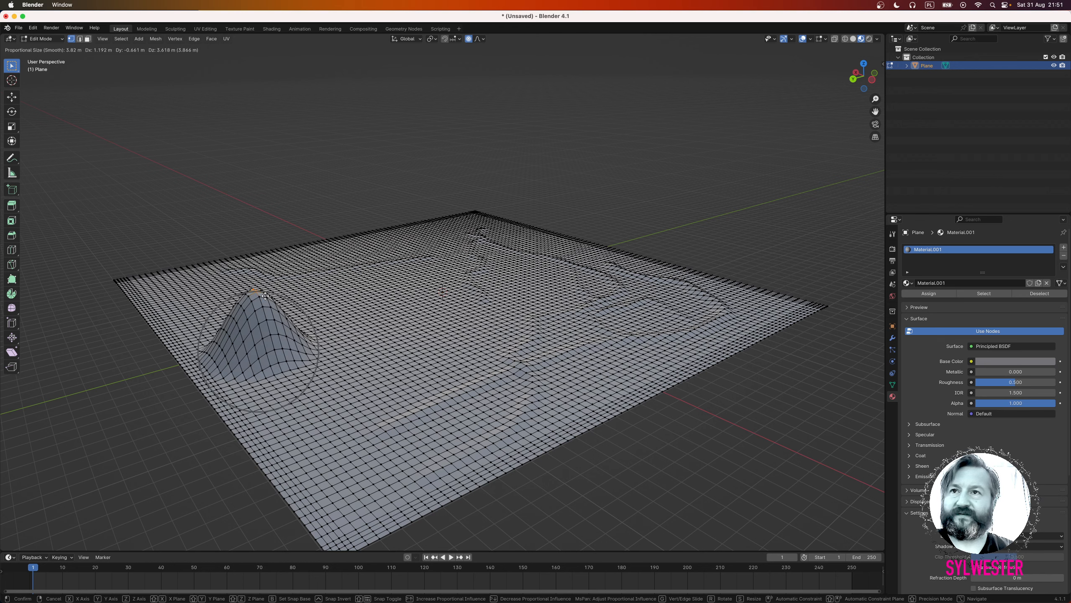
{"action": "scroll", "coordinate": [264, 295], "scroll_direction": "up", "scroll_amount": 3}
{"action": "left_click", "coordinate": [265, 296]}
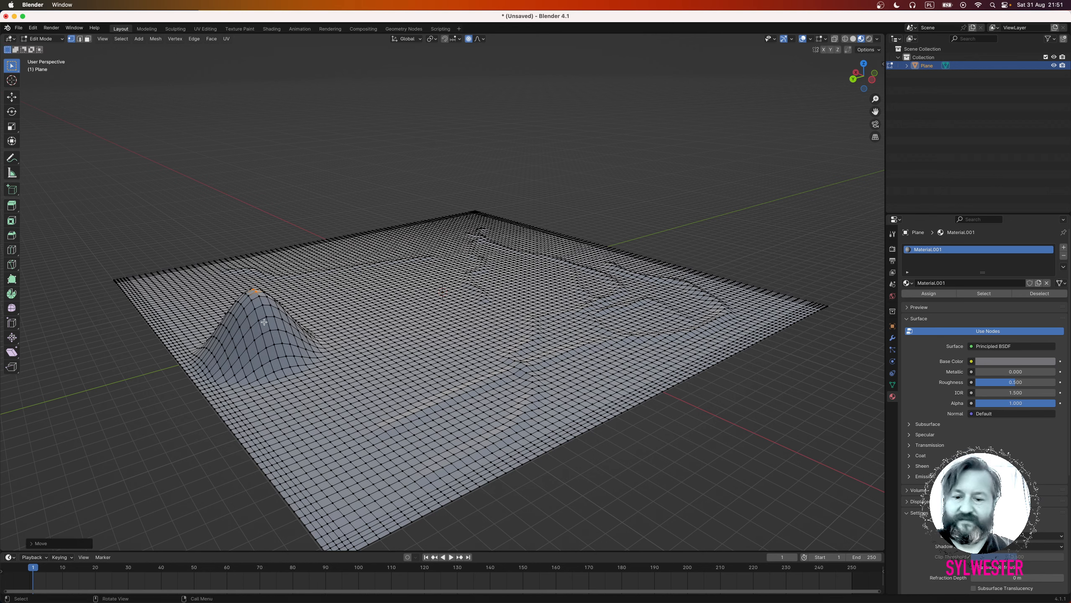
{"action": "key", "text": "g"}
{"action": "left_click", "coordinate": [431, 354]}
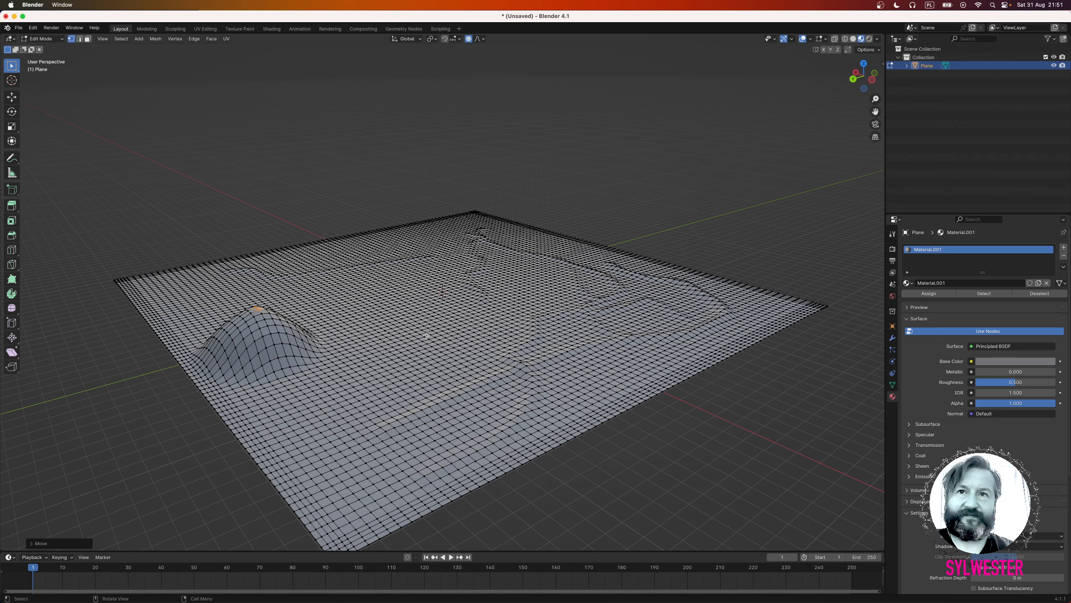
Raise a vertex near the middle of the plane into a broader hill about 2 m high with an influence of about 7.3 m.
{"action": "left_click", "coordinate": [435, 338]}
{"action": "key", "text": "g"}
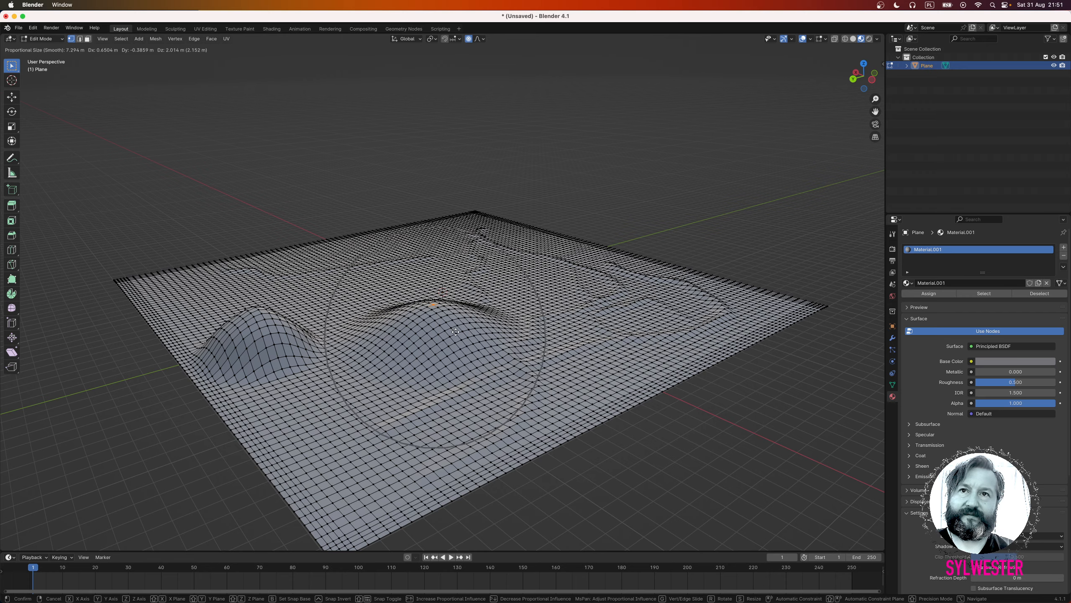
{"action": "left_click", "coordinate": [455, 332]}
Turn off proportional editing and try to slide a single vertex on the flat area beside the two hills.
{"action": "middle_click_drag", "start_coordinate": [370, 373], "coordinate": [422, 246]}
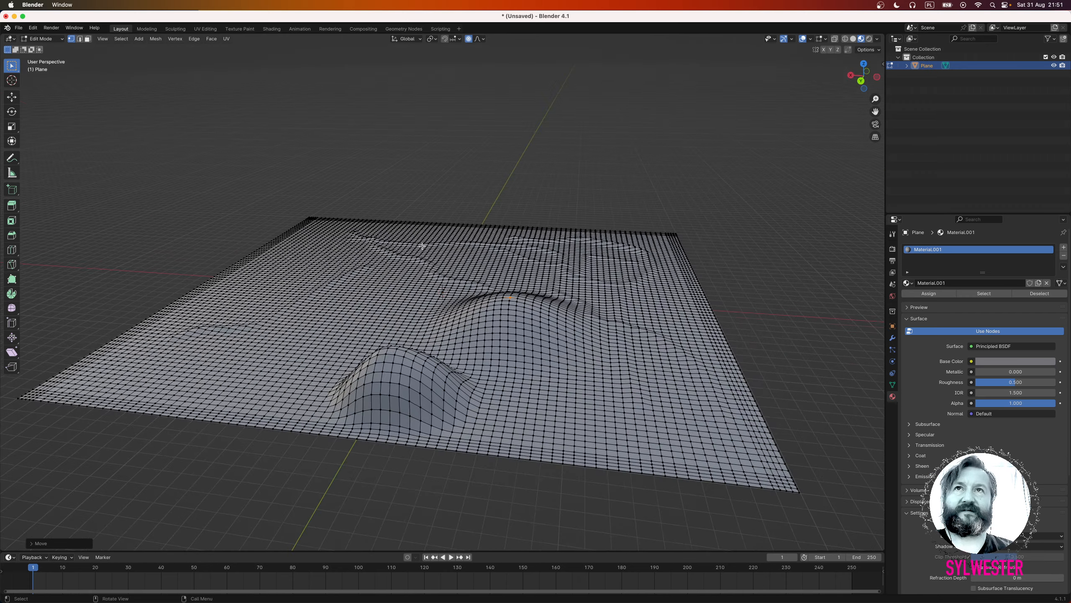
{"action": "left_click", "coordinate": [469, 39]}
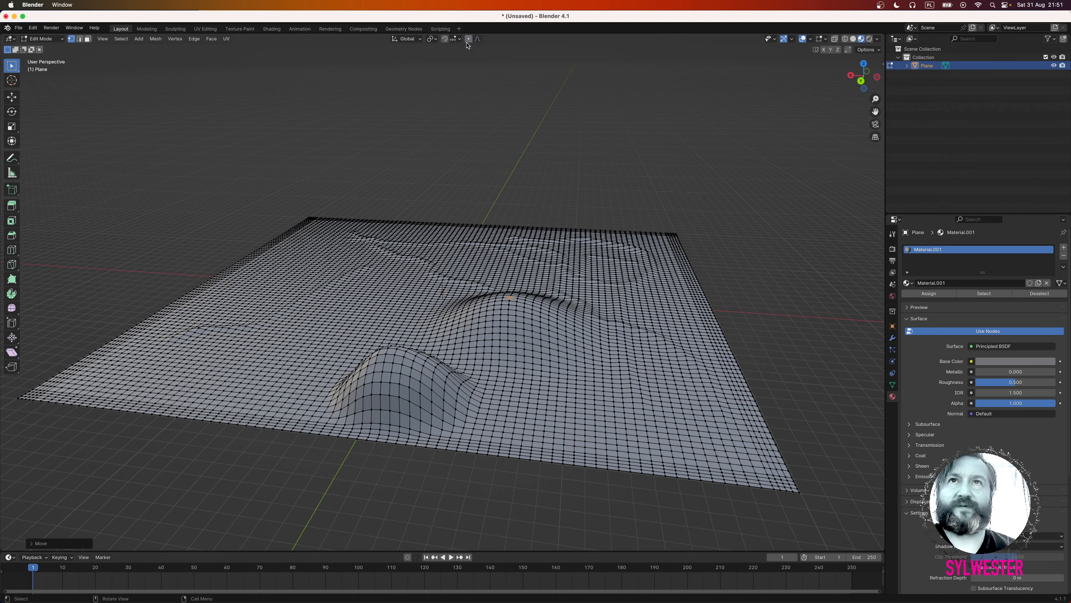
{"action": "right_click", "coordinate": [264, 300], "text": "shift"}
{"action": "key", "text": "g"}
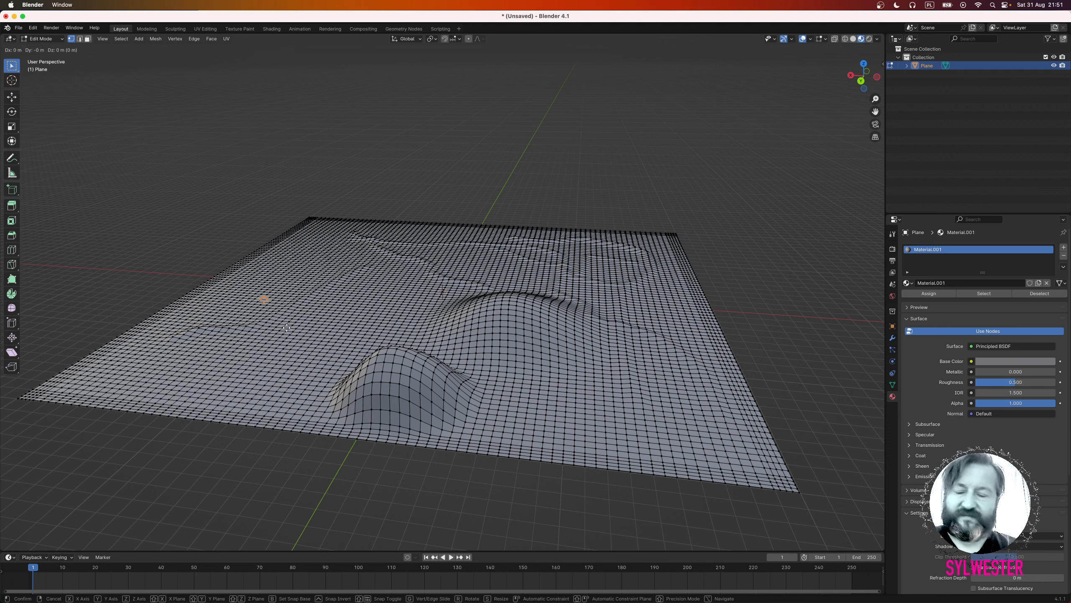
{"action": "key", "text": "g"}
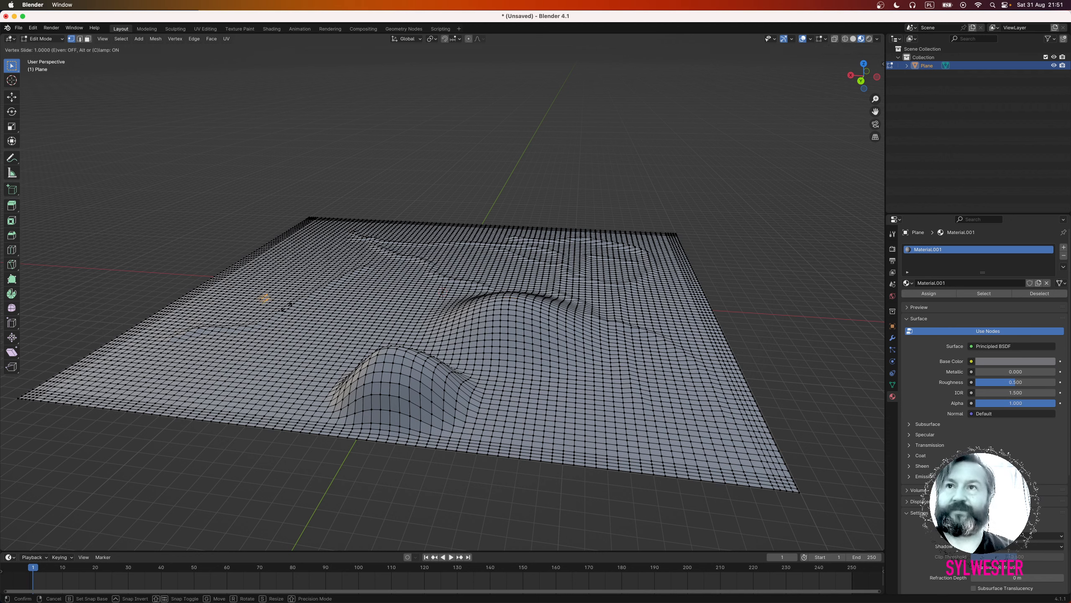
{"action": "right_click", "coordinate": [291, 279]}
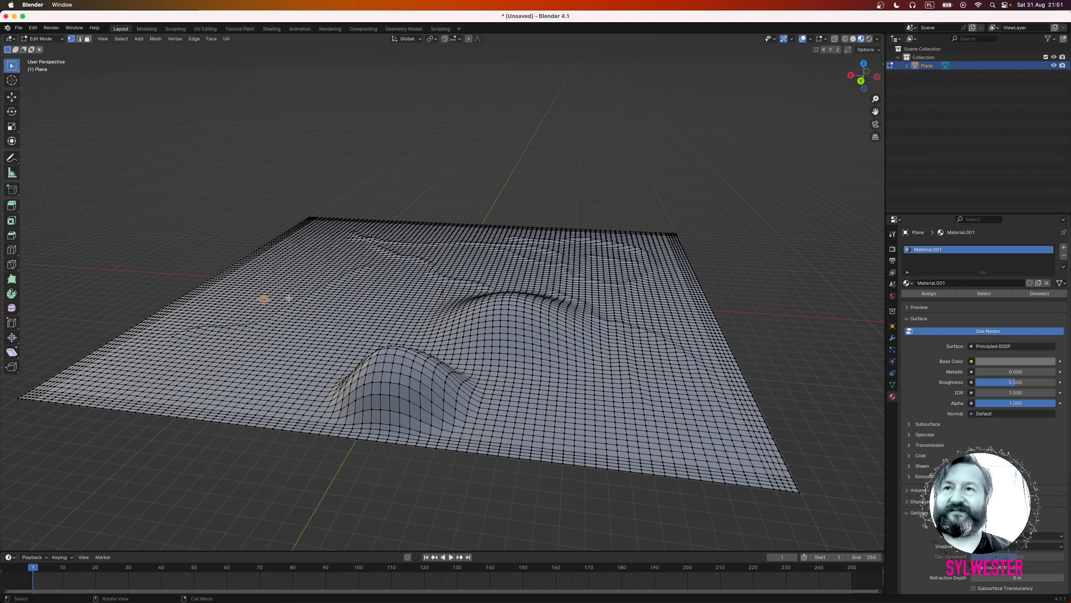
{"action": "key", "text": "g"}
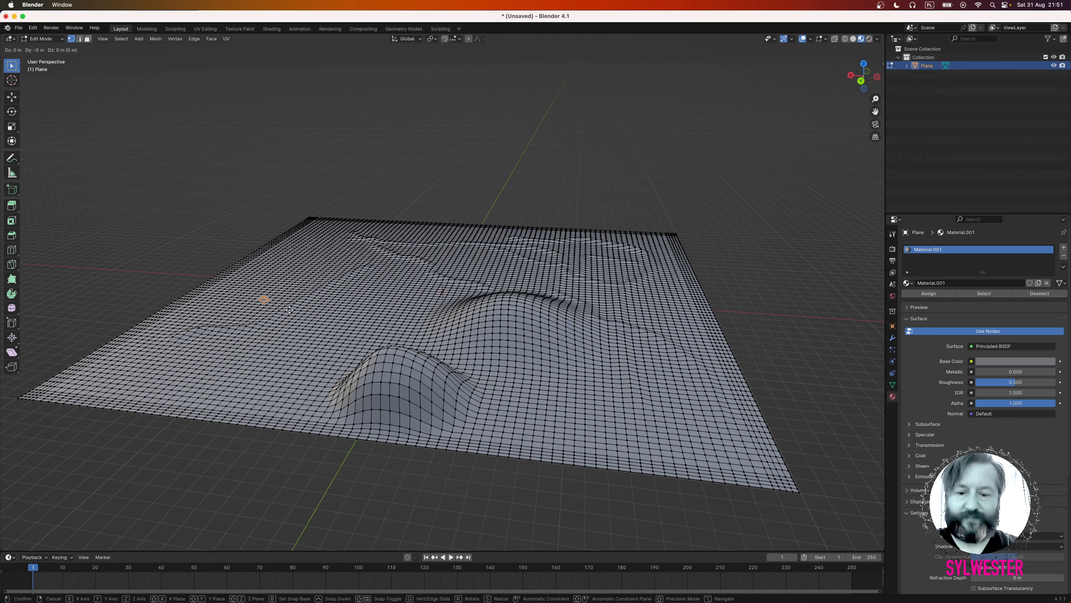
{"action": "key", "text": "g"}
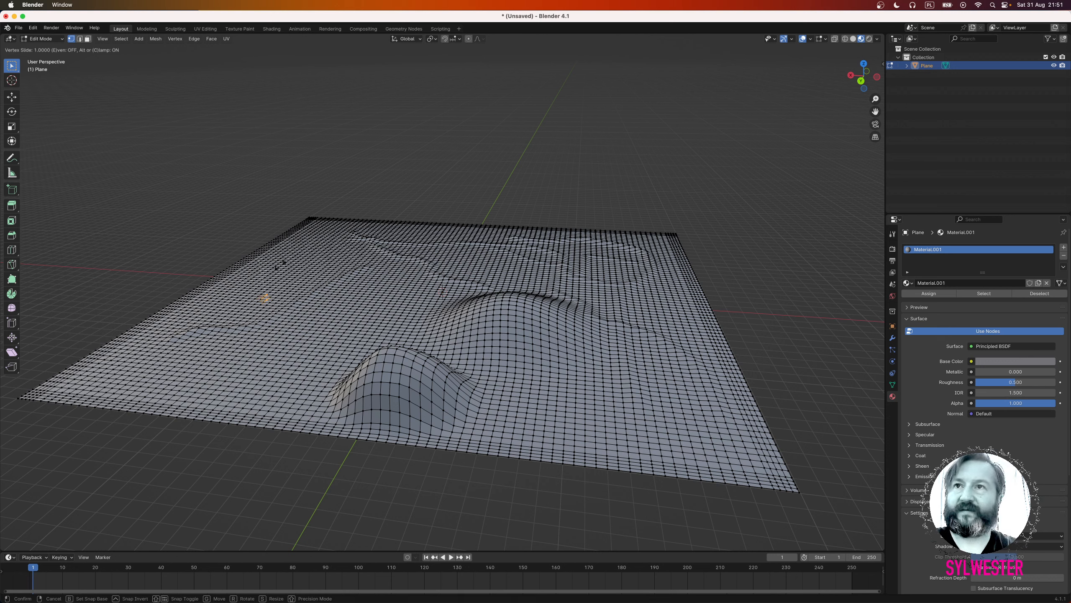
{"action": "left_click", "coordinate": [284, 271]}
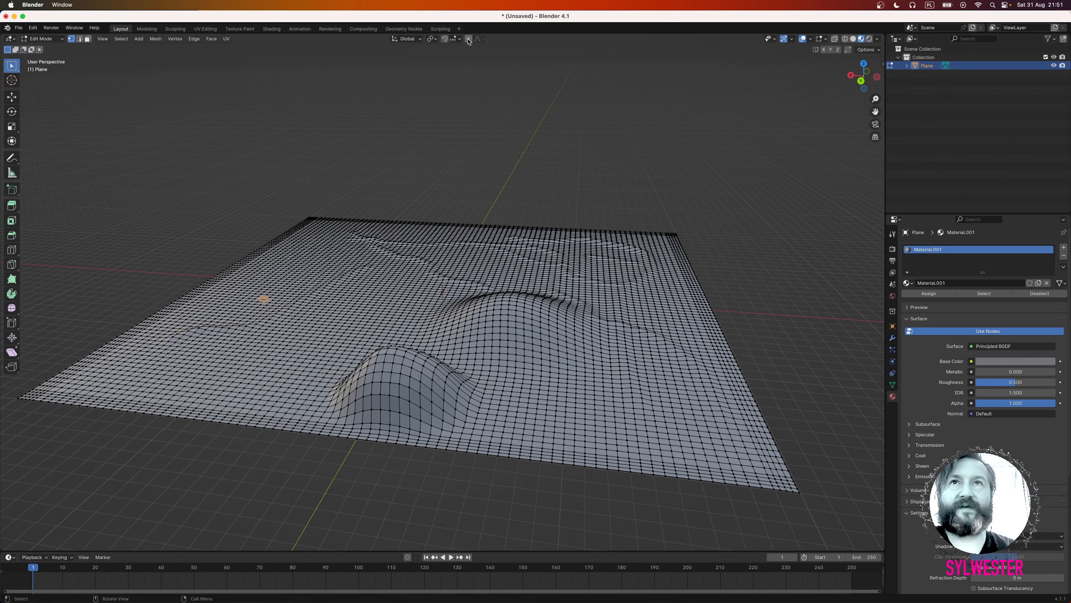
Raise the selected vertex by about 1 m with proportional editing to form a low, wide hill.
{"action": "key", "text": "g"}
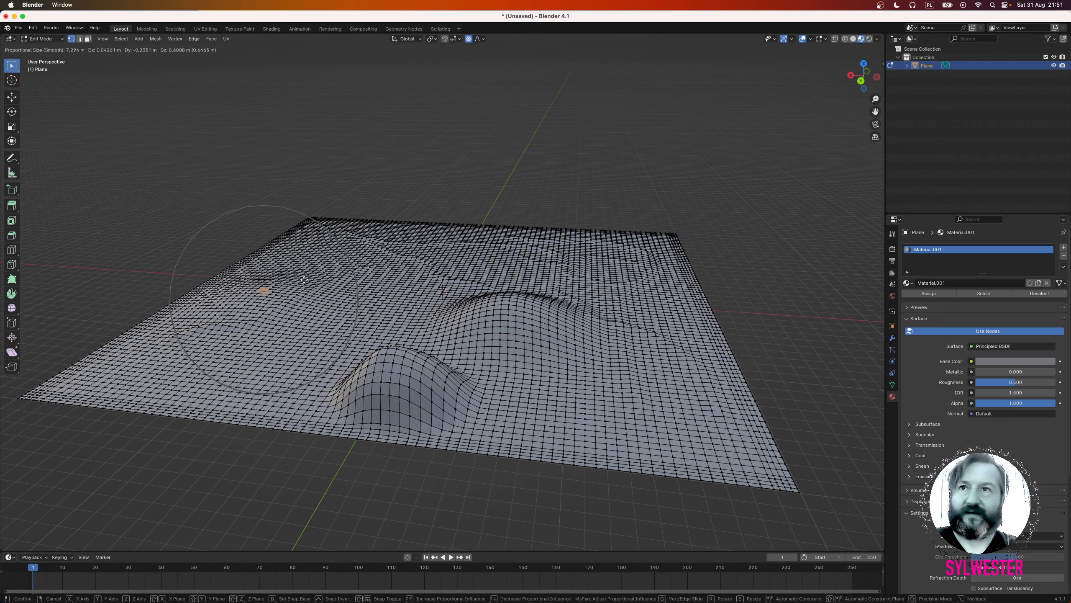
{"action": "scroll", "coordinate": [304, 276], "scroll_direction": "down", "scroll_amount": 5}
{"action": "scroll", "coordinate": [304, 275], "scroll_direction": "down", "scroll_amount": 10}
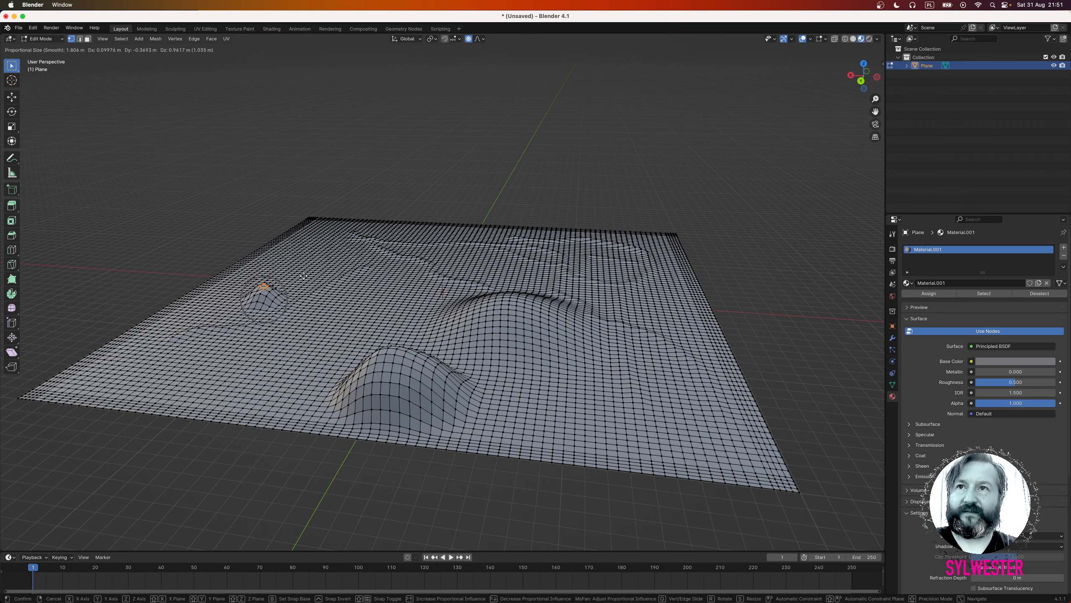
{"action": "scroll", "coordinate": [304, 276], "scroll_direction": "up", "scroll_amount": 5}
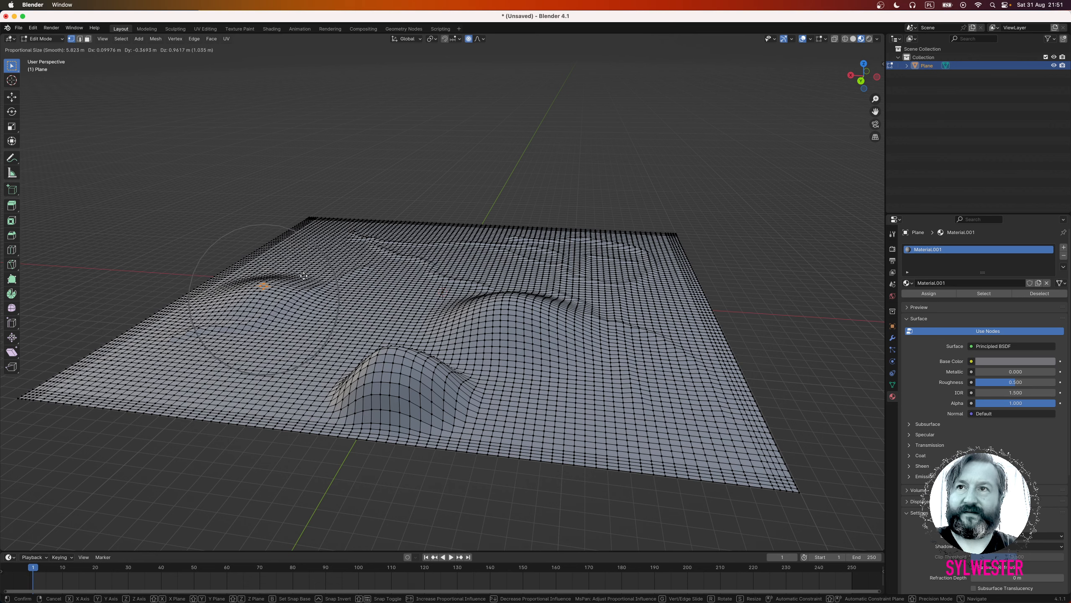
{"action": "left_click", "coordinate": [303, 276]}
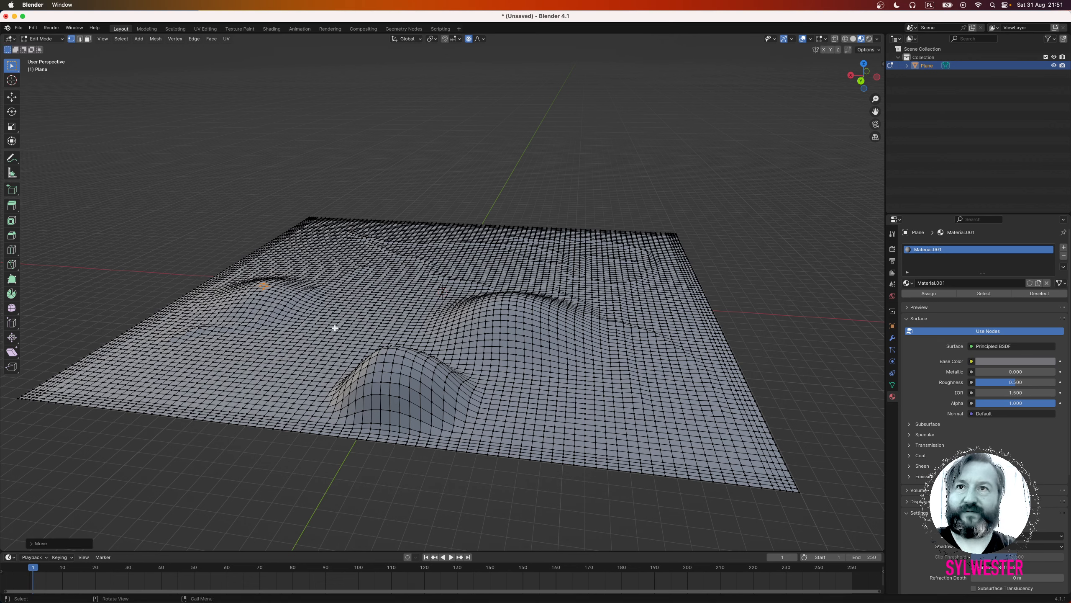
Lower a vertex between the hills about 1.4 m along Z with an influence of about 5.2 m to form a hollow.
{"action": "left_click", "coordinate": [351, 308]}
{"action": "key", "text": "g"}
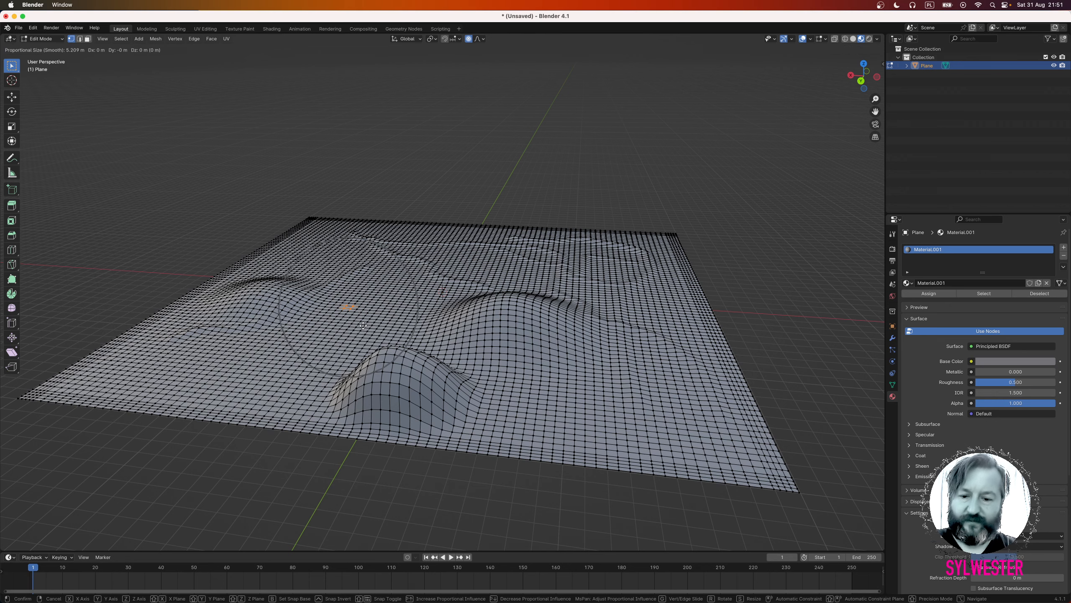
{"action": "key", "text": "g"}
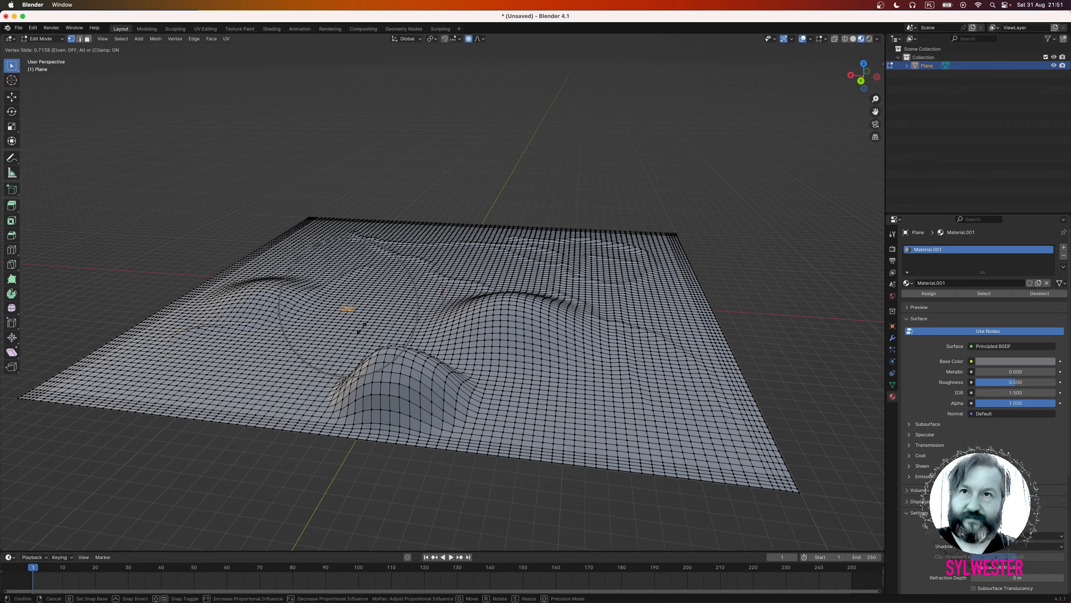
{"action": "key", "text": "g"}
{"action": "key", "text": "z"}
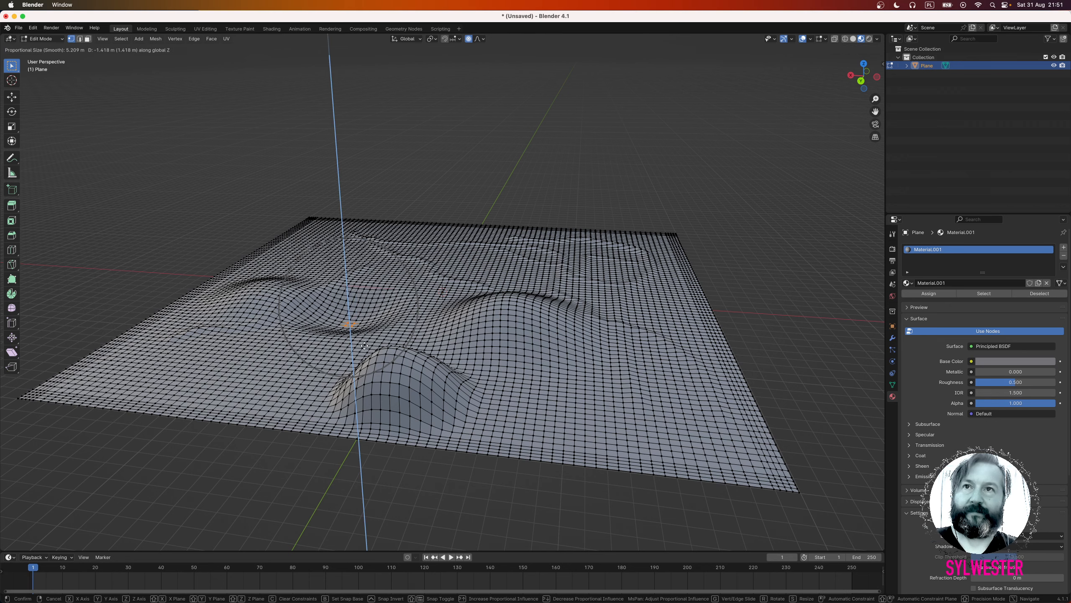
{"action": "left_click", "coordinate": [364, 344]}
{"action": "middle_click_drag", "start_coordinate": [365, 344], "coordinate": [281, 367]}
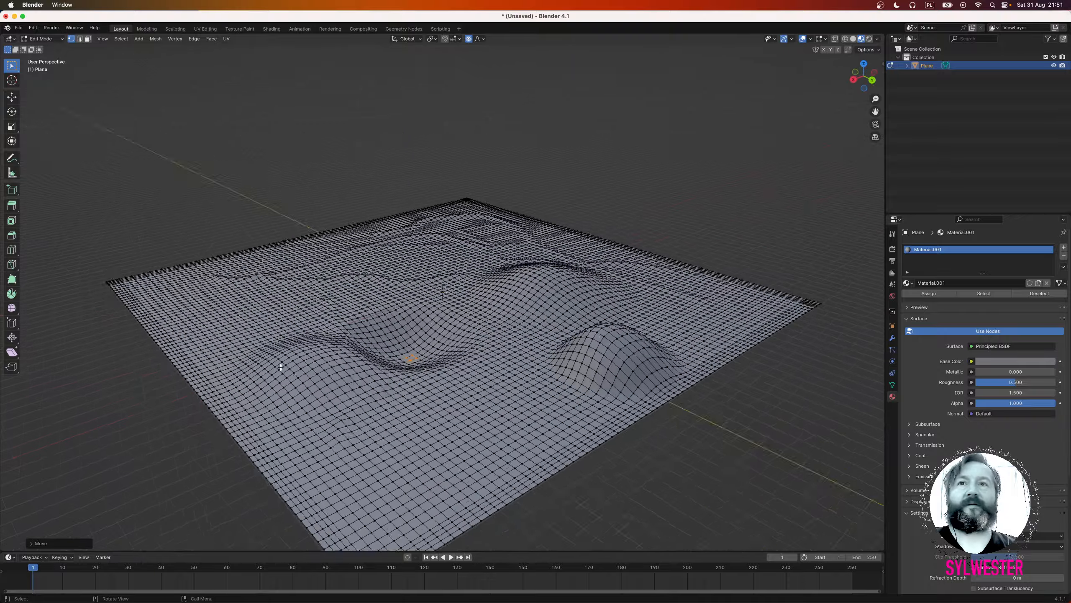
{"action": "scroll", "coordinate": [280, 367], "scroll_direction": "left", "scroll_amount": 10}
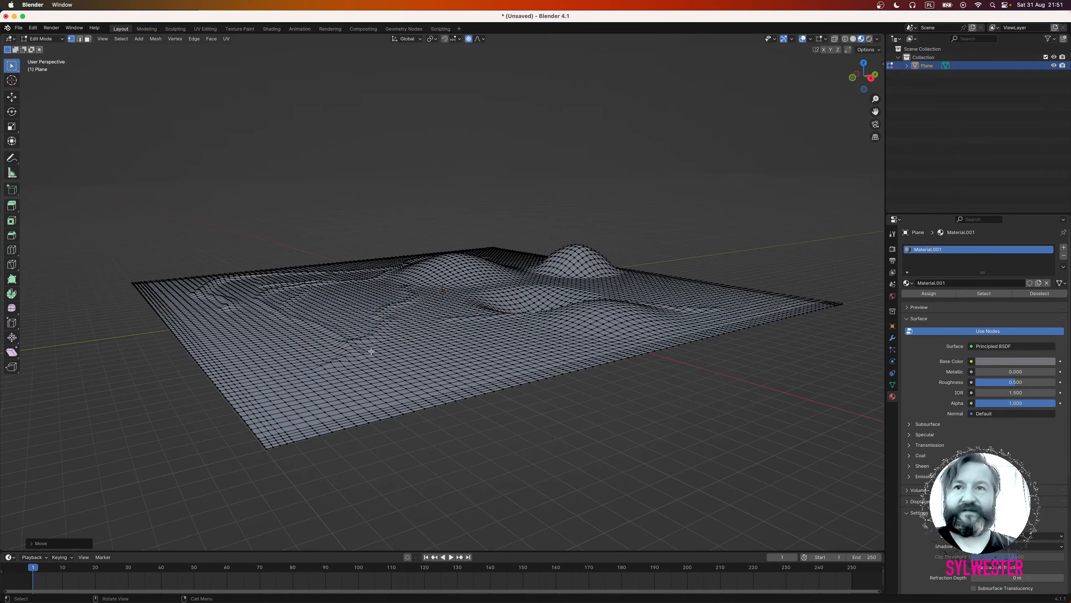
{"action": "left_click", "coordinate": [417, 347]}
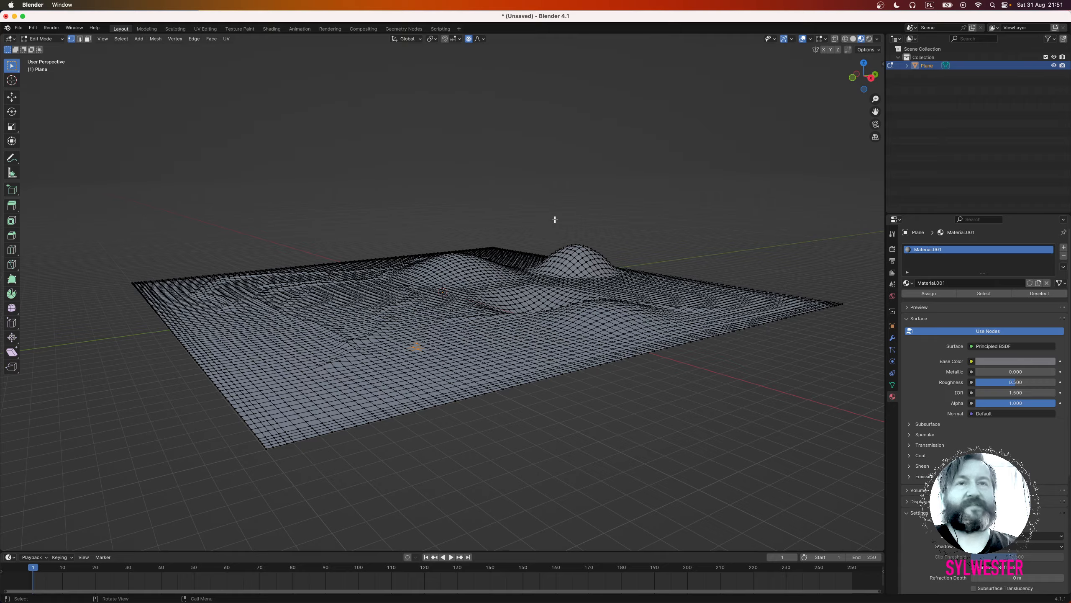
{"action": "middle_click_drag", "start_coordinate": [554, 219], "coordinate": [368, 223]}
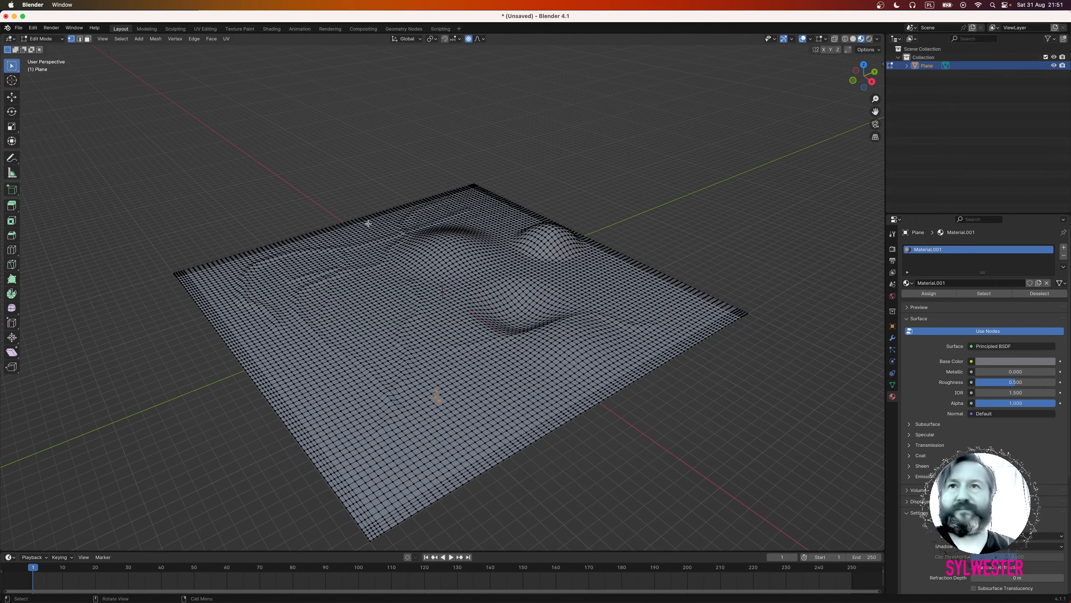
Return the plane to Sculpt Mode and open its voxel remesh settings.
{"action": "left_click", "coordinate": [45, 39]}
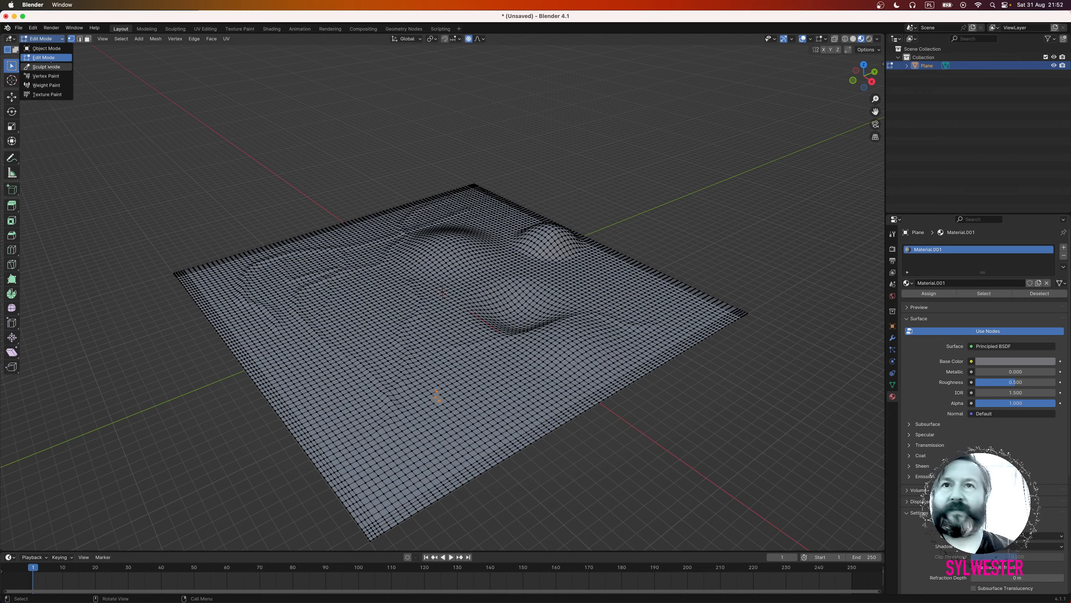
{"action": "left_click", "coordinate": [50, 66]}
{"action": "middle_click_drag", "start_coordinate": [464, 220], "coordinate": [466, 116]}
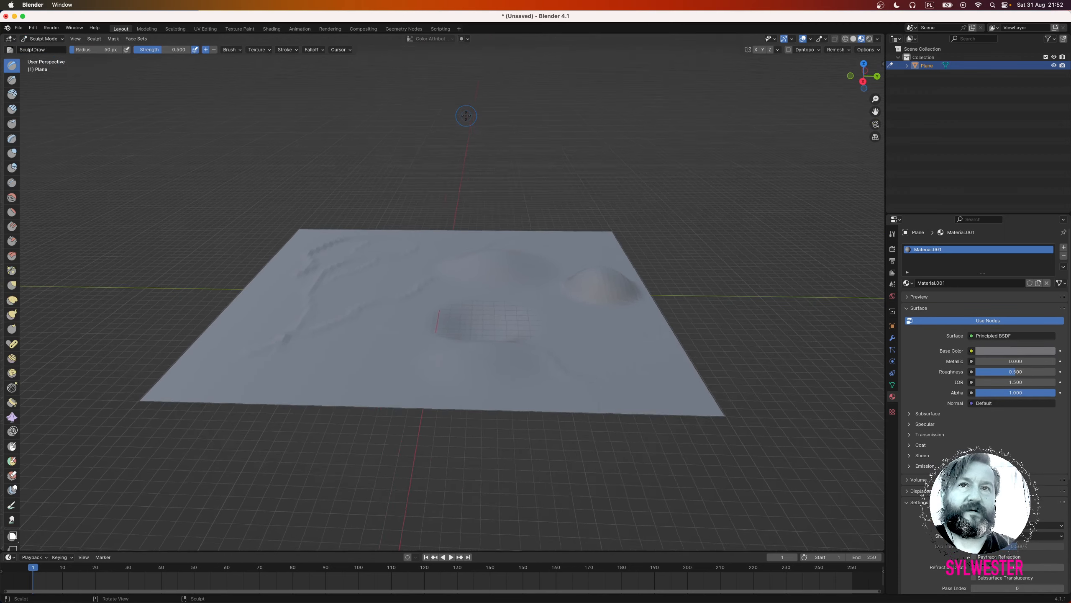
{"action": "scroll", "coordinate": [466, 116], "scroll_direction": "left", "scroll_amount": 5}
{"action": "scroll", "coordinate": [466, 116], "scroll_direction": "left", "scroll_amount": 10}
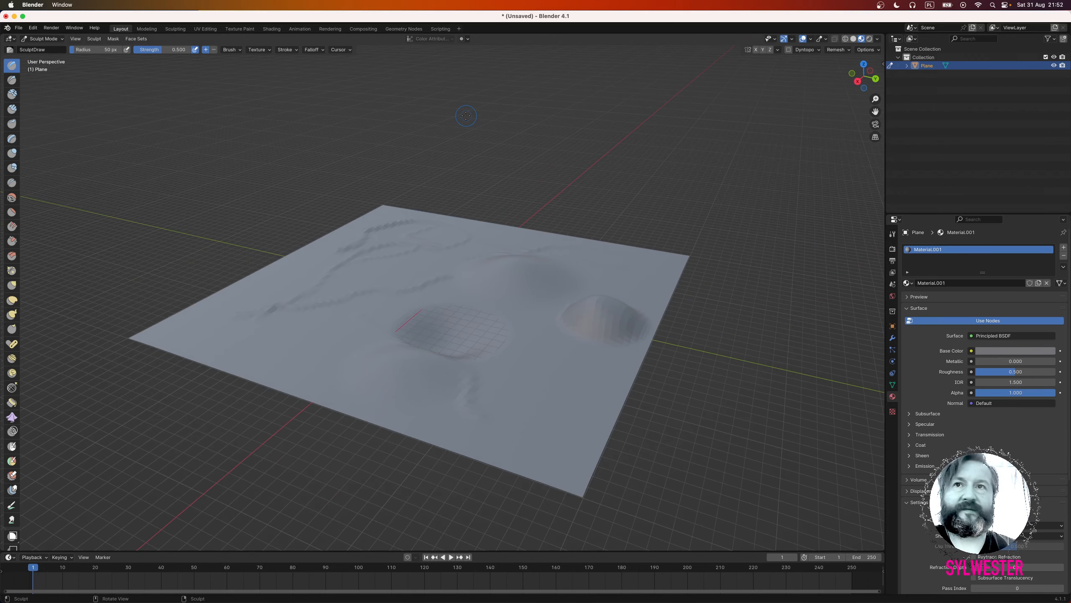
{"action": "left_click", "coordinate": [837, 50]}
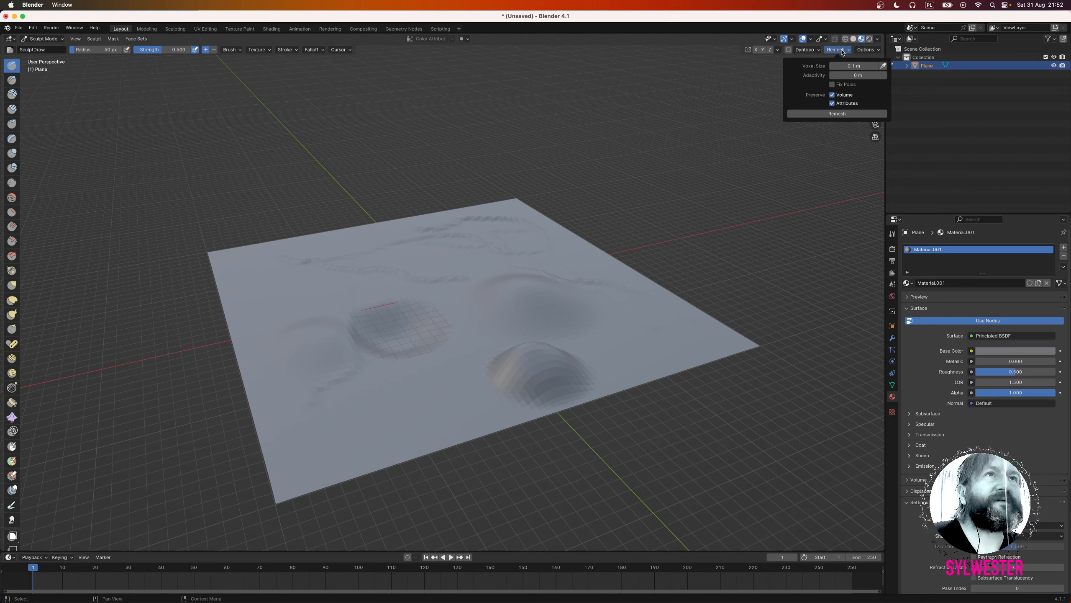
Try a voxel remesh of the sculpted plane at 0.1 m voxel size, and undo it.
{"action": "left_click", "coordinate": [844, 114]}
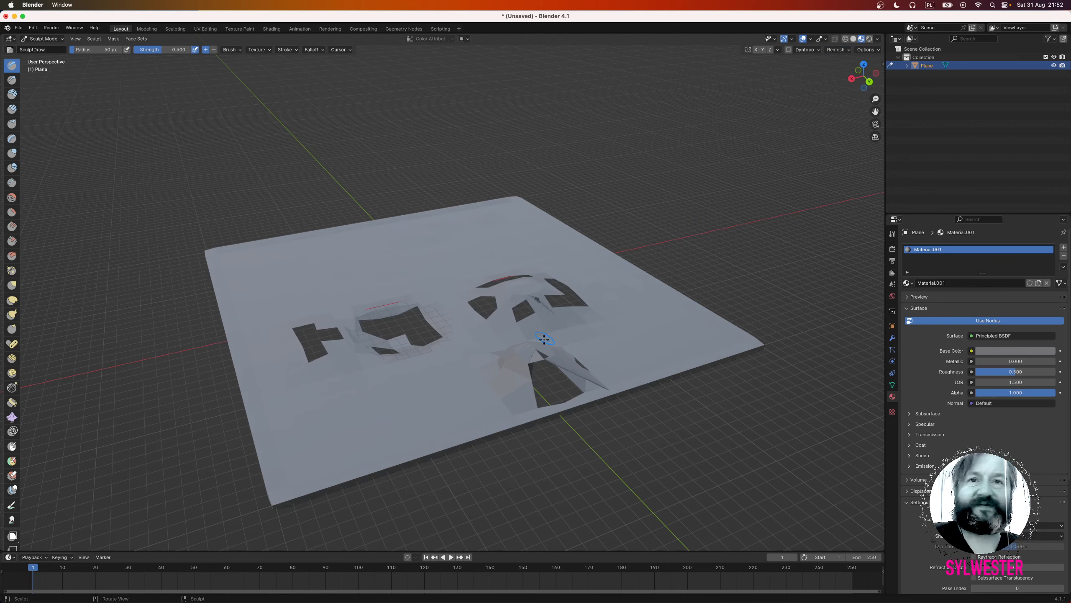
{"action": "scroll", "coordinate": [544, 339], "scroll_direction": "left", "scroll_amount": 10}
{"action": "key", "text": "super+z"}
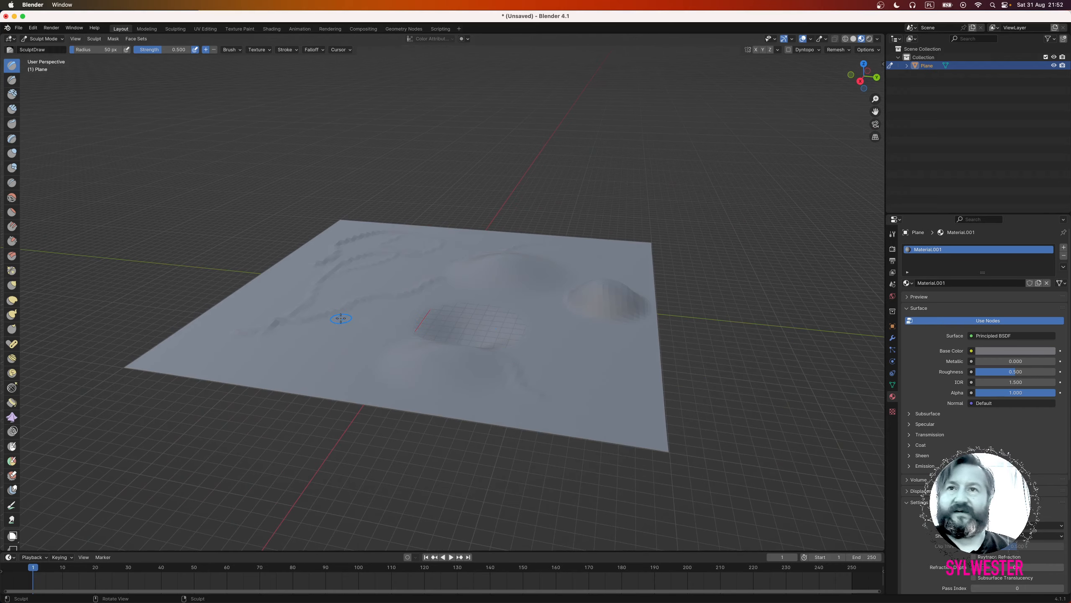
Try pulling the plane's surface with the Snake Hook brush, and undo the stroke.
{"action": "left_click_drag", "start_coordinate": [329, 318], "coordinate": [239, 328]}
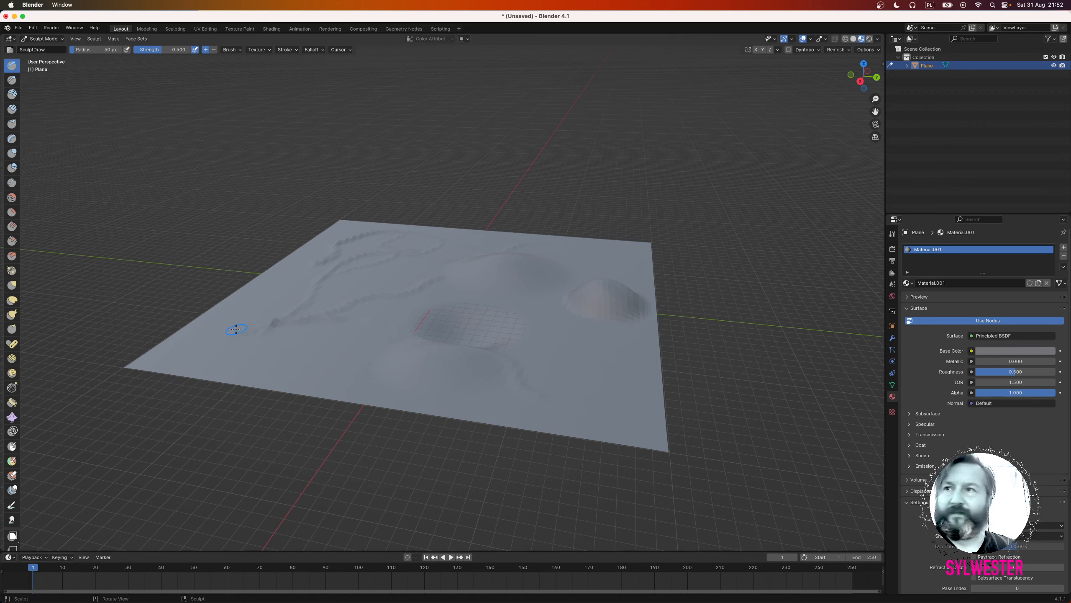
{"action": "left_click", "coordinate": [12, 314]}
{"action": "mouse_move", "coordinate": [316, 328]}
{"action": "left_mouse_down"}
{"action": "mouse_move", "coordinate": [322, 305]}
{"action": "mouse_move", "coordinate": [369, 278]}
{"action": "left_mouse_up"}
{"action": "key", "text": "super+z"}
{"action": "middle_click_drag", "start_coordinate": [411, 282], "coordinate": [430, 285]}
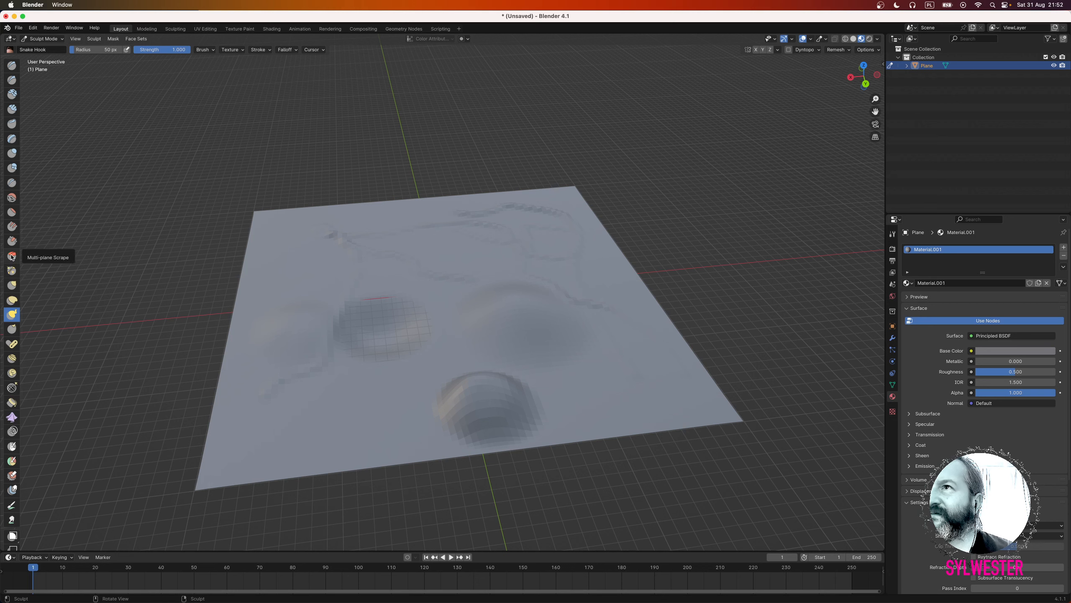
{"action": "left_click", "coordinate": [11, 212]}
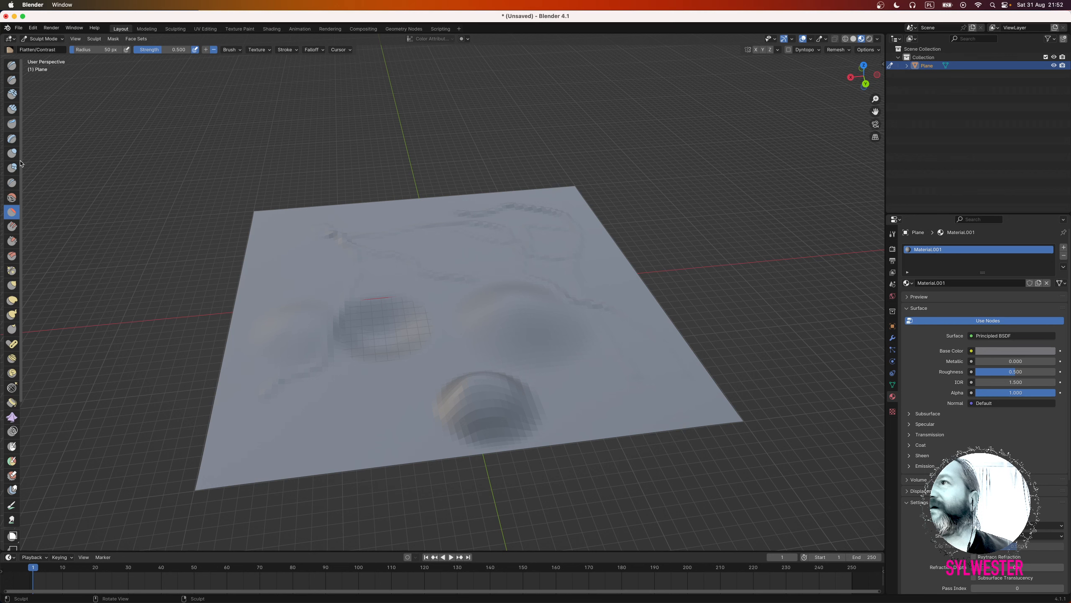
{"action": "scroll", "coordinate": [17, 169], "scroll_direction": "down", "scroll_amount": 1}
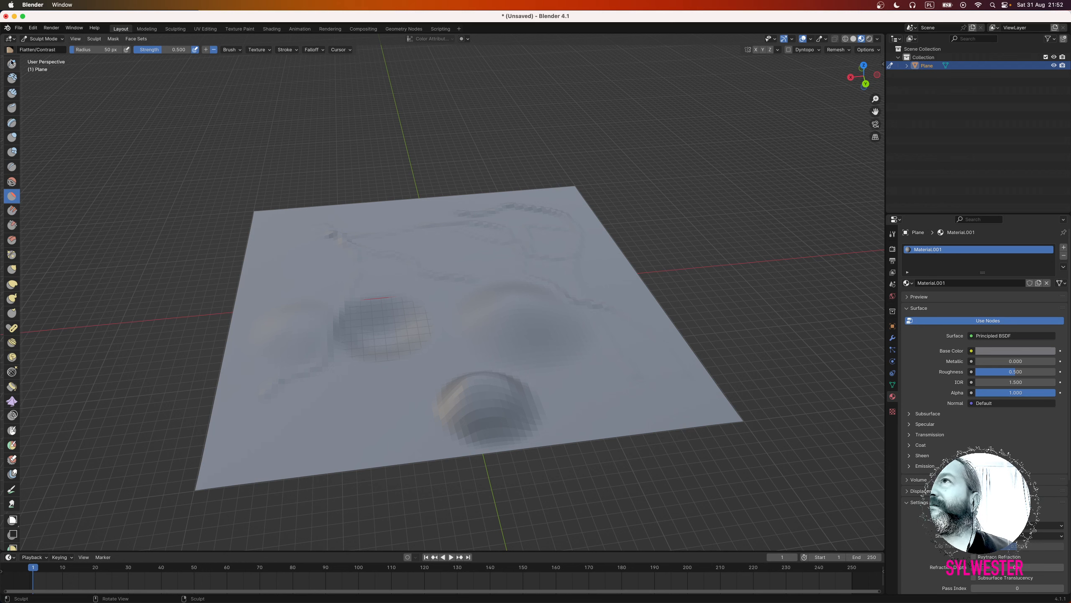
{"action": "left_click", "coordinate": [12, 137]}
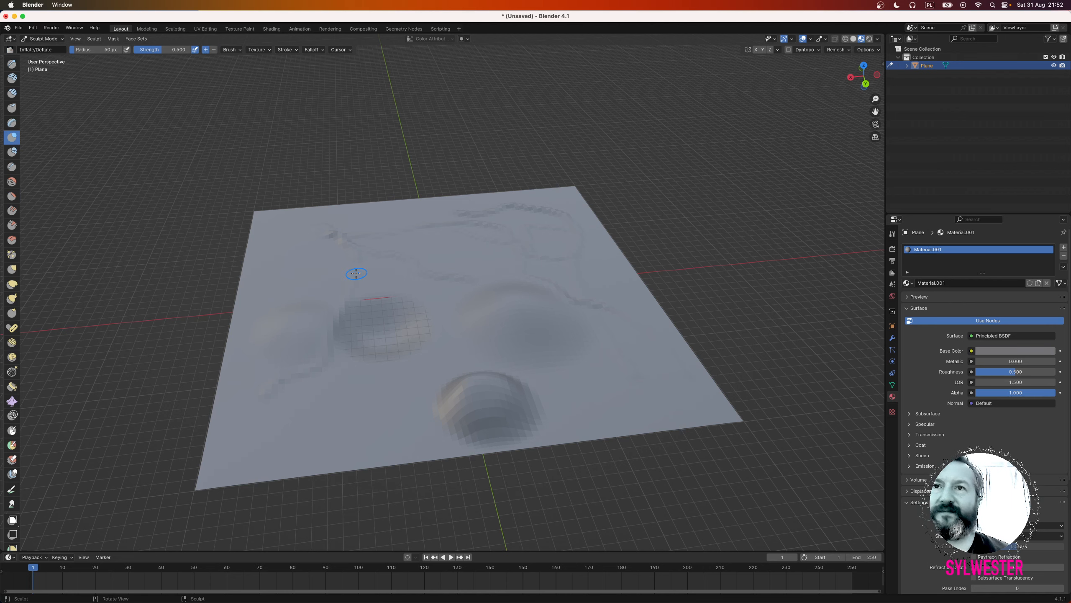
{"action": "middle_click_drag", "start_coordinate": [357, 258], "coordinate": [433, 286]}
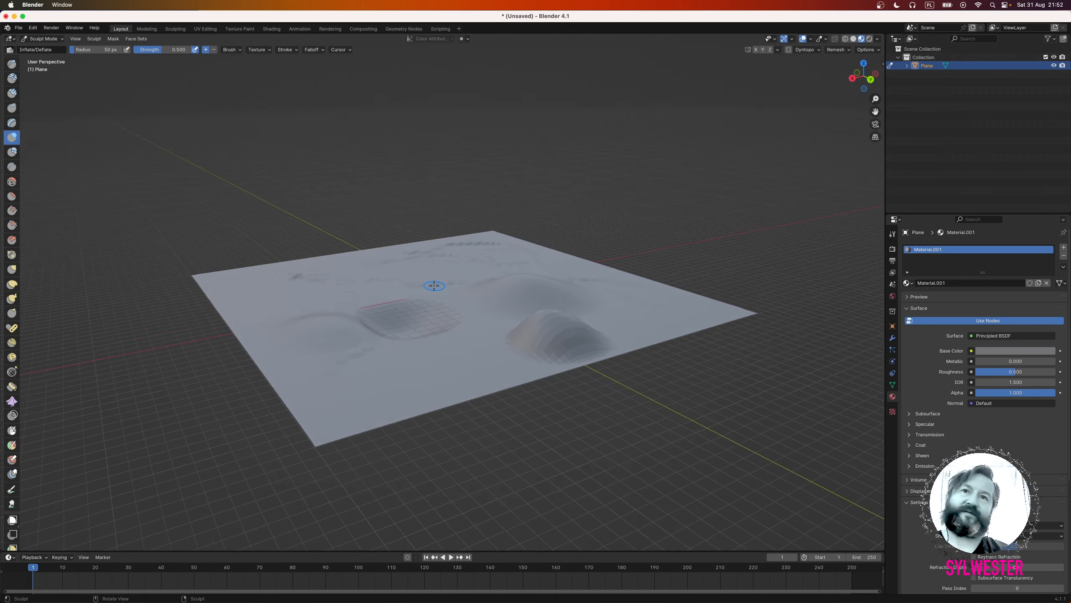
{"action": "scroll", "coordinate": [434, 285], "scroll_direction": "left", "scroll_amount": 10}
{"action": "scroll", "coordinate": [434, 285], "scroll_direction": "right", "scroll_amount": 5}
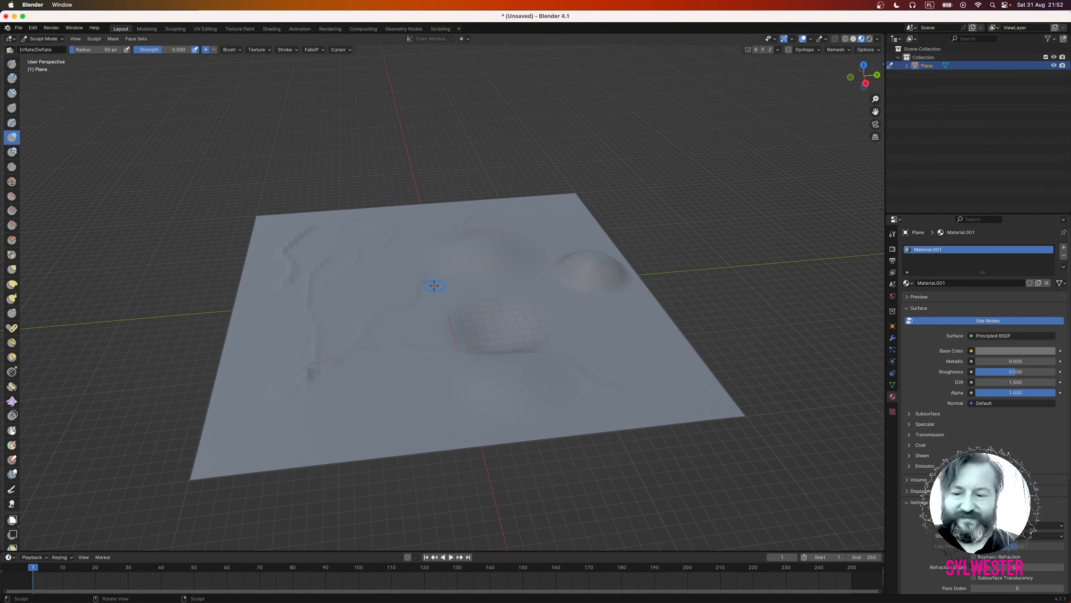
Enter Edit Mode on the plane and select random vertices of its mesh.
{"action": "key", "text": "Tab"}
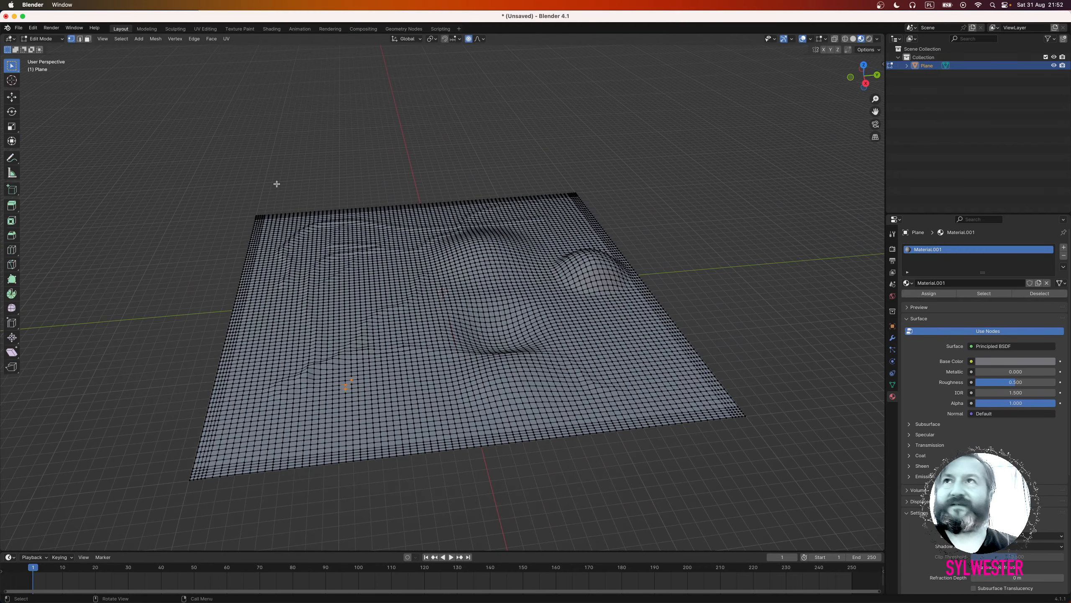
{"action": "left_click", "coordinate": [121, 39]}
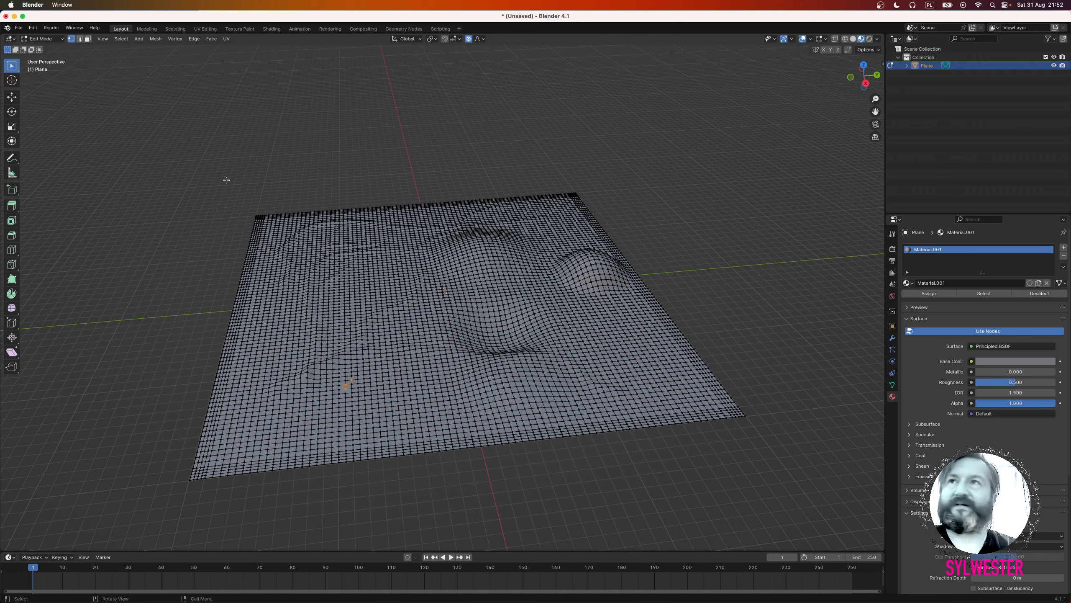
{"action": "left_click", "coordinate": [121, 39]}
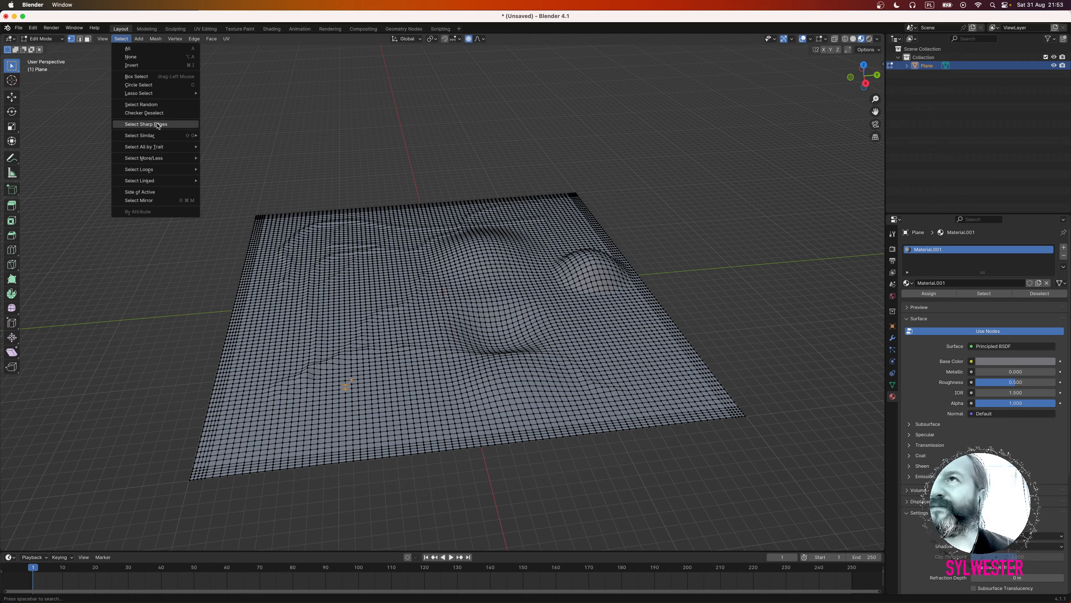
{"action": "left_click", "coordinate": [151, 105]}
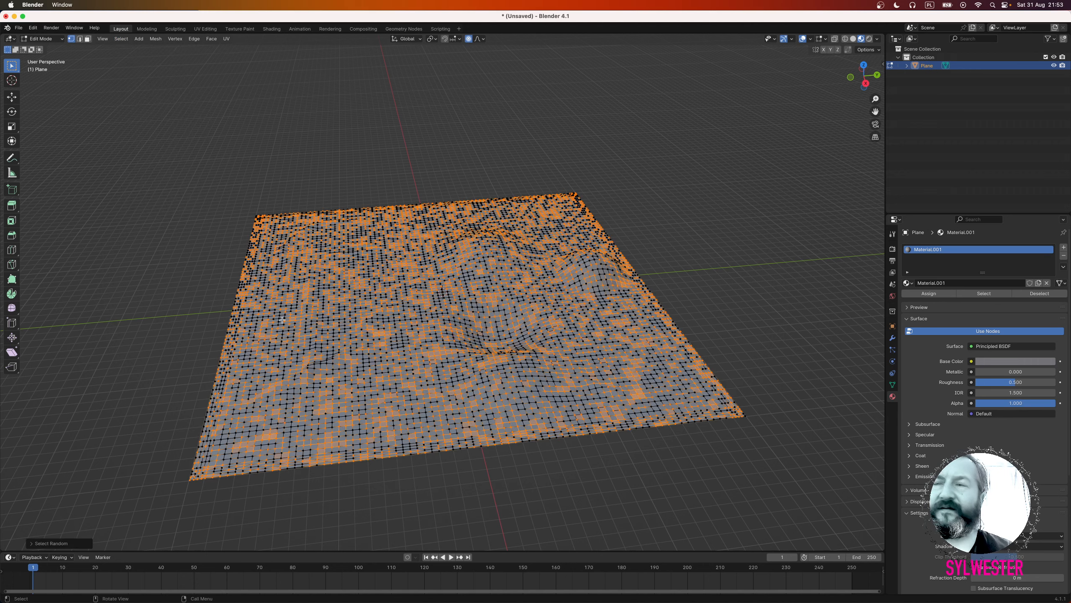
Switch to face selection, clear the selection, and select random faces with a ratio of 0.013 and random seed 45.
{"action": "left_click", "coordinate": [88, 39]}
{"action": "left_click", "coordinate": [280, 156]}
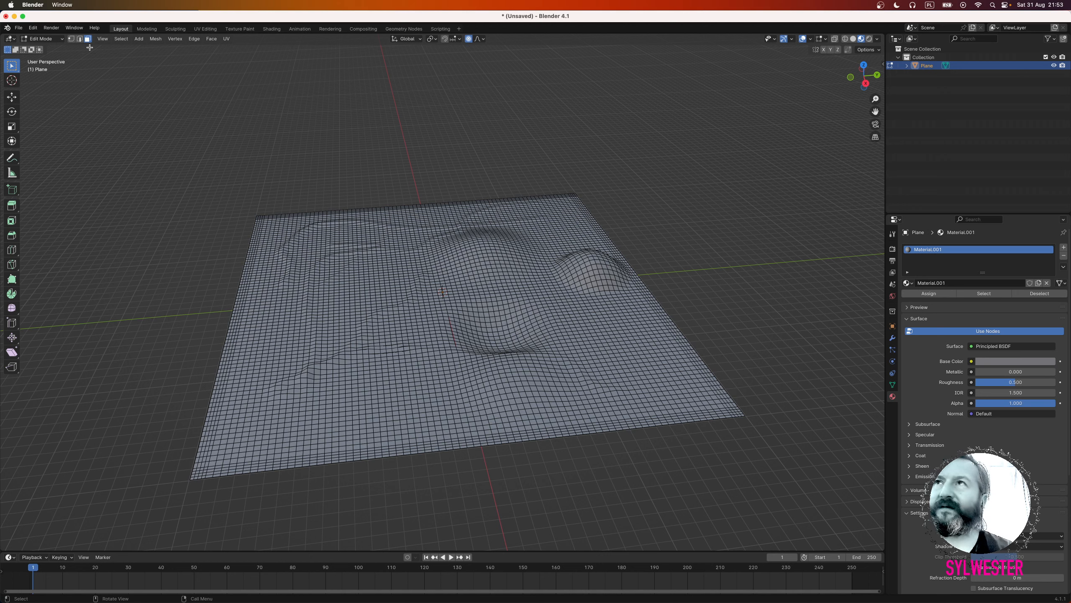
{"action": "left_click", "coordinate": [121, 39]}
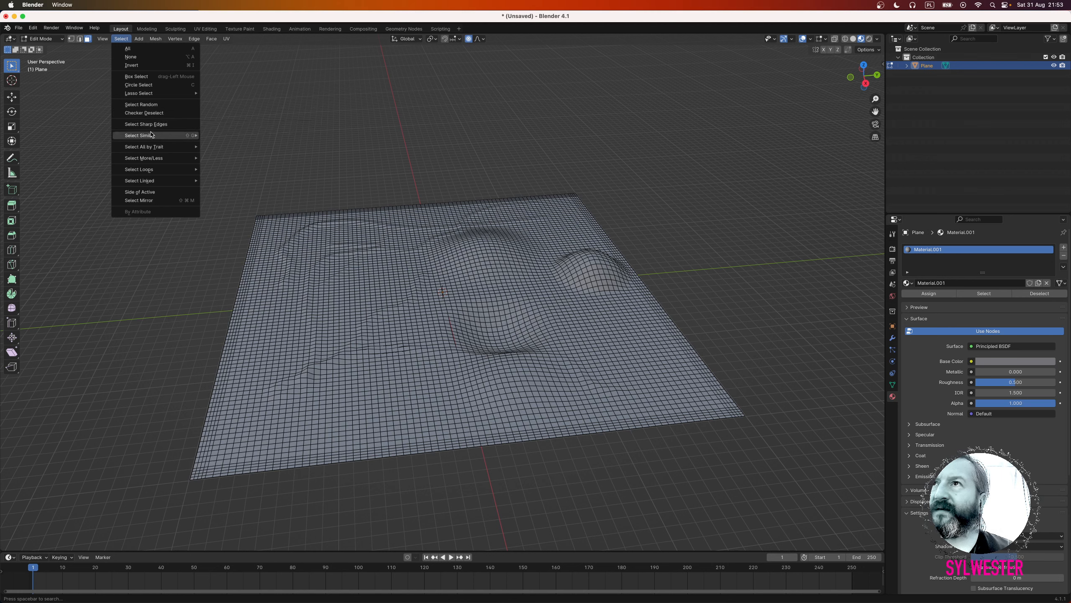
{"action": "mouse_move", "coordinate": [154, 141]}
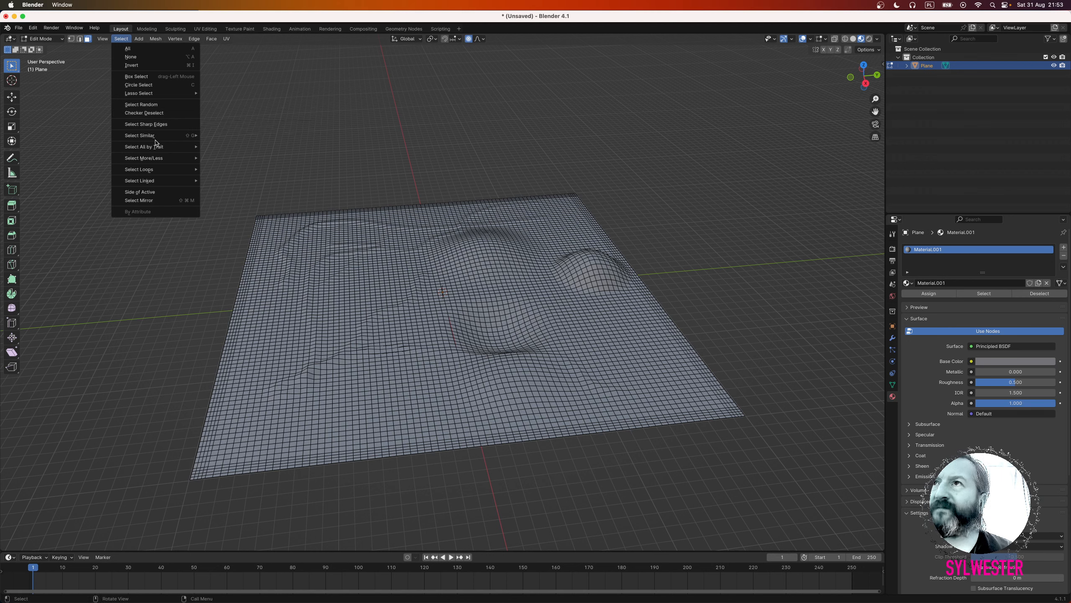
{"action": "left_click", "coordinate": [150, 104]}
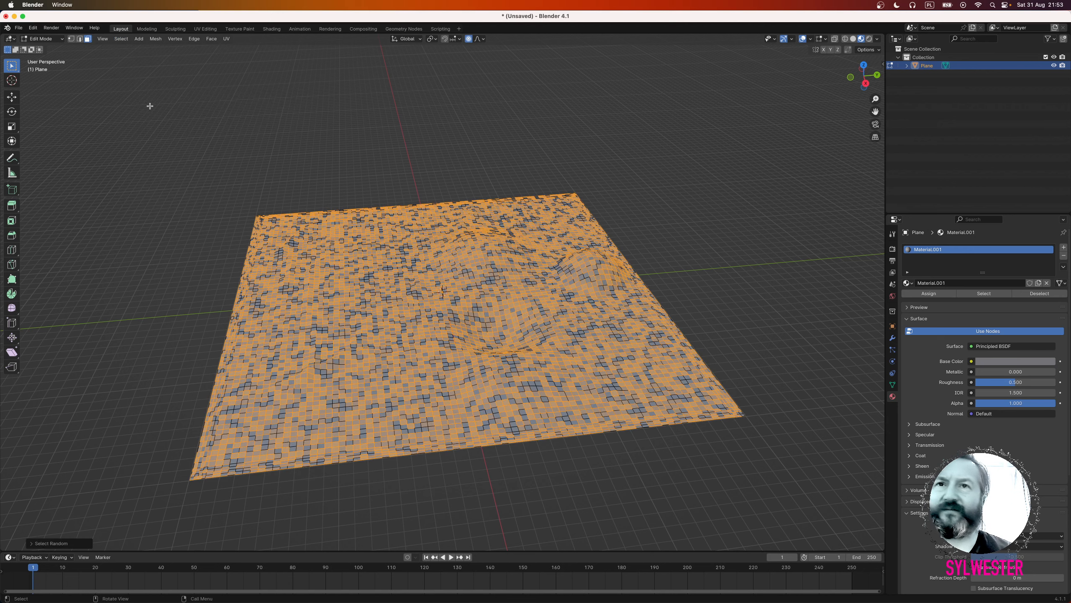
{"action": "left_click", "coordinate": [32, 544]}
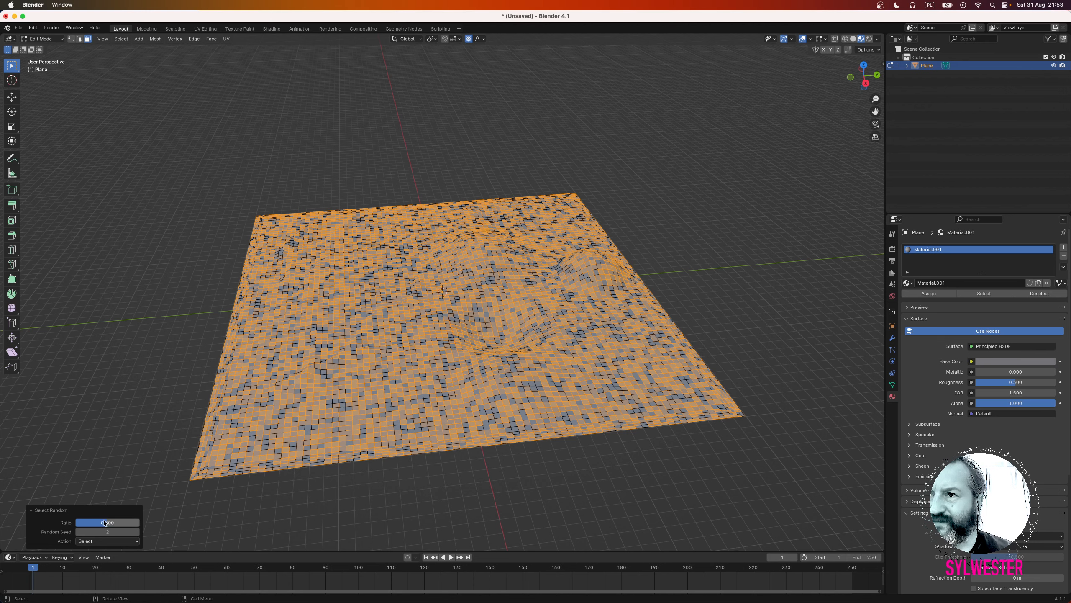
{"action": "left_click_drag", "start_coordinate": [107, 522], "coordinate": [76, 522]}
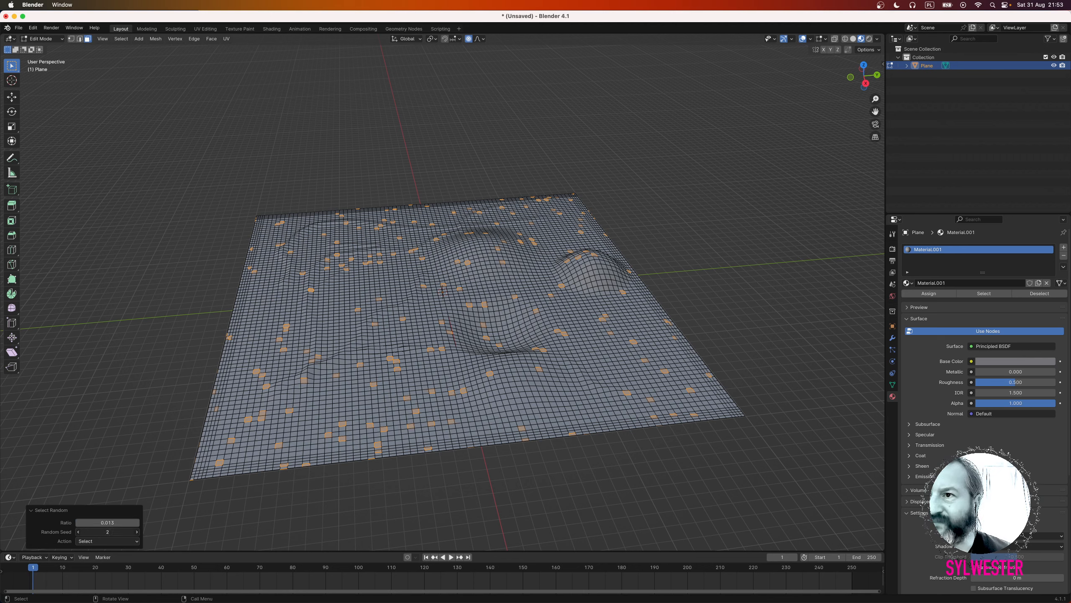
{"action": "left_click_drag", "start_coordinate": [107, 531], "coordinate": [130, 531]}
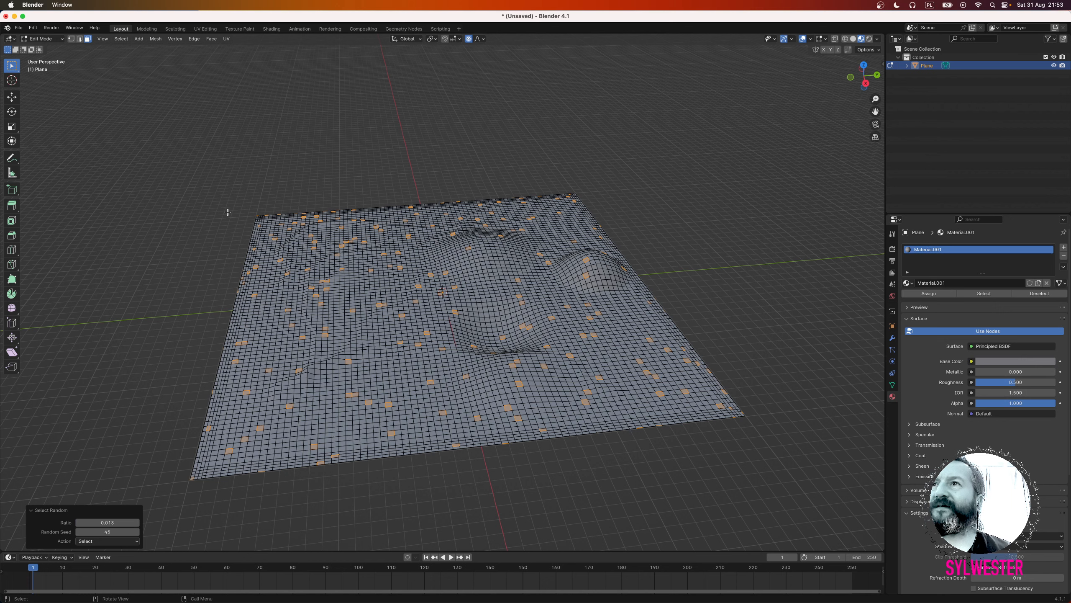
Add three winding bands of faces across the terrain to the selection using Circle Select.
{"action": "left_click", "coordinate": [121, 39]}
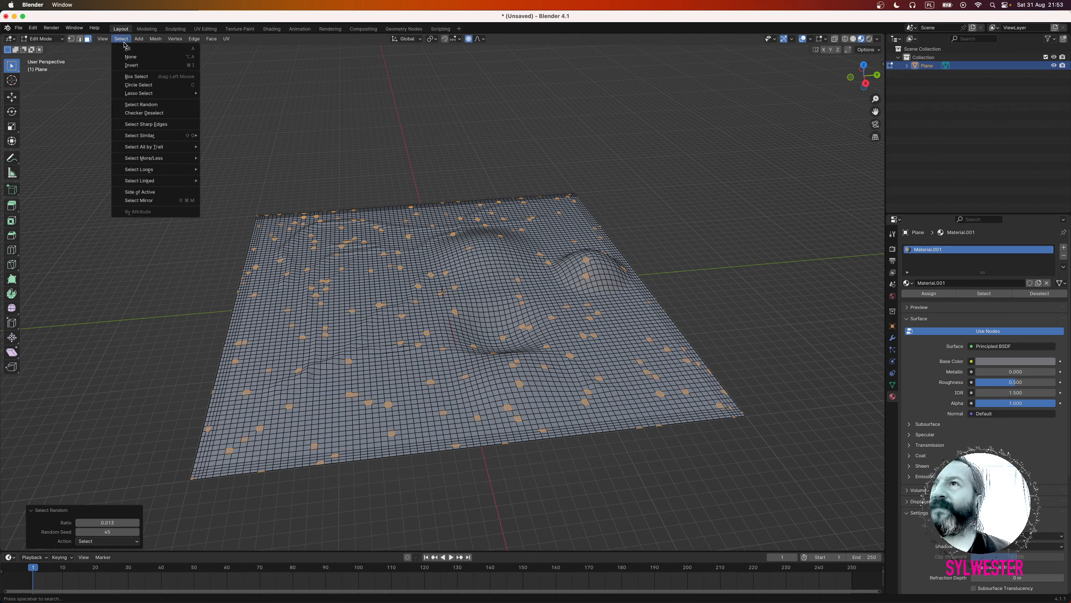
{"action": "left_click", "coordinate": [148, 85]}
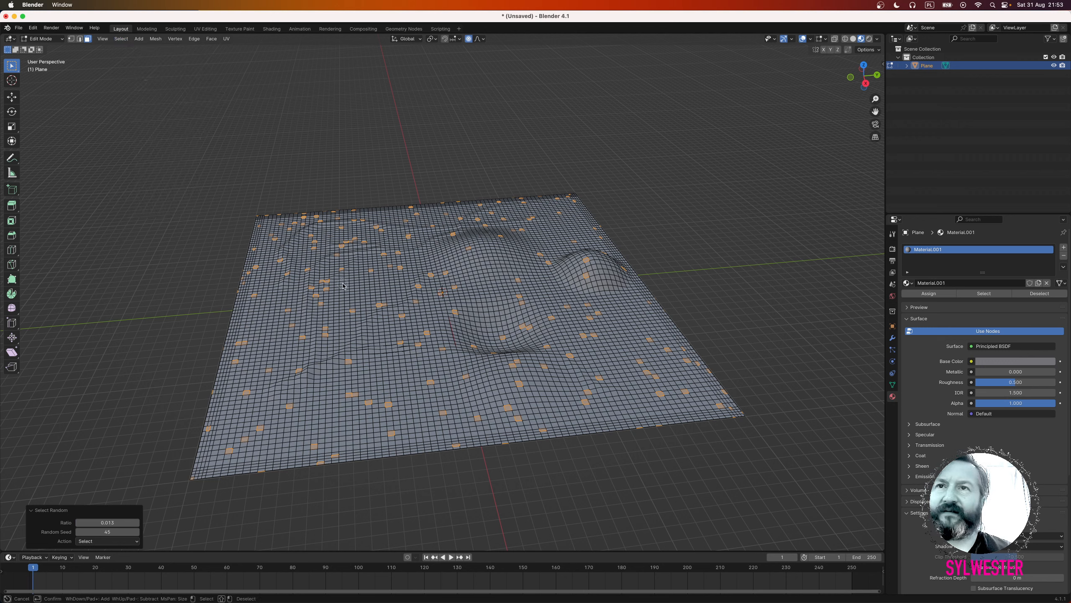
{"action": "mouse_move", "coordinate": [328, 289]}
{"action": "left_mouse_down"}
{"action": "mouse_move", "coordinate": [403, 335]}
{"action": "mouse_move", "coordinate": [431, 370]}
{"action": "left_mouse_up"}
{"action": "mouse_move", "coordinate": [530, 244]}
{"action": "left_mouse_down"}
{"action": "mouse_move", "coordinate": [550, 222]}
{"action": "mouse_move", "coordinate": [490, 215]}
{"action": "mouse_move", "coordinate": [341, 225]}
{"action": "left_mouse_up"}
{"action": "mouse_move", "coordinate": [262, 388]}
{"action": "left_mouse_down"}
{"action": "mouse_move", "coordinate": [301, 410]}
{"action": "mouse_move", "coordinate": [454, 431]}
{"action": "mouse_move", "coordinate": [517, 426]}
{"action": "mouse_move", "coordinate": [528, 413]}
{"action": "left_mouse_up"}
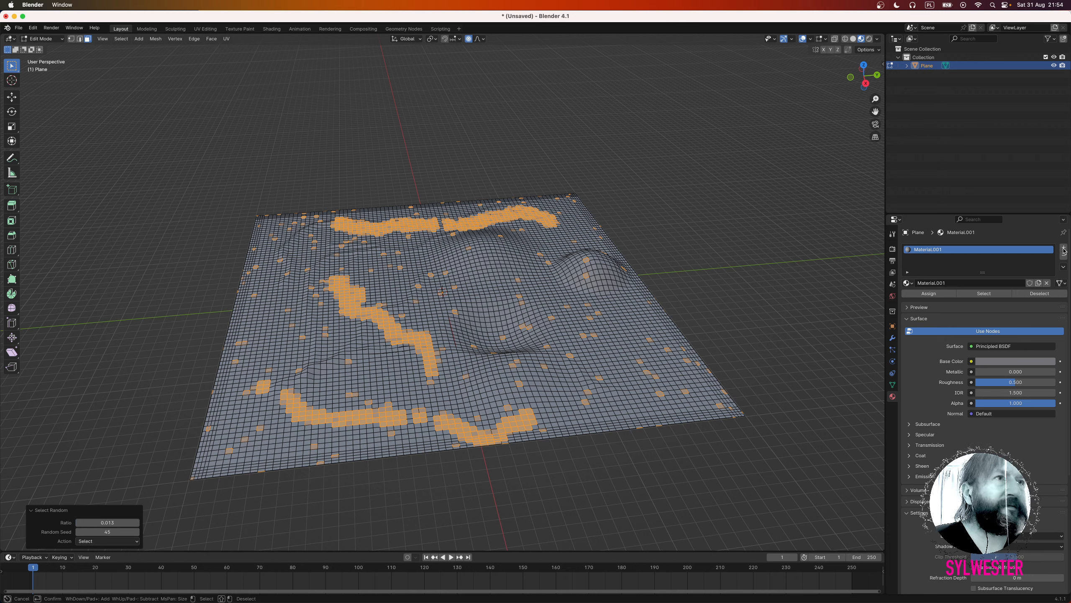
{"action": "key", "text": "Escape"}
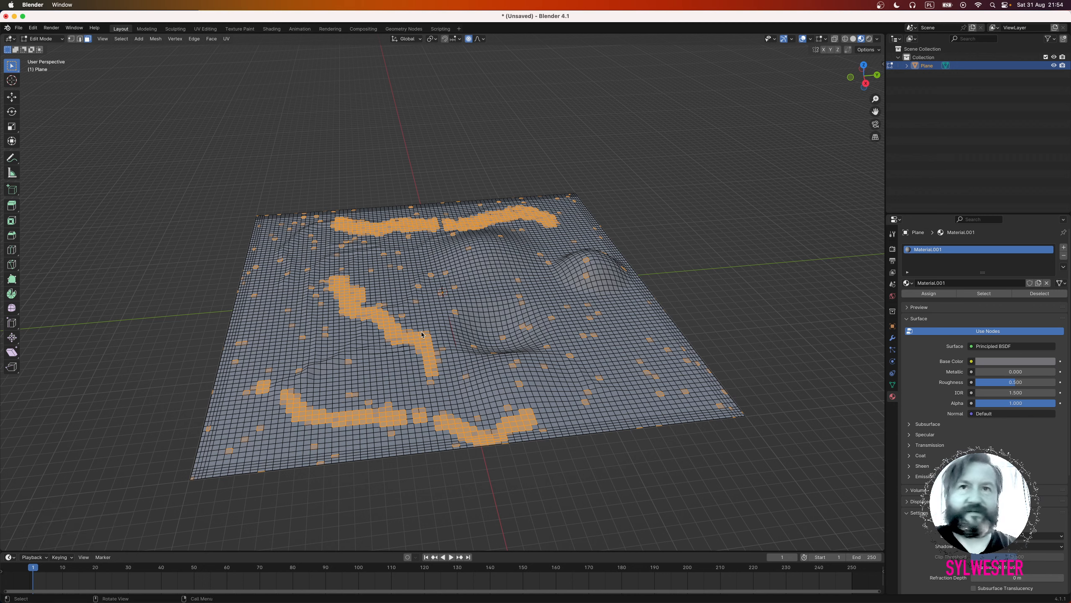
Create a second material with a near-black base colour in a new slot and assign it to the selected faces.
{"action": "left_click", "coordinate": [1063, 250]}
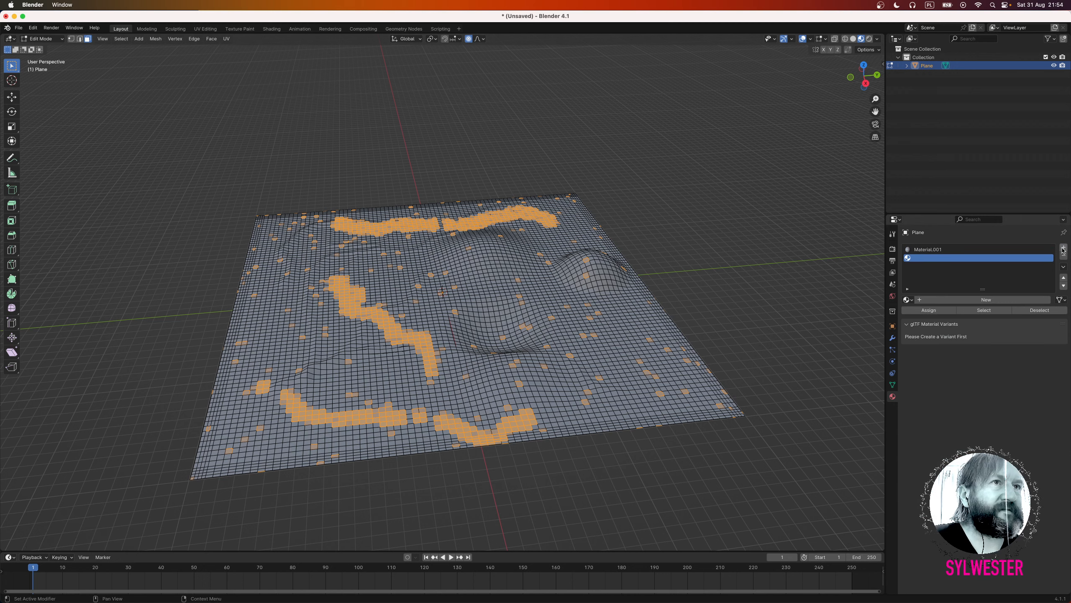
{"action": "left_click", "coordinate": [970, 300]}
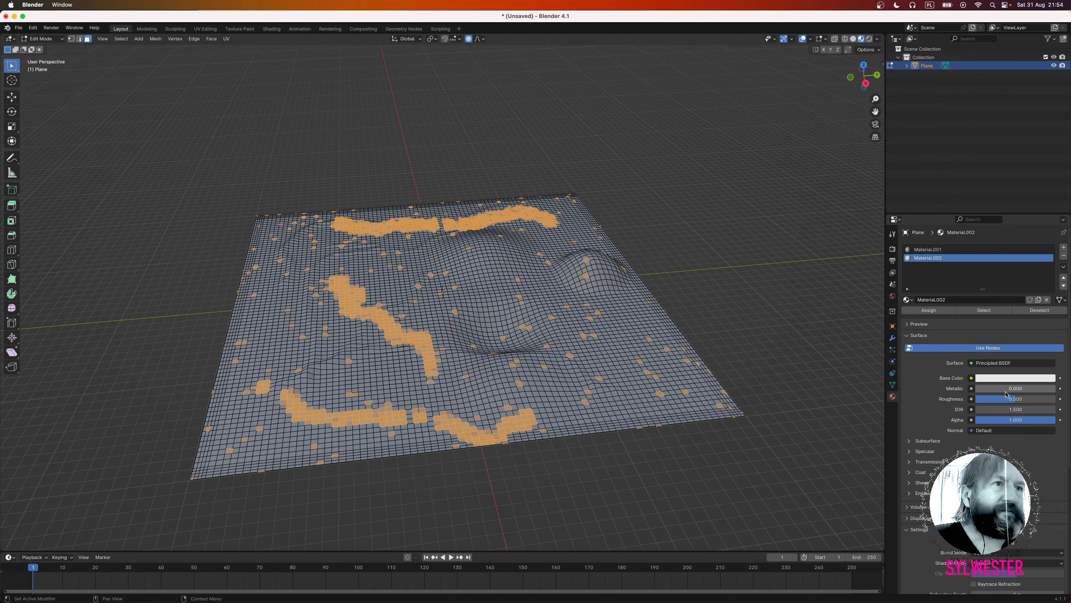
{"action": "left_click", "coordinate": [1014, 380]}
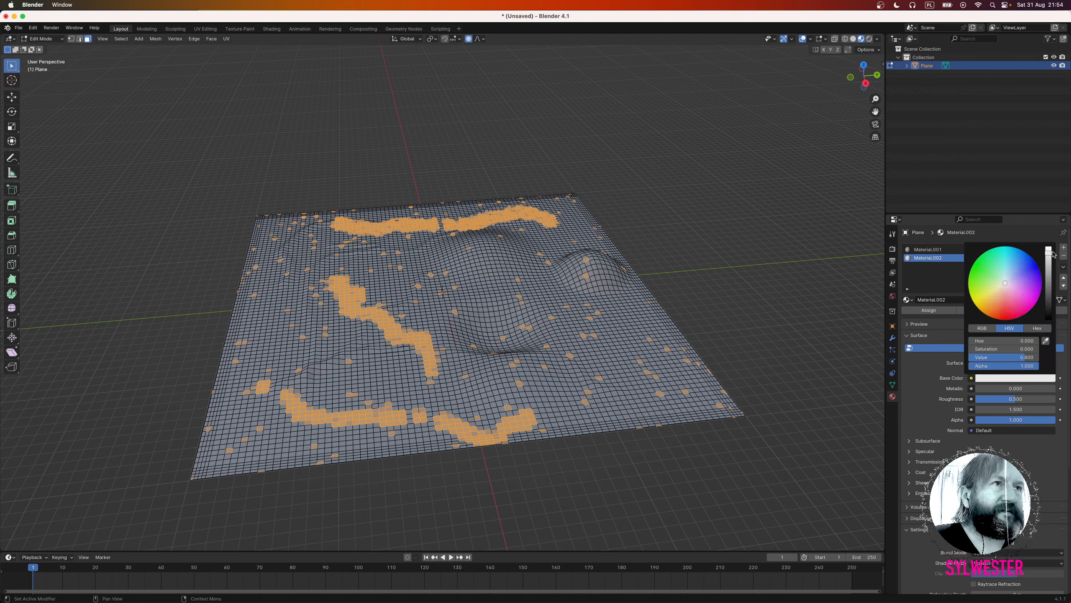
{"action": "left_click", "coordinate": [1002, 380]}
{"action": "left_click_drag", "start_coordinate": [1049, 251], "coordinate": [1049, 304]}
{"action": "left_click", "coordinate": [928, 310]}
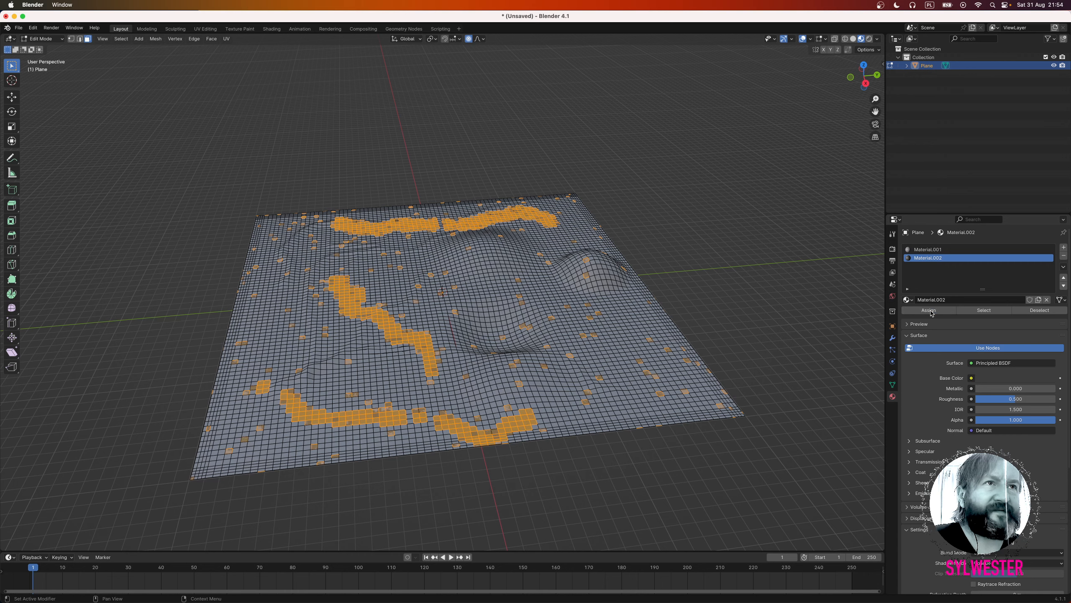
Switch the plane to Object Mode and apply Shade Smooth to it.
{"action": "key", "text": "ctrl+Tab"}
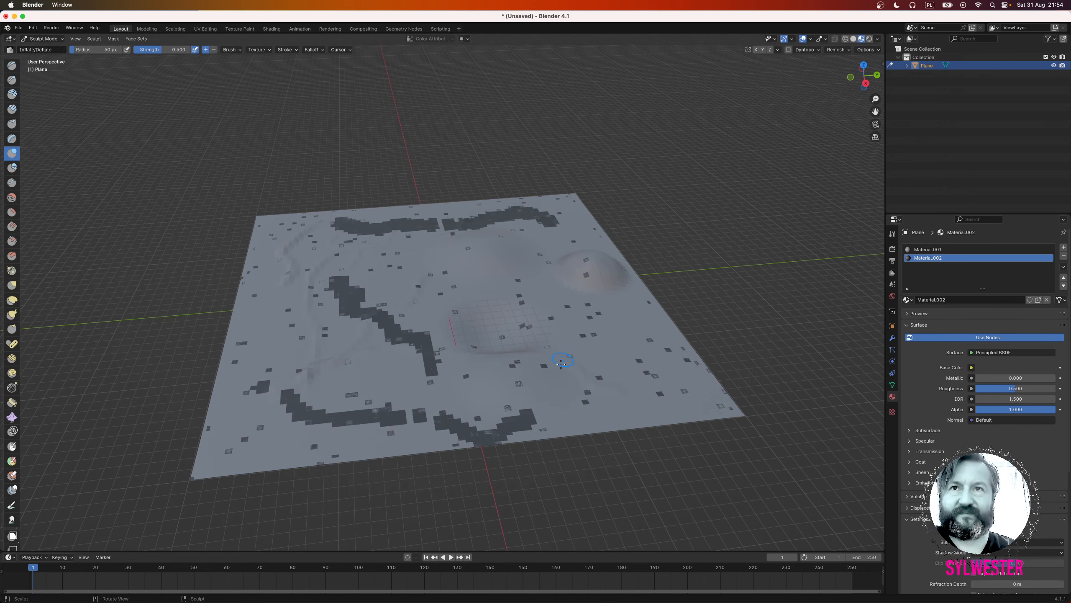
{"action": "middle_click_drag", "start_coordinate": [555, 364], "coordinate": [557, 367]}
{"action": "key", "text": "Tab"}
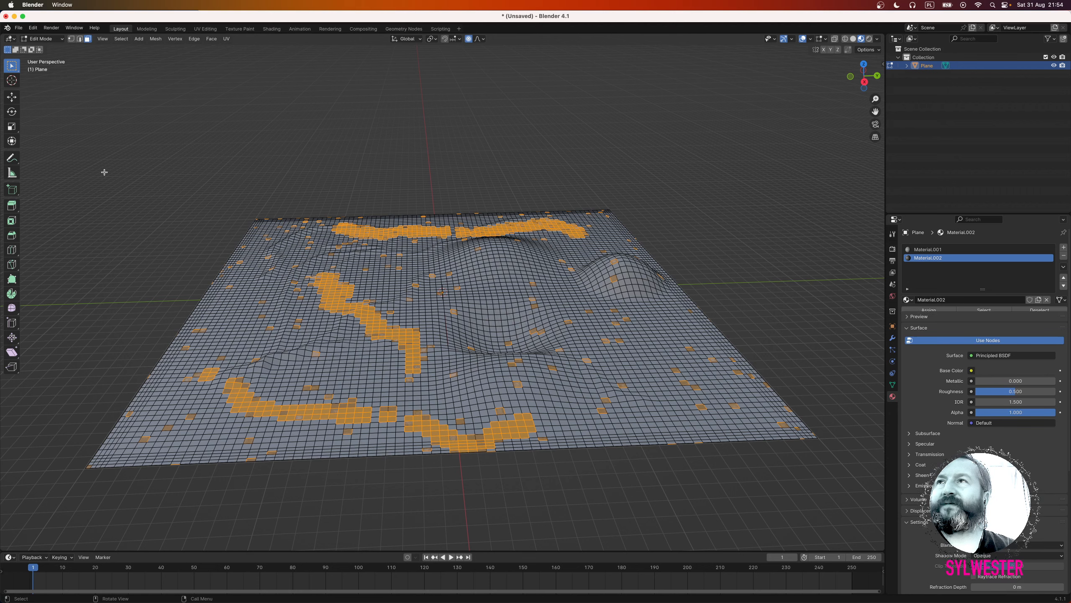
{"action": "left_click", "coordinate": [41, 38]}
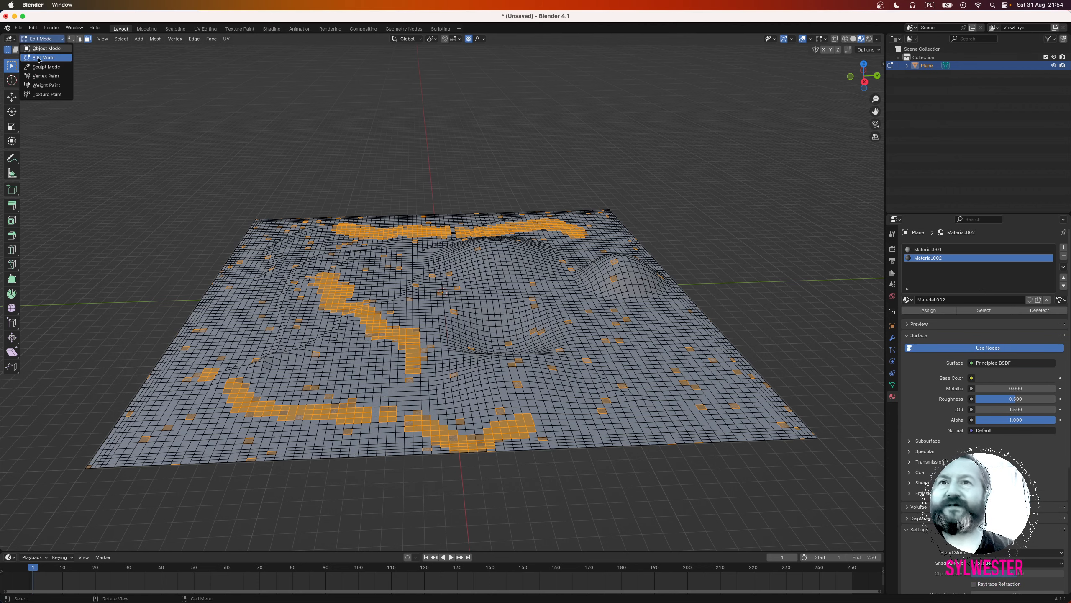
{"action": "left_click", "coordinate": [41, 48]}
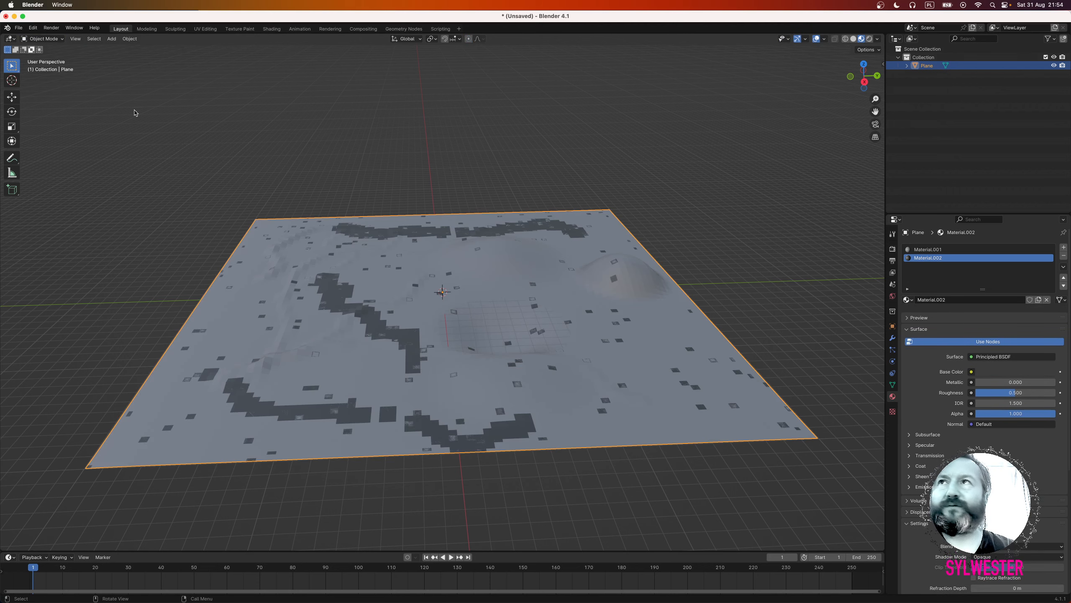
{"action": "right_click", "coordinate": [264, 305]}
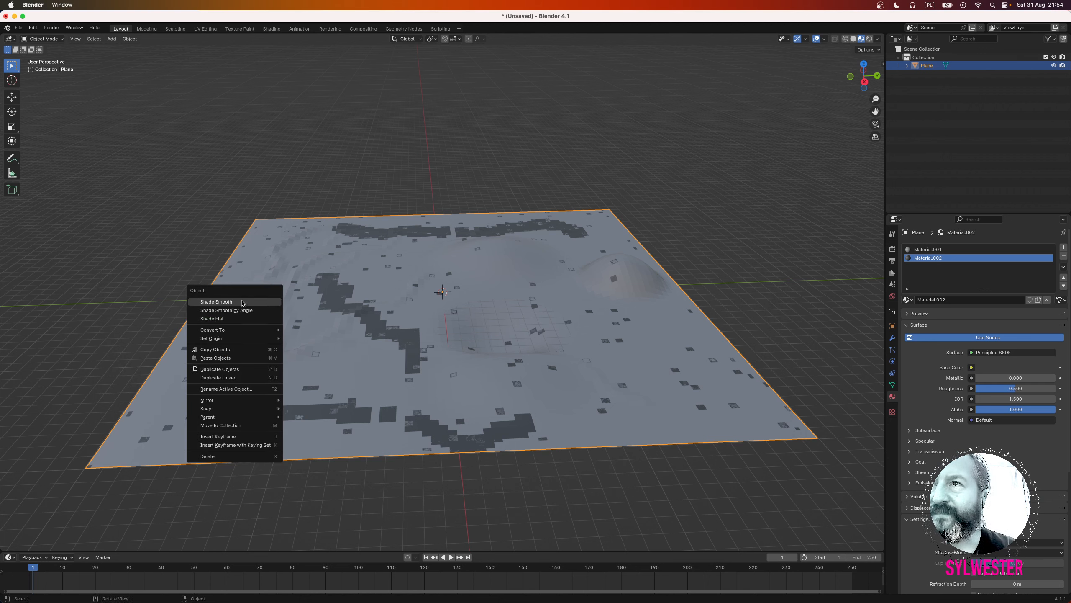
{"action": "left_click", "coordinate": [243, 303]}
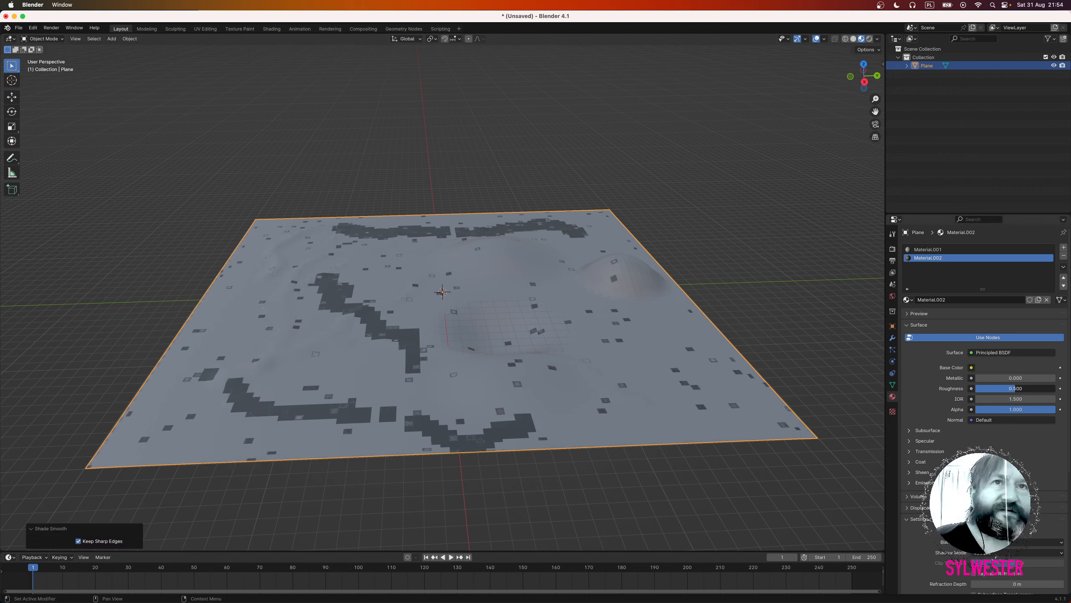
Set the roughness of the terrain's base material, Material.001, to 0.199.
{"action": "left_click", "coordinate": [936, 250]}
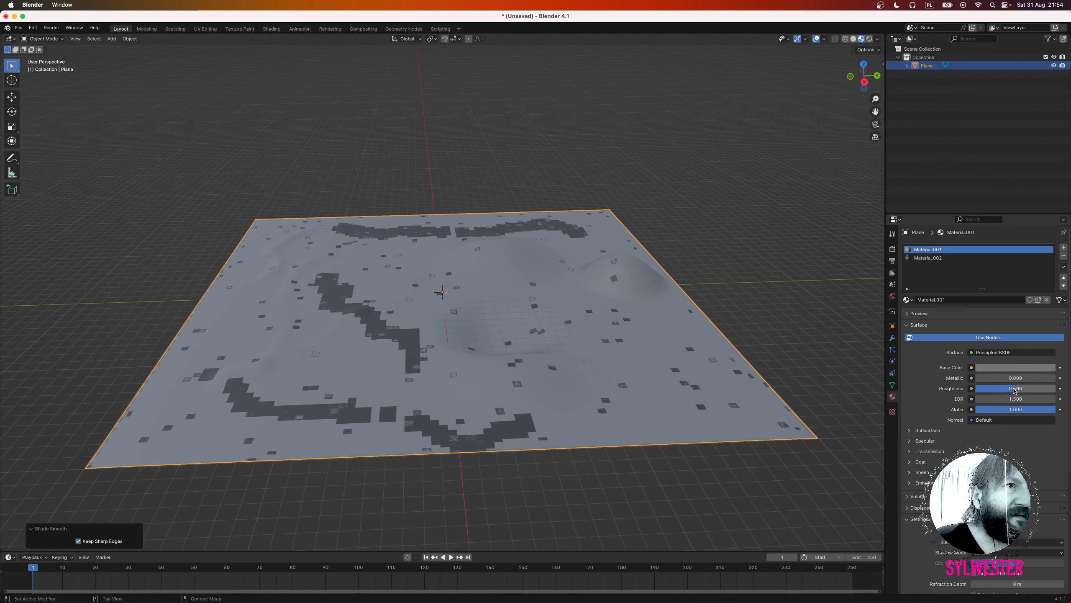
{"action": "left_click_drag", "start_coordinate": [1015, 388], "coordinate": [986, 388]}
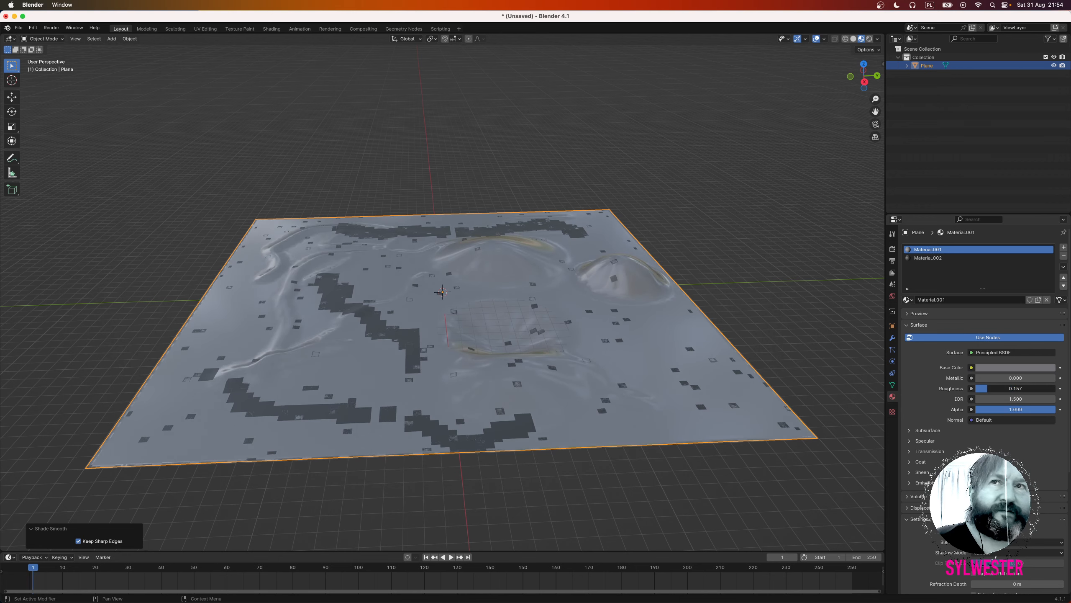
{"action": "middle_click_drag", "start_coordinate": [839, 356], "coordinate": [767, 353]}
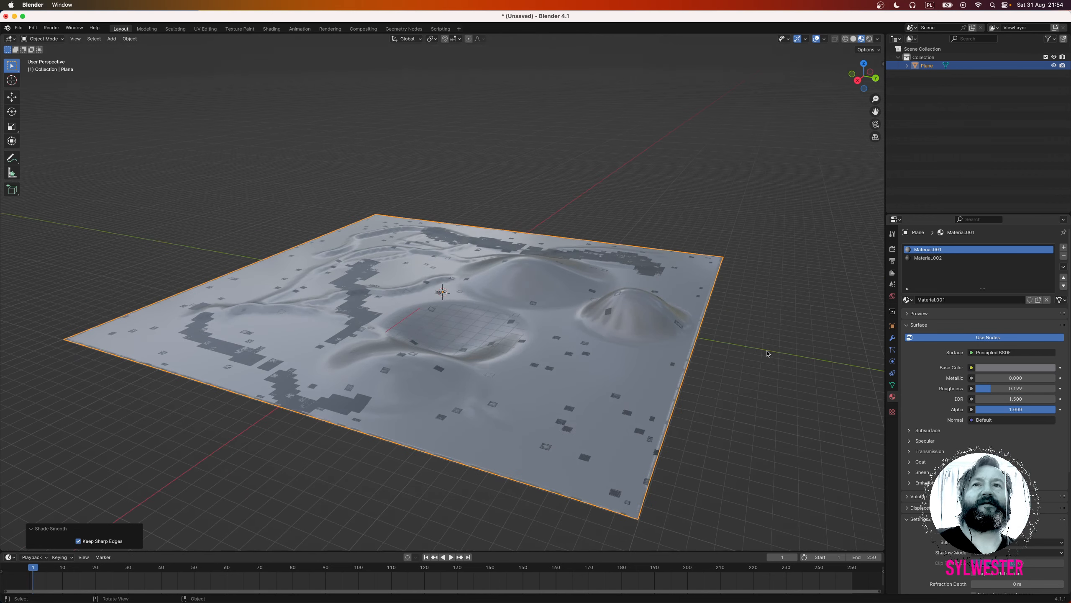
Start a glTF 2.0 export to the Desktop folder with the file name first-world-ground-1, remembering the export settings.
{"action": "left_click", "coordinate": [18, 28]}
{"action": "mouse_move", "coordinate": [44, 155]}
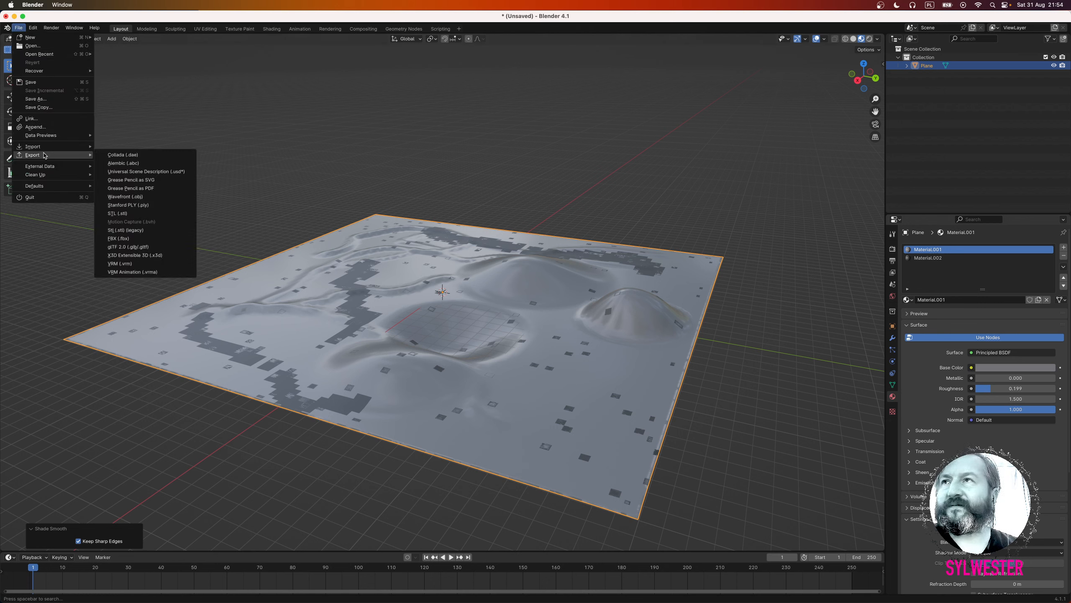
{"action": "left_click", "coordinate": [140, 247]}
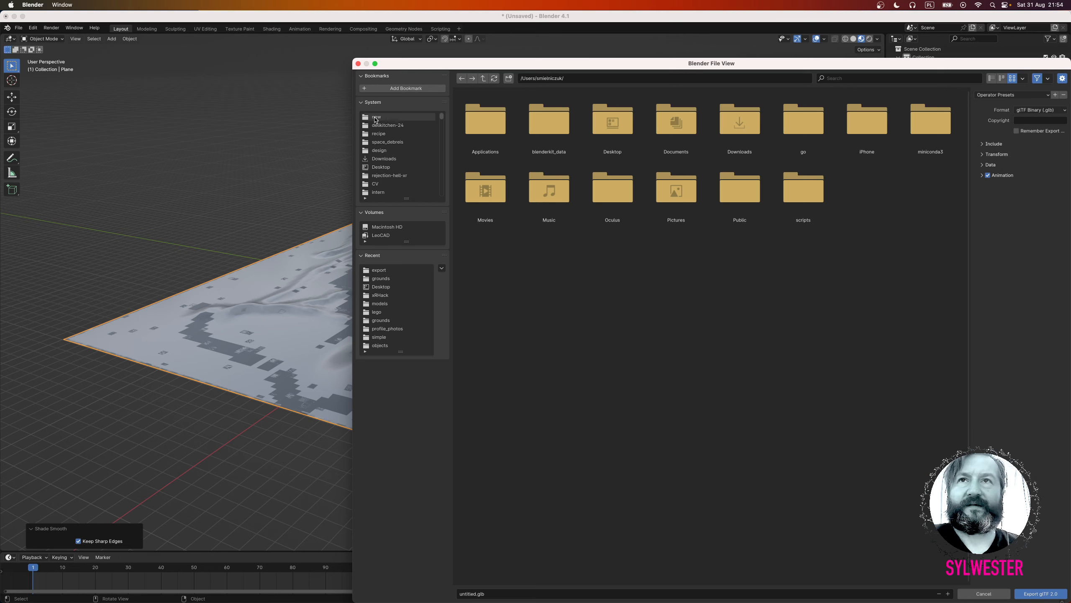
{"action": "left_click", "coordinate": [381, 166]}
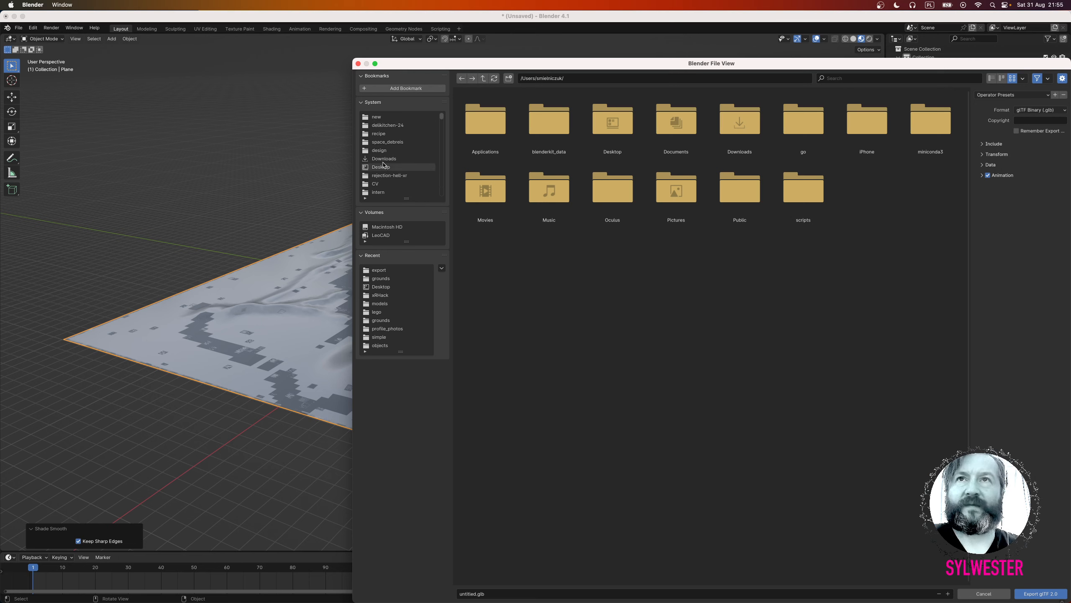
{"action": "left_click", "coordinate": [500, 593]}
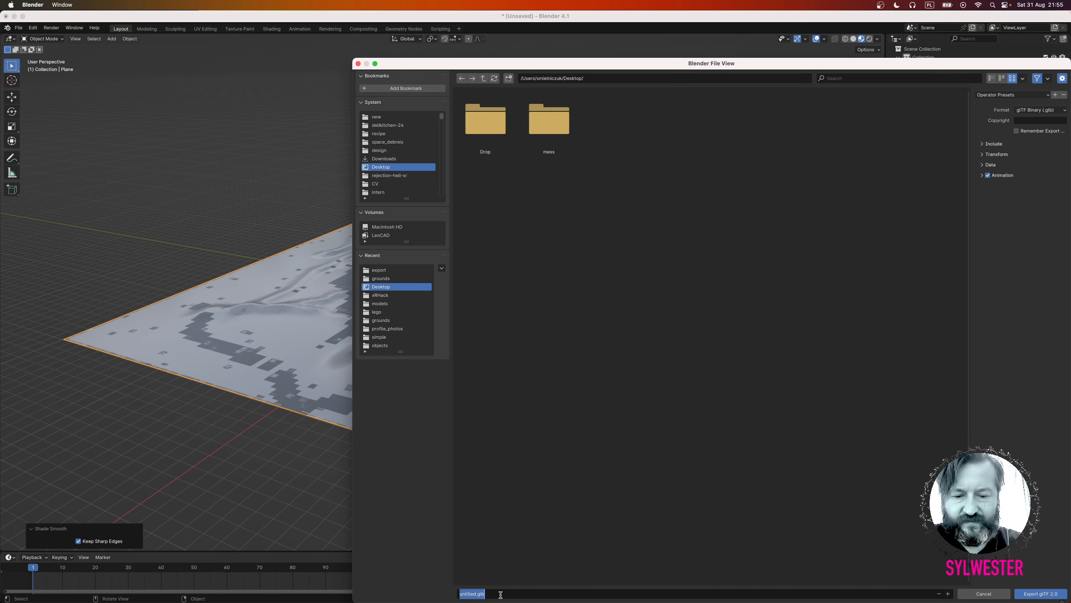
{"action": "type", "text": "first-world-ground1"}
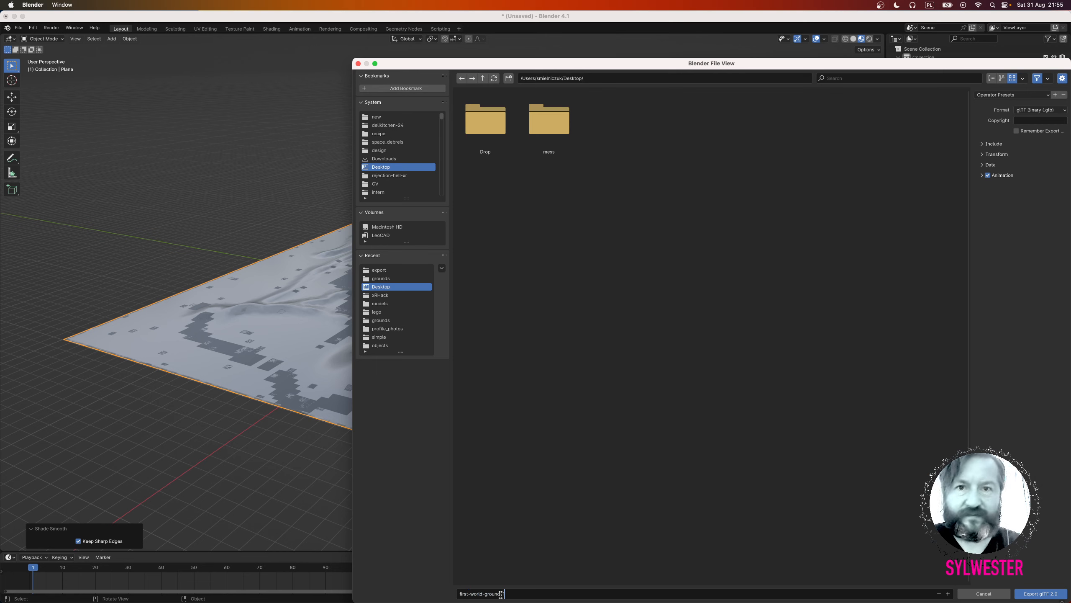
{"action": "key", "text": "super+a"}
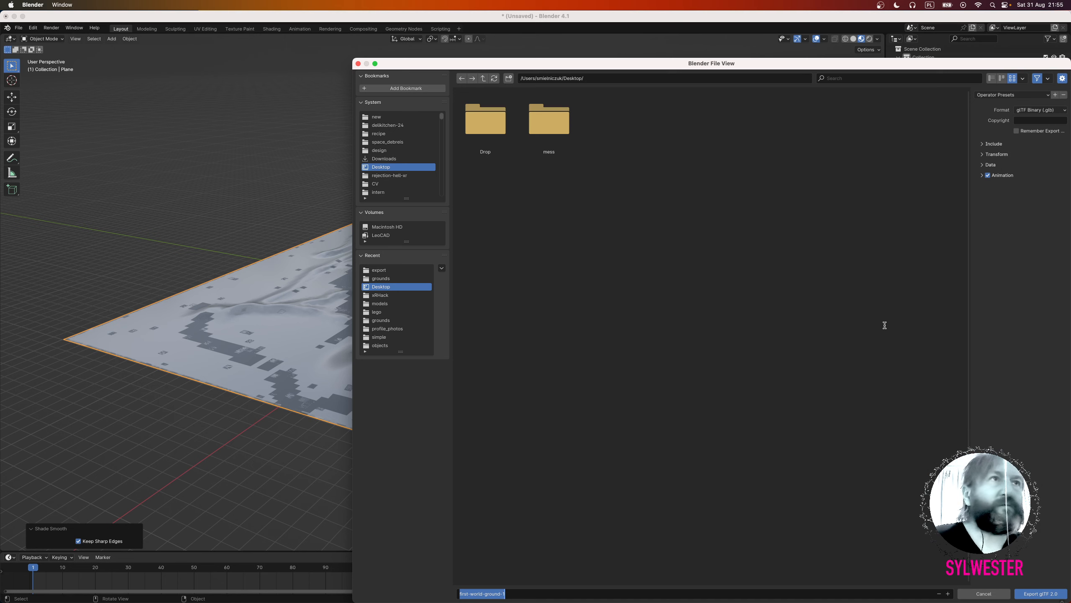
{"action": "left_click_drag", "start_coordinate": [932, 67], "coordinate": [652, 62]}
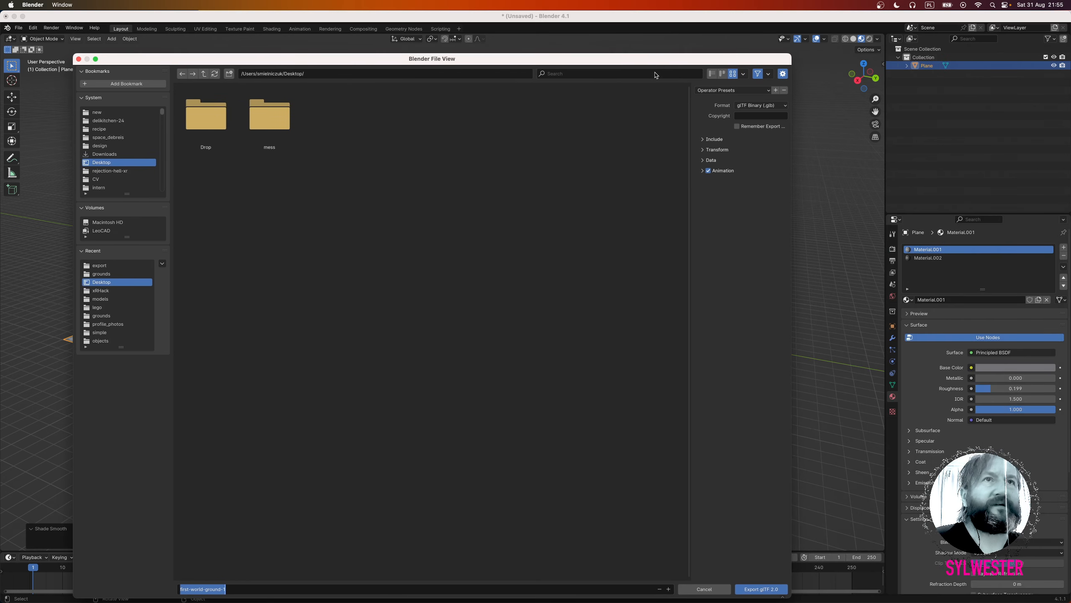
{"action": "key", "text": "Return"}
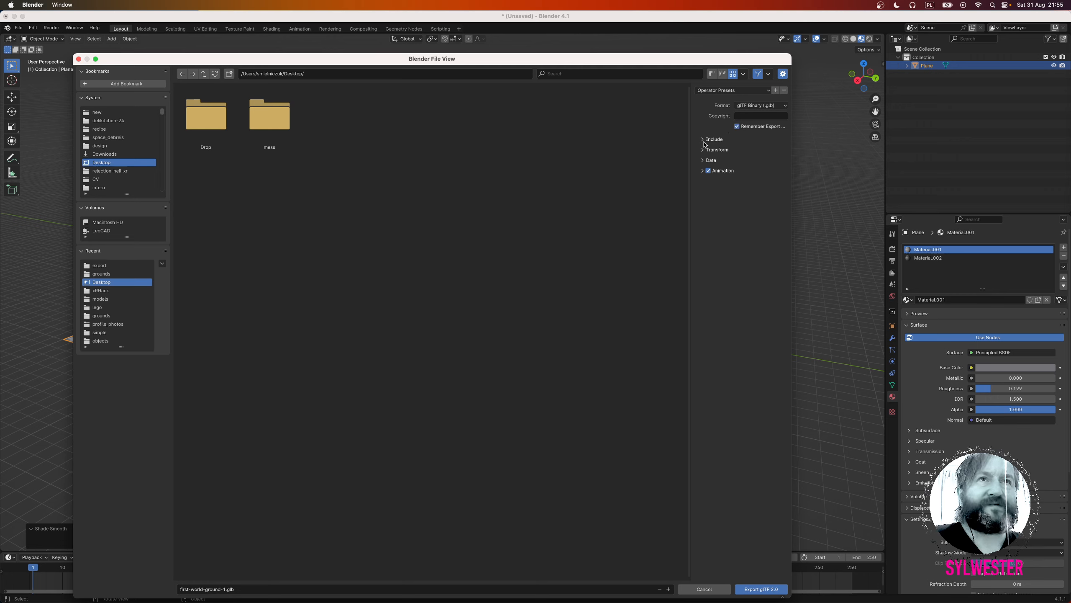
Set the exported material images to WebP Format and enable mesh compression.
{"action": "left_click", "coordinate": [702, 172]}
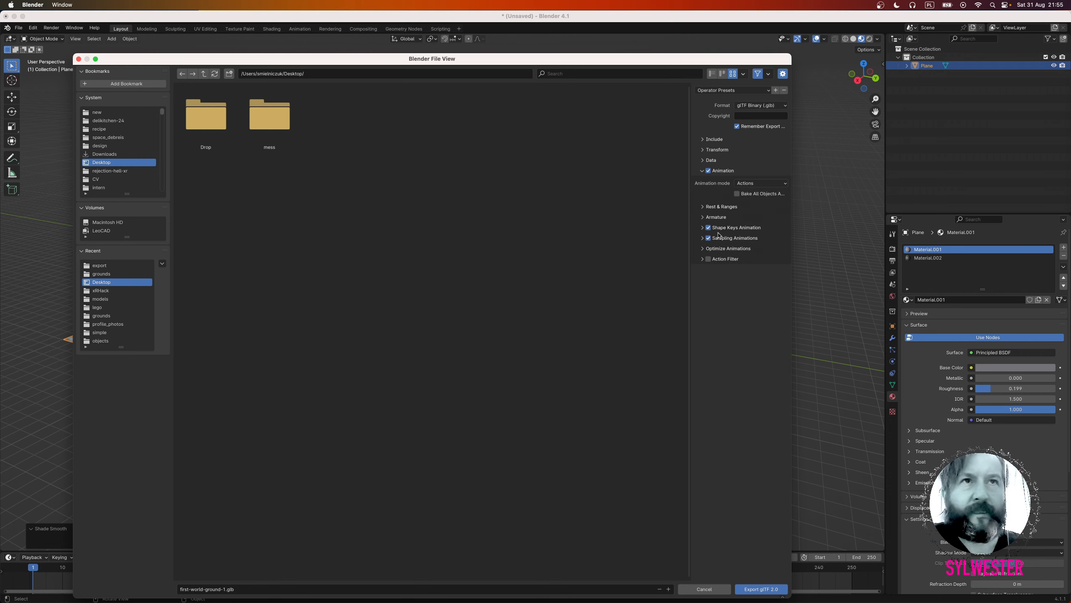
{"action": "left_click", "coordinate": [703, 160]}
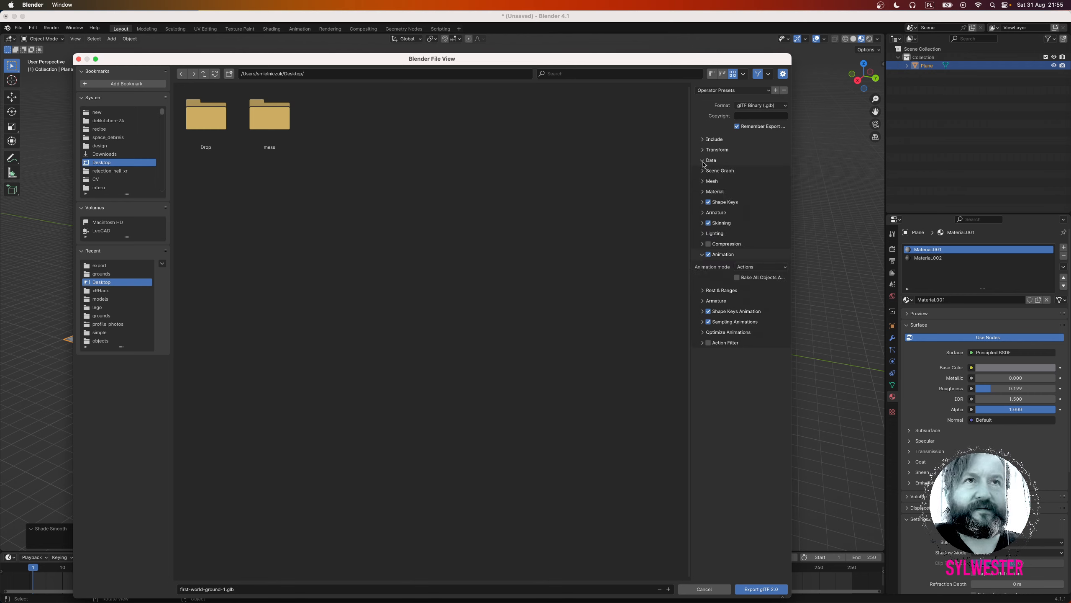
{"action": "left_click", "coordinate": [704, 191]}
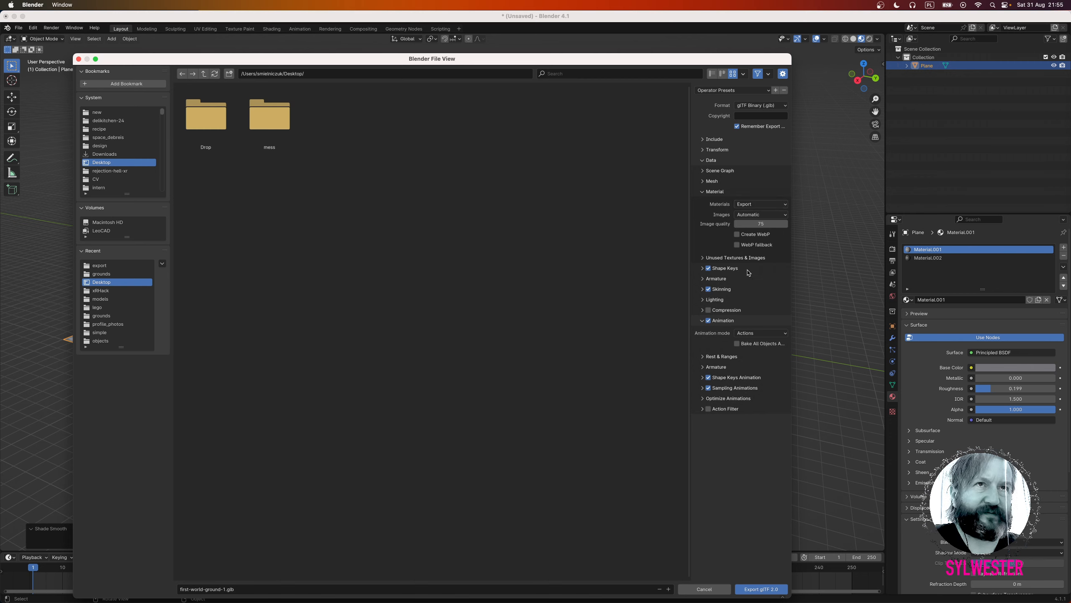
{"action": "left_click", "coordinate": [771, 215]}
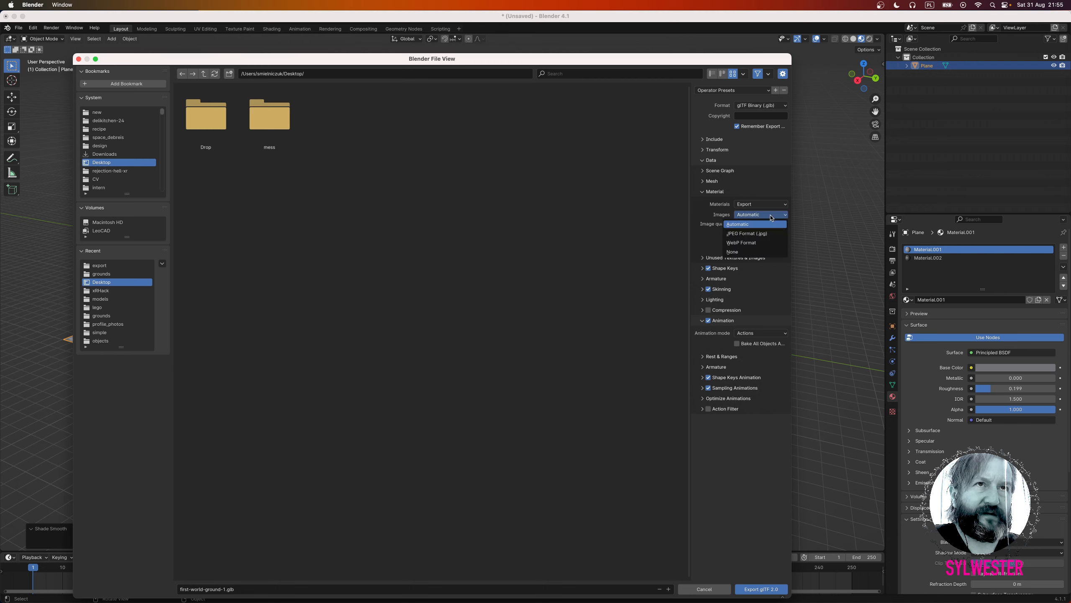
{"action": "left_click", "coordinate": [747, 244]}
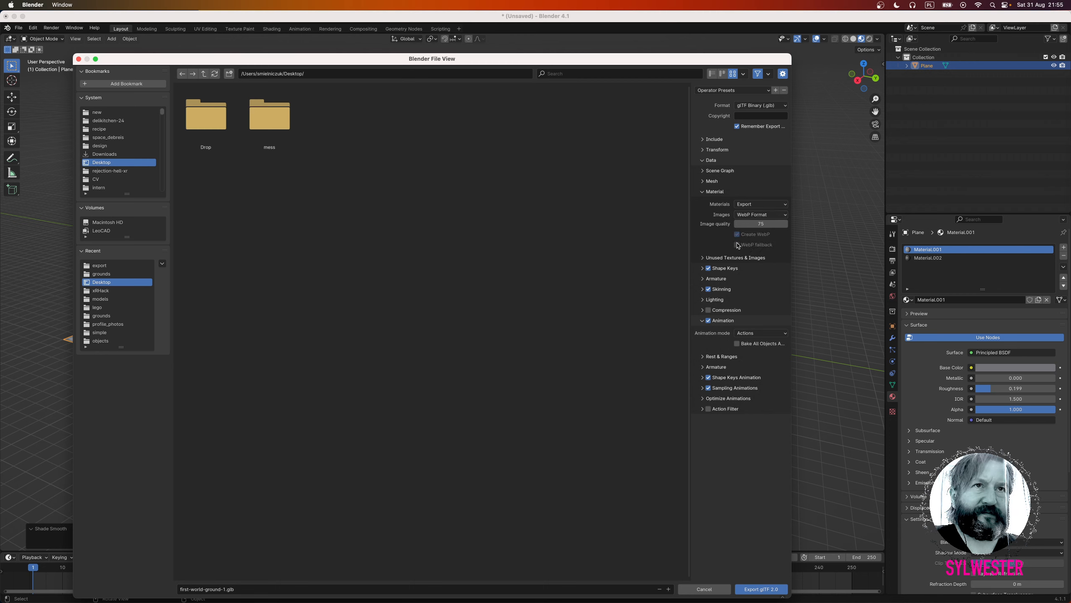
{"action": "left_click", "coordinate": [703, 310]}
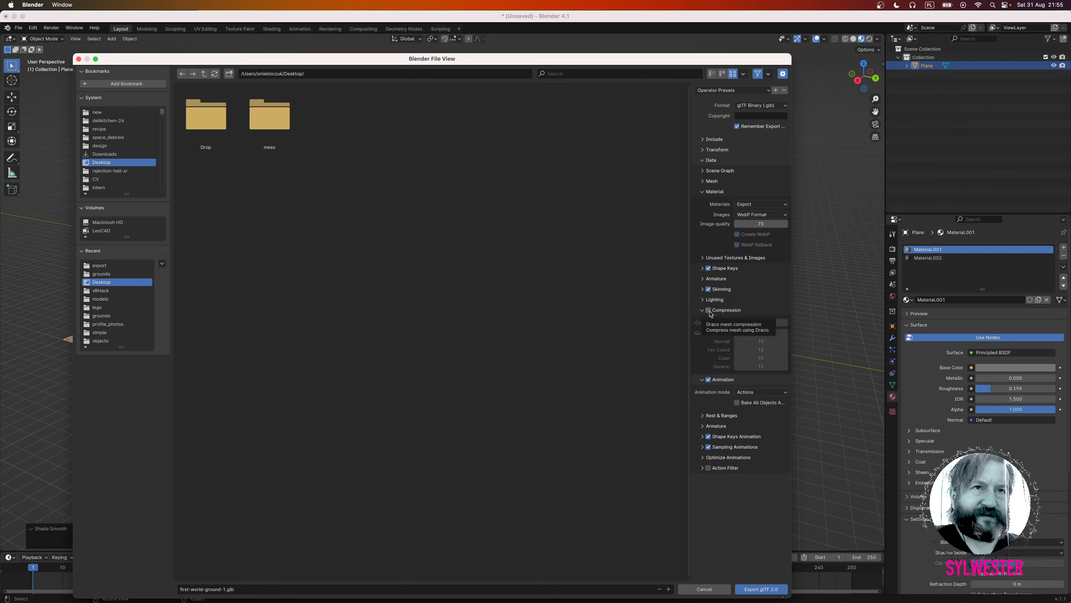
{"action": "left_click", "coordinate": [708, 310]}
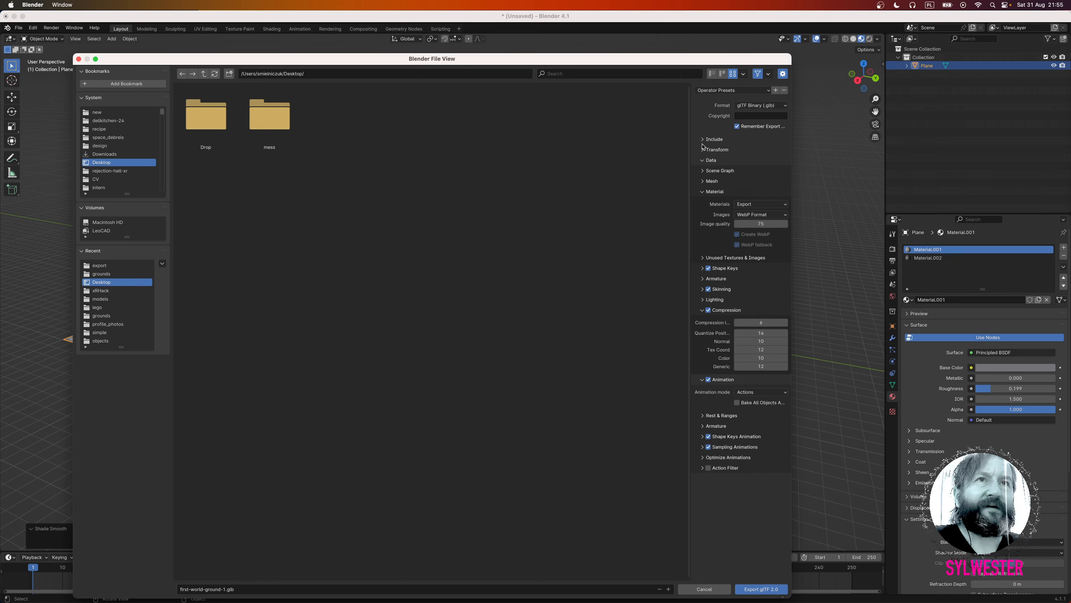
Enable Apply Modifiers in the mesh data options of the export.
{"action": "left_click", "coordinate": [703, 161]}
{"action": "left_click", "coordinate": [704, 162]}
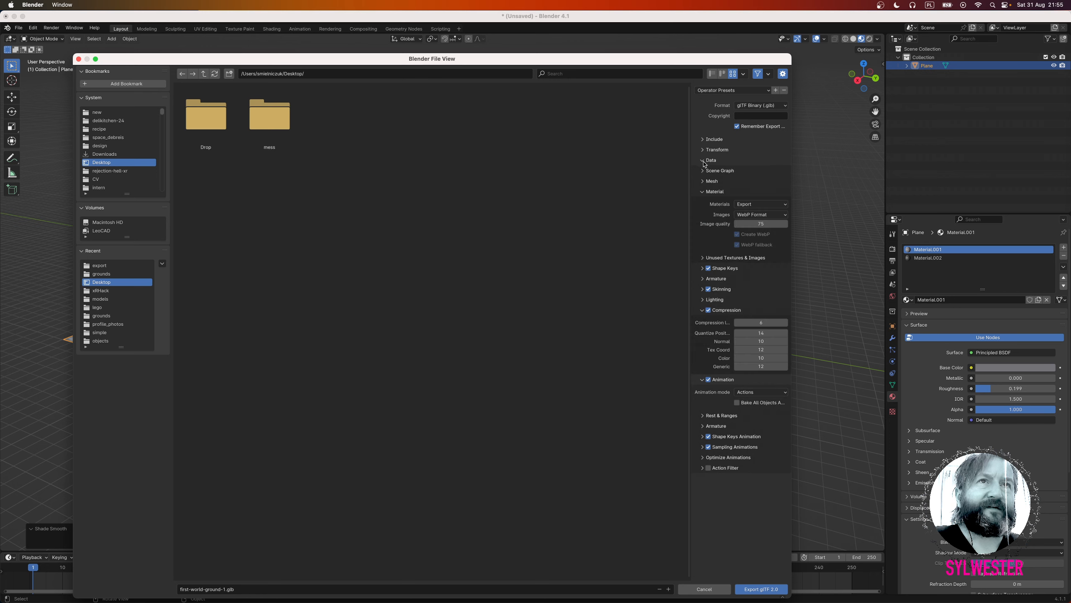
{"action": "left_click", "coordinate": [703, 182]}
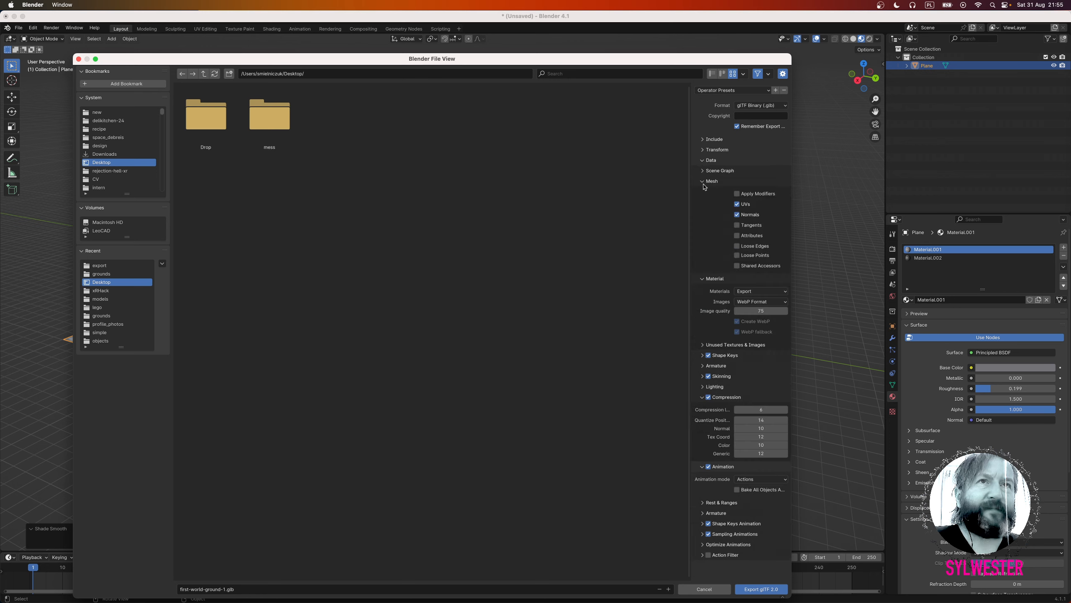
{"action": "left_click", "coordinate": [738, 195]}
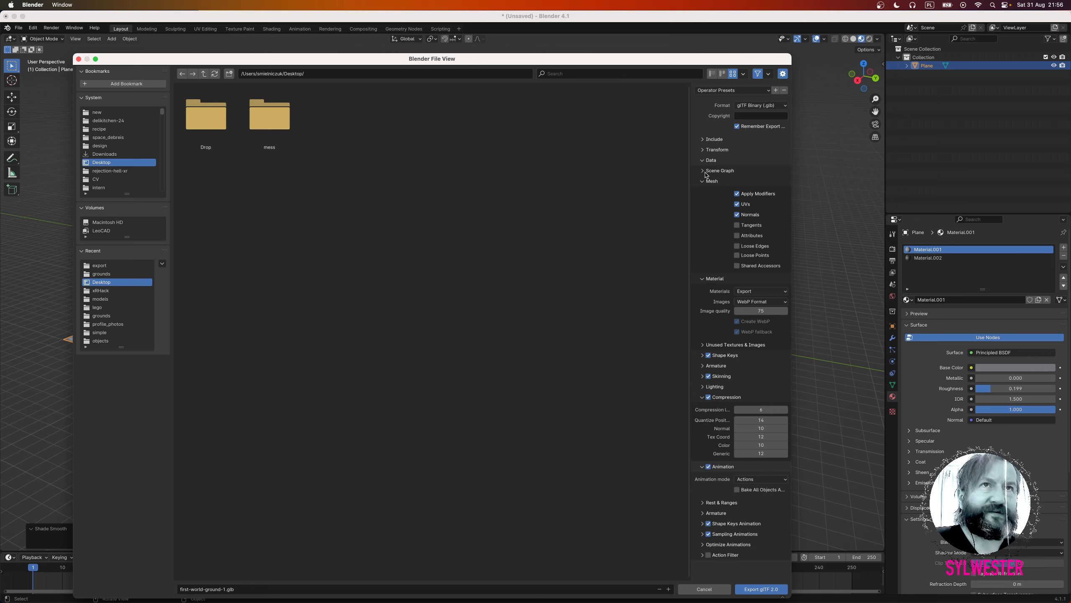
Limit the export to visible objects and export the terrain as a glTF file.
{"action": "left_click", "coordinate": [703, 141]}
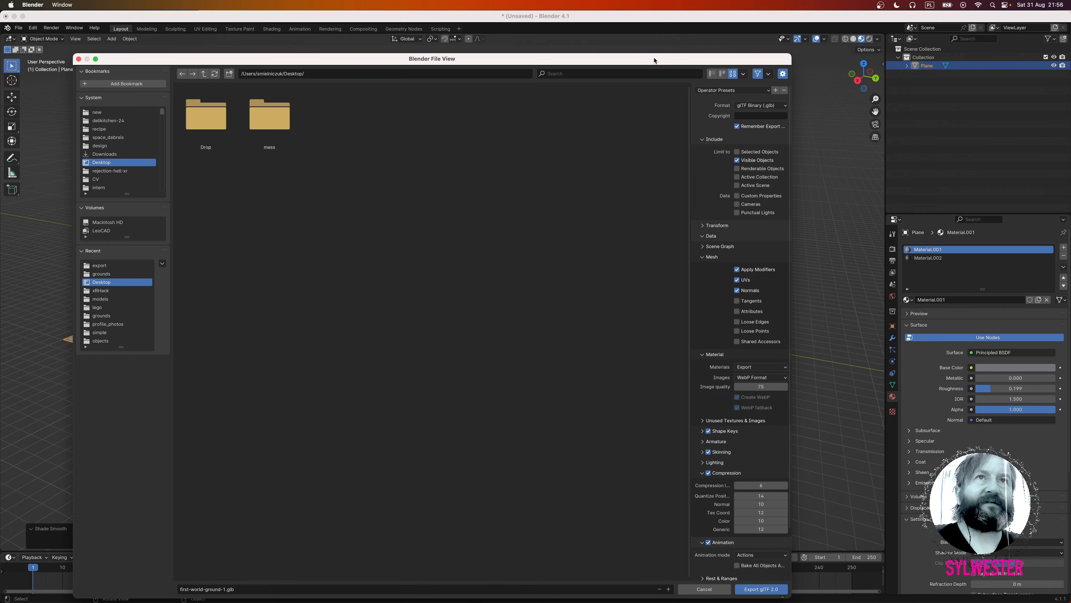
{"action": "left_click_drag", "start_coordinate": [652, 58], "coordinate": [652, 36]}
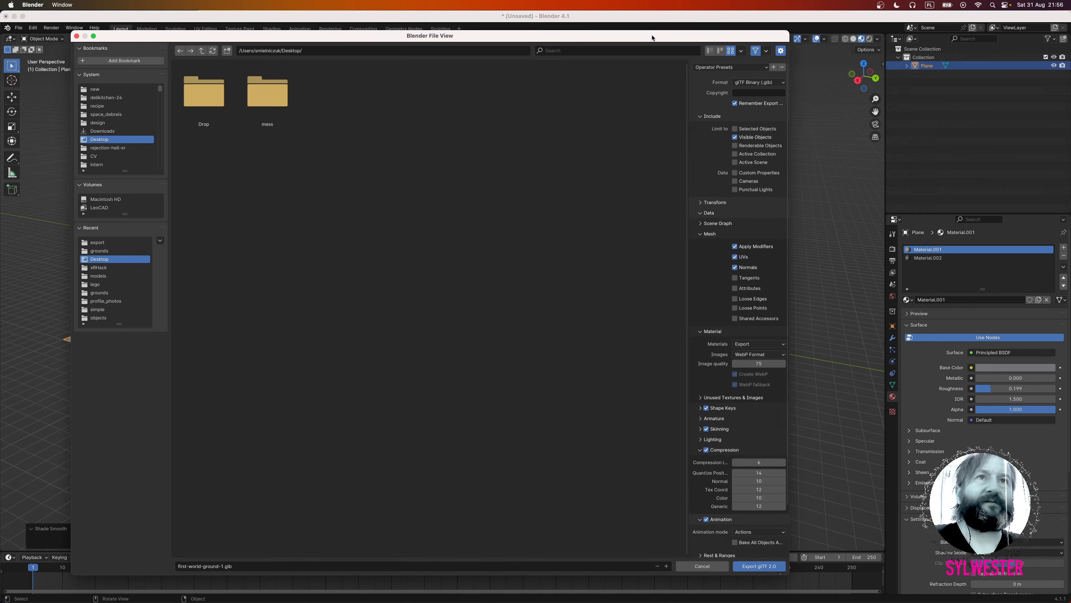
{"action": "left_click", "coordinate": [753, 566]}
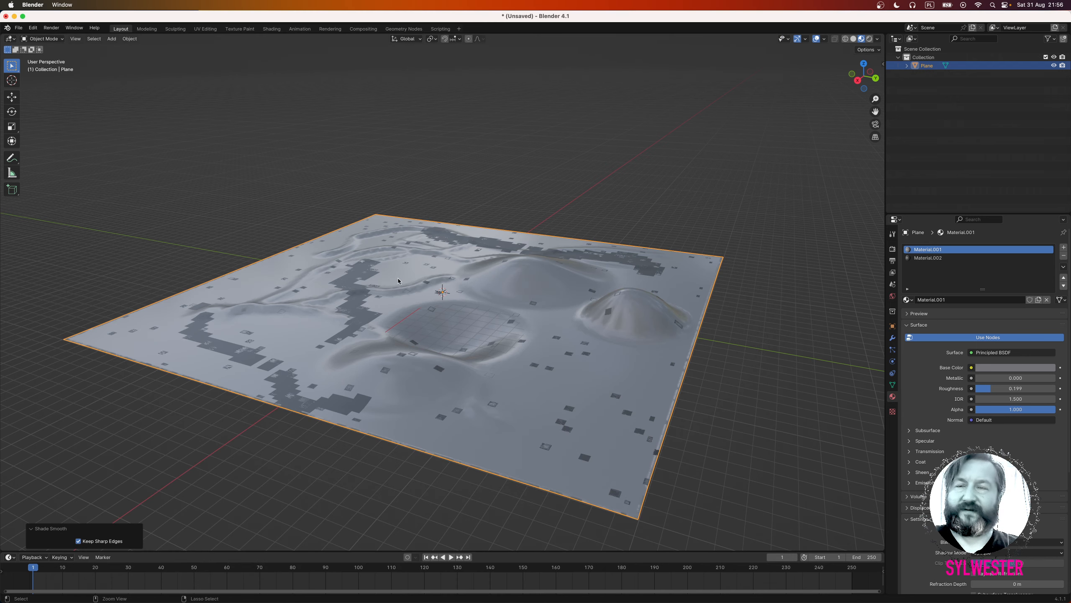
Switch to Worlds Creator in the Brave browser and upload first-world-ground-1.glb from the Desktop as a custom ground.
{"action": "key", "text": "super+Tab"}
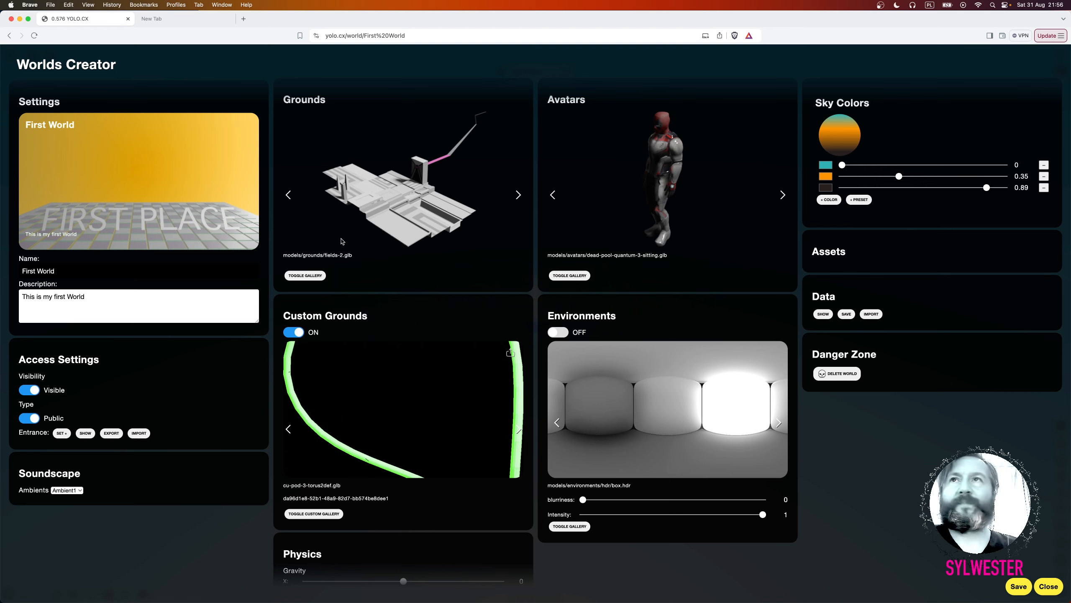
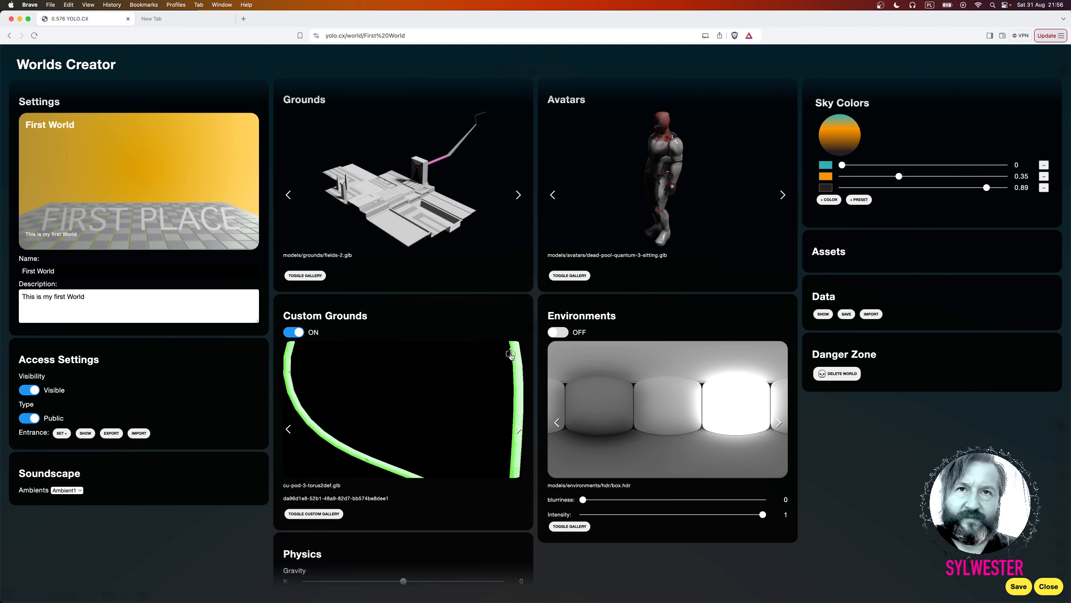
{"action": "left_click", "coordinate": [511, 354]}
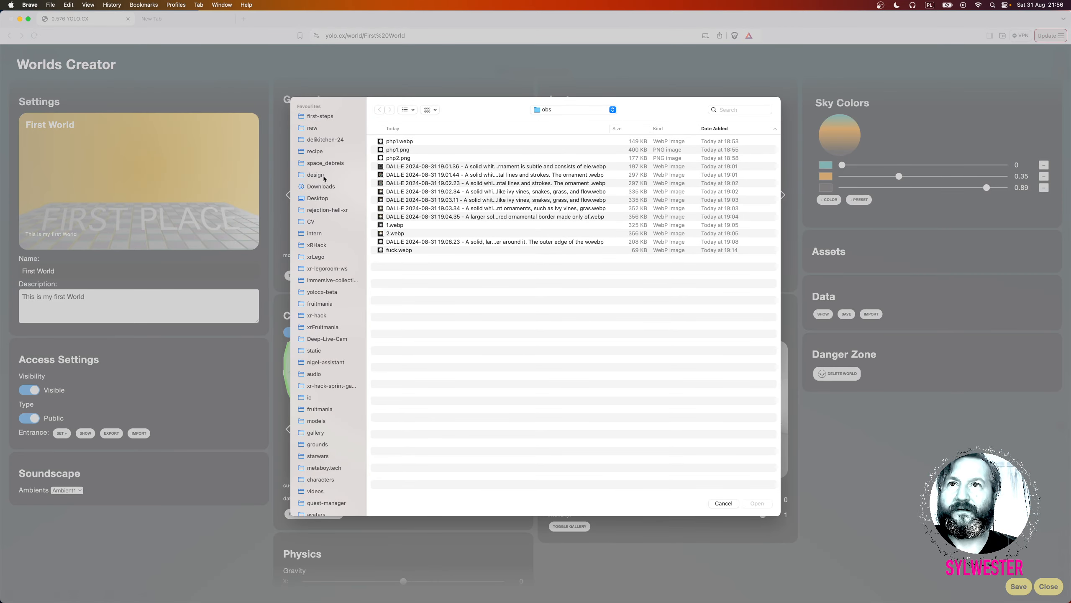
{"action": "left_click", "coordinate": [322, 199]}
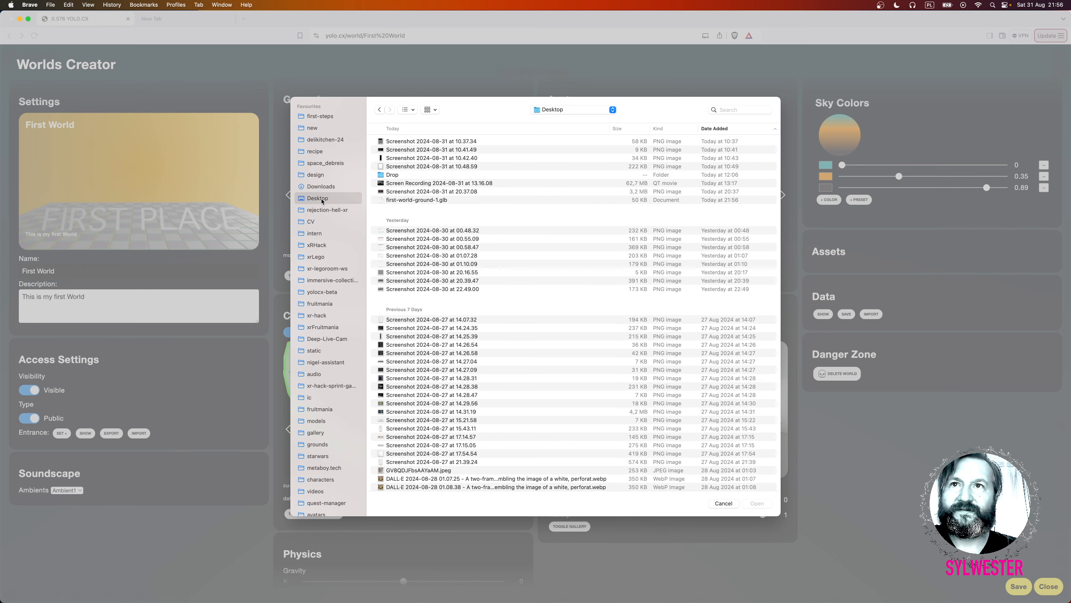
{"action": "left_click", "coordinate": [715, 128]}
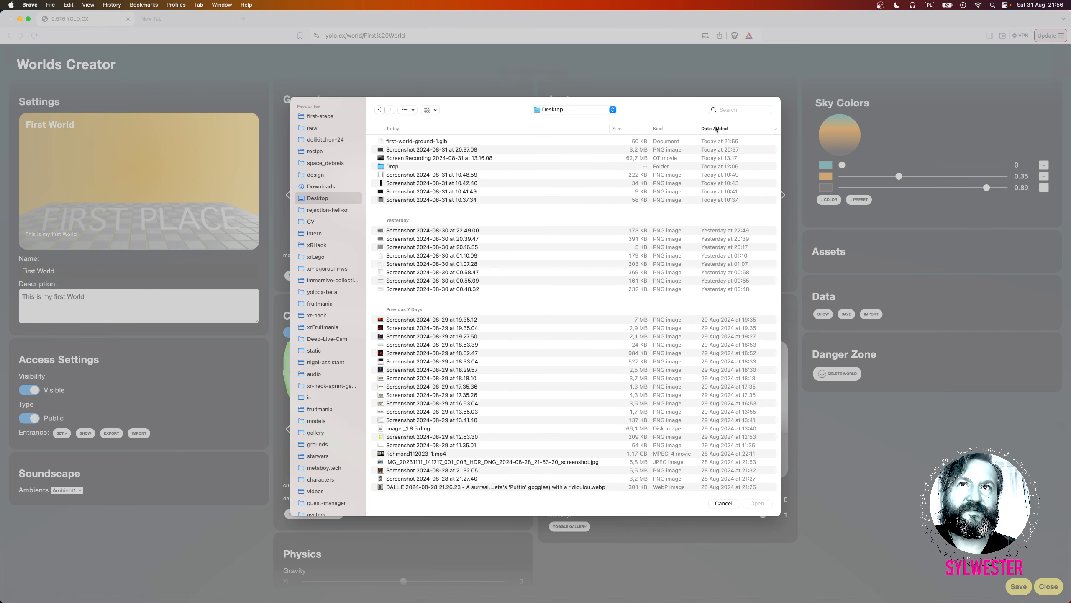
{"action": "left_click", "coordinate": [432, 142]}
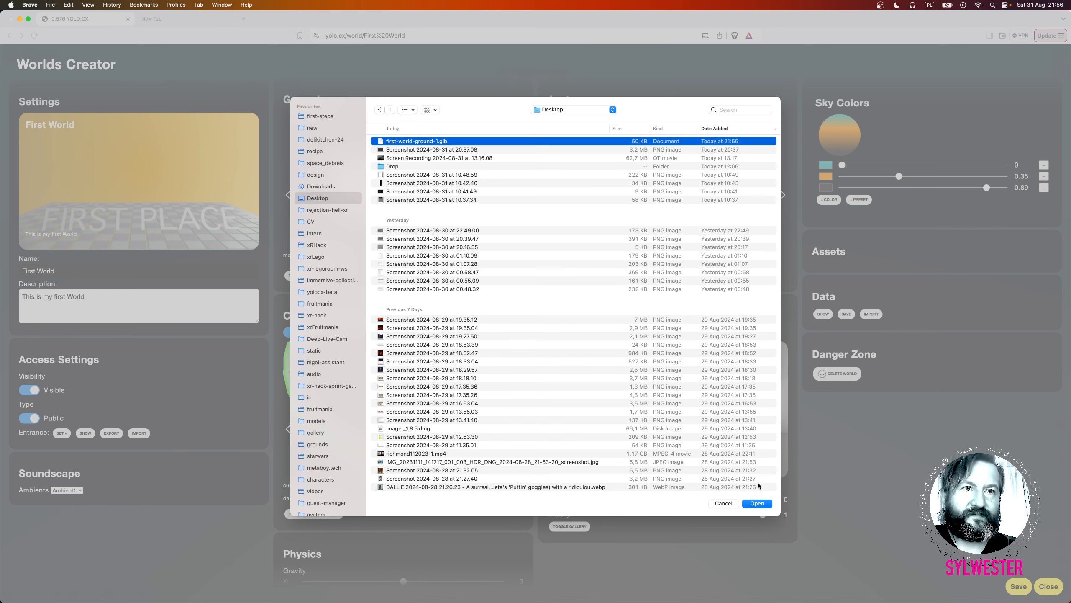
{"action": "left_click", "coordinate": [757, 503]}
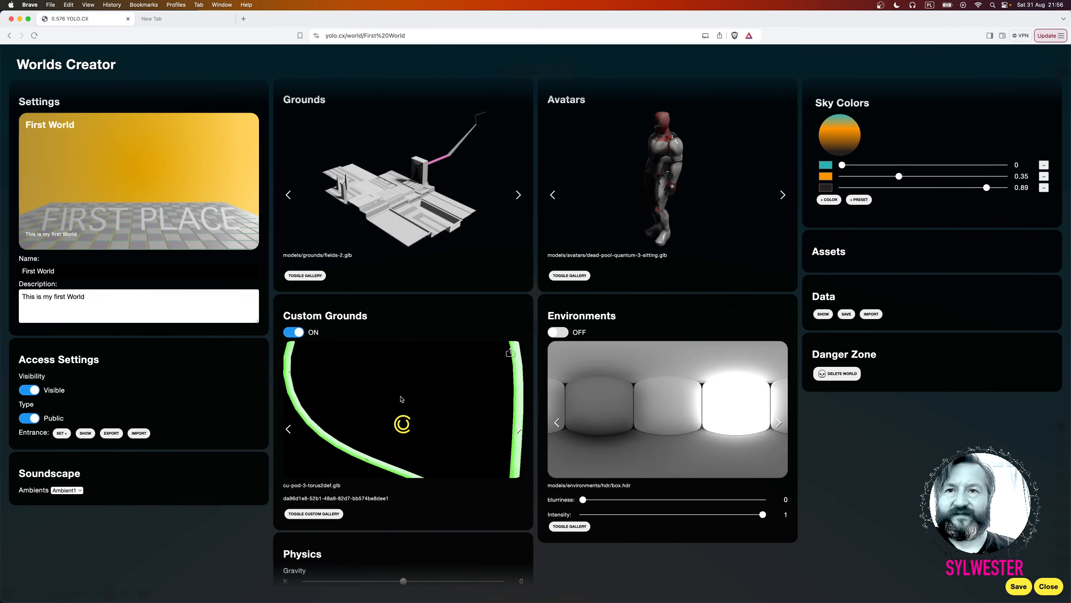
{"action": "scroll", "coordinate": [405, 410], "scroll_direction": "up", "scroll_amount": 5, "text": "ctrl"}
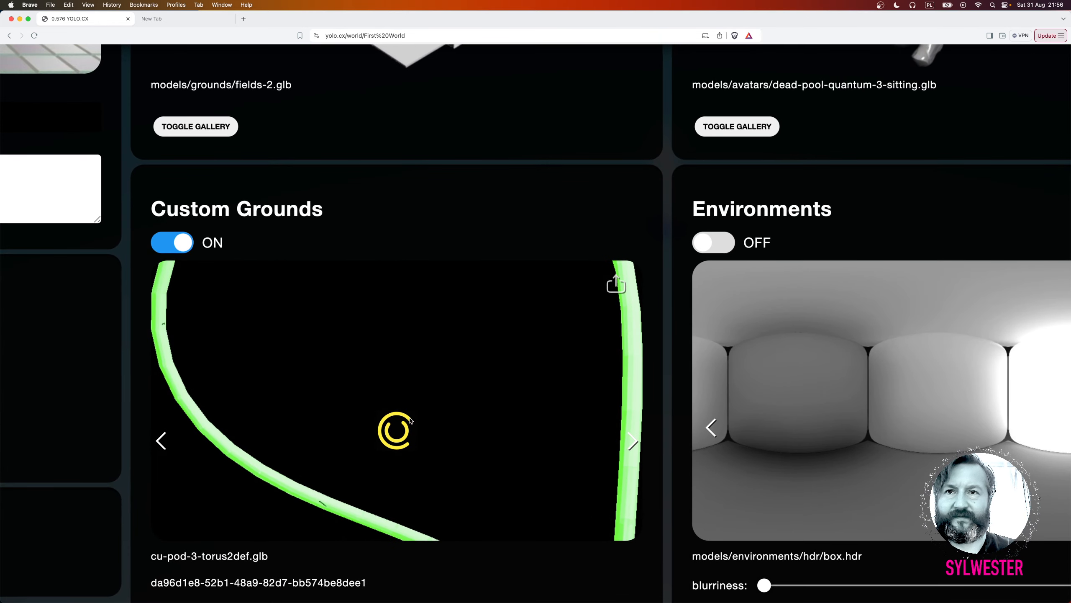
{"action": "scroll", "coordinate": [410, 420], "scroll_direction": "up", "scroll_amount": 2, "text": "ctrl"}
{"action": "scroll", "coordinate": [411, 420], "scroll_direction": "down", "scroll_amount": 3}
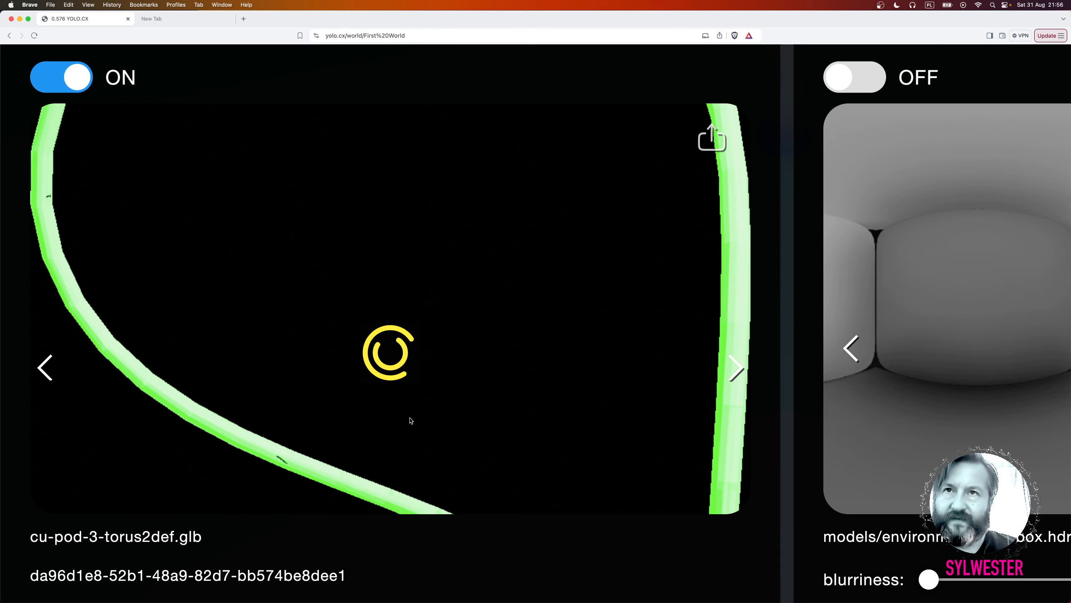
{"action": "scroll", "coordinate": [411, 421], "scroll_direction": "down", "scroll_amount": 2}
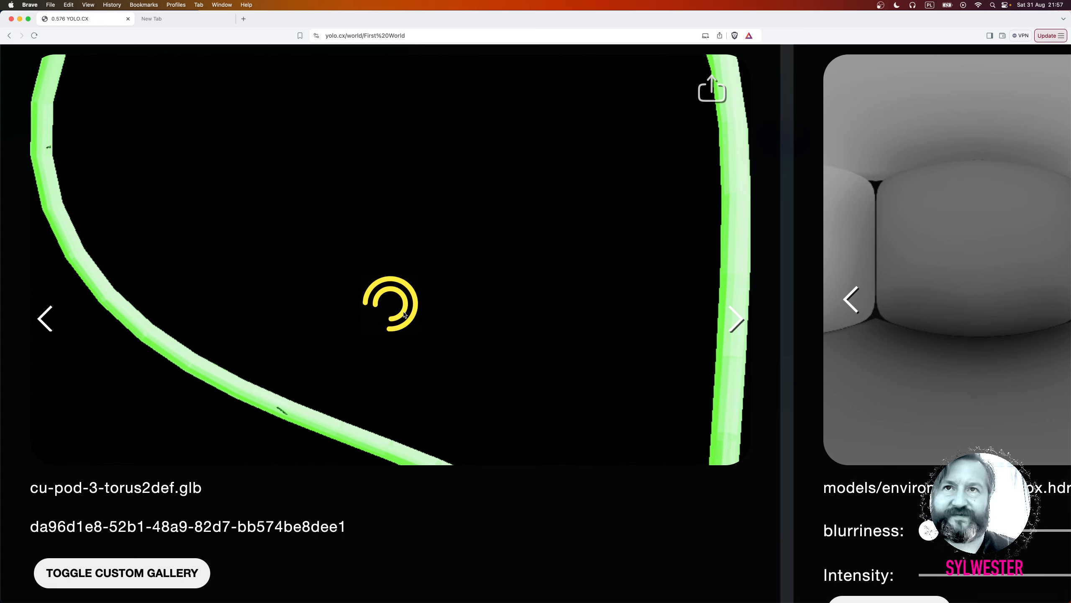
{"action": "scroll", "coordinate": [403, 311], "scroll_direction": "down", "scroll_amount": 5, "text": "ctrl"}
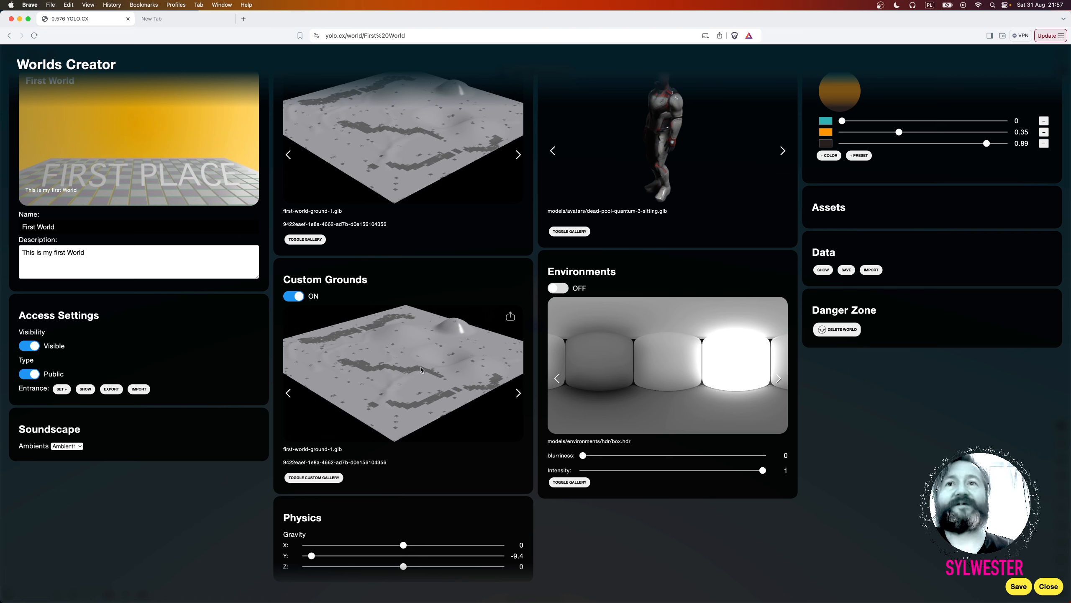
Save the update of First World with first-world-ground-1.glb as its custom ground and confirm it.
{"action": "scroll", "coordinate": [421, 368], "scroll_direction": "up", "scroll_amount": 2}
{"action": "scroll", "coordinate": [420, 369], "scroll_direction": "down", "scroll_amount": 3}
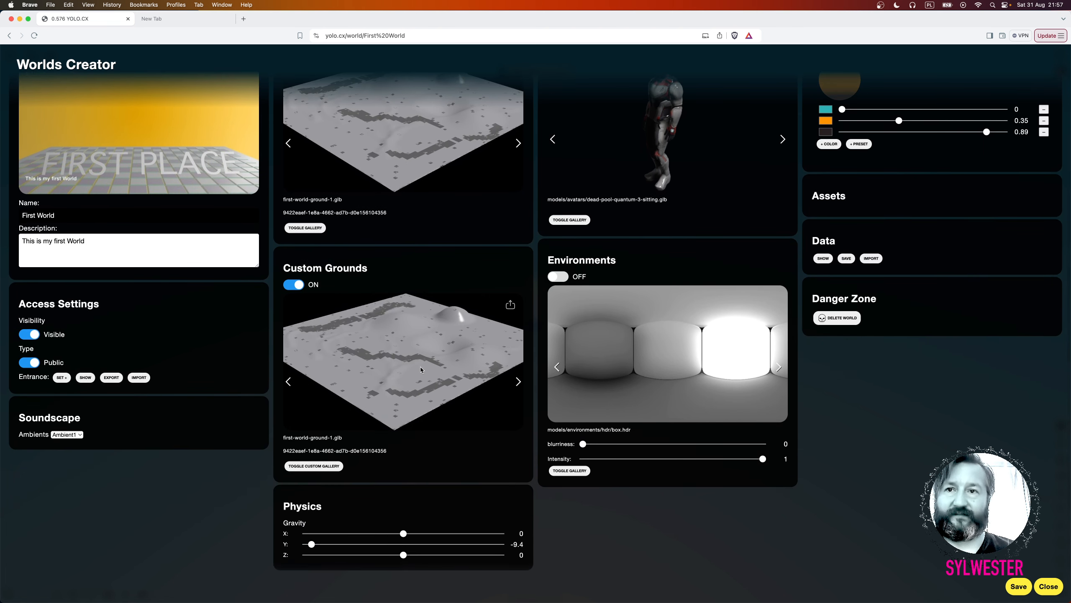
{"action": "scroll", "coordinate": [420, 366], "scroll_direction": "up", "scroll_amount": 2}
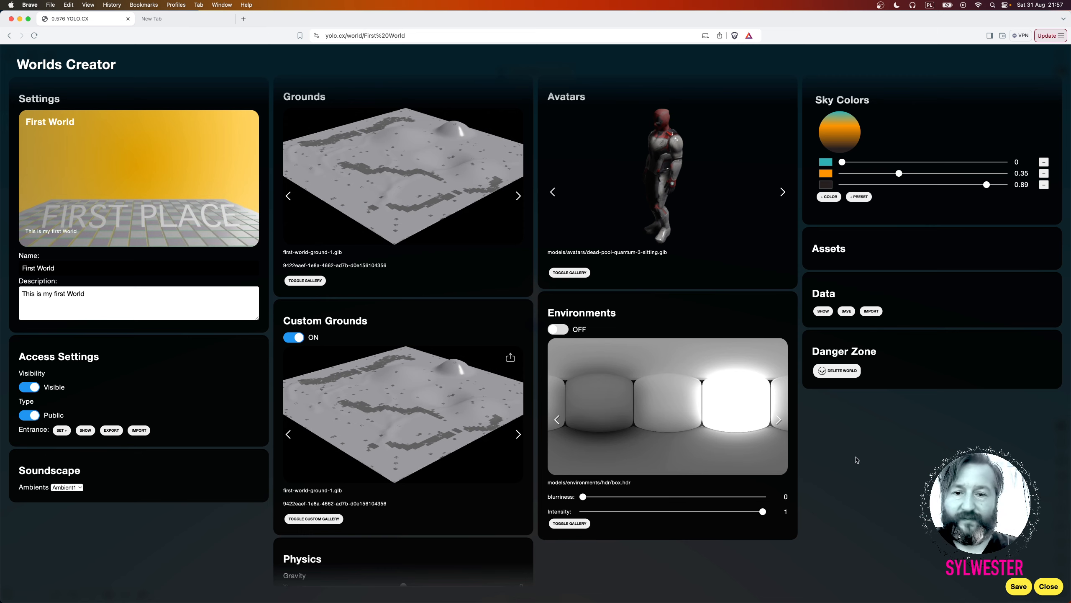
{"action": "left_click", "coordinate": [1018, 587]}
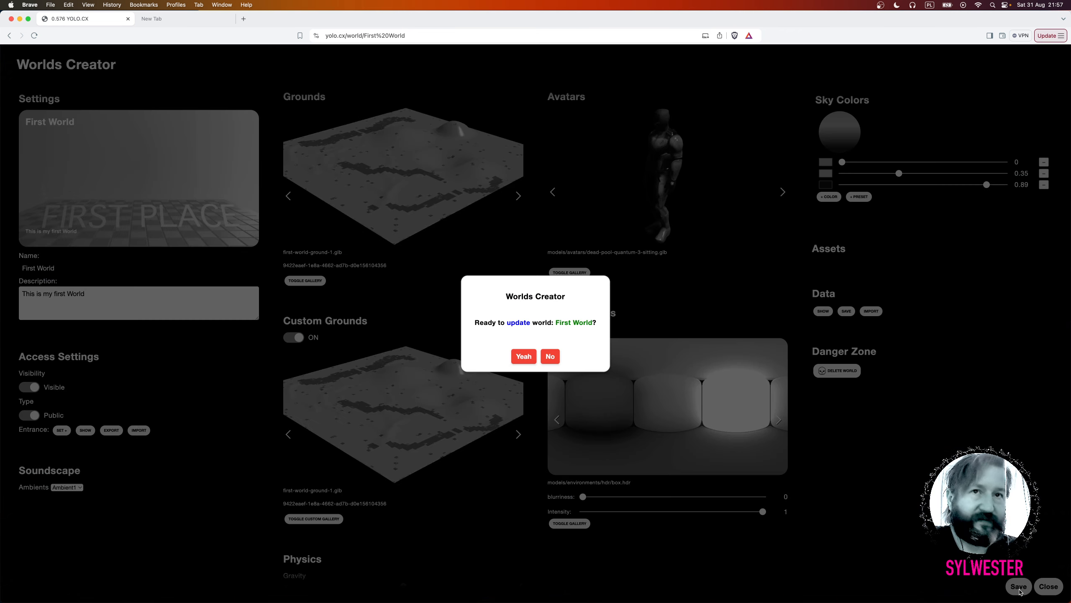
{"action": "left_click", "coordinate": [529, 358]}
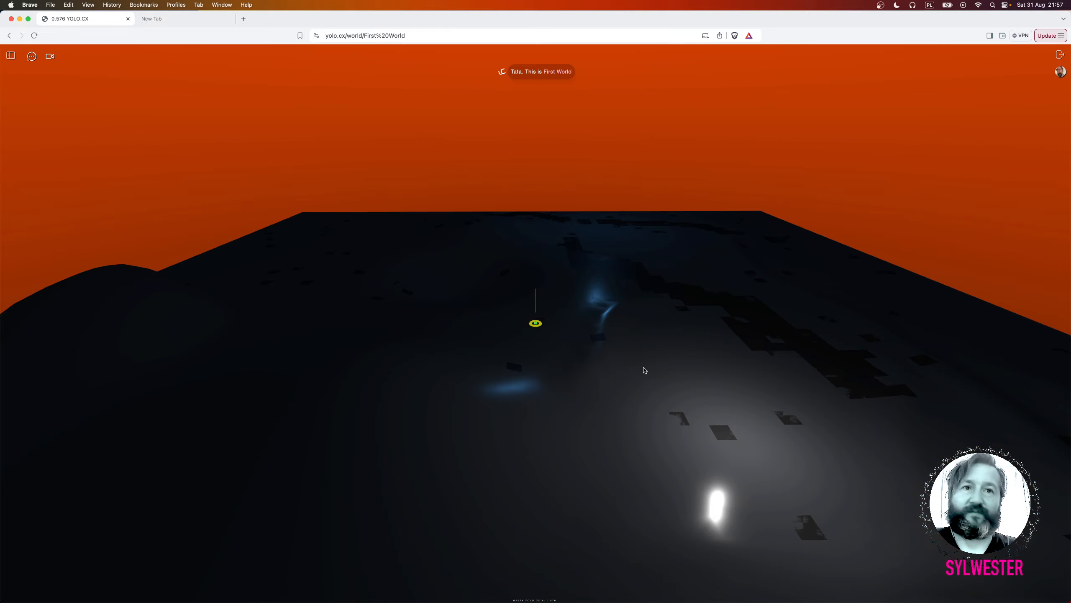
In the world's light controls, set the ambient light's intensity to 0.58 and the directional light's intensity to 2.12.
{"action": "left_click_drag", "start_coordinate": [643, 370], "coordinate": [722, 357]}
{"action": "scroll", "coordinate": [723, 358], "scroll_direction": "up", "scroll_amount": 5}
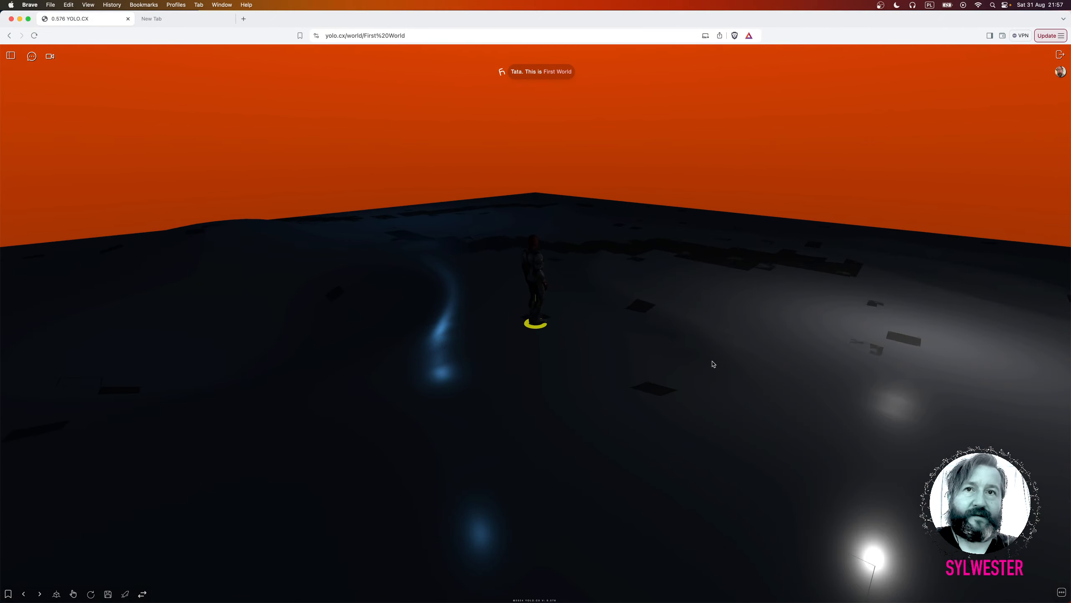
{"action": "left_click_drag", "start_coordinate": [634, 370], "coordinate": [612, 392]}
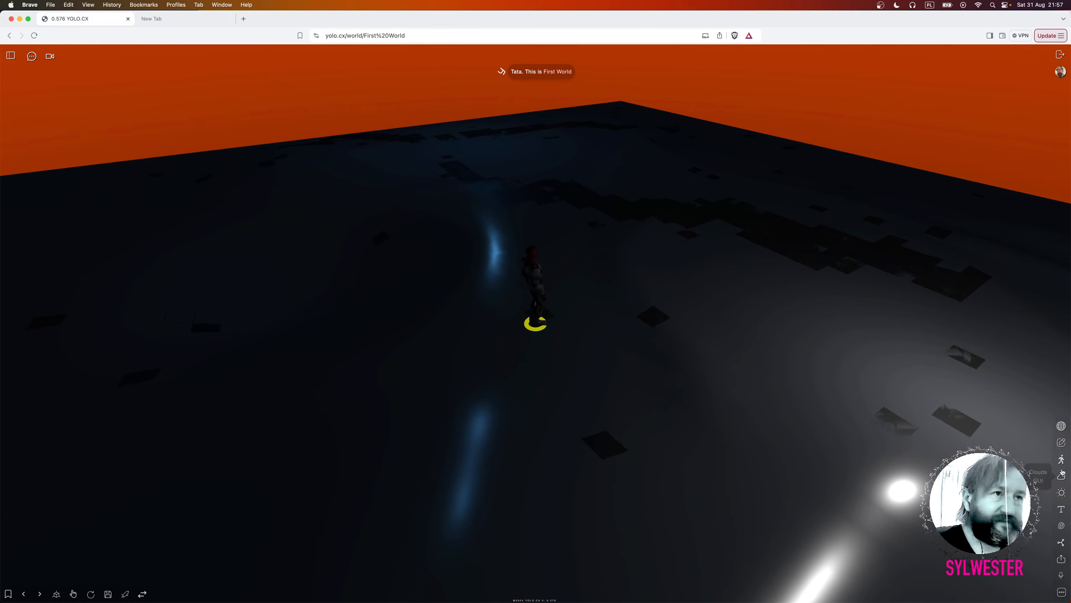
{"action": "left_click", "coordinate": [1062, 492]}
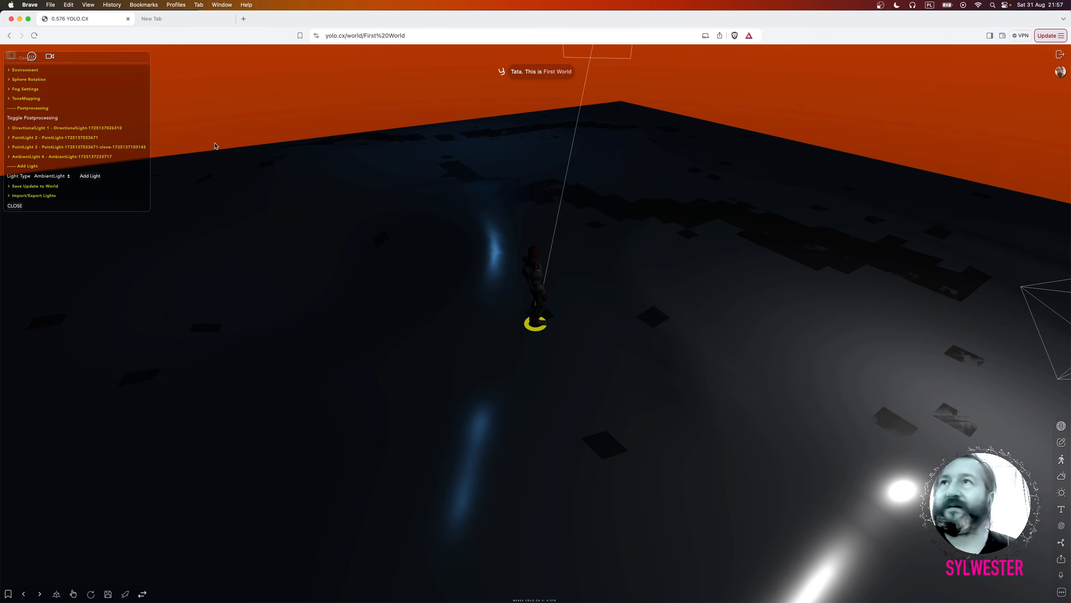
{"action": "left_click_drag", "start_coordinate": [100, 53], "coordinate": [296, 253]}
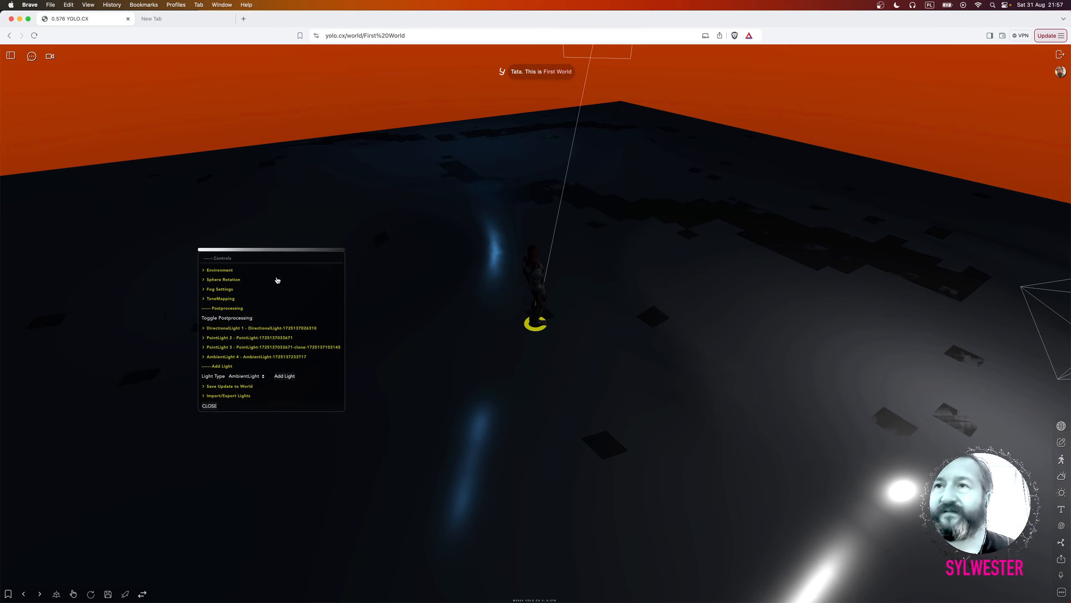
{"action": "left_click", "coordinate": [204, 357]}
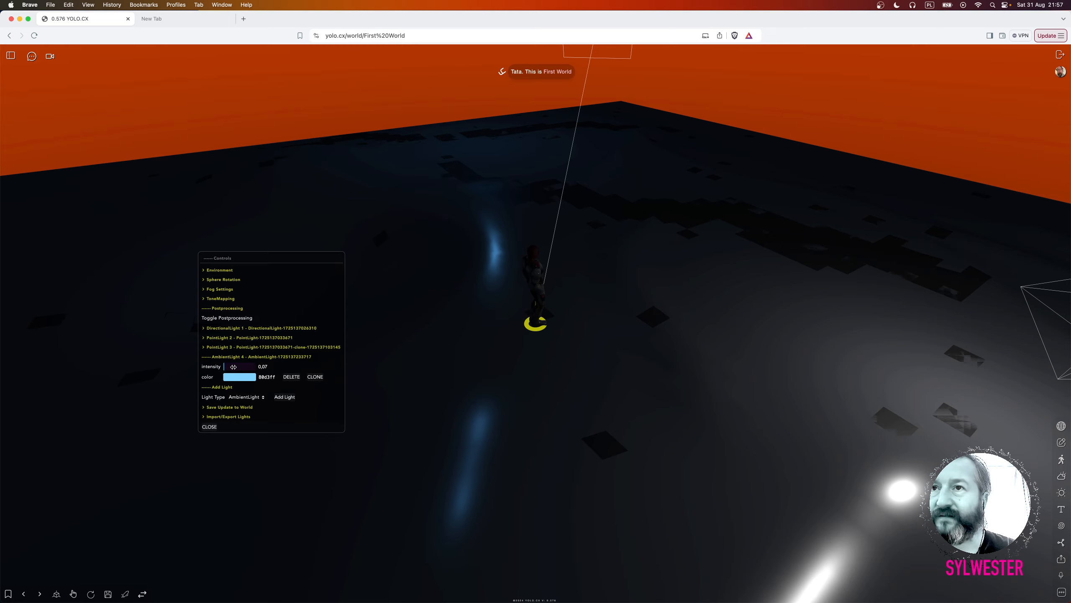
{"action": "left_click", "coordinate": [226, 366]}
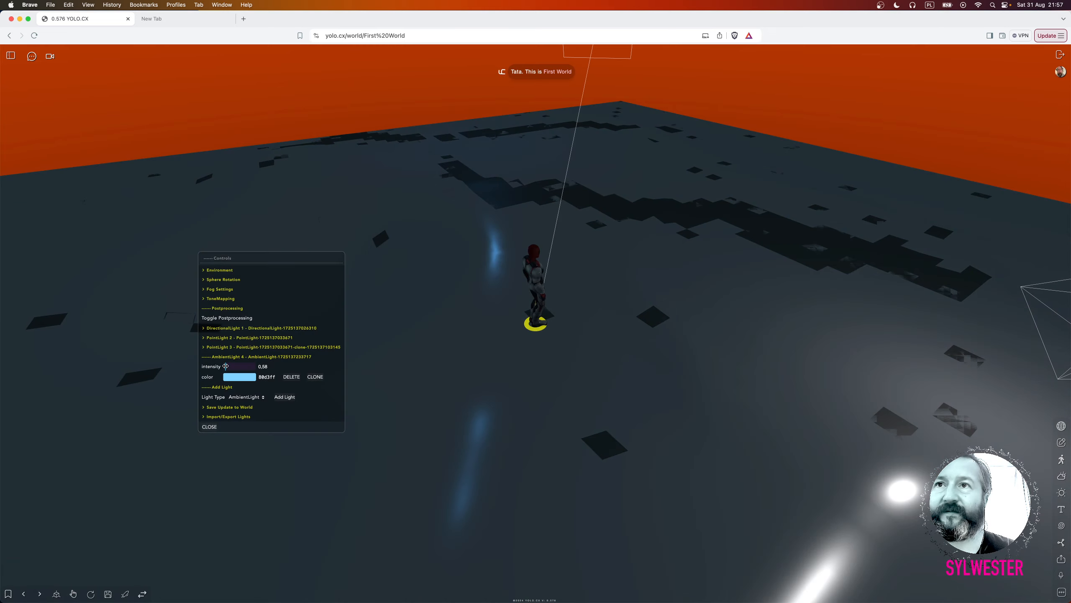
{"action": "left_click", "coordinate": [203, 331]}
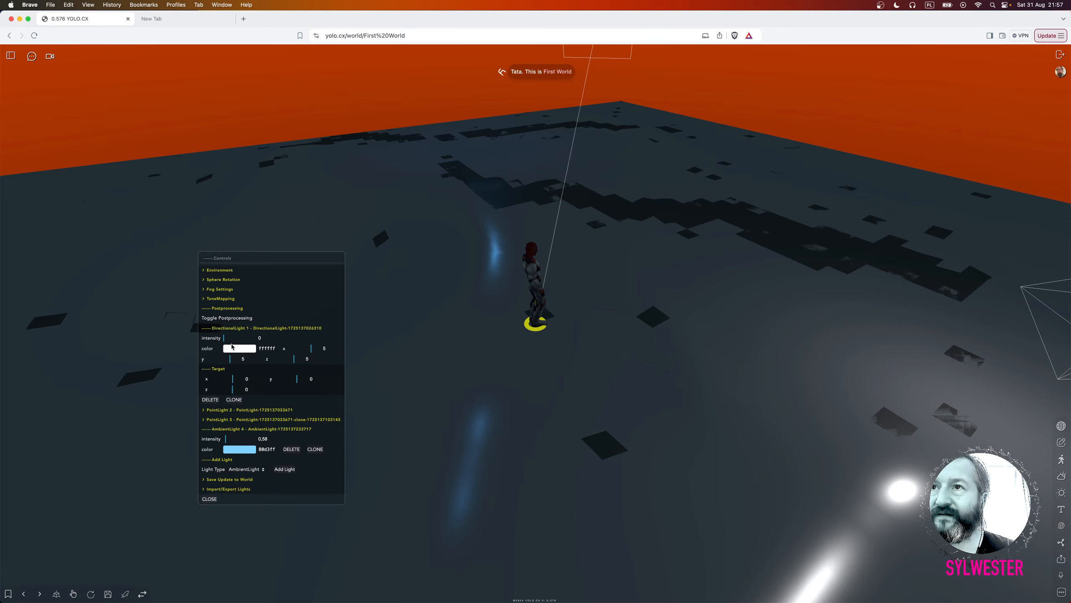
{"action": "left_click_drag", "start_coordinate": [224, 337], "coordinate": [231, 338]}
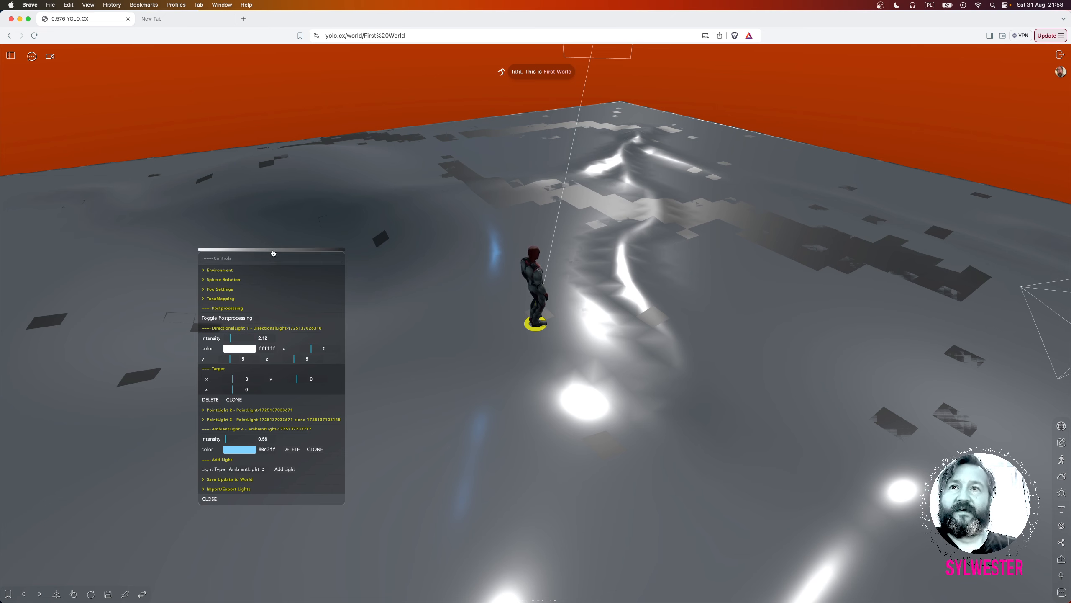
Rotate the sky sphere to about 3.62 on X and 1.20 on Z.
{"action": "left_click_drag", "start_coordinate": [276, 250], "coordinate": [345, 207]}
{"action": "scroll", "coordinate": [656, 221], "scroll_direction": "down", "scroll_amount": 10}
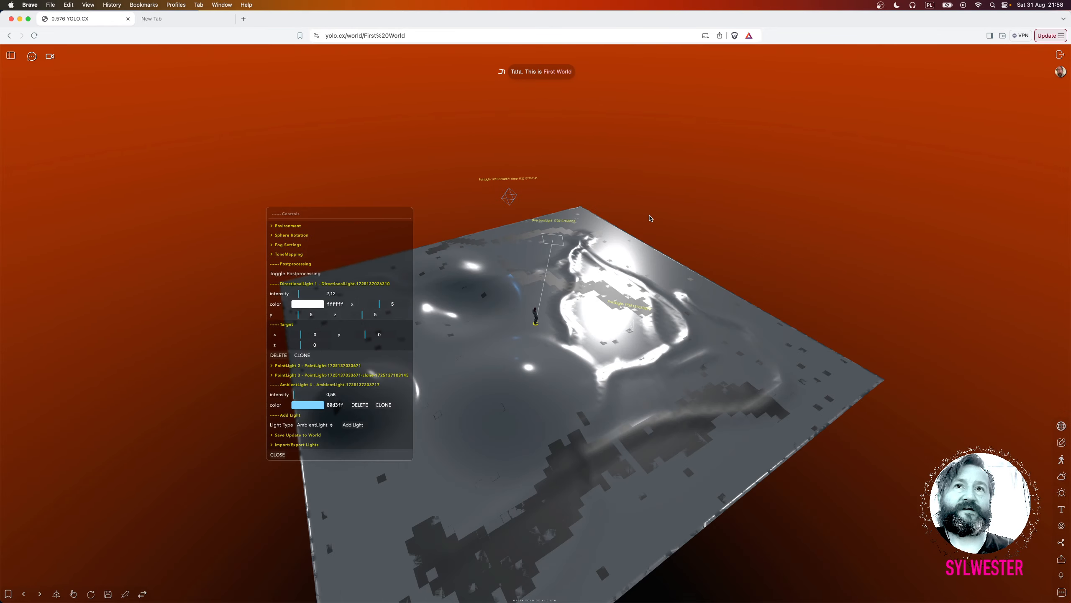
{"action": "left_click_drag", "start_coordinate": [657, 221], "coordinate": [433, 222]}
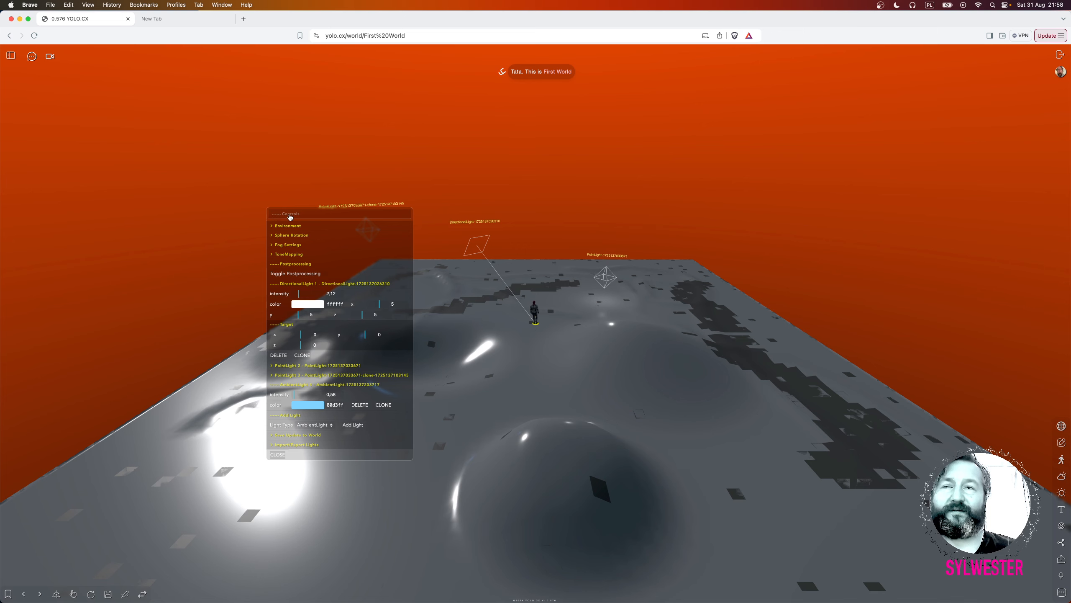
{"action": "left_click", "coordinate": [272, 226]}
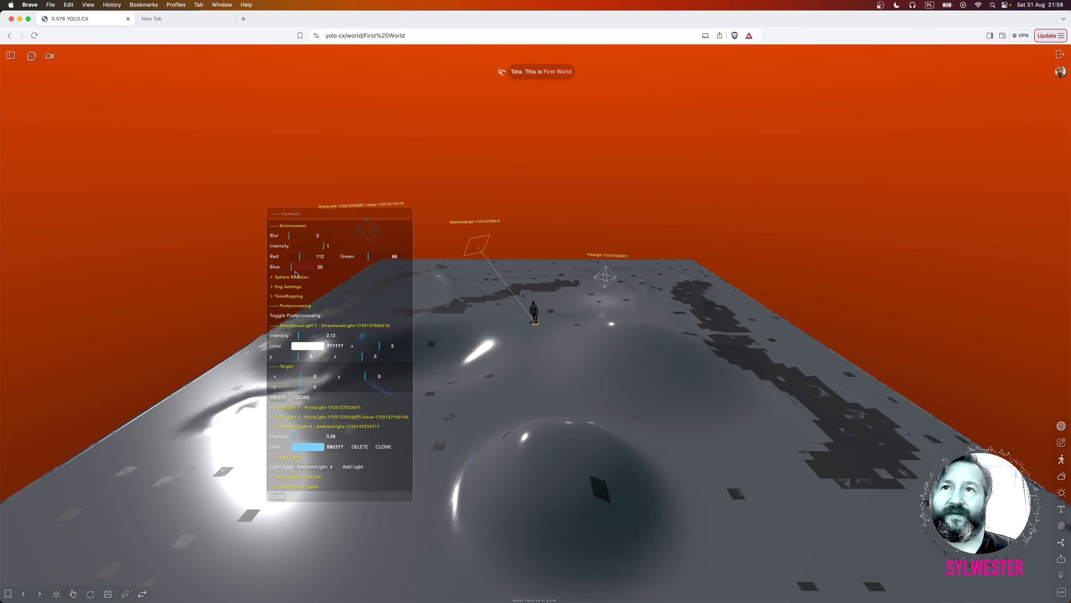
{"action": "left_click", "coordinate": [273, 278]}
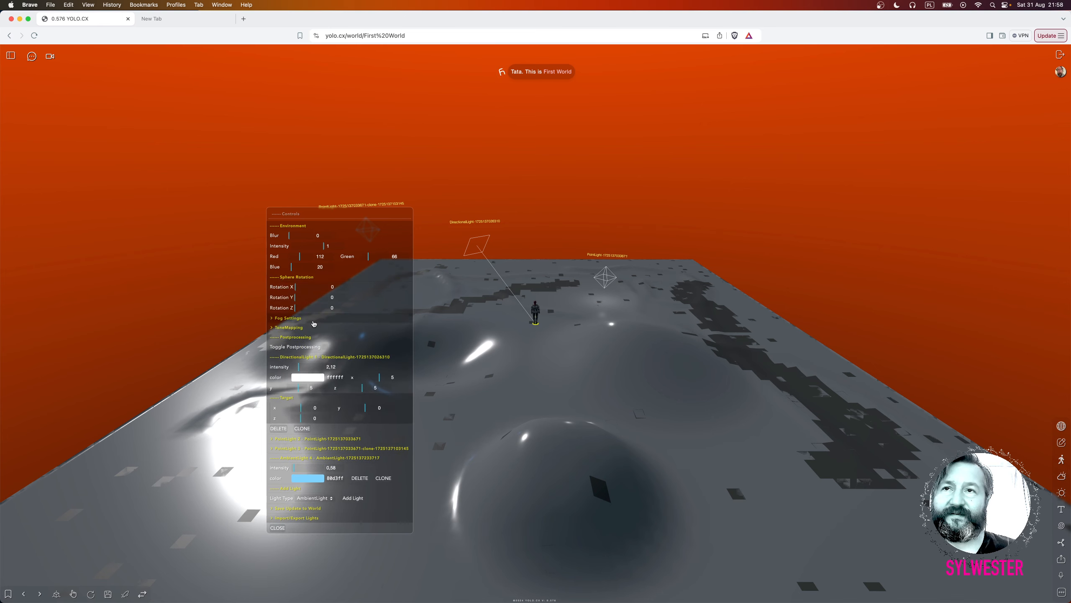
{"action": "left_click", "coordinate": [287, 227]}
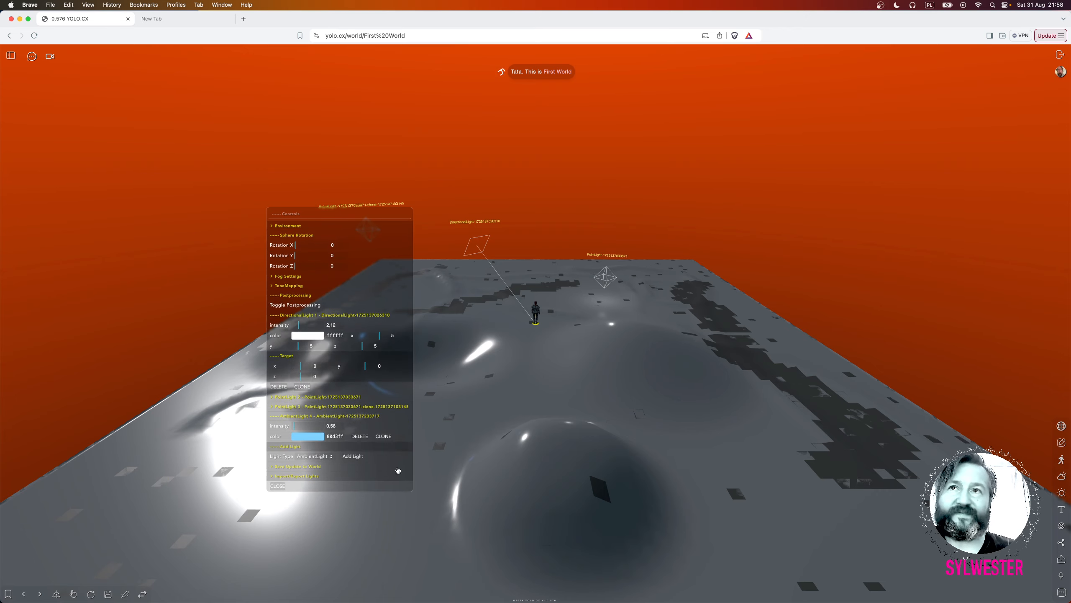
{"action": "scroll", "coordinate": [531, 339], "scroll_direction": "down", "scroll_amount": 15}
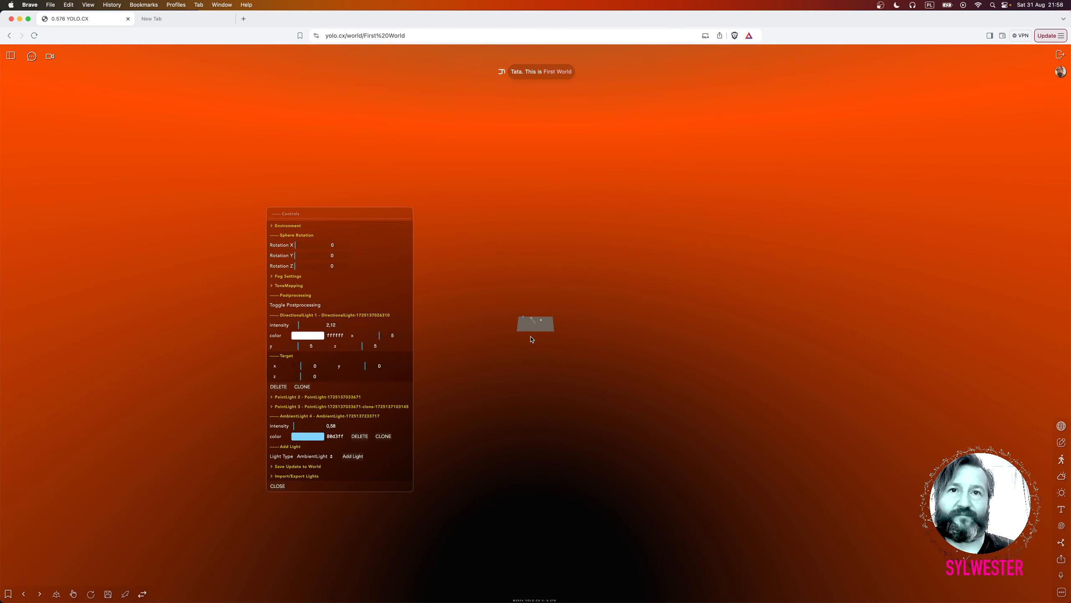
{"action": "scroll", "coordinate": [532, 339], "scroll_direction": "down", "scroll_amount": 10}
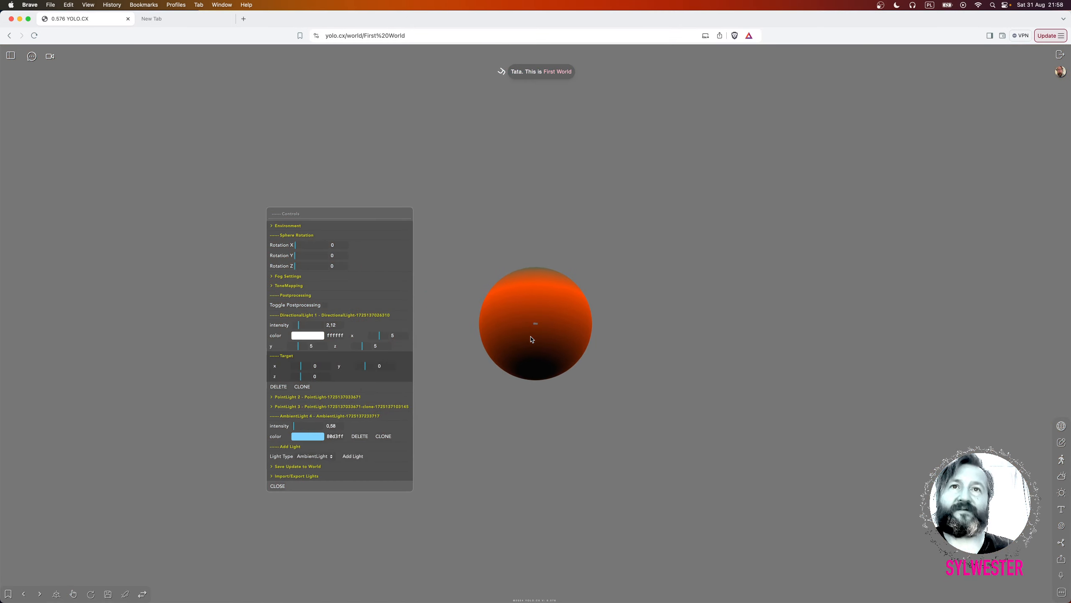
{"action": "scroll", "coordinate": [532, 339], "scroll_direction": "up", "scroll_amount": 5}
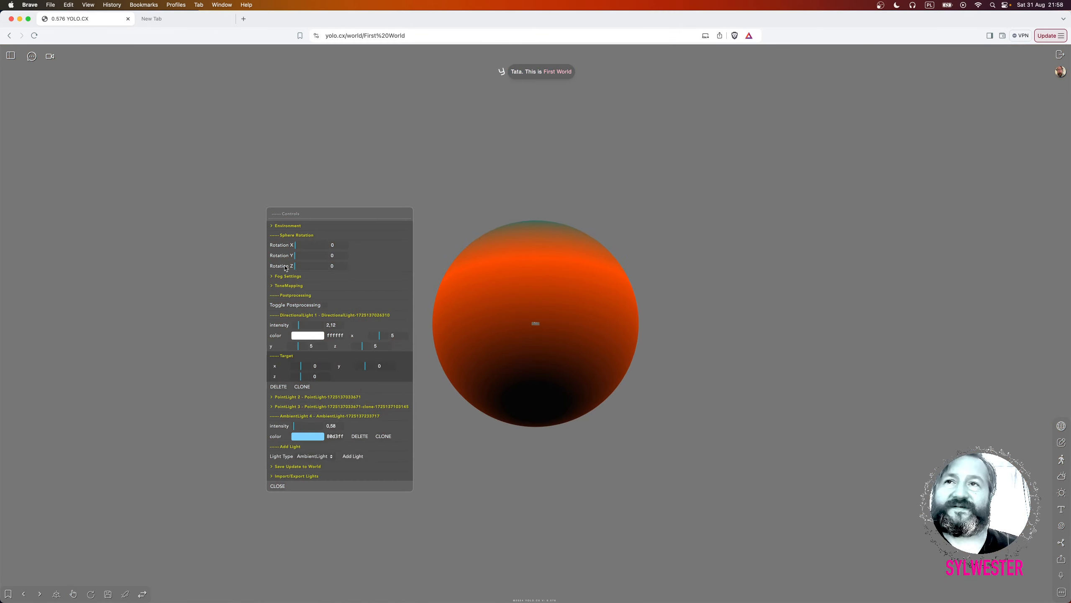
{"action": "left_click_drag", "start_coordinate": [297, 248], "coordinate": [315, 244]}
{"action": "scroll", "coordinate": [465, 298], "scroll_direction": "up", "scroll_amount": 10}
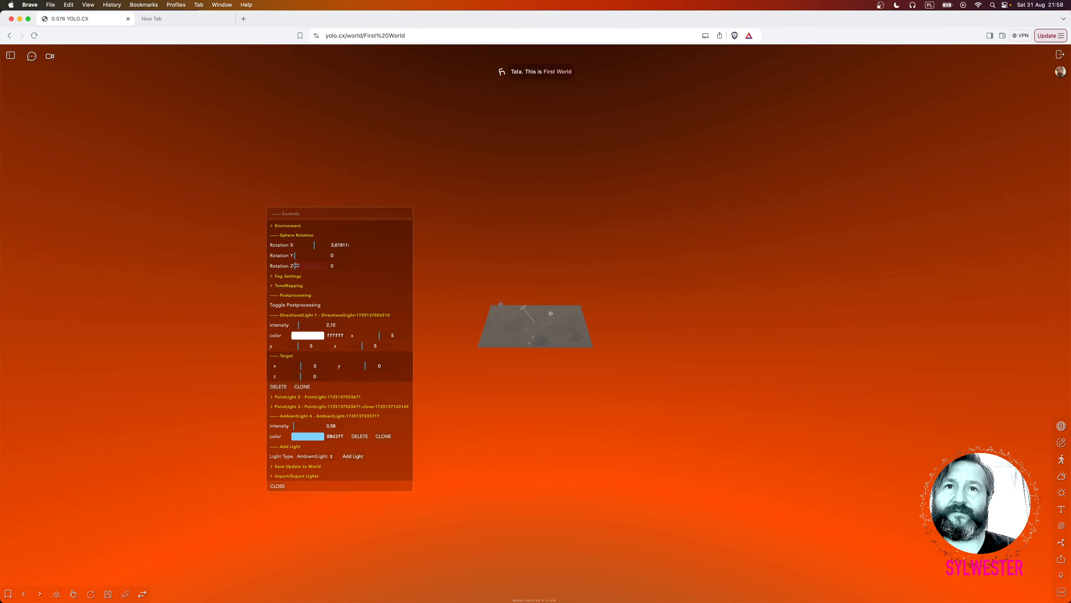
{"action": "left_click_drag", "start_coordinate": [297, 265], "coordinate": [301, 265]}
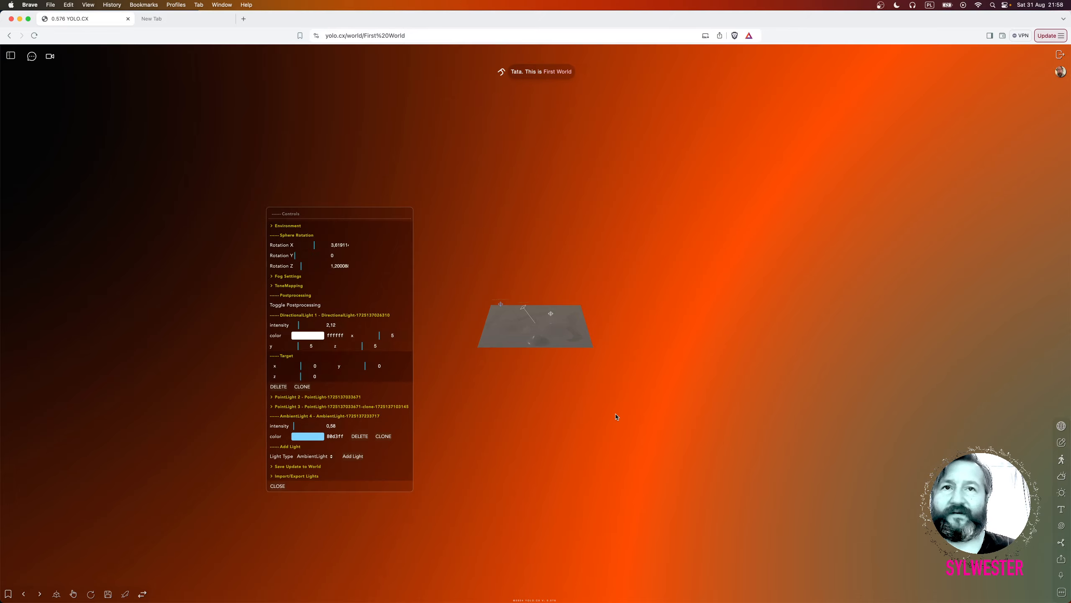
Inspect the lit terrain around the avatar, expand the Save Update to World options and close the light controls.
{"action": "scroll", "coordinate": [657, 350], "scroll_direction": "up", "scroll_amount": 10}
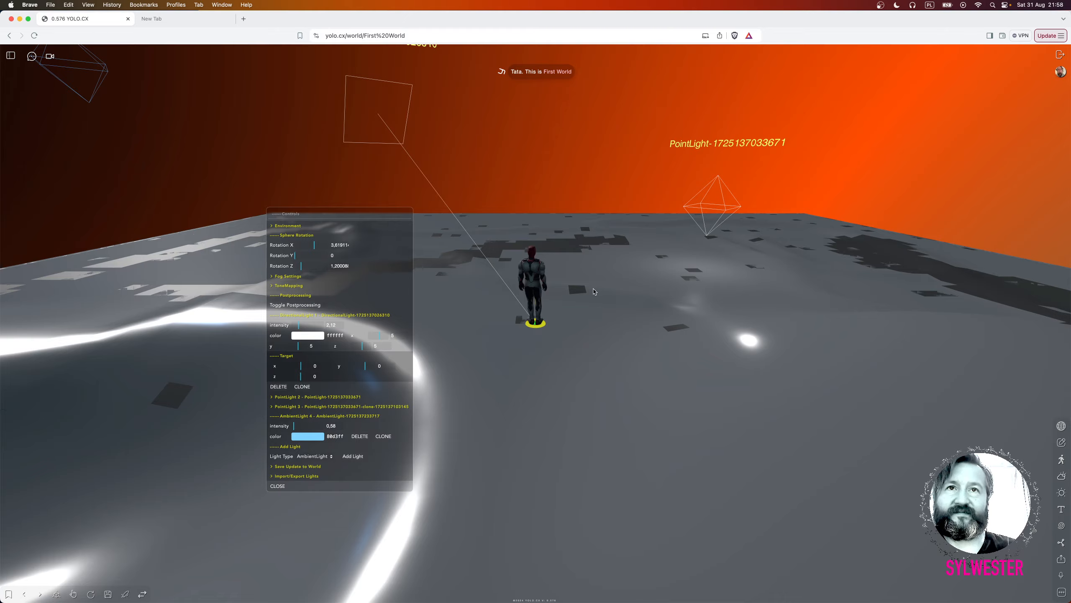
{"action": "right_click_drag", "start_coordinate": [593, 291], "coordinate": [596, 357]}
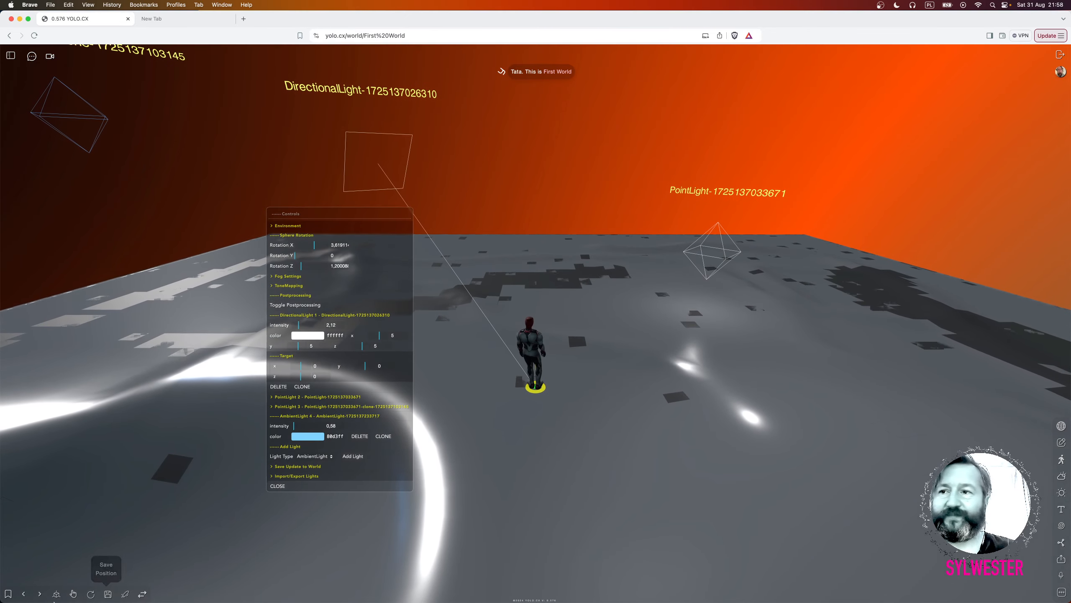
{"action": "left_click_drag", "start_coordinate": [542, 340], "coordinate": [448, 364]}
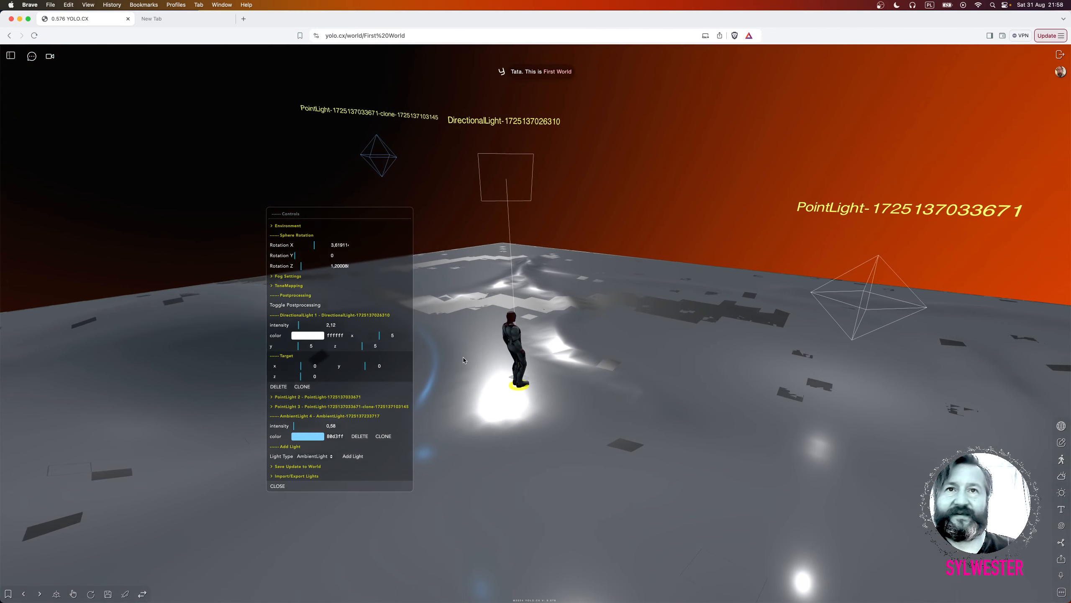
{"action": "right_click_drag", "start_coordinate": [568, 294], "coordinate": [572, 326]}
{"action": "scroll", "coordinate": [572, 326], "scroll_direction": "up", "scroll_amount": 5}
{"action": "left_click_drag", "start_coordinate": [571, 326], "coordinate": [519, 323]}
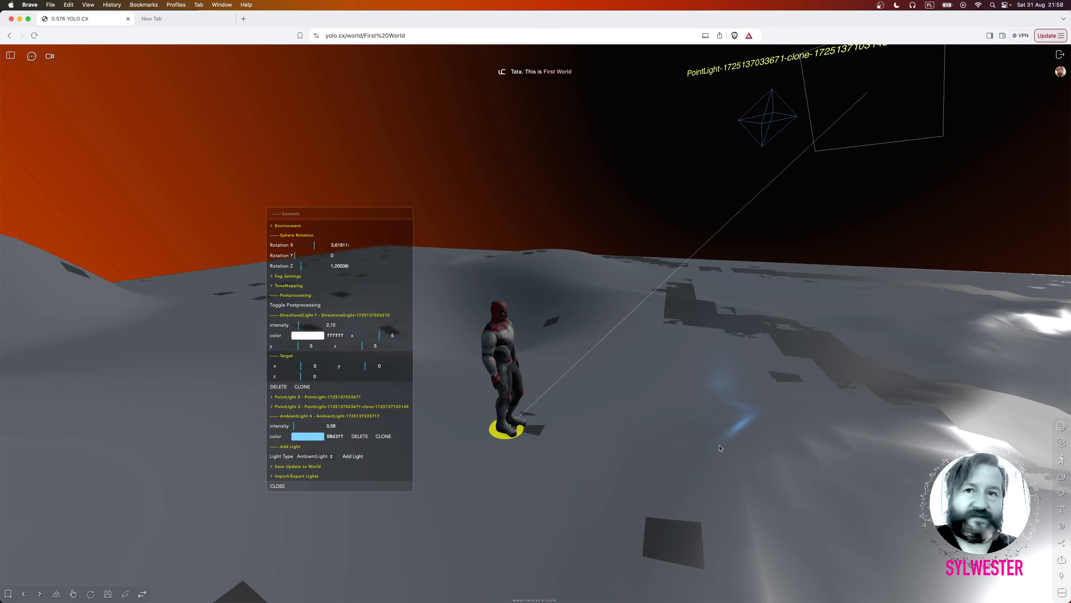
{"action": "left_click", "coordinate": [273, 468]}
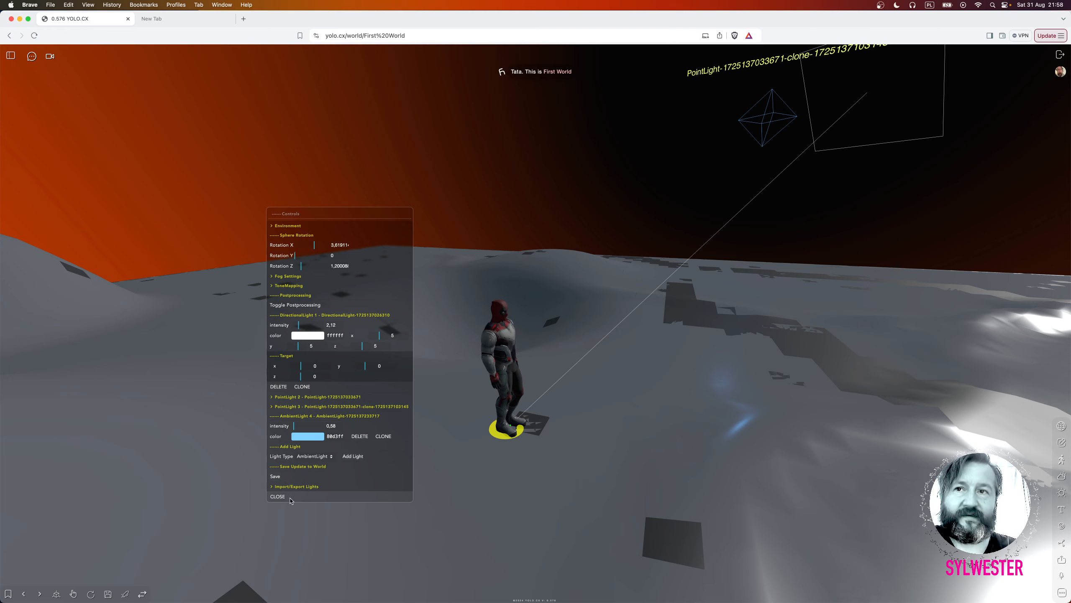
{"action": "left_click", "coordinate": [277, 497]}
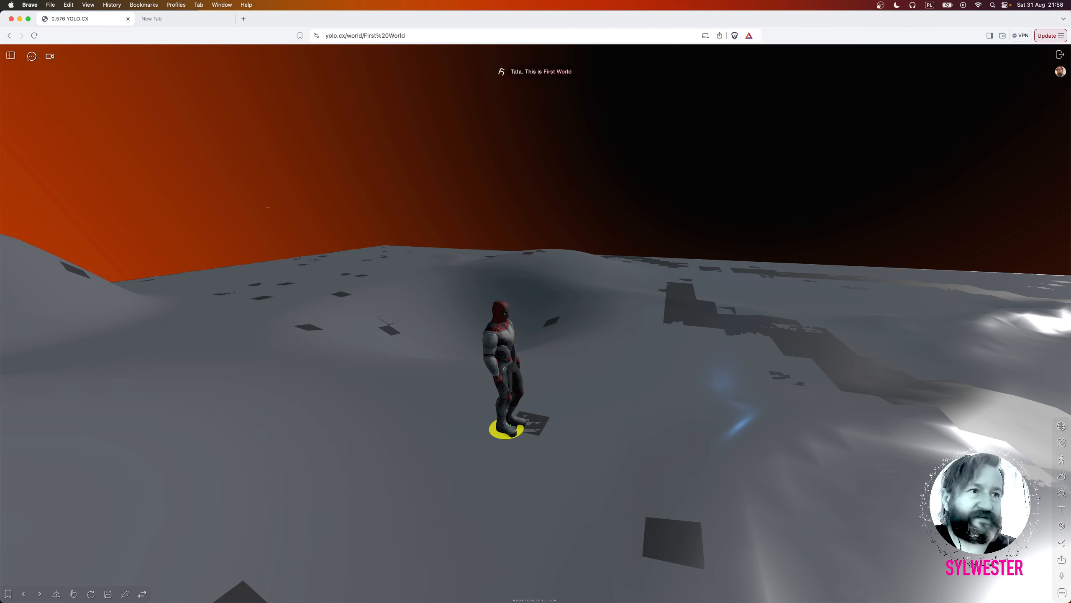
Enable avatar movement and walk the avatar across the terrain and onto a hill, viewing the ground from several sides.
{"action": "left_click", "coordinate": [1063, 460]}
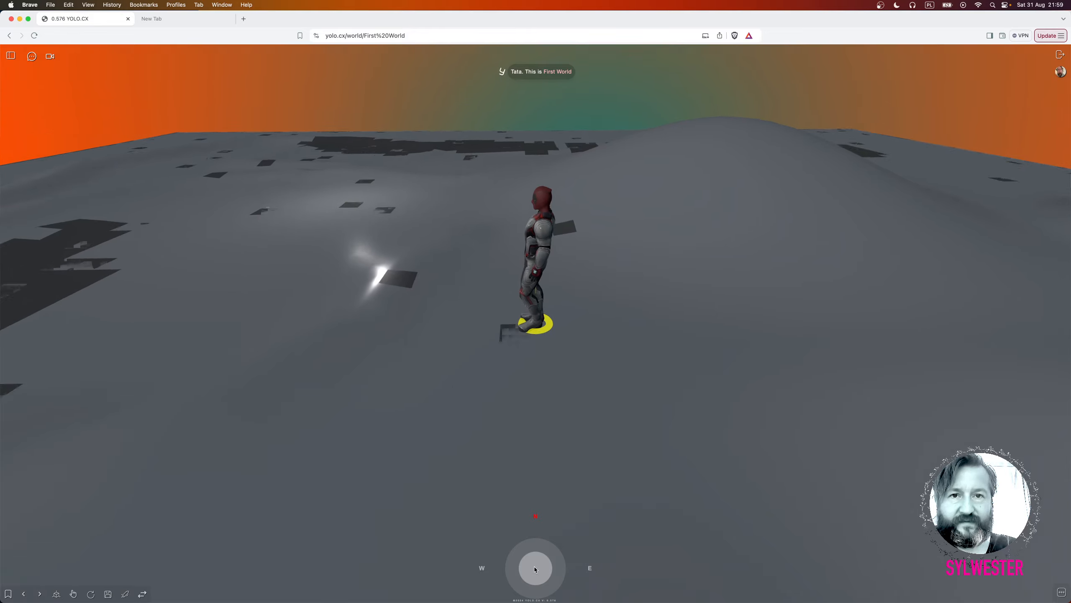
{"action": "left_click_drag", "start_coordinate": [534, 565], "coordinate": [629, 502]}
{"action": "left_click_drag", "start_coordinate": [639, 426], "coordinate": [495, 523]}
{"action": "scroll", "coordinate": [525, 405], "scroll_direction": "up", "scroll_amount": 10}
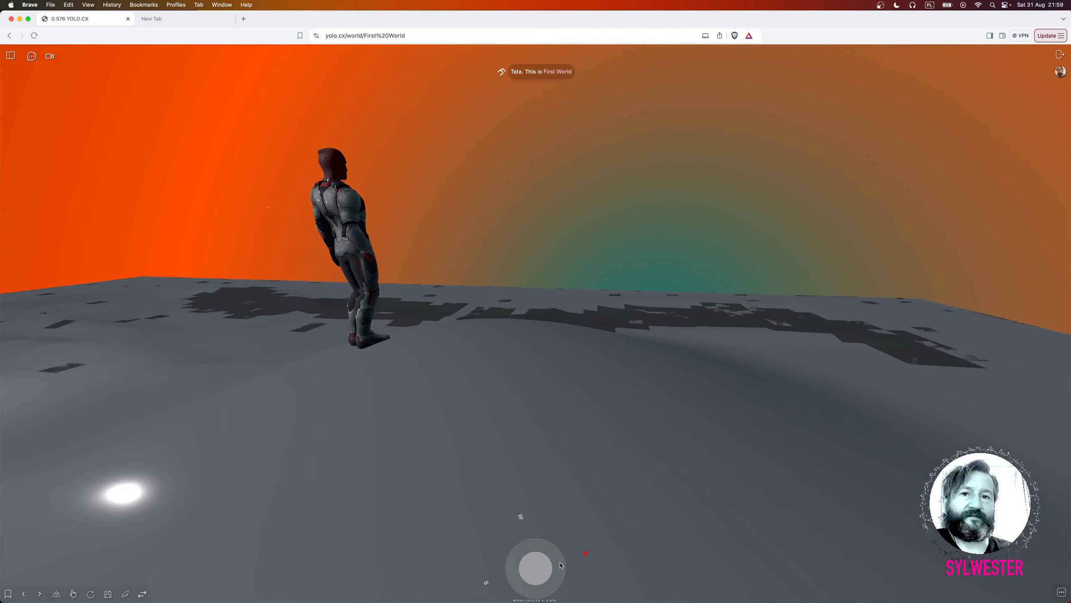
{"action": "left_click_drag", "start_coordinate": [560, 565], "coordinate": [666, 356]}
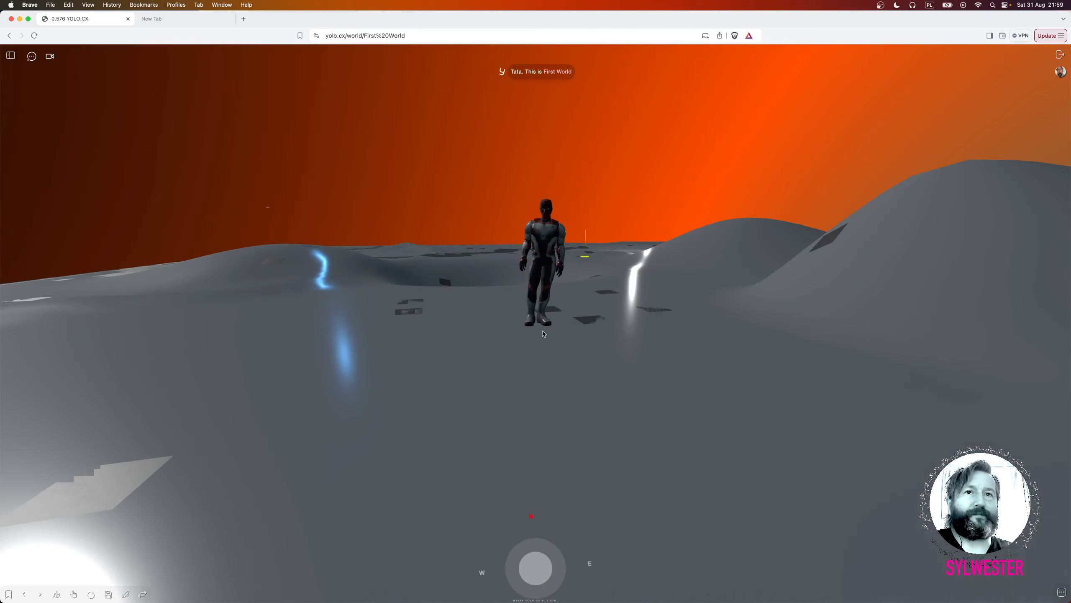
{"action": "left_click_drag", "start_coordinate": [535, 567], "coordinate": [598, 561]}
{"action": "left_click_drag", "start_coordinate": [675, 380], "coordinate": [440, 407]}
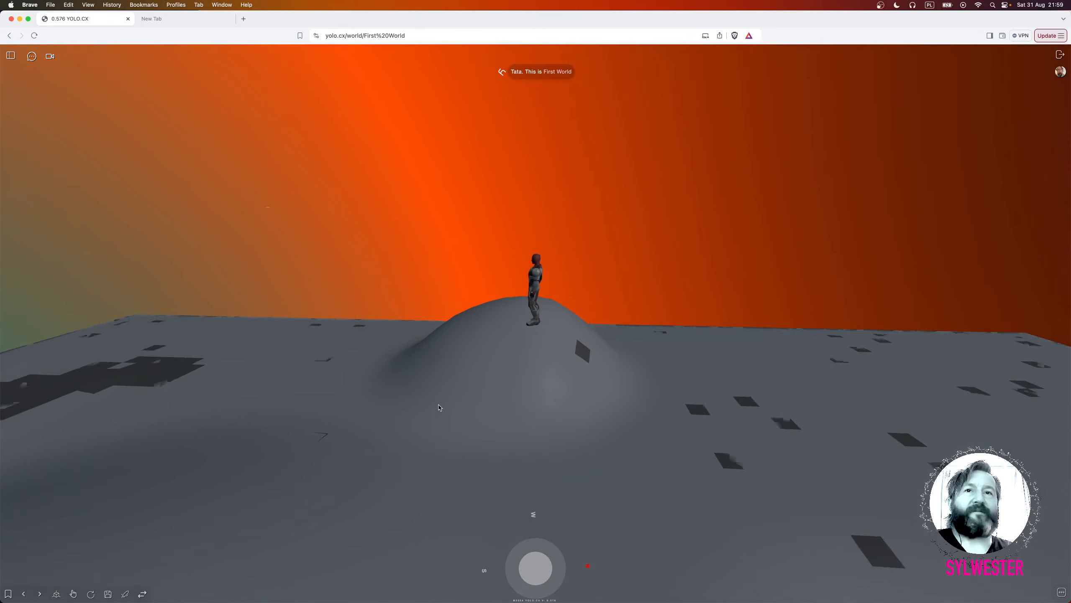
{"action": "left_click_drag", "start_coordinate": [564, 418], "coordinate": [739, 435]}
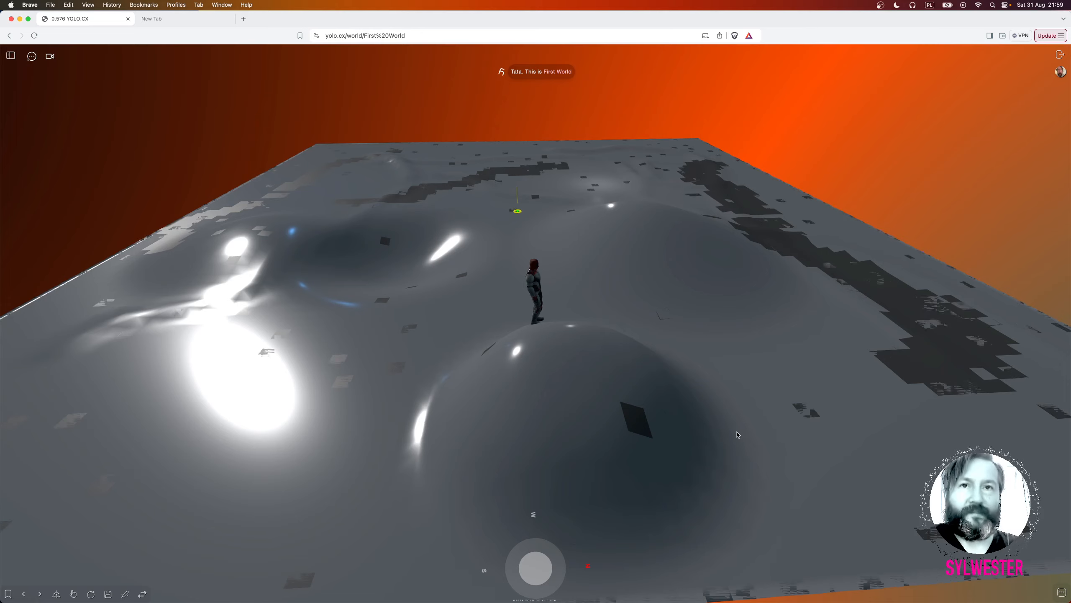
Switch to Blender and scale the plane's entire terrain mesh by a factor of 10 in Edit Mode.
{"action": "key", "text": "super+Tab"}
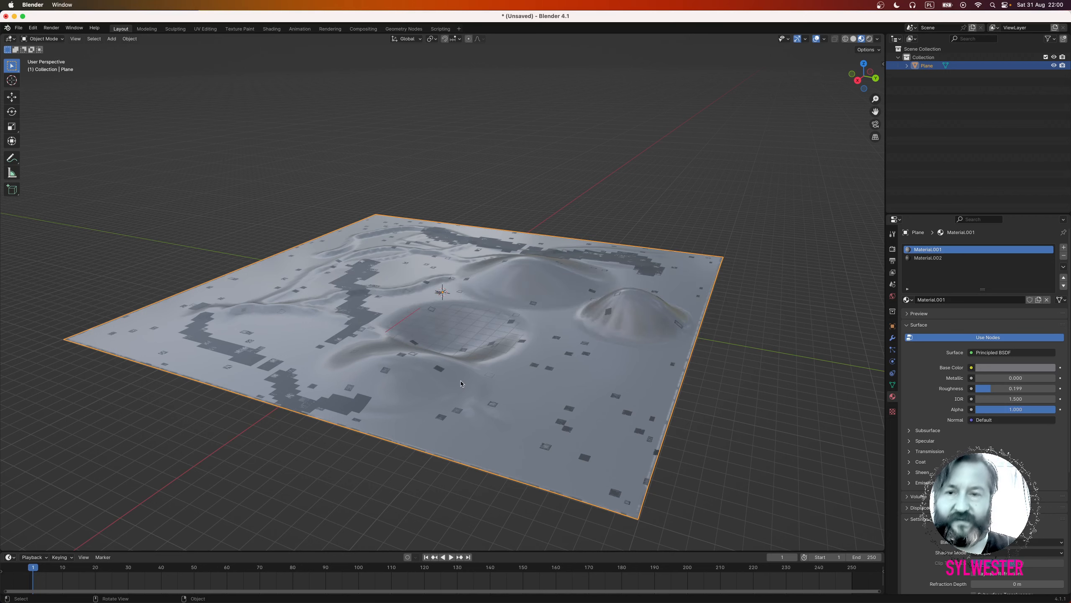
{"action": "key", "text": "Tab"}
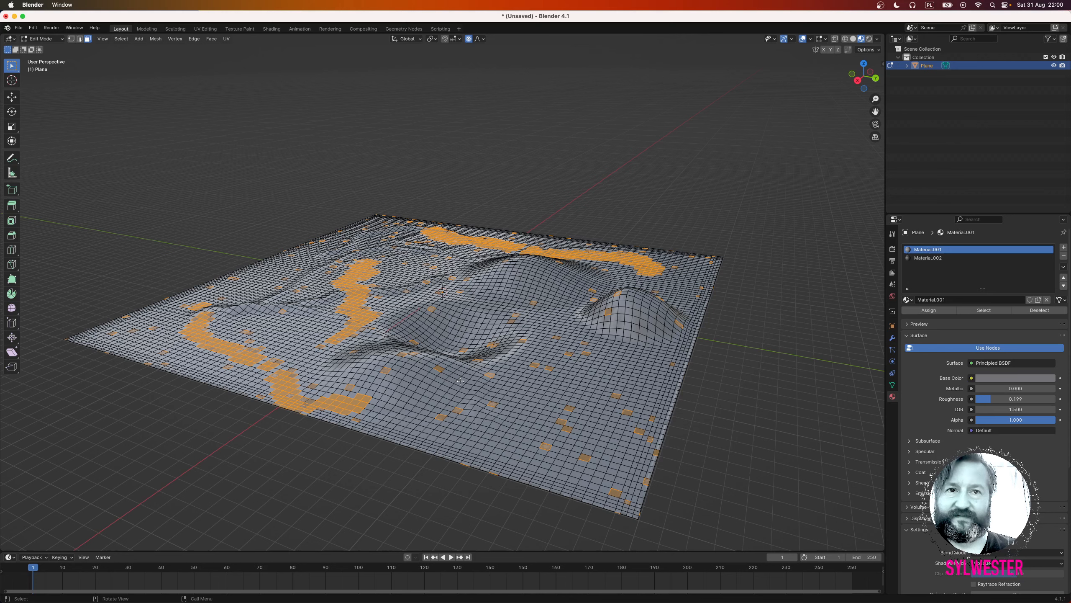
{"action": "key", "text": "a"}
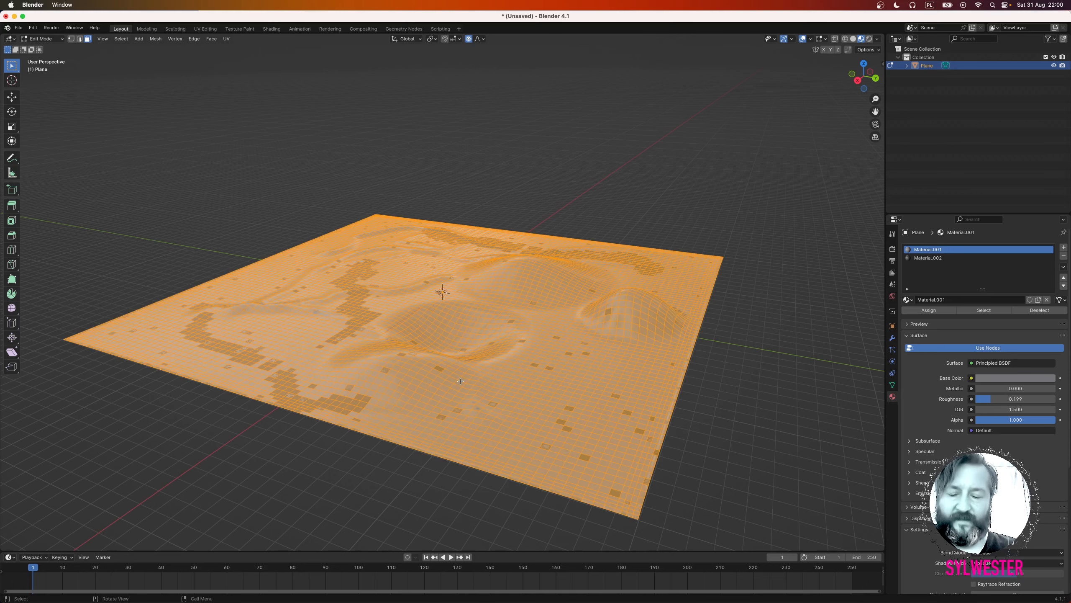
{"action": "key", "text": "s"}
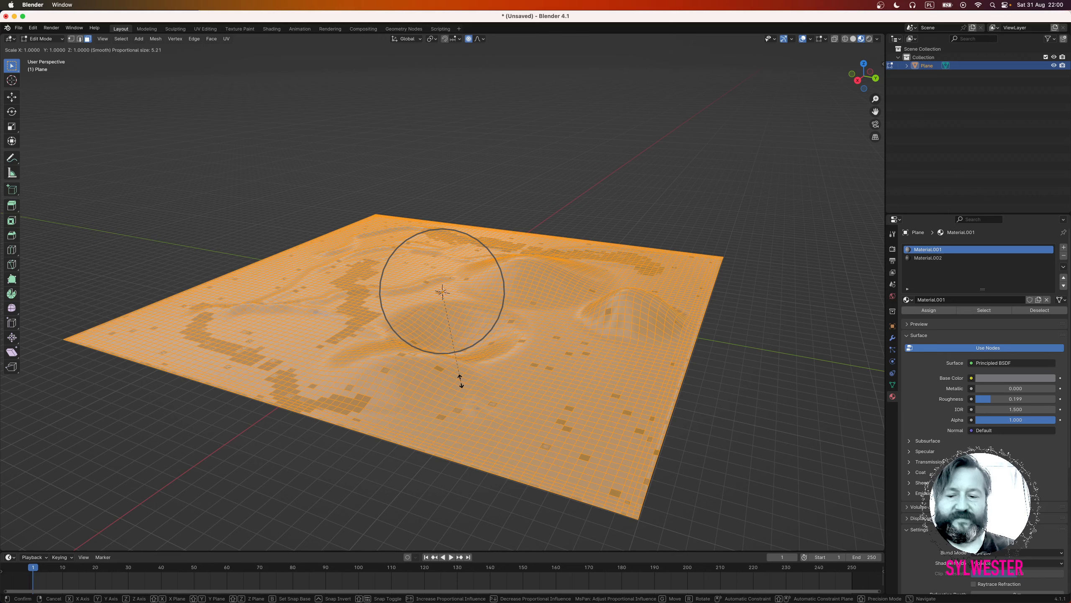
{"action": "type", "text": "10"}
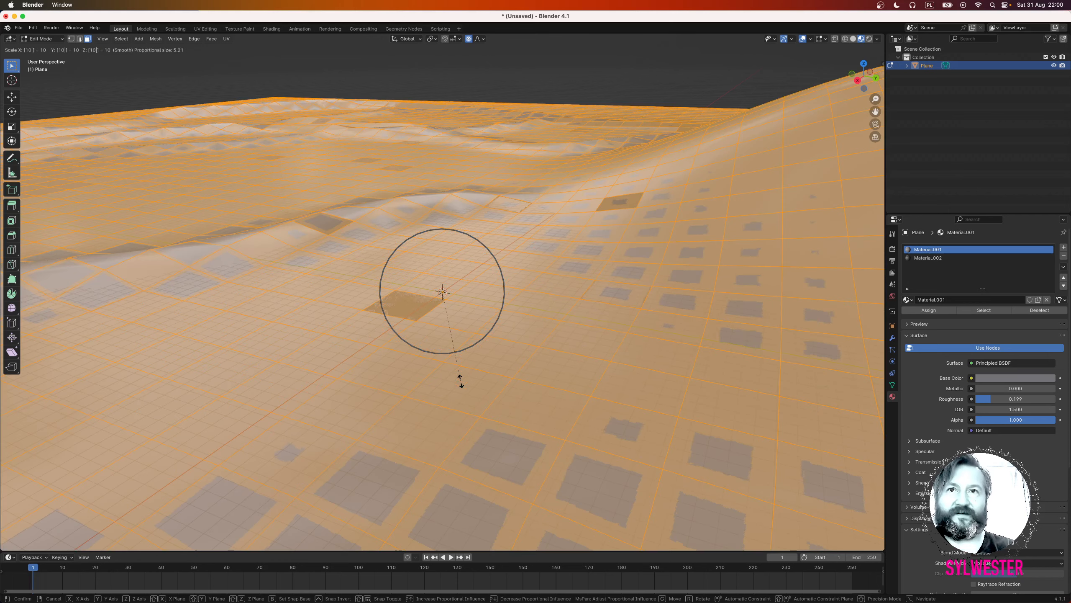
{"action": "key", "text": "Return"}
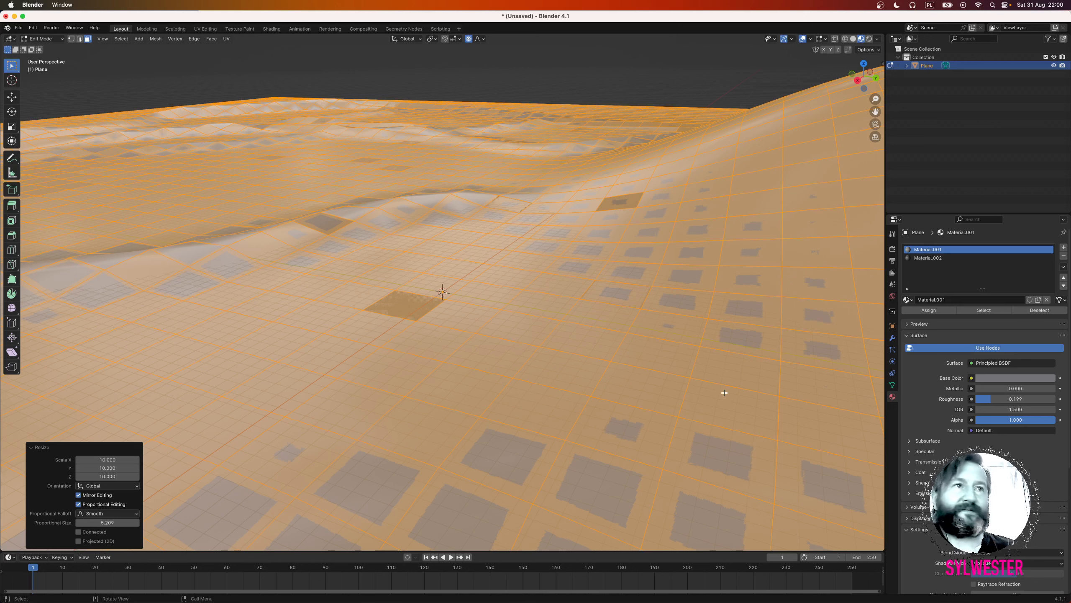
Remove the Material.002 slot from the terrain in Object Mode, keeping only Material.001.
{"action": "left_click", "coordinate": [1064, 257]}
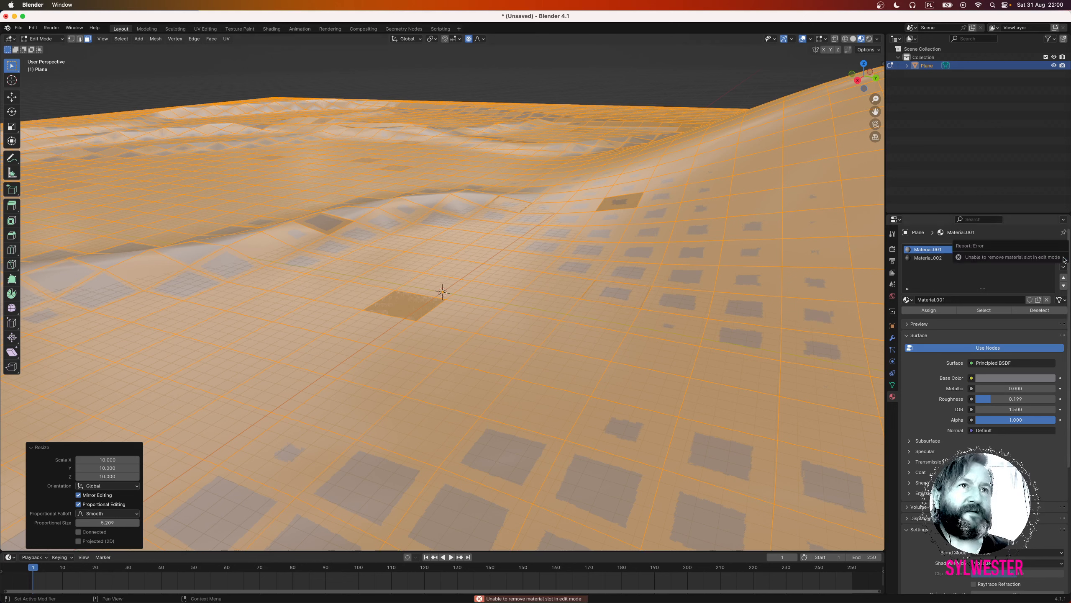
{"action": "left_click", "coordinate": [970, 258]}
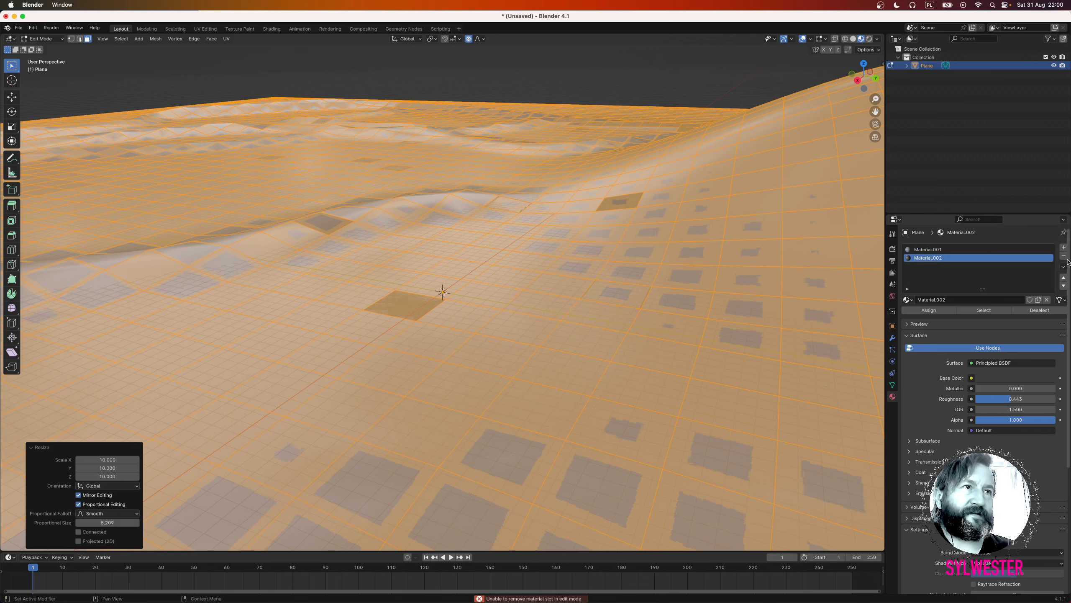
{"action": "key", "text": "Tab"}
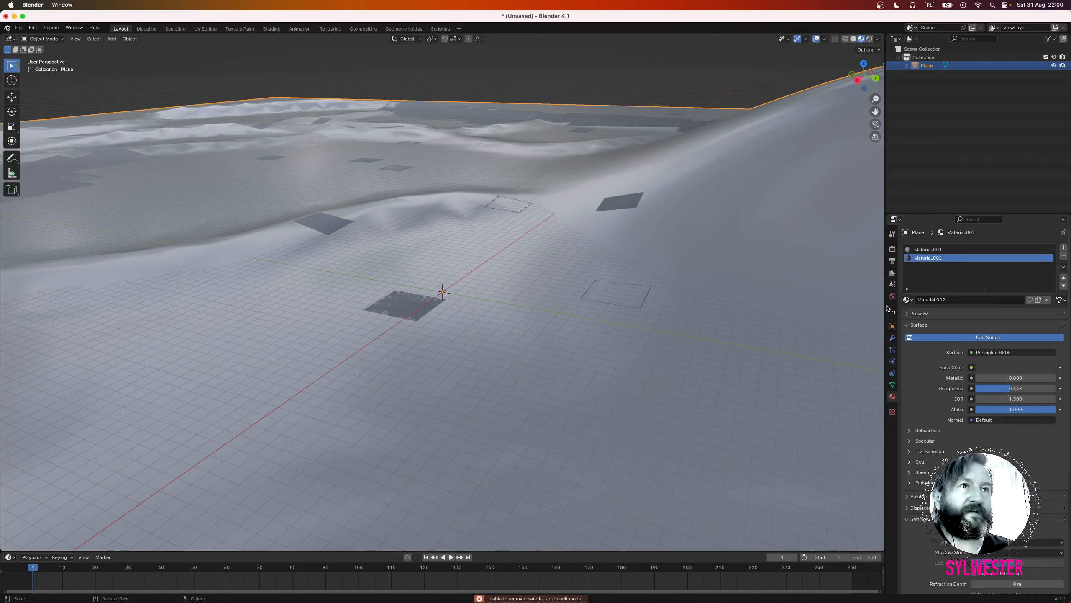
{"action": "left_click", "coordinate": [1064, 257]}
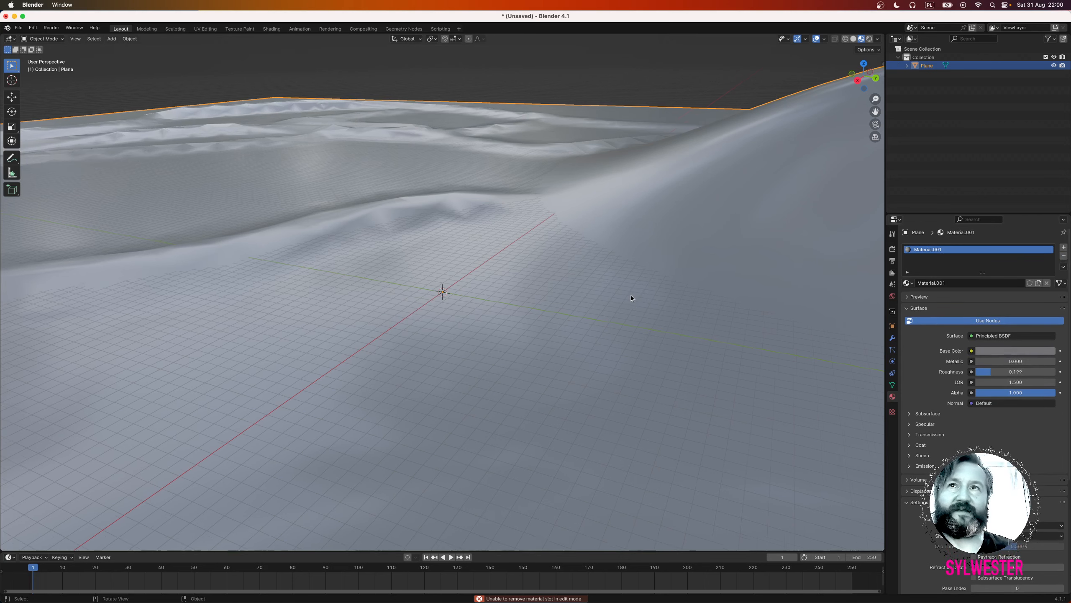
{"action": "key", "text": "Tab"}
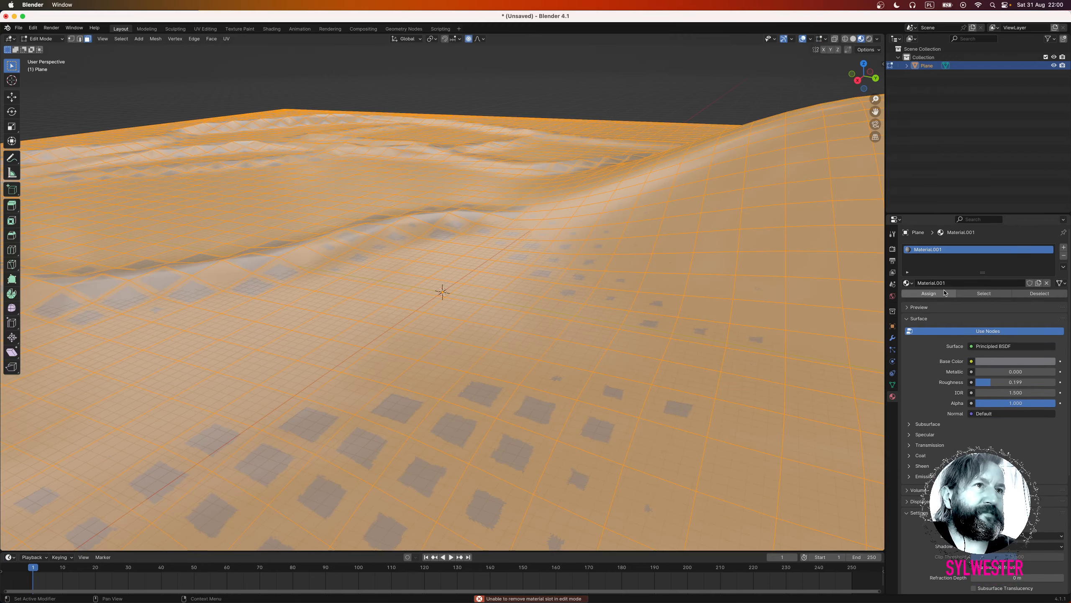
{"action": "key", "text": "Tab"}
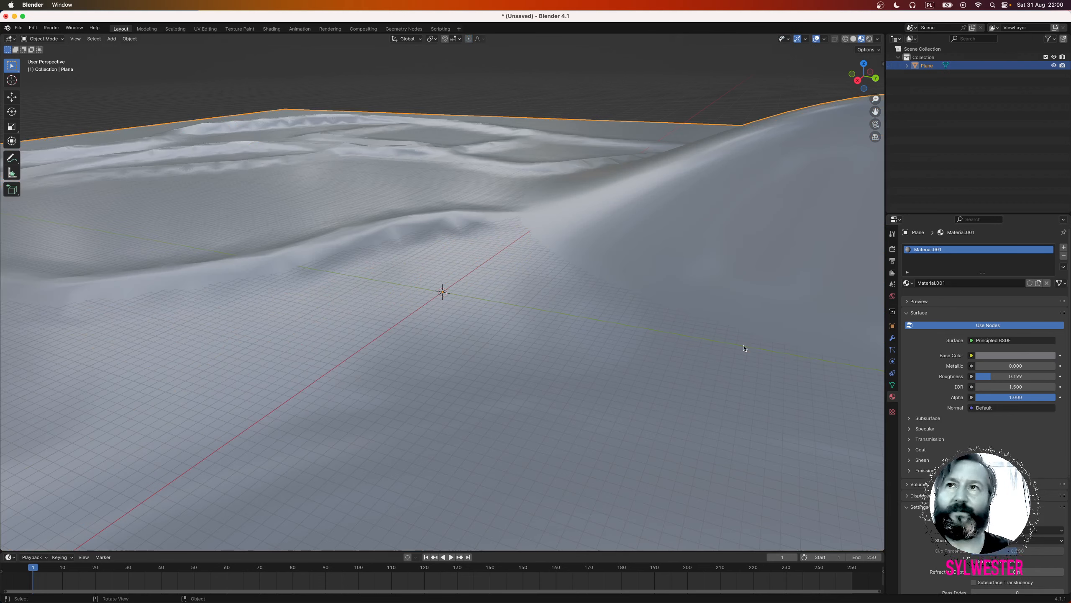
Apply all transforms to the enlarged terrain plane.
{"action": "middle_click_drag", "start_coordinate": [462, 411], "coordinate": [451, 424]}
{"action": "scroll", "coordinate": [449, 428], "scroll_direction": "down", "scroll_amount": 10}
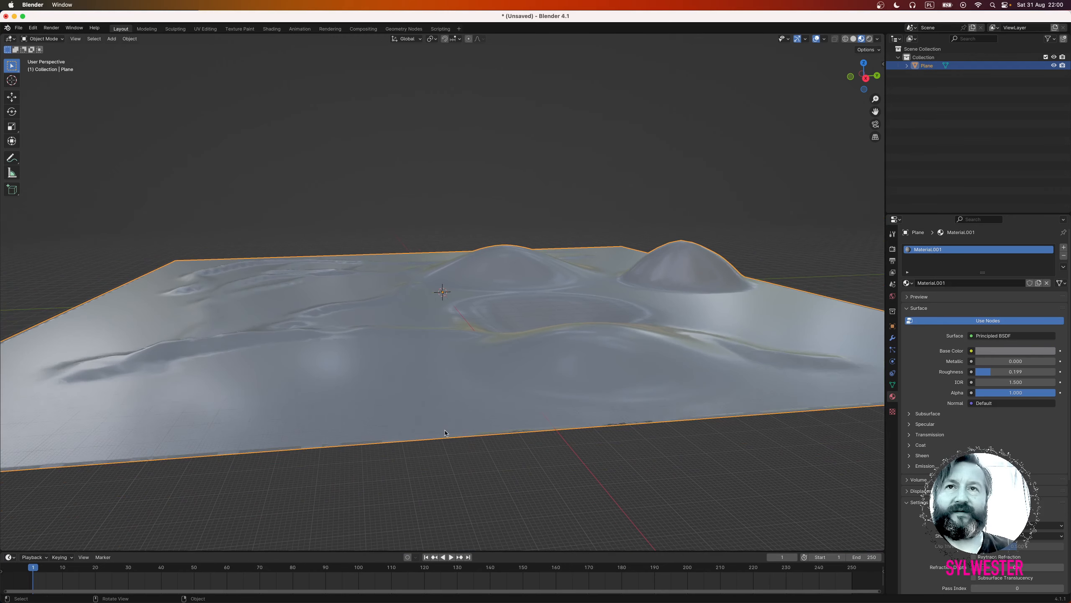
{"action": "scroll", "coordinate": [439, 439], "scroll_direction": "up", "scroll_amount": 5}
{"action": "scroll", "coordinate": [439, 439], "scroll_direction": "down", "scroll_amount": 4}
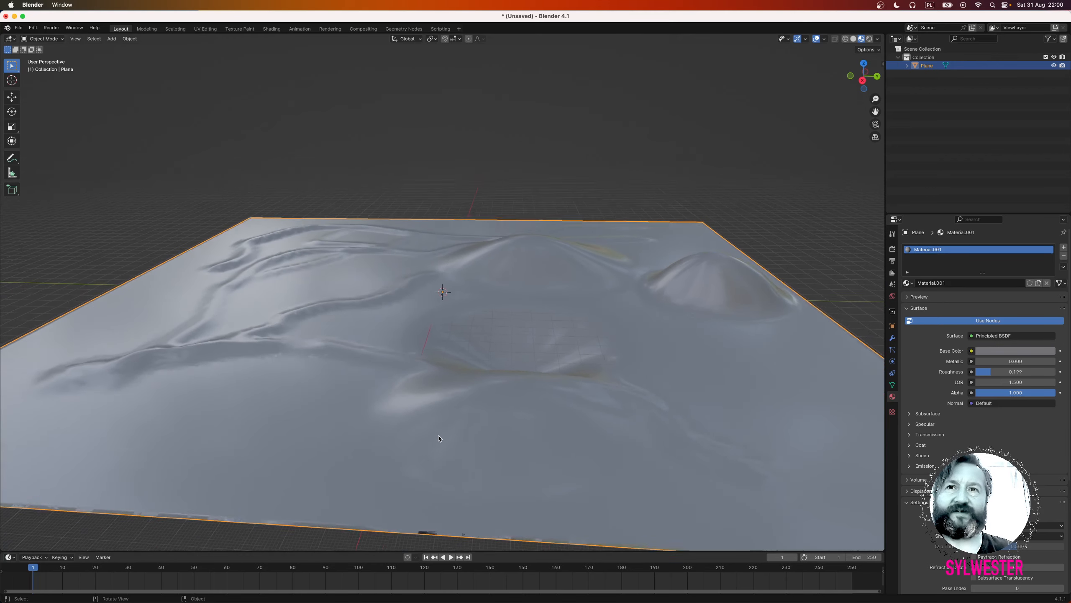
{"action": "scroll", "coordinate": [439, 438], "scroll_direction": "left", "scroll_amount": 3}
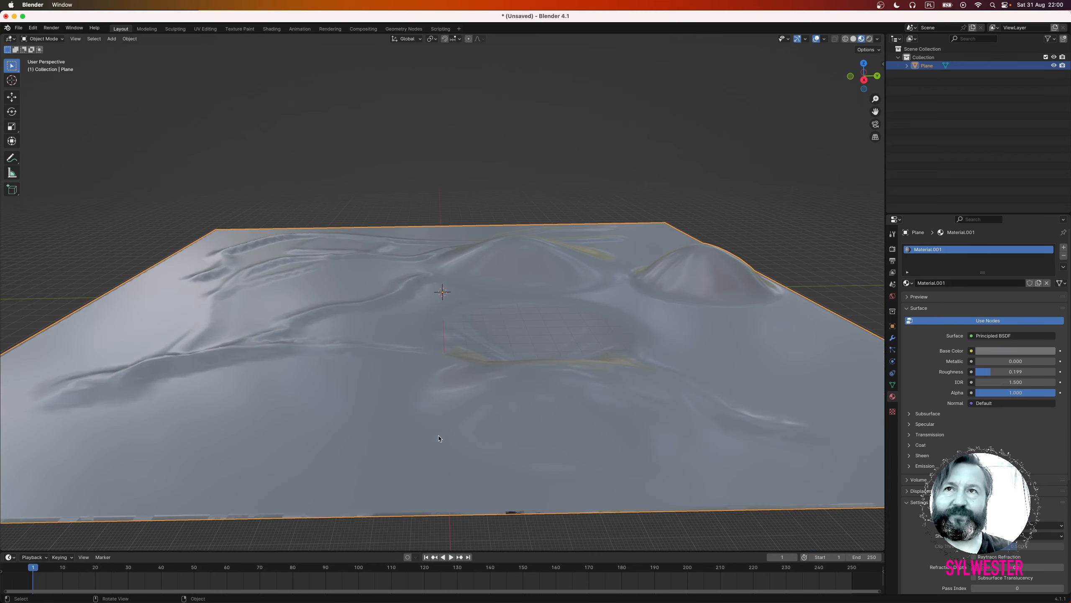
{"action": "scroll", "coordinate": [439, 438], "scroll_direction": "up", "scroll_amount": 2}
{"action": "scroll", "coordinate": [438, 438], "scroll_direction": "down", "scroll_amount": 2}
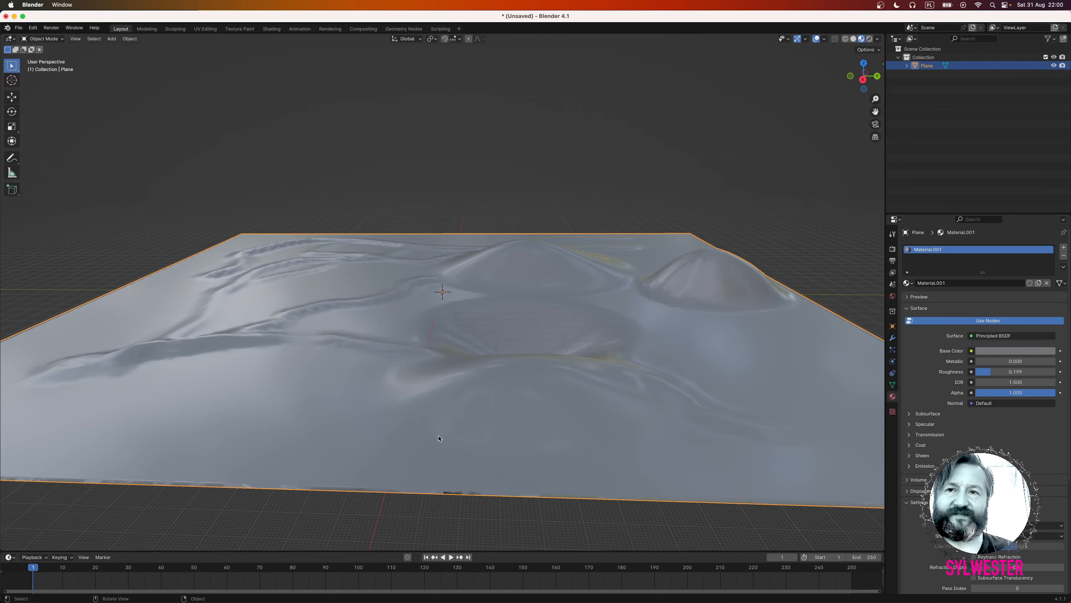
{"action": "key", "text": "ctrl+a"}
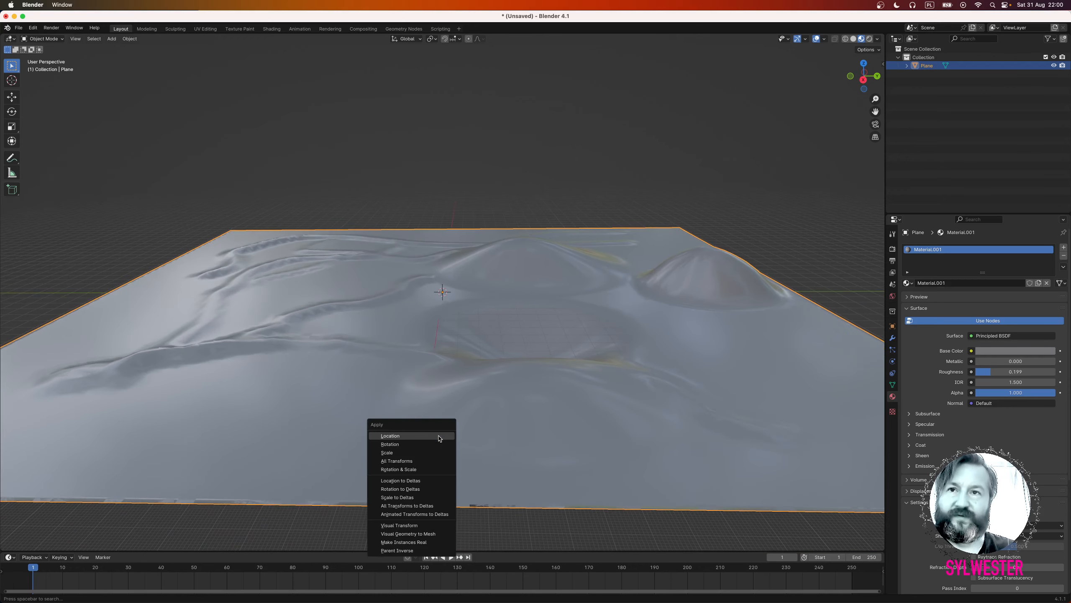
{"action": "left_click", "coordinate": [407, 462]}
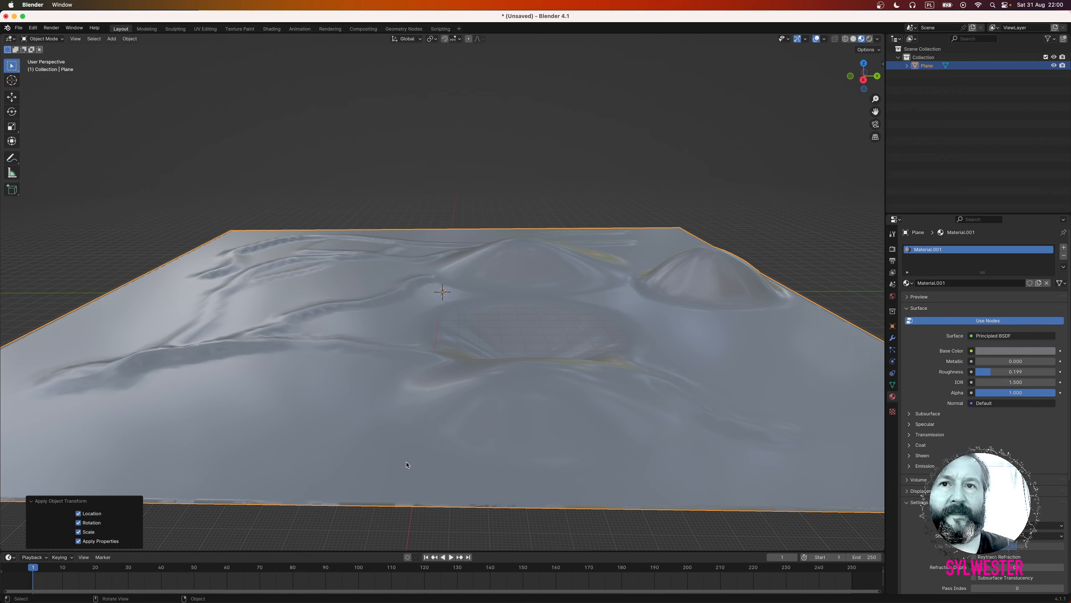
Export the terrain as a glTF Binary file named first-world-ground-2.glb to the Desktop.
{"action": "middle_click_drag", "start_coordinate": [434, 295], "coordinate": [427, 313]}
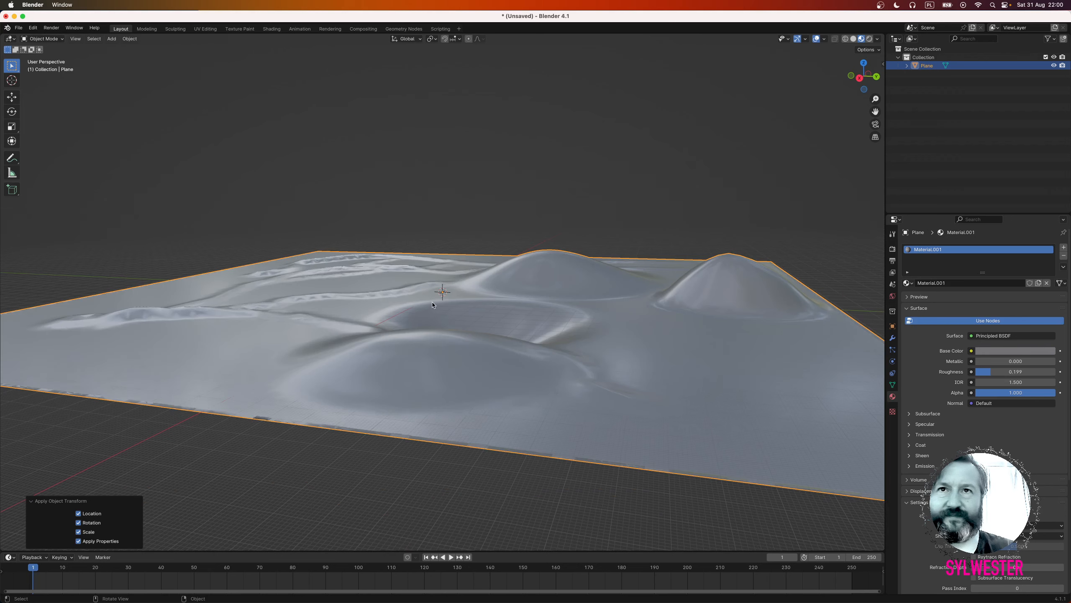
{"action": "scroll", "coordinate": [432, 304], "scroll_direction": "right", "scroll_amount": 10}
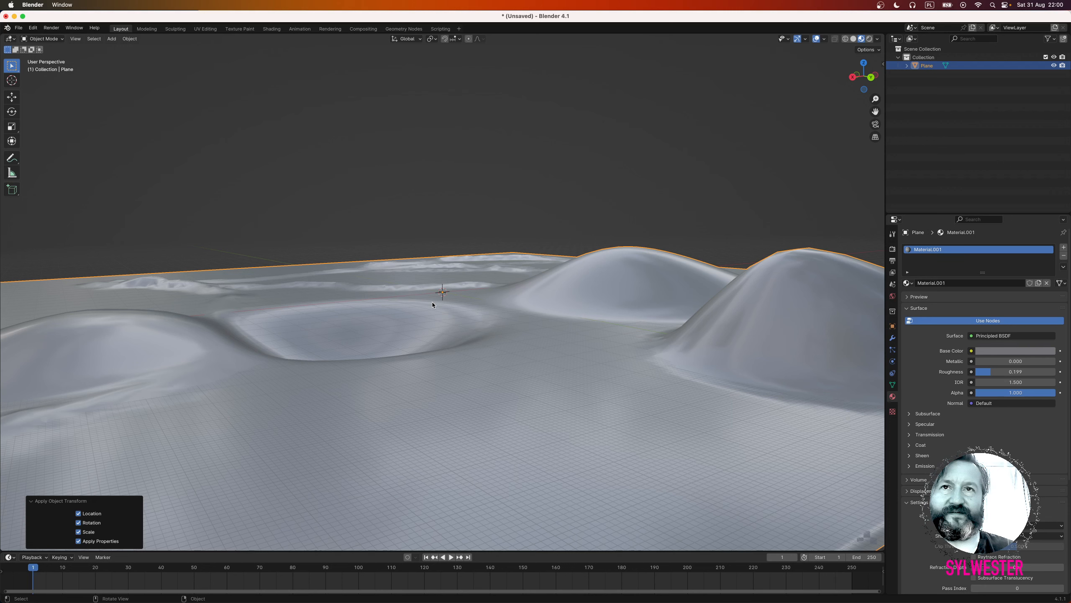
{"action": "scroll", "coordinate": [675, 300], "scroll_direction": "up", "scroll_amount": 1}
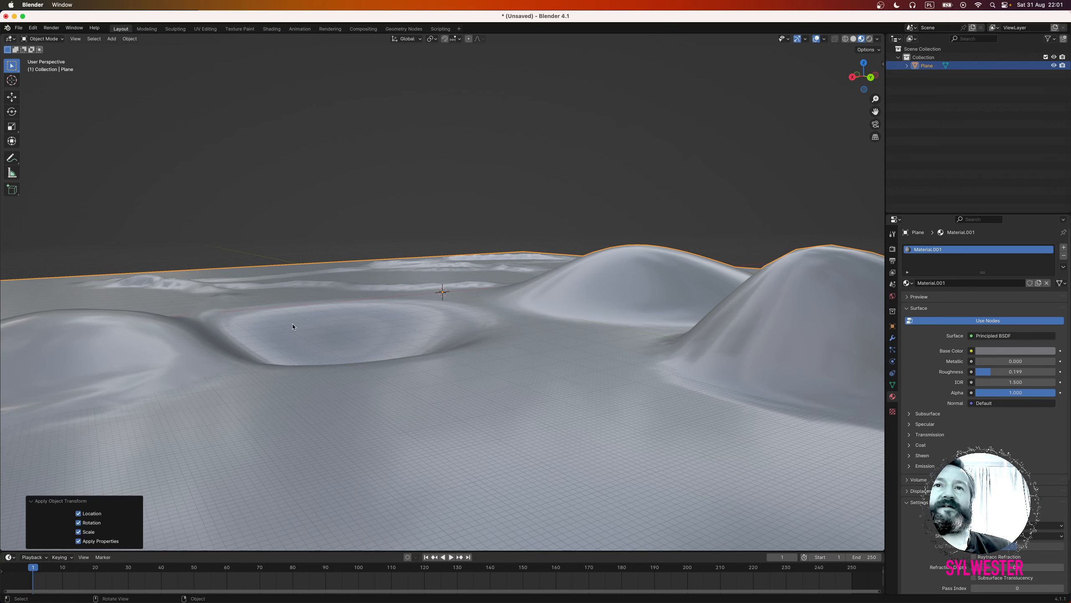
{"action": "middle_click_drag", "start_coordinate": [291, 256], "coordinate": [156, 208]}
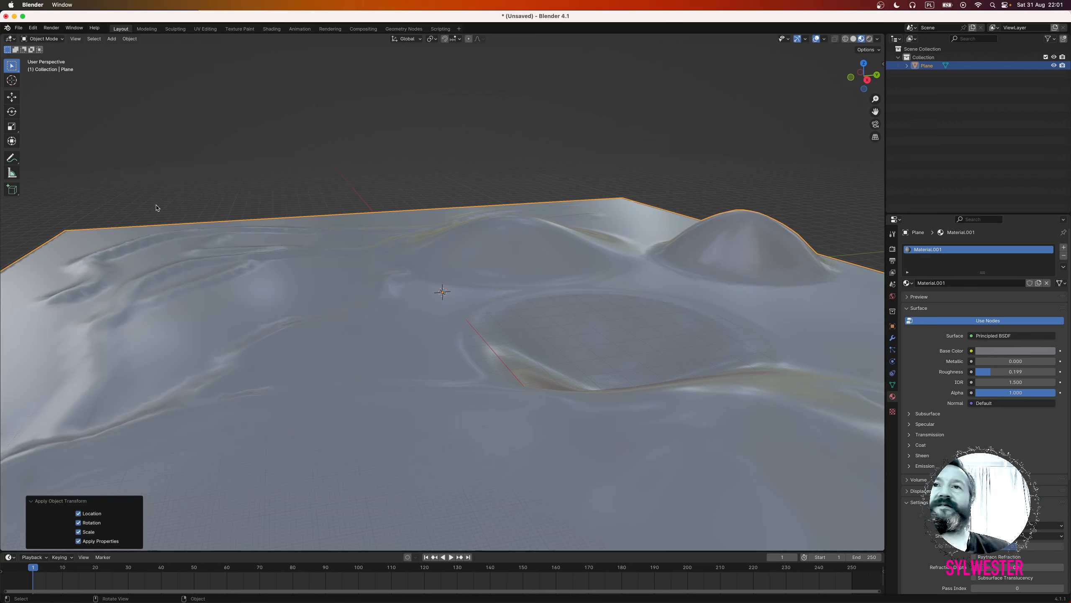
{"action": "left_click", "coordinate": [18, 27]}
{"action": "mouse_move", "coordinate": [55, 155]}
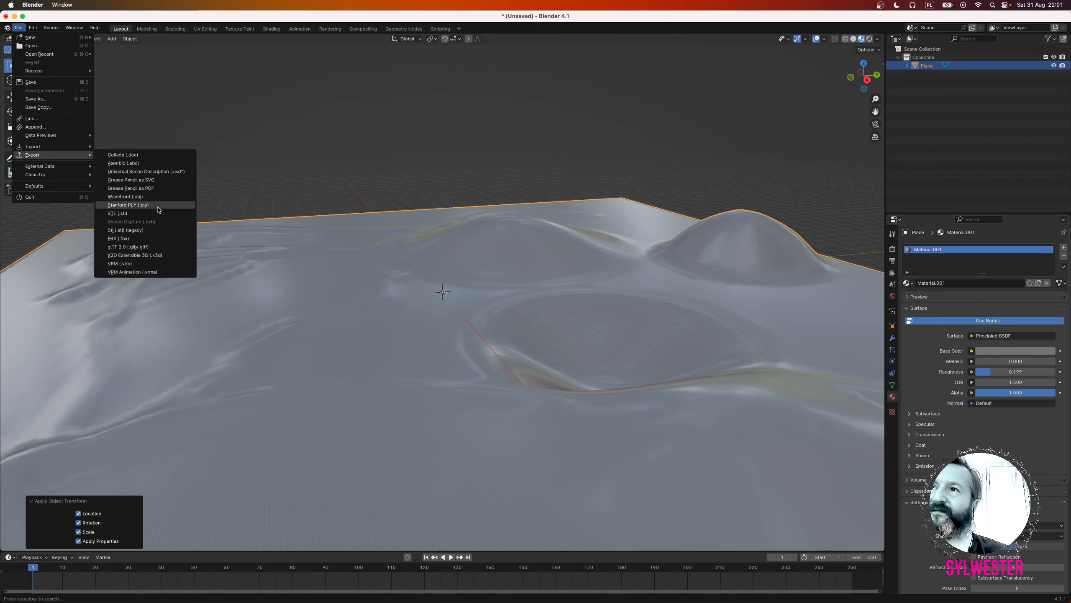
{"action": "left_click", "coordinate": [140, 247]}
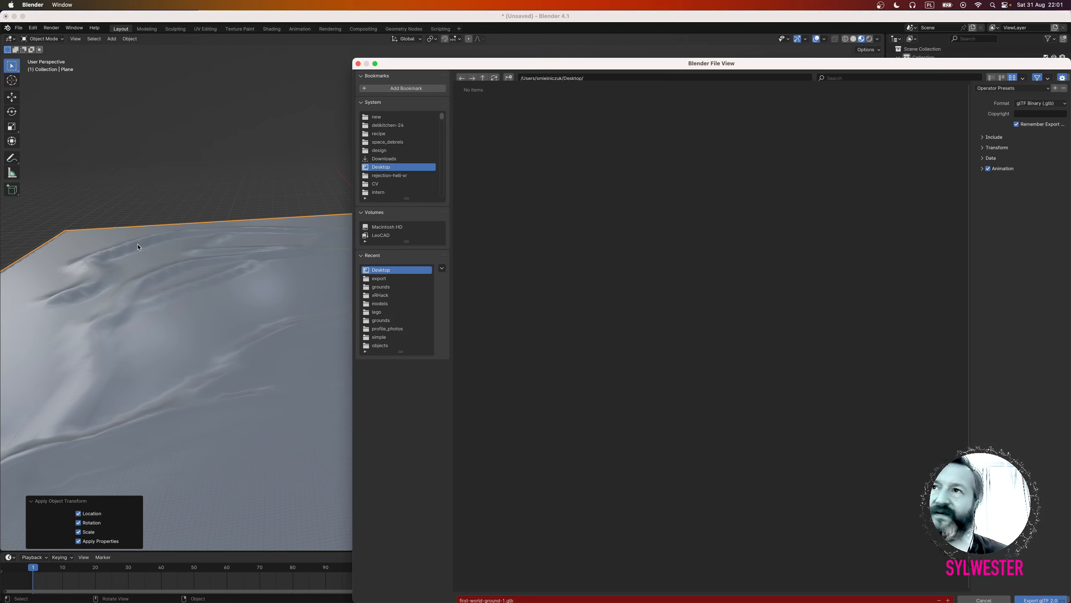
{"action": "left_click", "coordinate": [621, 146]}
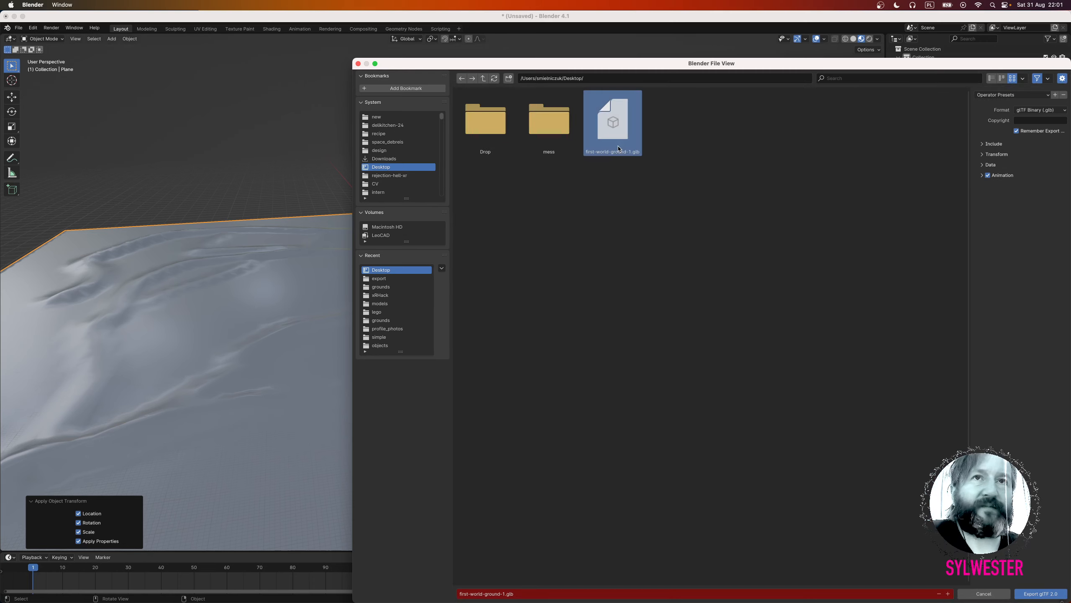
{"action": "left_click", "coordinate": [521, 593]}
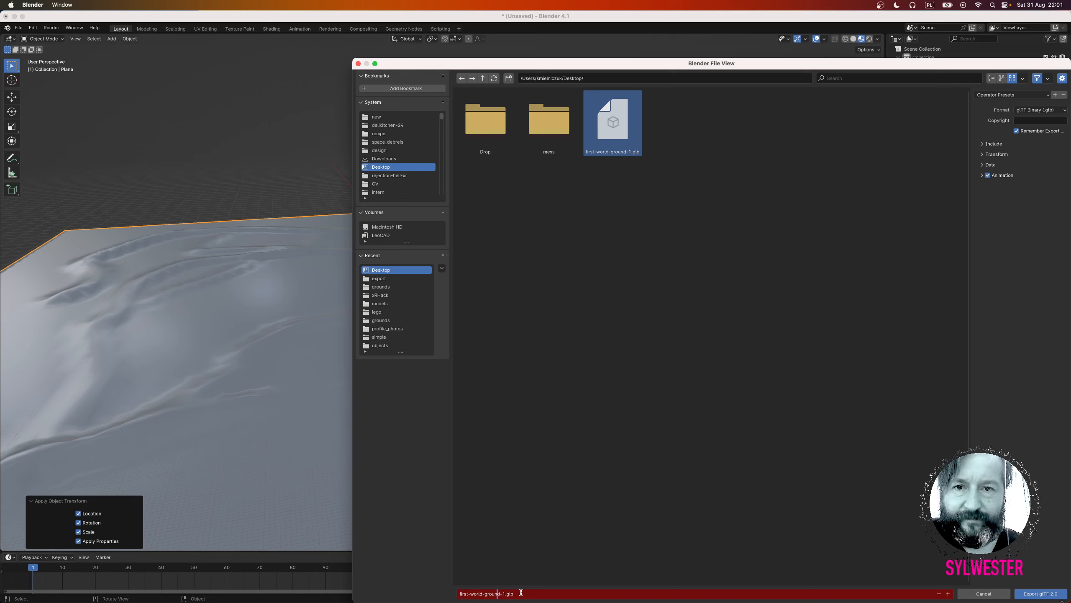
{"action": "key", "text": "BackSpace"}
{"action": "type", "text": "2"}
{"action": "key", "text": "Return"}
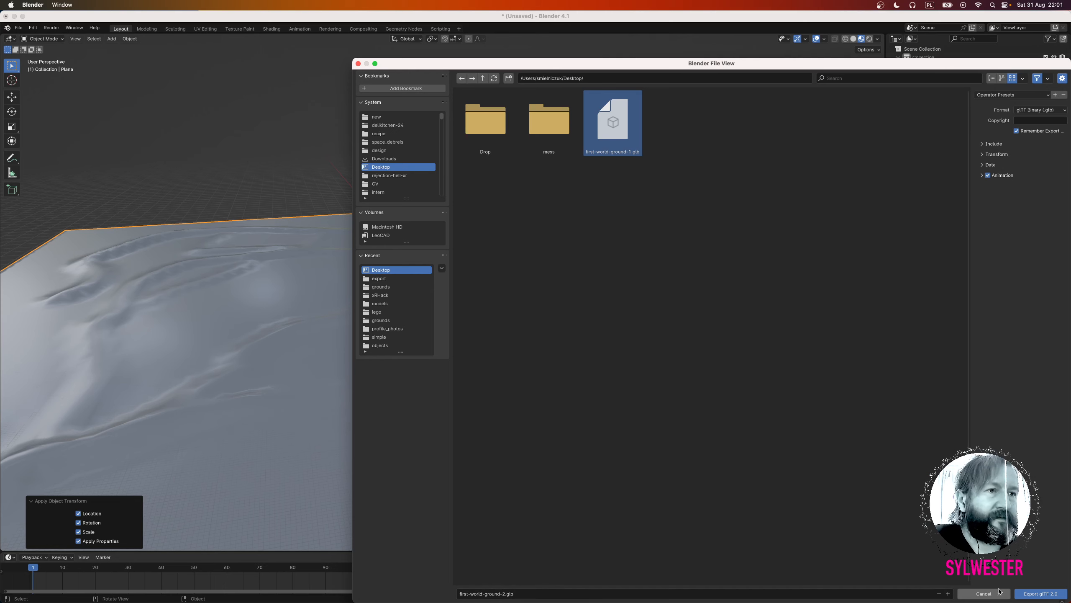
{"action": "left_click", "coordinate": [1038, 594]}
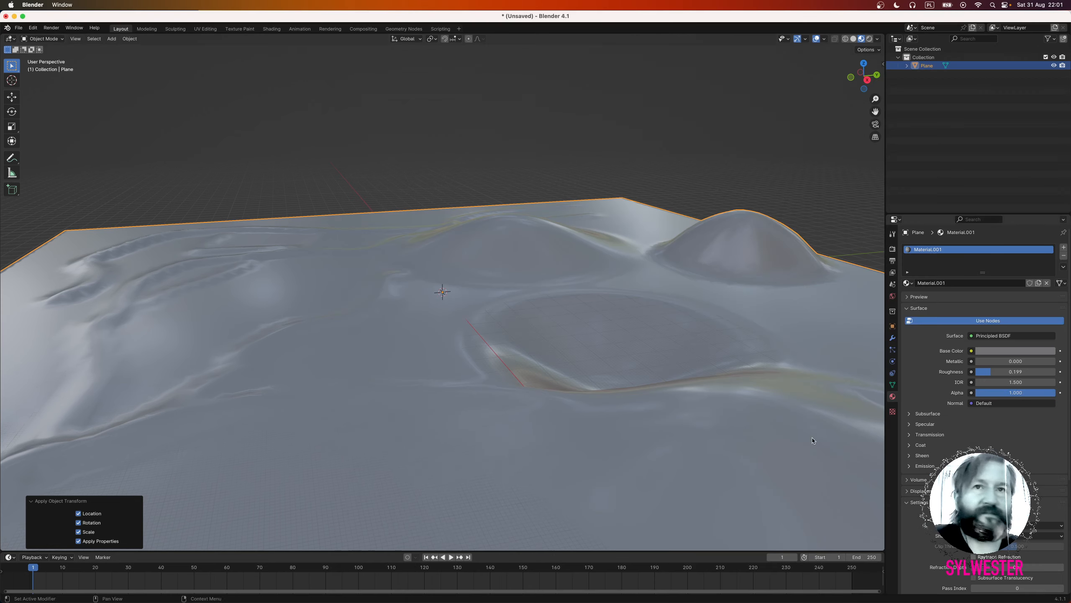
Switch to the Brave browser, open First World for editing and upload first-world-ground-2.glb as its custom ground.
{"action": "key", "text": "super+Tab"}
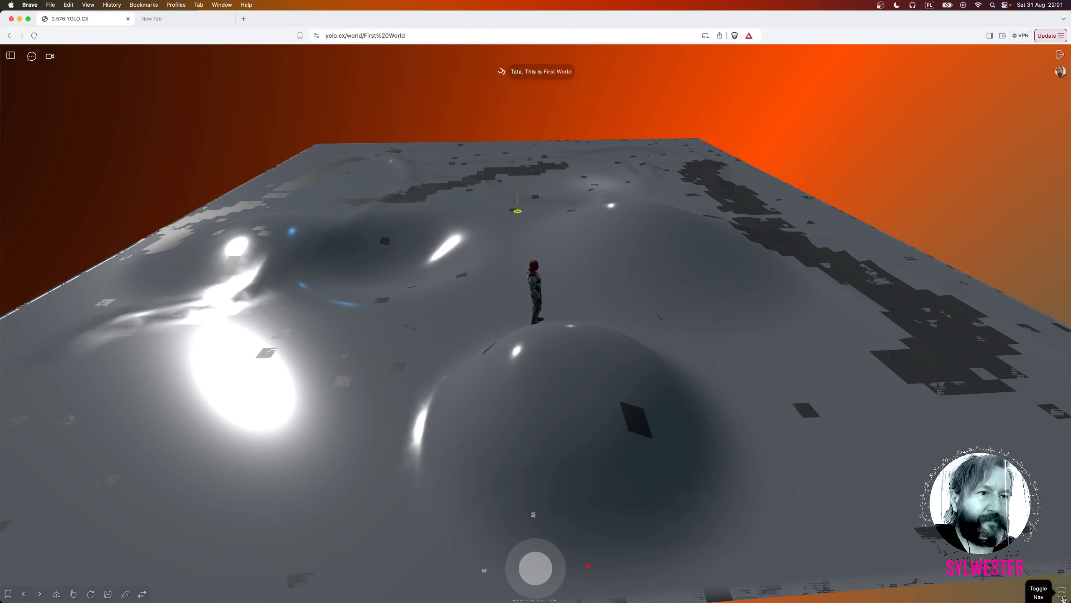
{"action": "left_click", "coordinate": [1062, 593]}
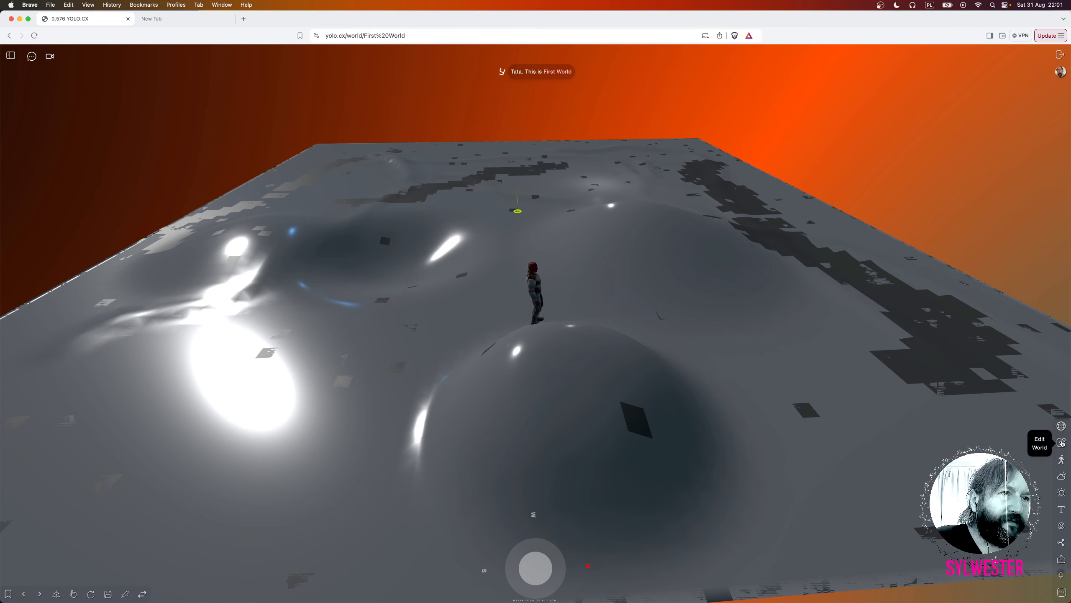
{"action": "left_click", "coordinate": [1061, 442]}
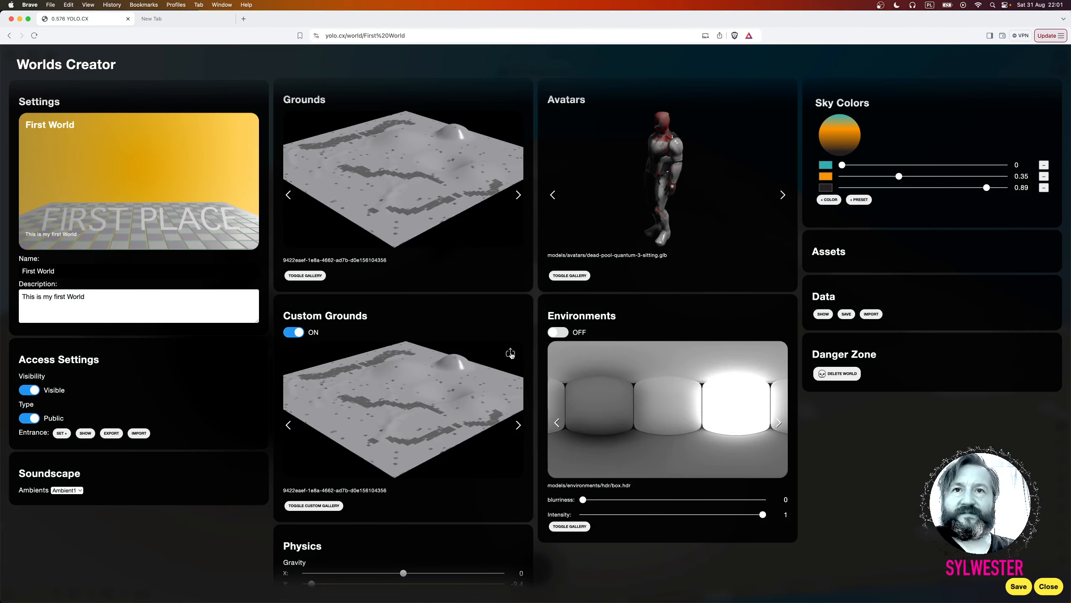
{"action": "left_click", "coordinate": [511, 353]}
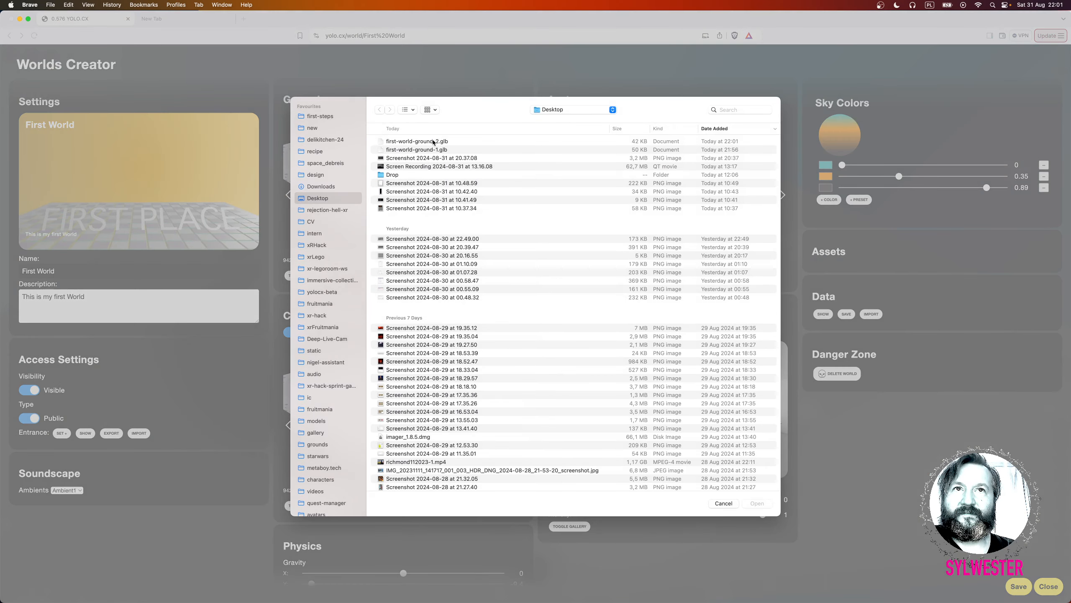
{"action": "double_click", "coordinate": [434, 142]}
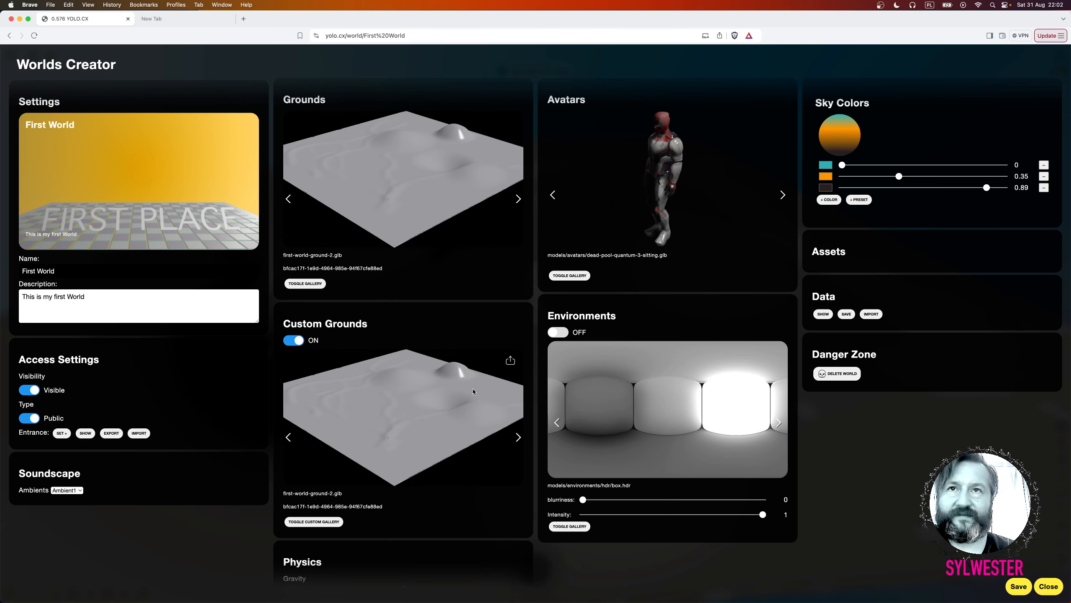
Save the world with the new ground, return to it and expand its navigation tools.
{"action": "left_click", "coordinate": [1022, 586]}
{"action": "left_click", "coordinate": [523, 357]}
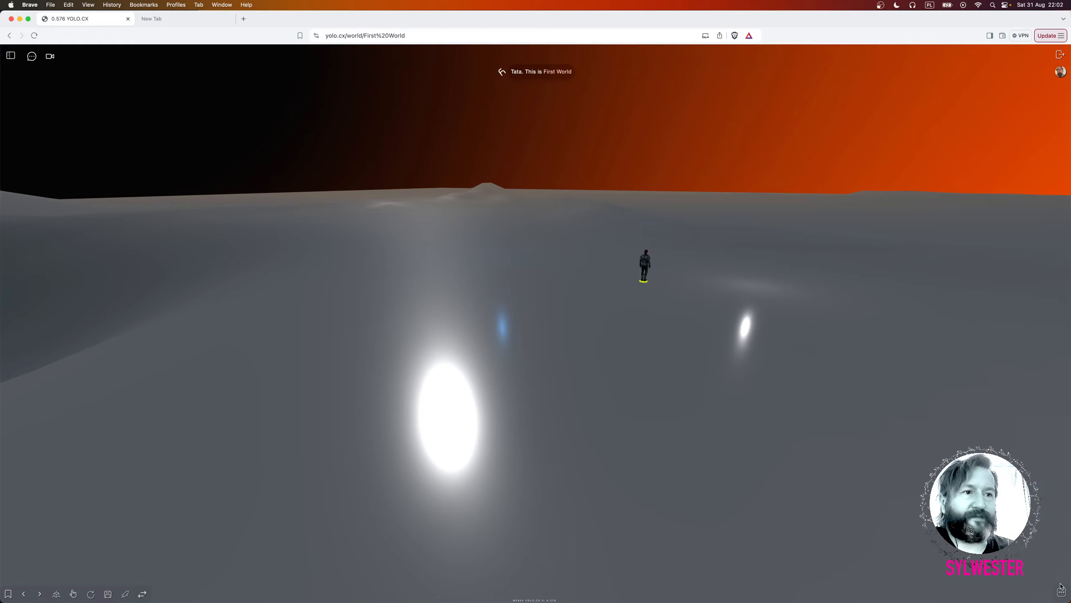
{"action": "left_click", "coordinate": [1063, 592]}
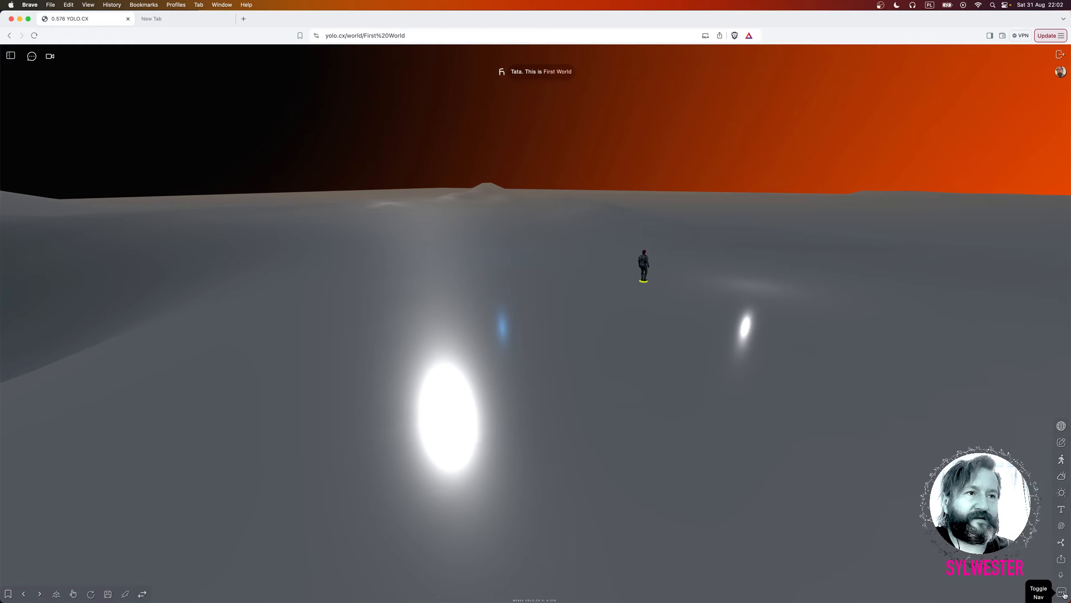
Enable Avatar Mode and walk the avatar across the new terrain onto a hill, inspecting the ground from several angles.
{"action": "left_click", "coordinate": [1062, 460]}
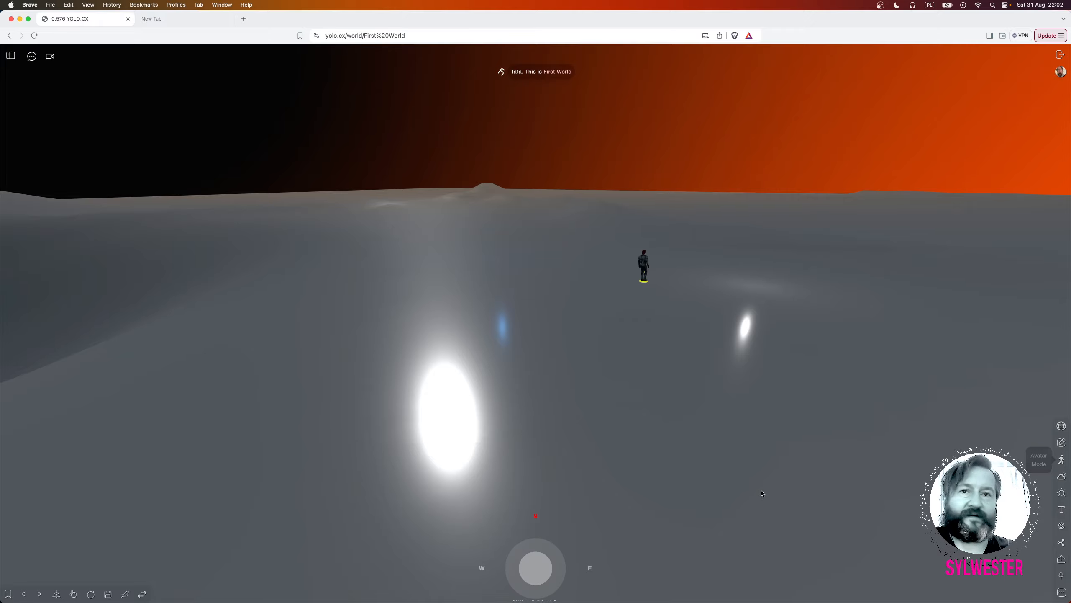
{"action": "left_click_drag", "start_coordinate": [542, 570], "coordinate": [691, 593]}
{"action": "left_click_drag", "start_coordinate": [856, 306], "coordinate": [687, 286]}
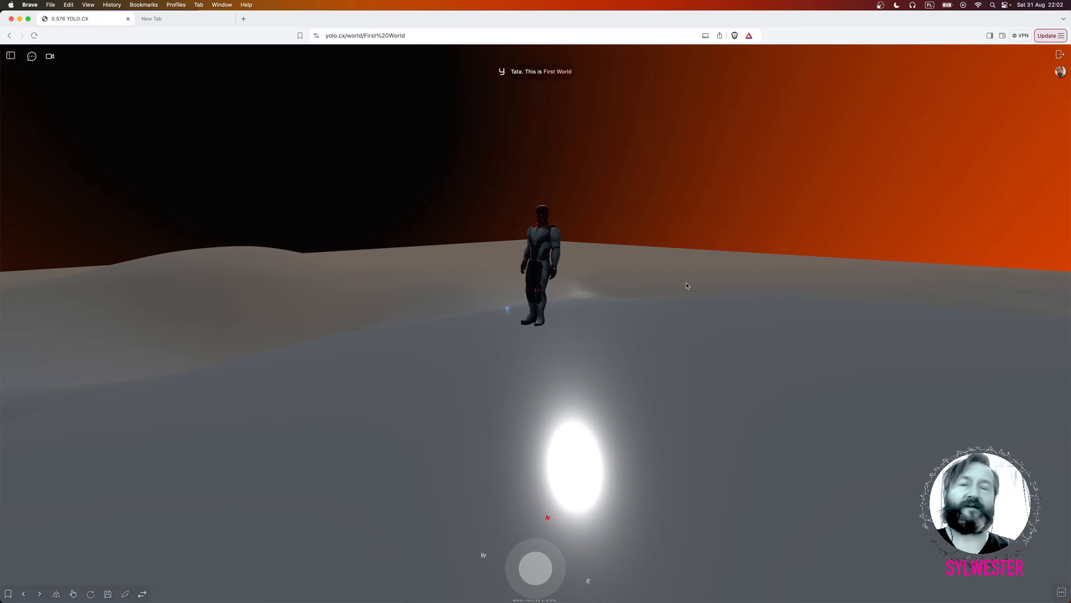
{"action": "right_click_drag", "start_coordinate": [672, 235], "coordinate": [744, 393]}
{"action": "scroll", "coordinate": [706, 317], "scroll_direction": "up", "scroll_amount": 5}
{"action": "scroll", "coordinate": [746, 341], "scroll_direction": "up", "scroll_amount": 8}
{"action": "left_click_drag", "start_coordinate": [744, 389], "coordinate": [953, 364]}
{"action": "right_click_drag", "start_coordinate": [953, 364], "coordinate": [842, 358]}
{"action": "left_click_drag", "start_coordinate": [683, 314], "coordinate": [870, 313]}
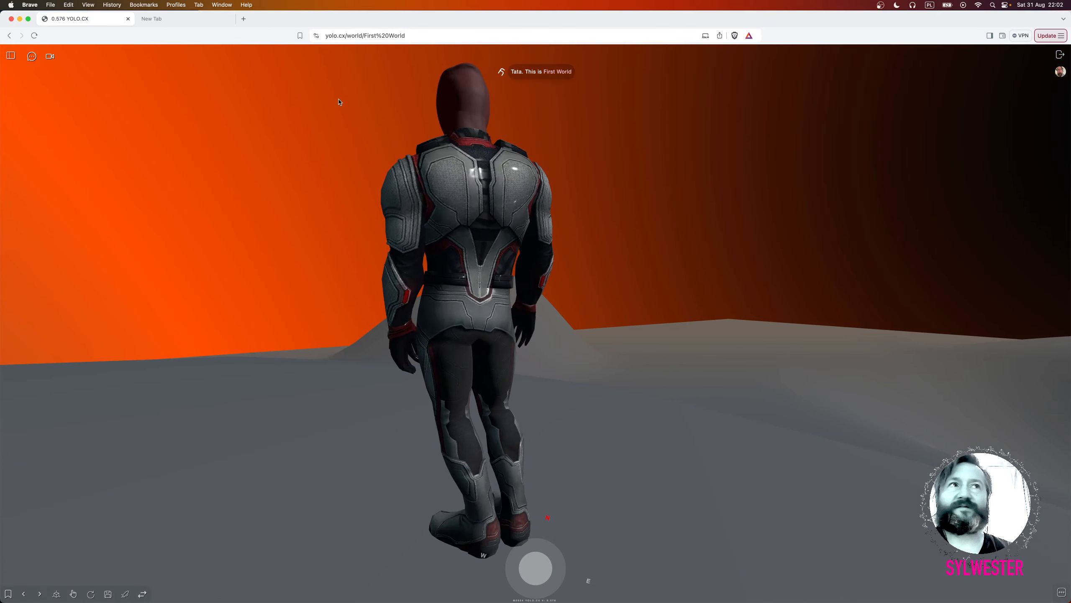
Show the world's utility options and view the bug report form, closing it without sending a report.
{"action": "left_click", "coordinate": [10, 56]}
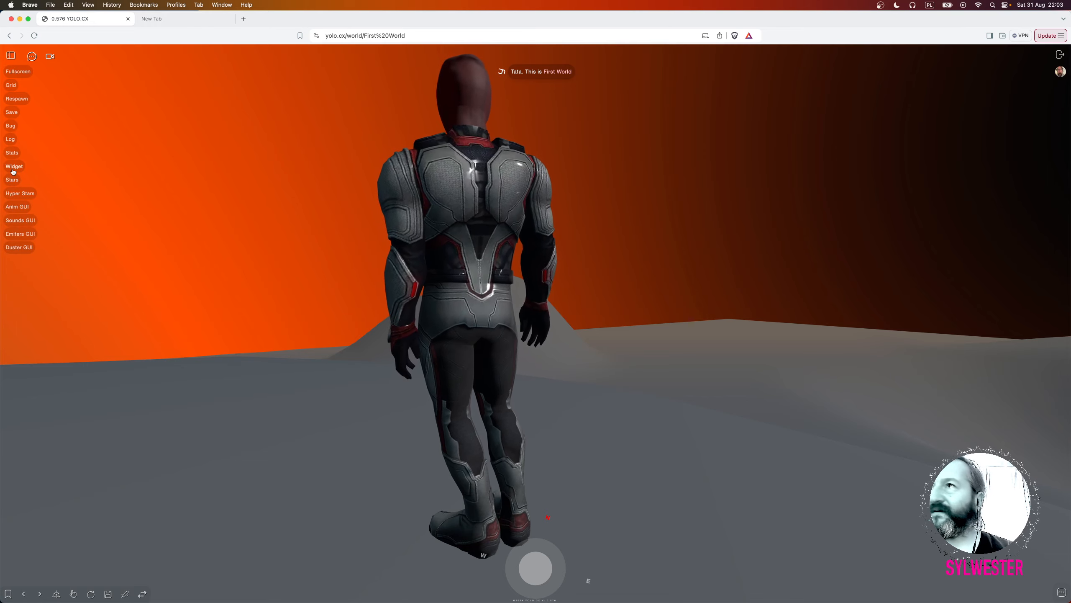
{"action": "left_click", "coordinate": [11, 57]}
{"action": "left_click", "coordinate": [12, 57]}
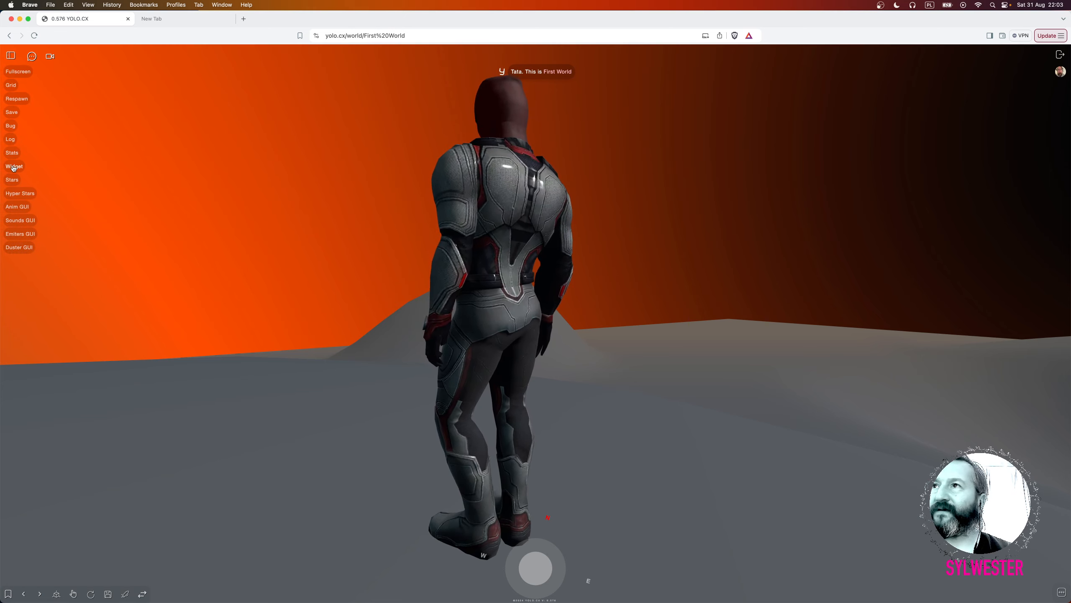
{"action": "left_click", "coordinate": [10, 128]}
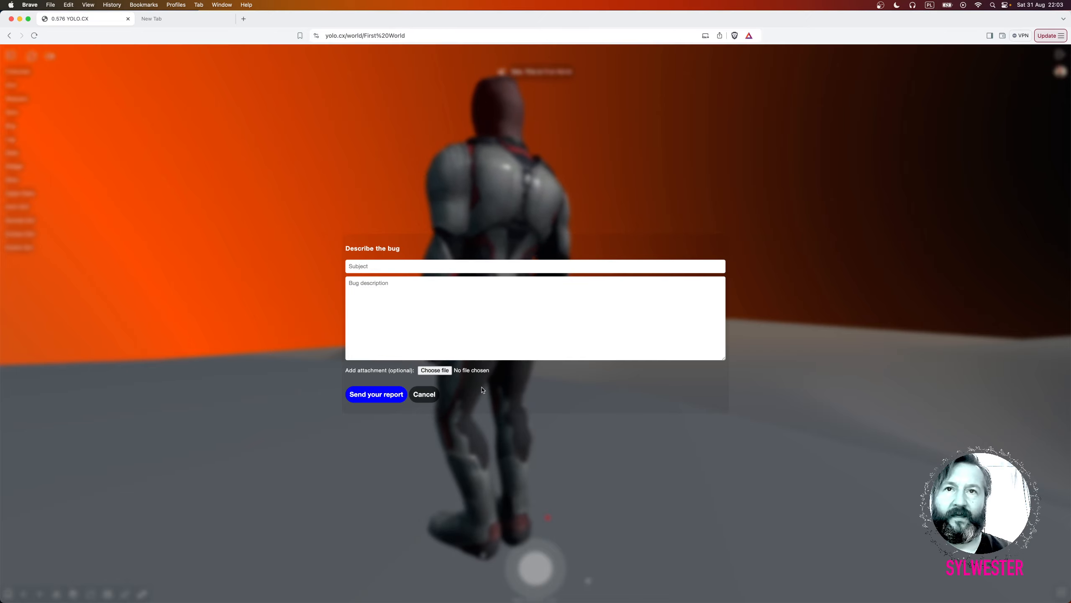
{"action": "left_click", "coordinate": [424, 394]}
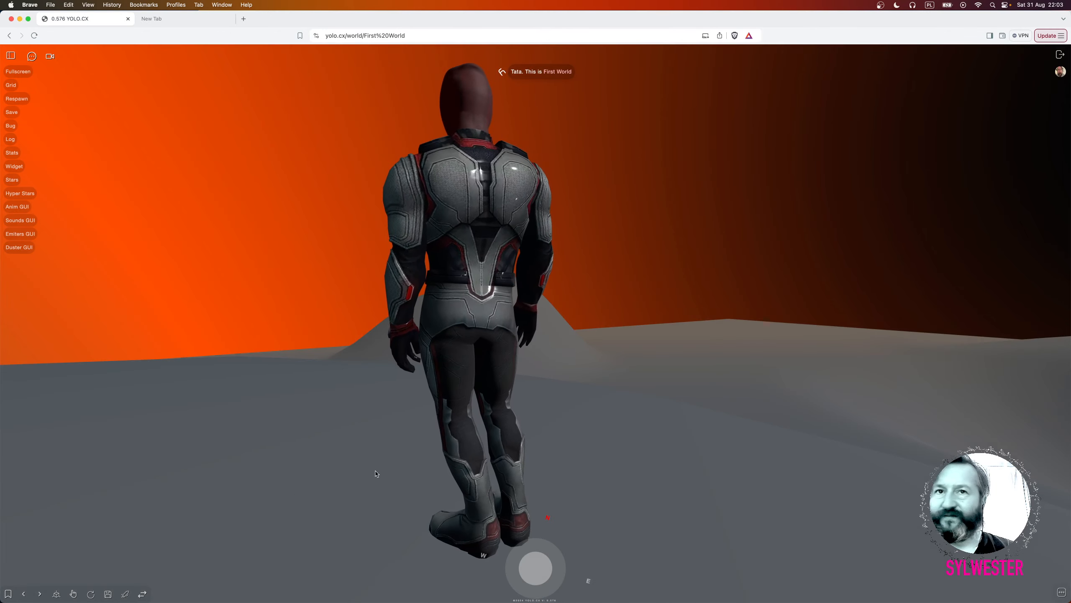
Frame the avatar from farther back with the hill behind it, expand the navigation tools and restore the page to actual size.
{"action": "scroll", "coordinate": [553, 414], "scroll_direction": "down", "scroll_amount": 10}
{"action": "left_click_drag", "start_coordinate": [552, 414], "coordinate": [748, 357]}
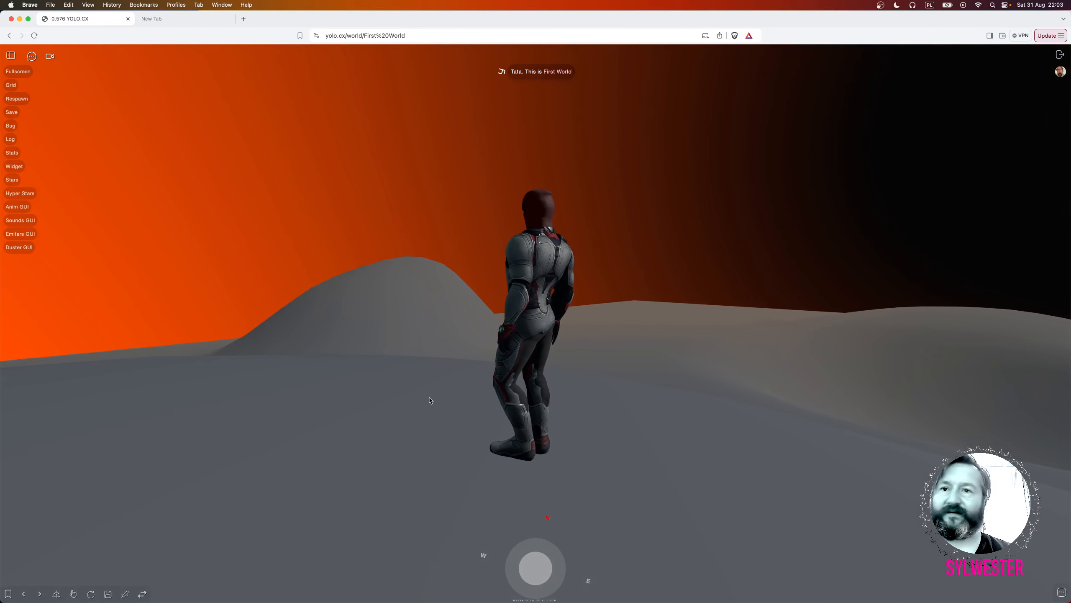
{"action": "left_click", "coordinate": [1061, 592]}
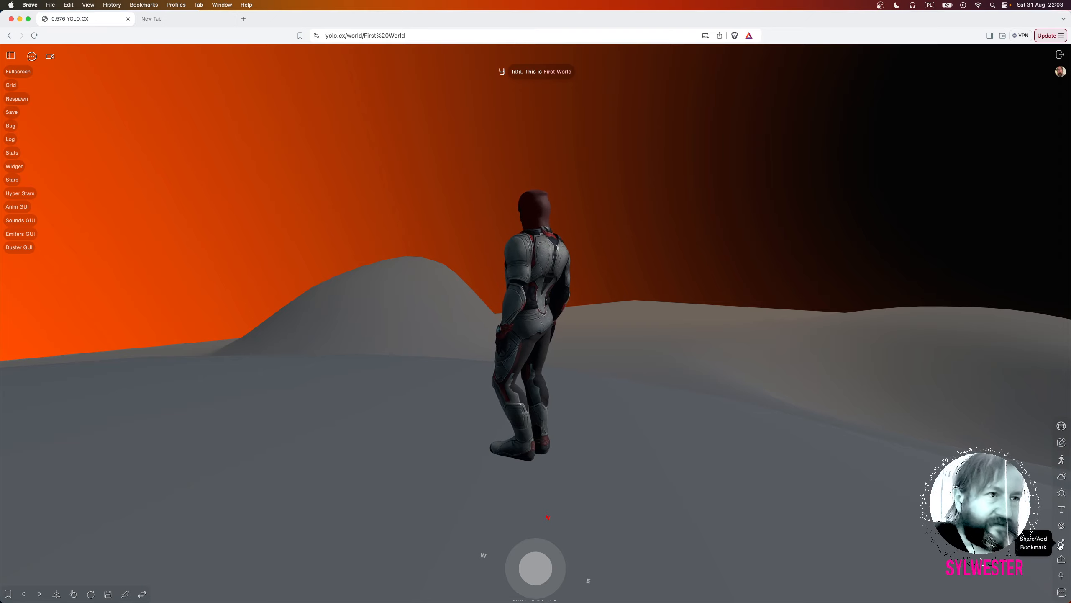
{"action": "scroll", "coordinate": [1060, 545], "scroll_direction": "up", "scroll_amount": 5, "text": "ctrl"}
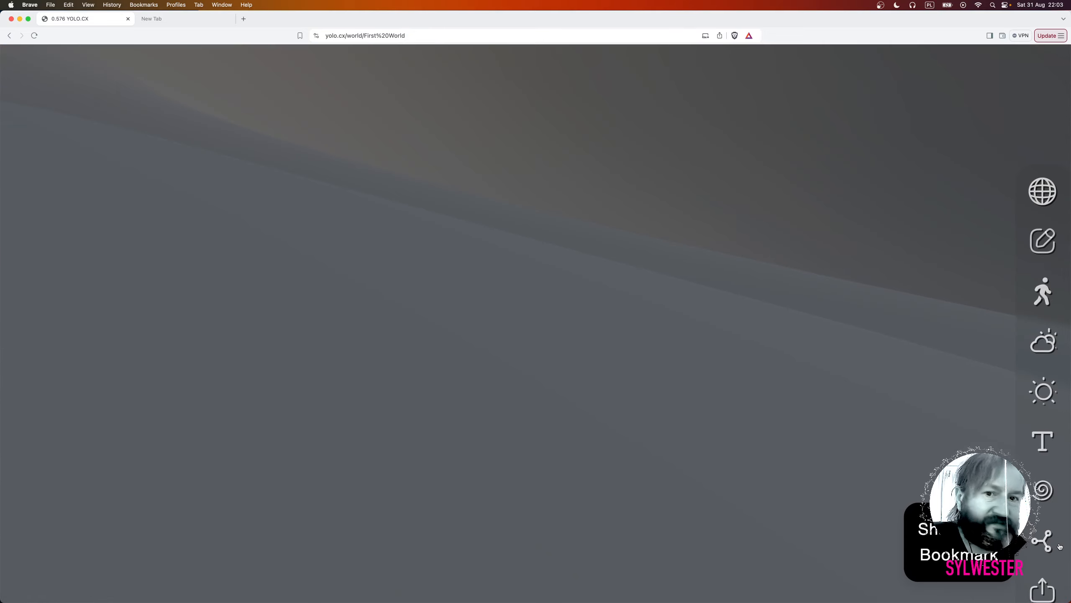
{"action": "scroll", "coordinate": [1060, 545], "scroll_direction": "down", "scroll_amount": 5}
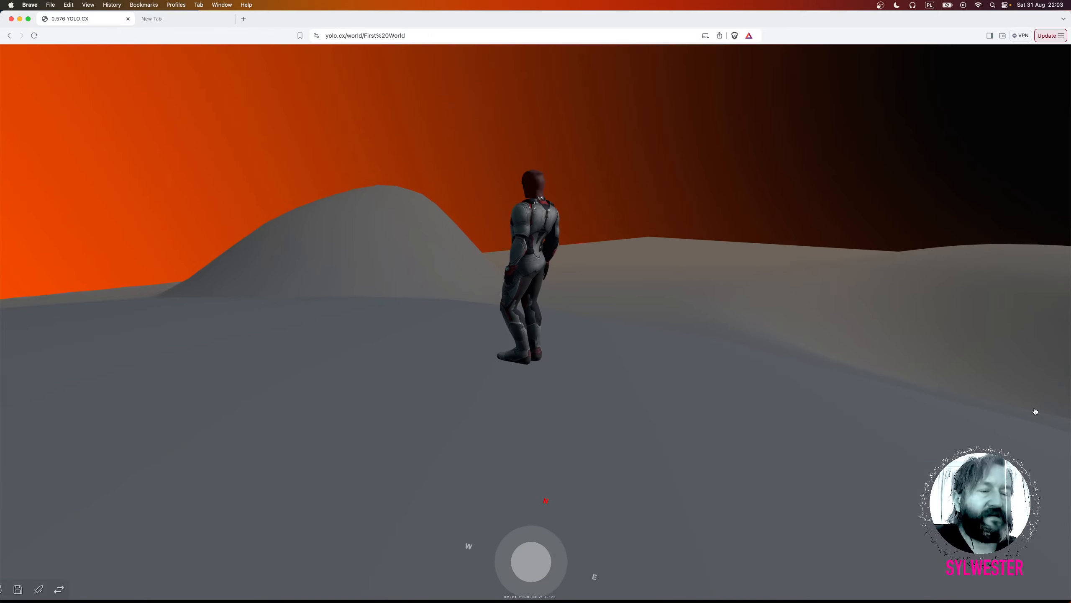
{"action": "scroll", "coordinate": [922, 347], "scroll_direction": "down", "scroll_amount": 5}
{"action": "scroll", "coordinate": [566, 243], "scroll_direction": "up", "scroll_amount": 5}
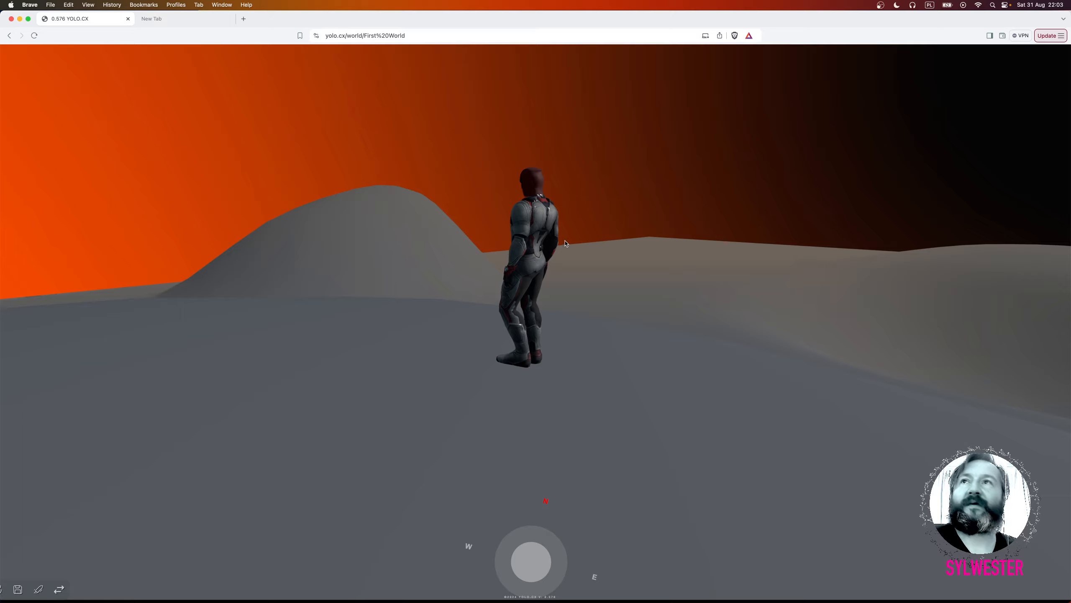
{"action": "left_click", "coordinate": [87, 5]}
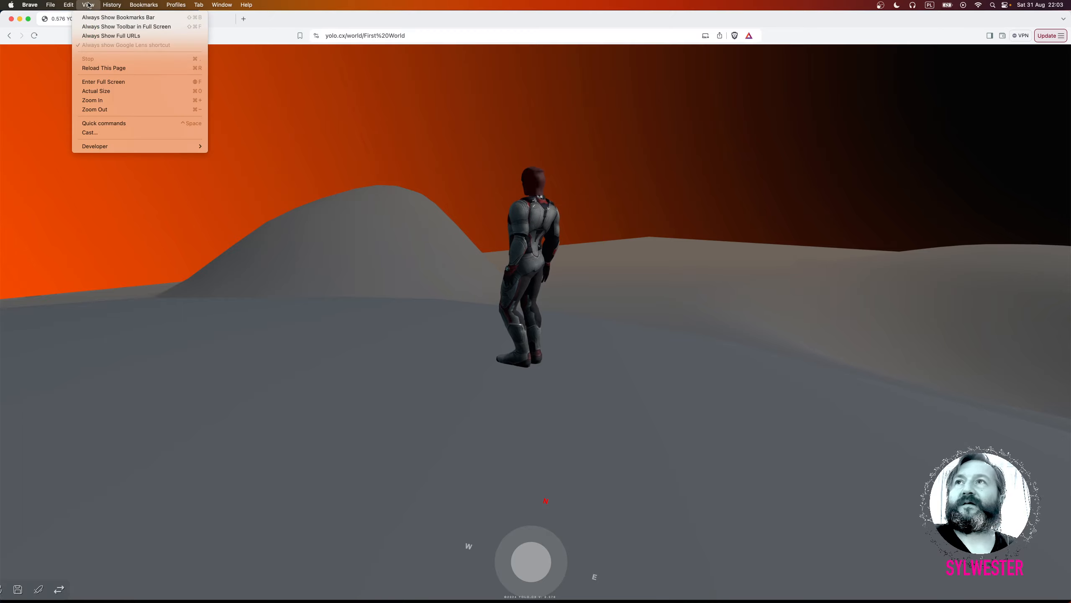
{"action": "left_click", "coordinate": [108, 91]}
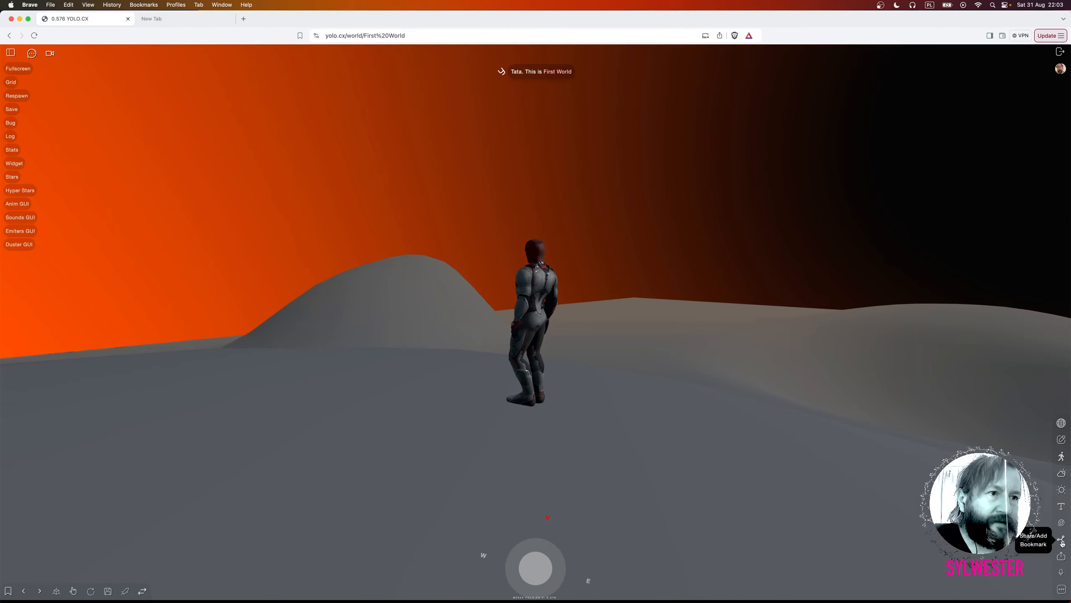
Bookmark and share the current view with the message "The view fro mthe little hill", without a one-hour expiry.
{"action": "left_click", "coordinate": [1062, 541]}
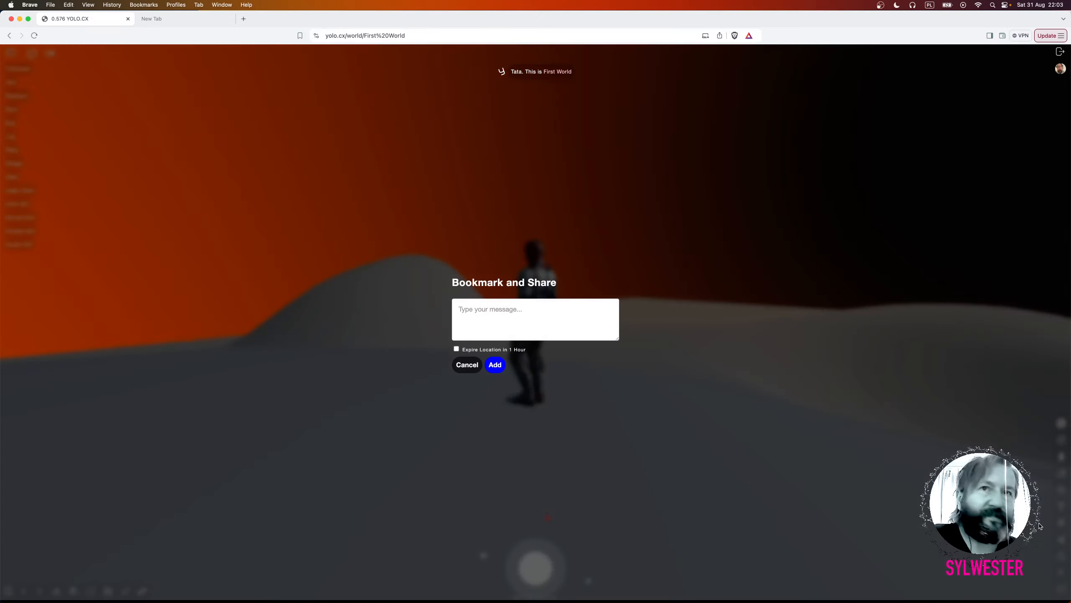
{"action": "left_click", "coordinate": [539, 311]}
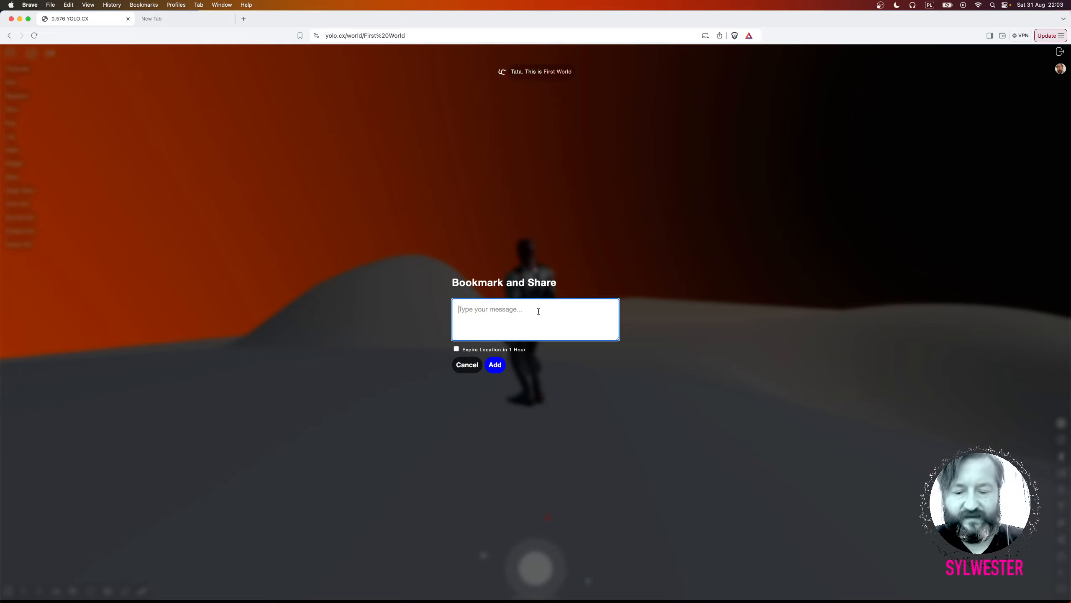
{"action": "type", "text": "The view fro mthe little"}
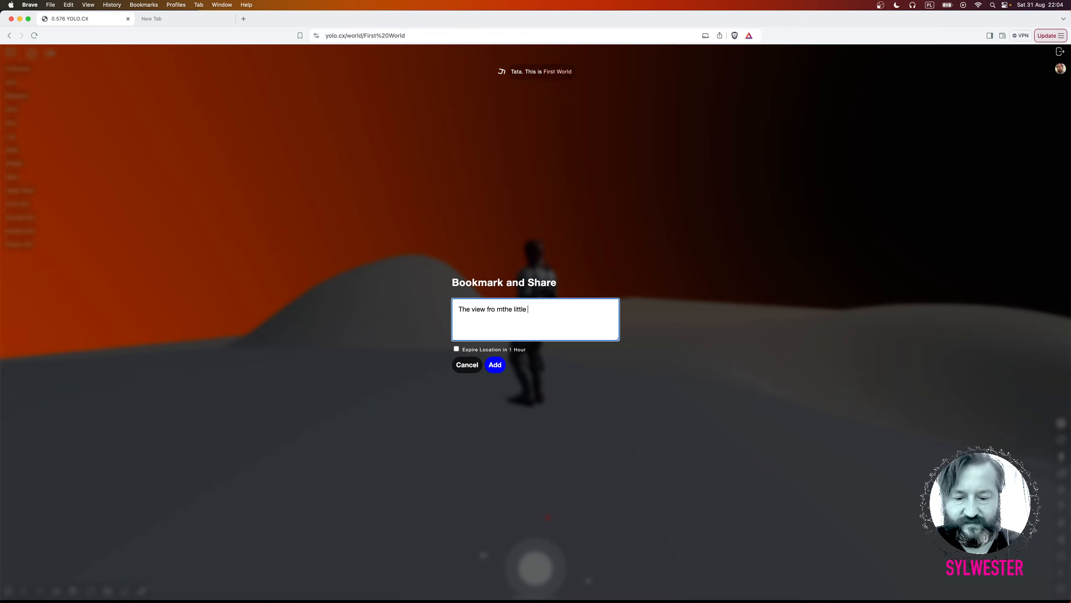
{"action": "type", "text": "ll"}
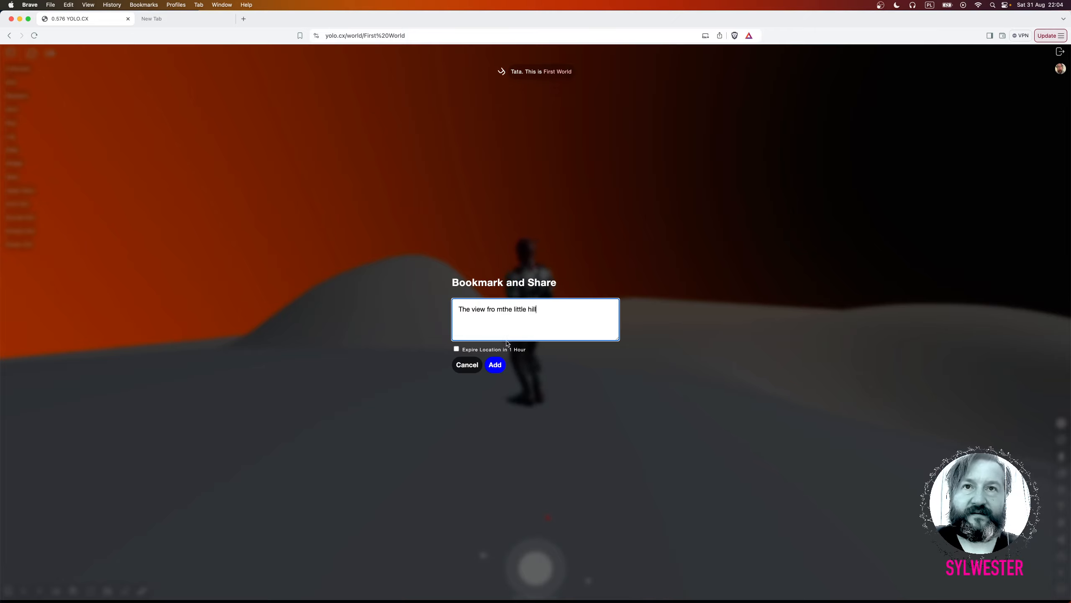
{"action": "left_click", "coordinate": [495, 370]}
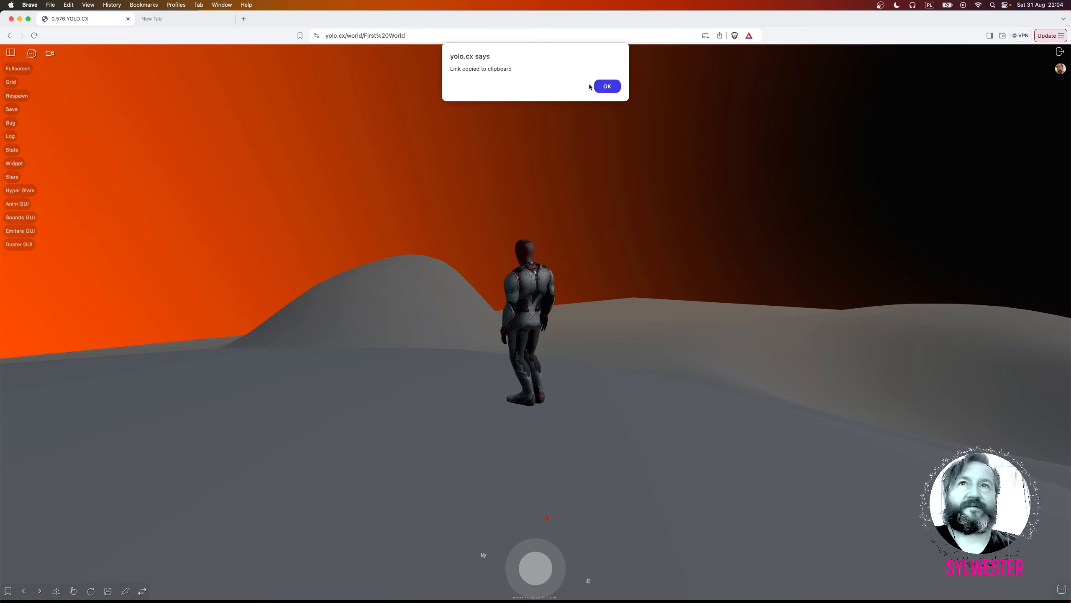
{"action": "left_click", "coordinate": [607, 86]}
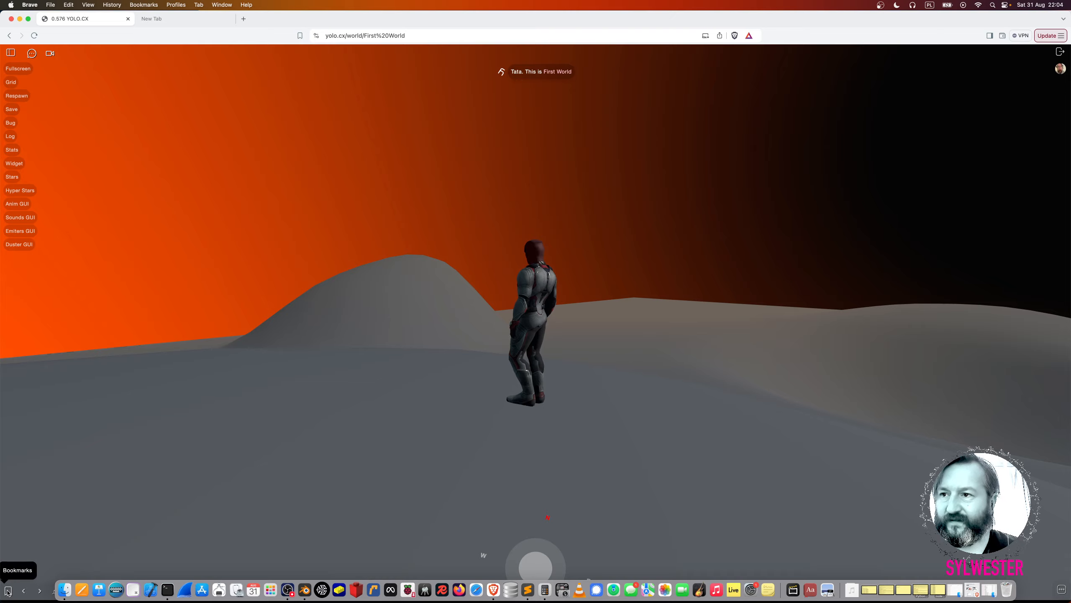
Visit the second-row Momoriea bookmark among the saved bookmarks and return to First World through its little hill bookmark.
{"action": "scroll", "coordinate": [8, 593], "scroll_direction": "up", "scroll_amount": 5, "text": "ctrl"}
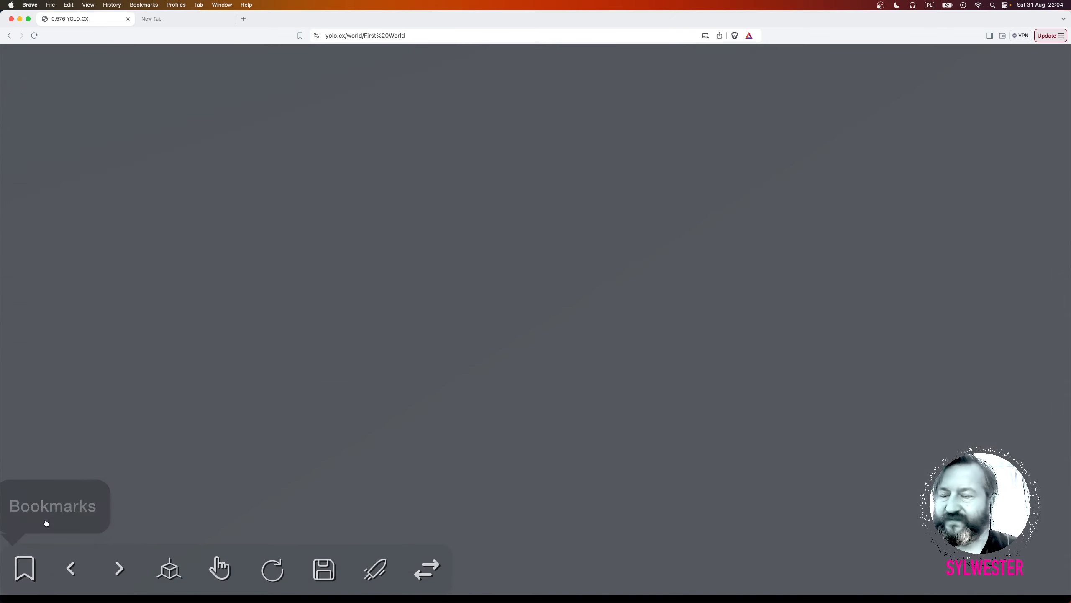
{"action": "left_click", "coordinate": [26, 570]}
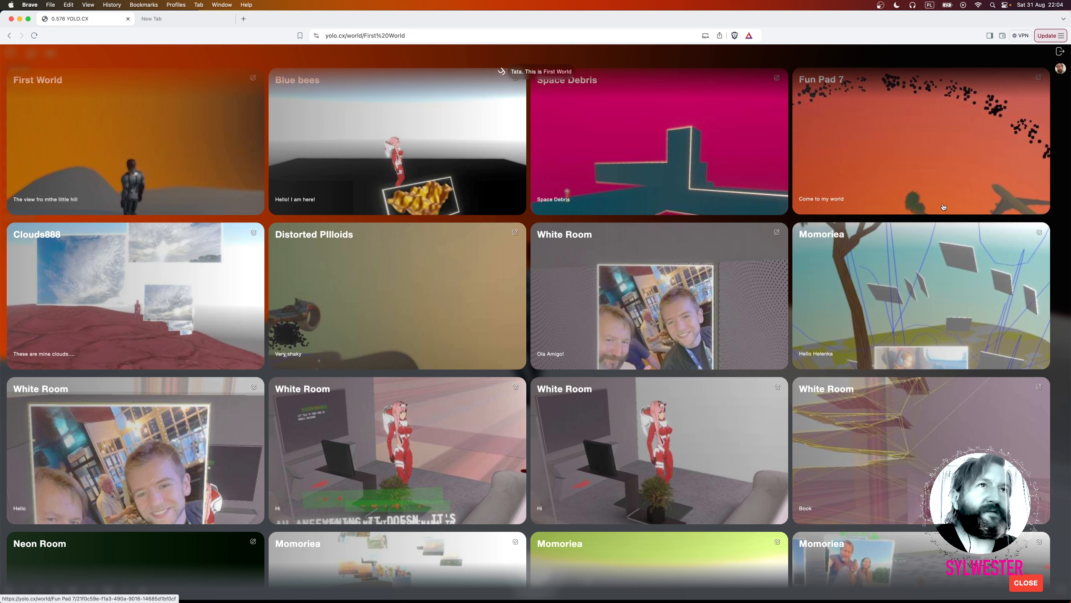
{"action": "left_click", "coordinate": [906, 294]}
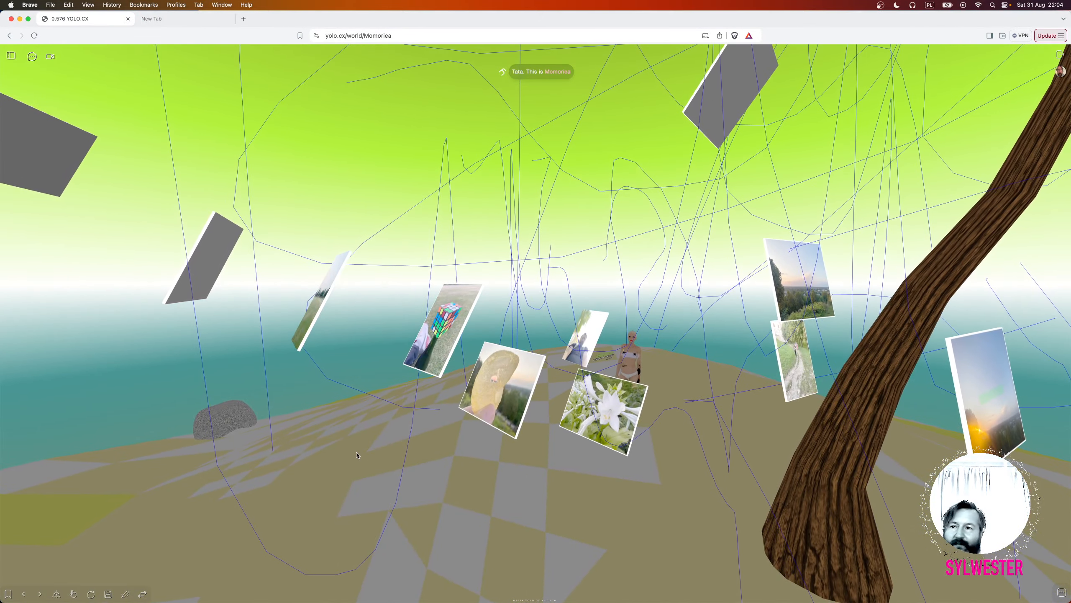
{"action": "left_click", "coordinate": [9, 594]}
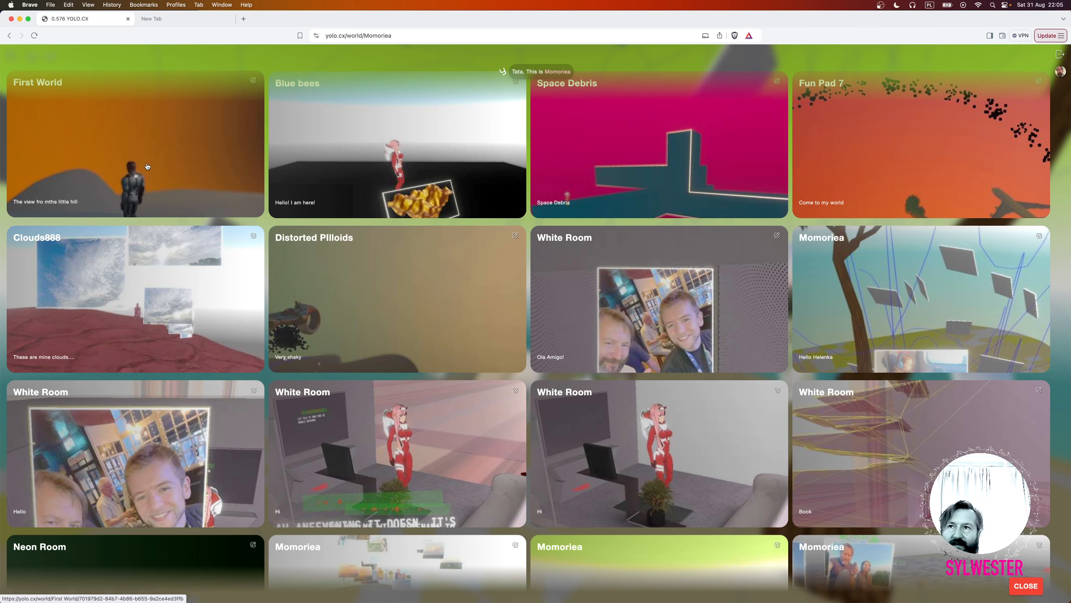
{"action": "left_click", "coordinate": [103, 137]}
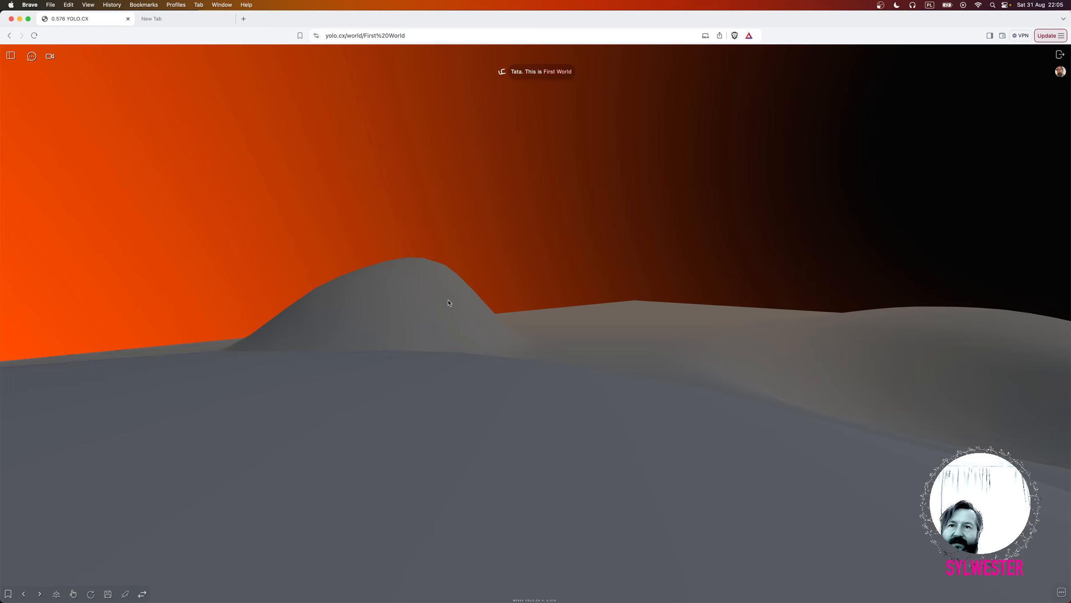
Survey the terrain from the bookmarked viewpoint and respawn at the world's starting point.
{"action": "left_click_drag", "start_coordinate": [310, 258], "coordinate": [702, 278]}
{"action": "left_click_drag", "start_coordinate": [534, 278], "coordinate": [455, 286]}
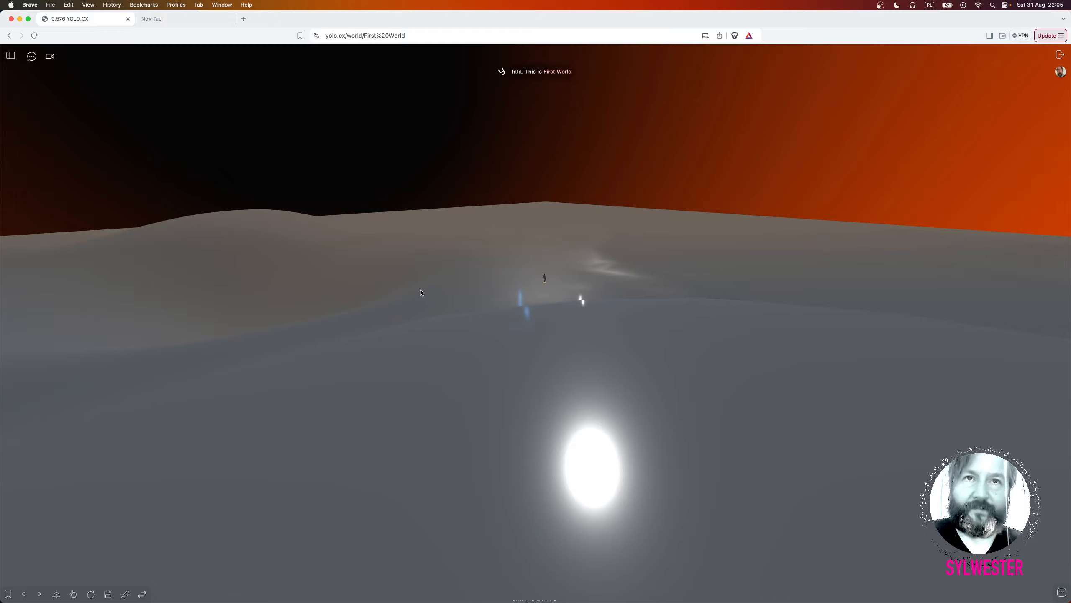
{"action": "left_click_drag", "start_coordinate": [421, 290], "coordinate": [362, 363]}
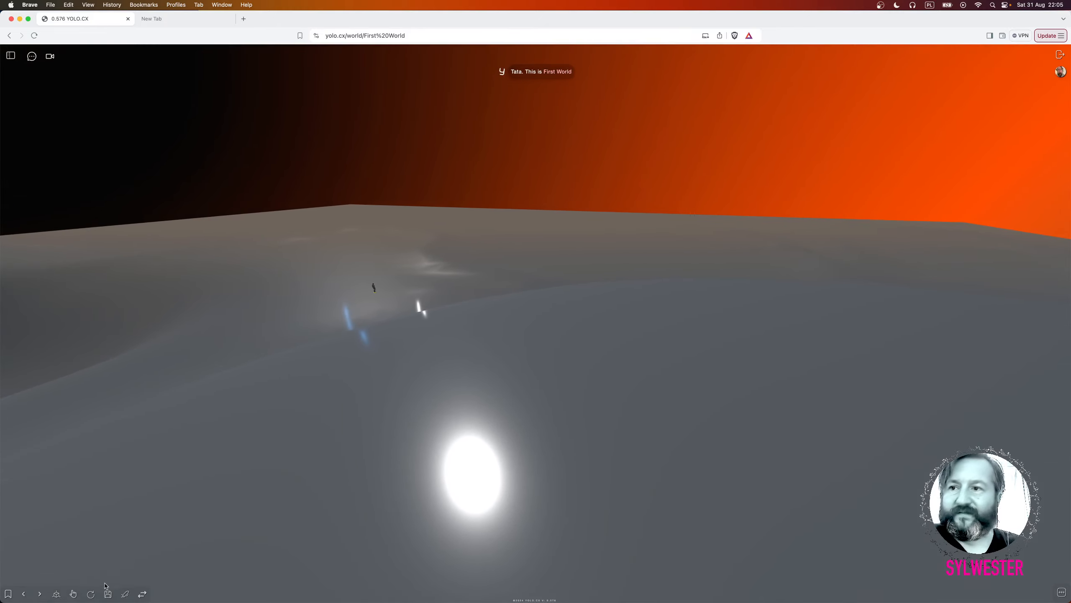
{"action": "left_click", "coordinate": [91, 594]}
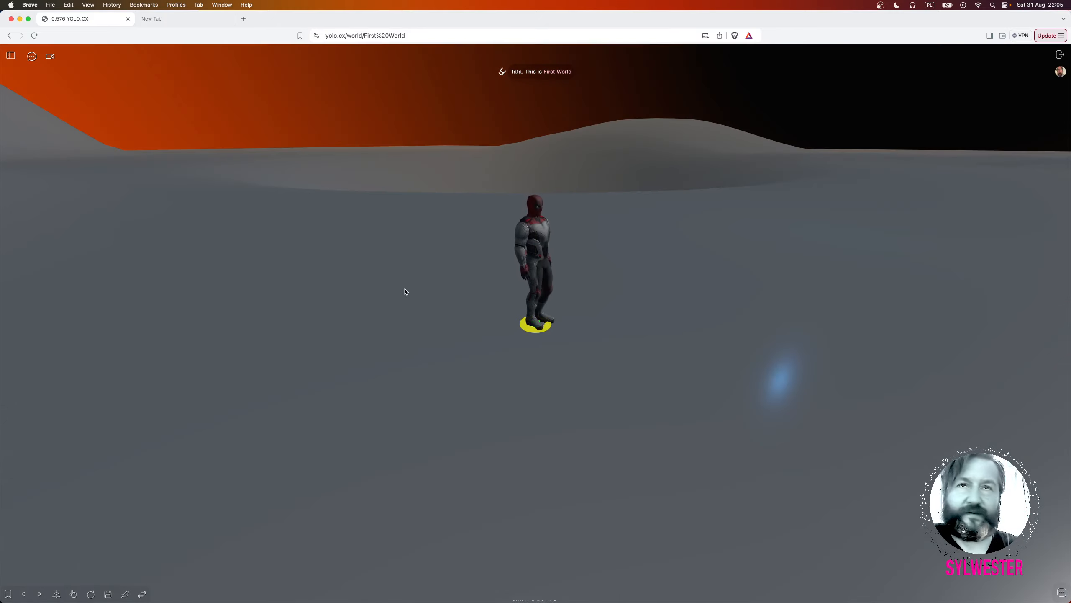
{"action": "left_click_drag", "start_coordinate": [406, 290], "coordinate": [566, 292]}
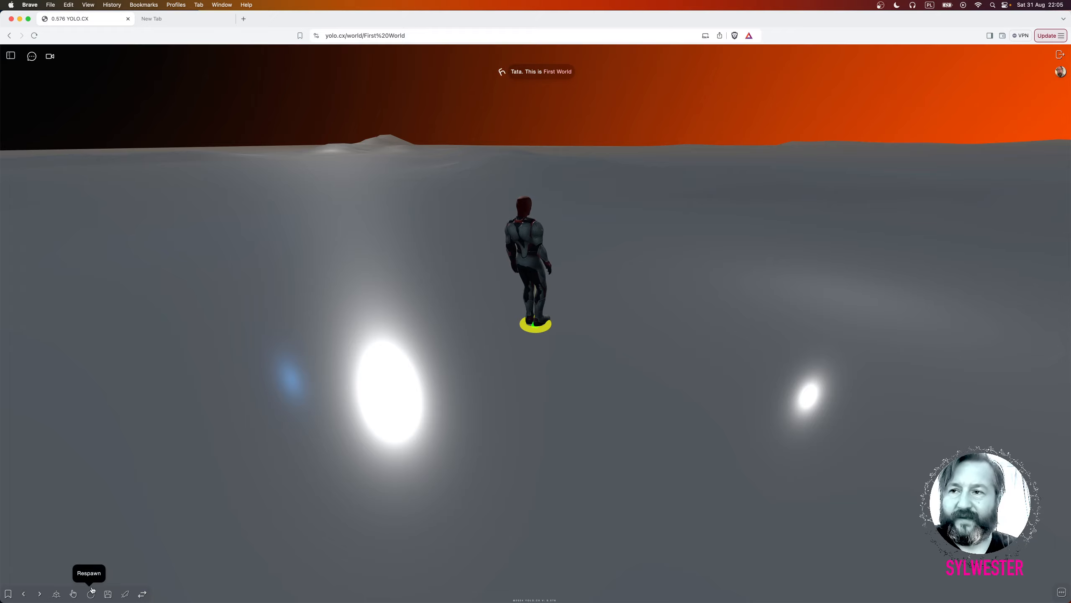
Enable Avatar Mode again, walk the avatar up onto the hill and view the surrounding terrain from there.
{"action": "left_click", "coordinate": [1062, 593]}
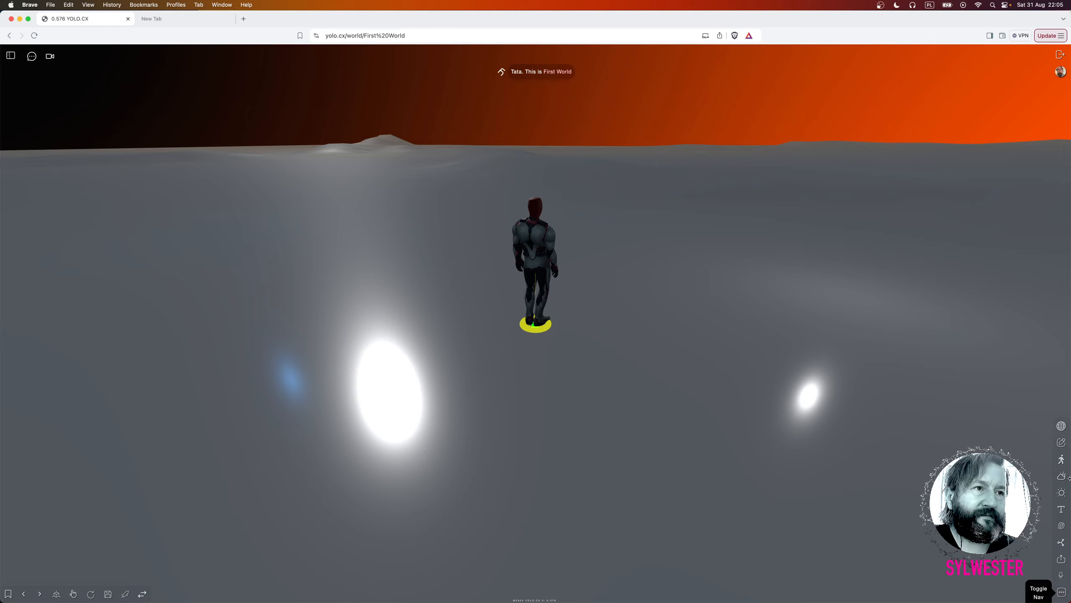
{"action": "left_click", "coordinate": [1062, 462]}
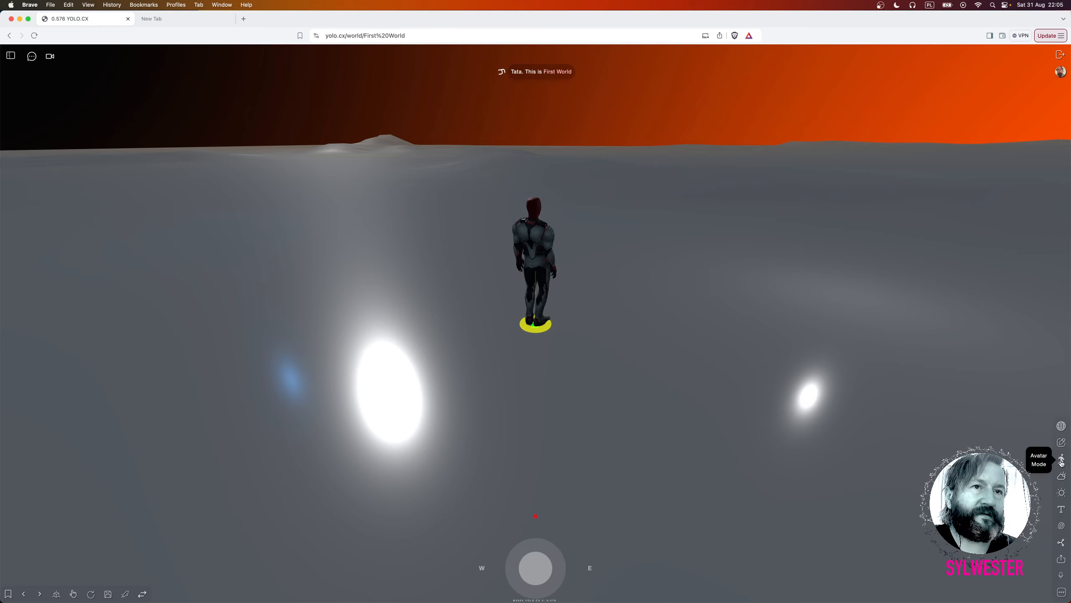
{"action": "mouse_move", "coordinate": [518, 557]}
{"action": "left_mouse_down"}
{"action": "mouse_move", "coordinate": [564, 555]}
{"action": "mouse_move", "coordinate": [567, 566]}
{"action": "mouse_move", "coordinate": [739, 602]}
{"action": "mouse_move", "coordinate": [785, 598]}
{"action": "mouse_move", "coordinate": [779, 488]}
{"action": "mouse_move", "coordinate": [686, 404]}
{"action": "mouse_move", "coordinate": [770, 439]}
{"action": "mouse_move", "coordinate": [770, 411]}
{"action": "mouse_move", "coordinate": [792, 436]}
{"action": "mouse_move", "coordinate": [797, 505]}
{"action": "mouse_move", "coordinate": [768, 599]}
{"action": "mouse_move", "coordinate": [747, 554]}
{"action": "mouse_move", "coordinate": [750, 506]}
{"action": "left_mouse_up"}
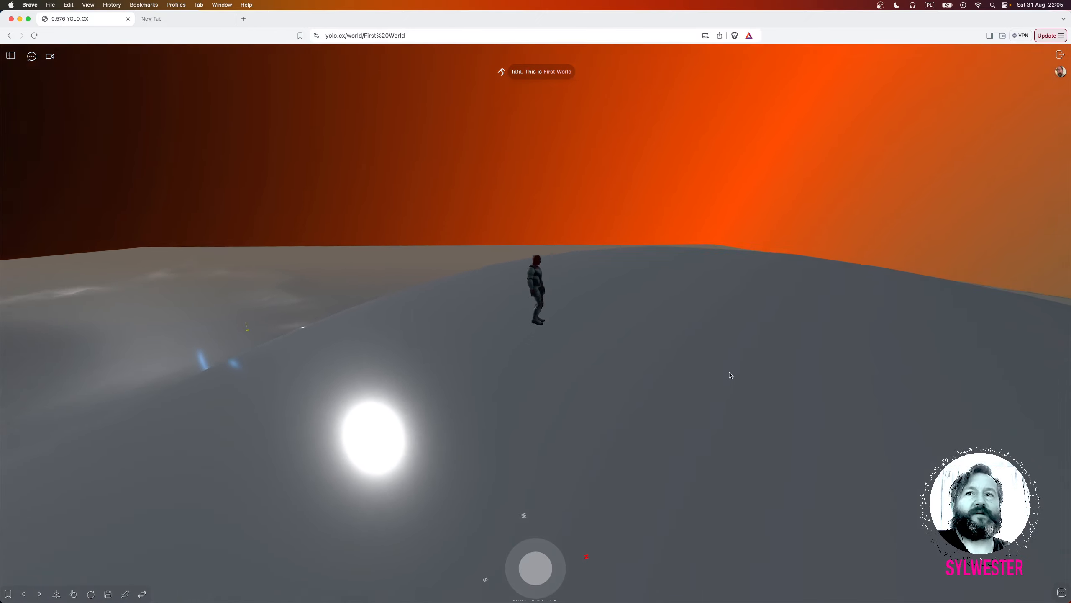
{"action": "left_click_drag", "start_coordinate": [732, 375], "coordinate": [626, 397]}
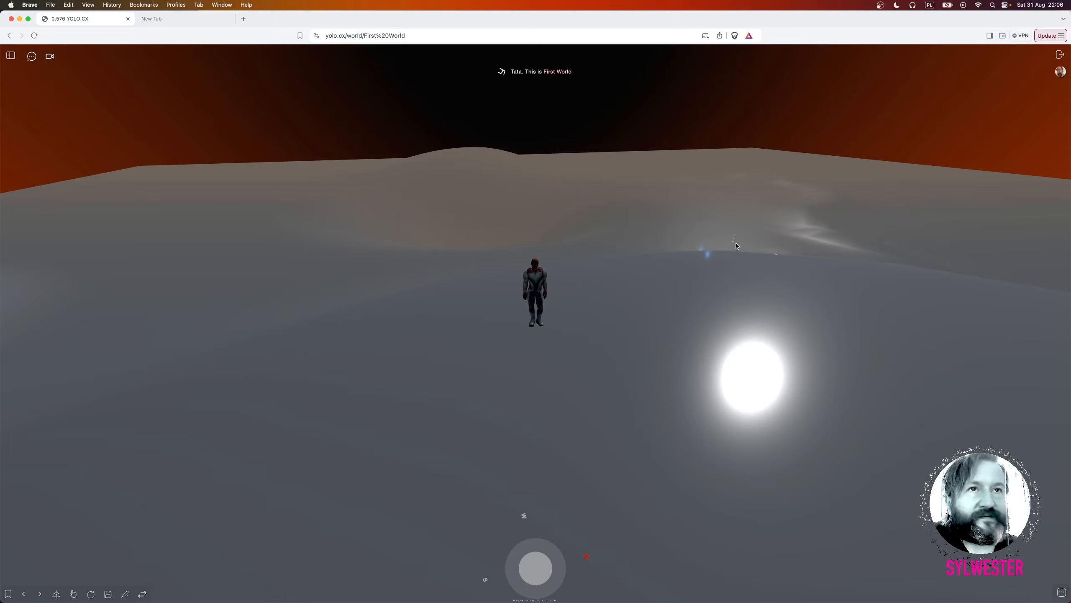
{"action": "scroll", "coordinate": [736, 243], "scroll_direction": "up", "scroll_amount": 4}
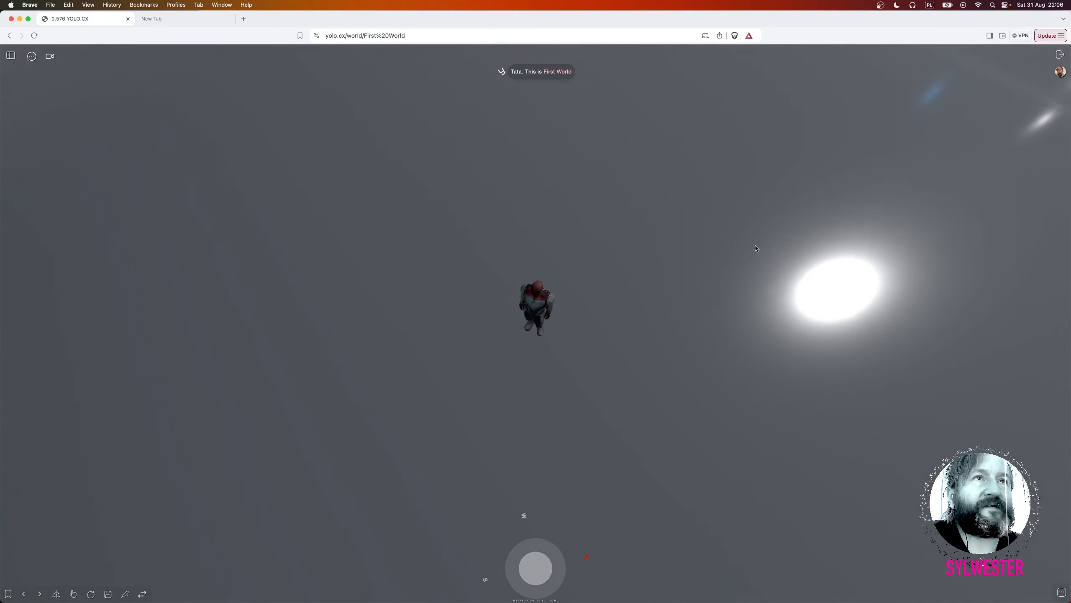
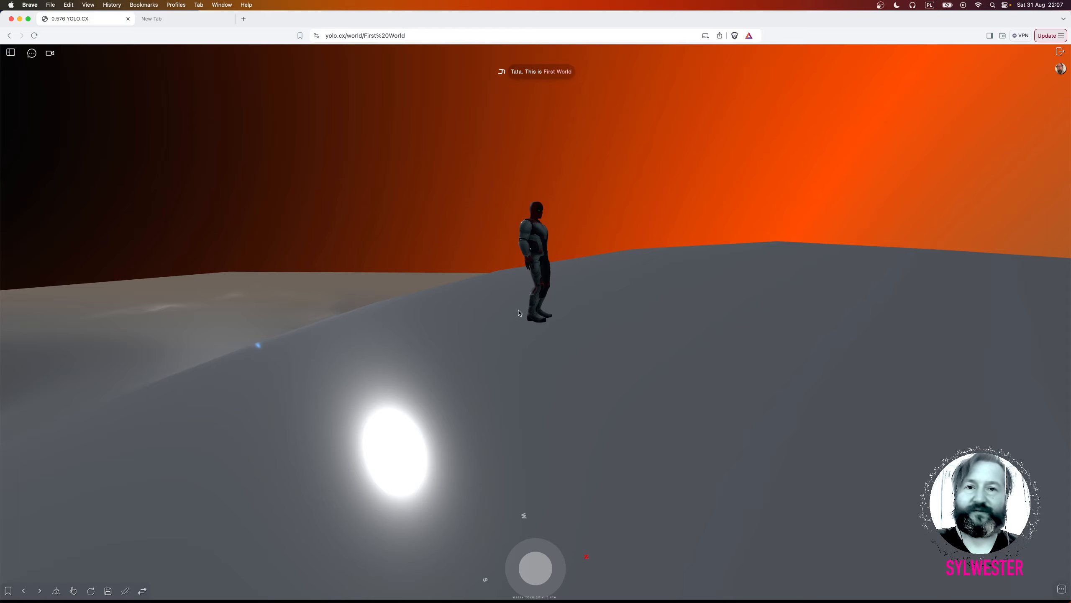
Switch to Discord in a new browser tab and go to the YOLO.CX server's general channel.
{"action": "left_click", "coordinate": [221, 5]}
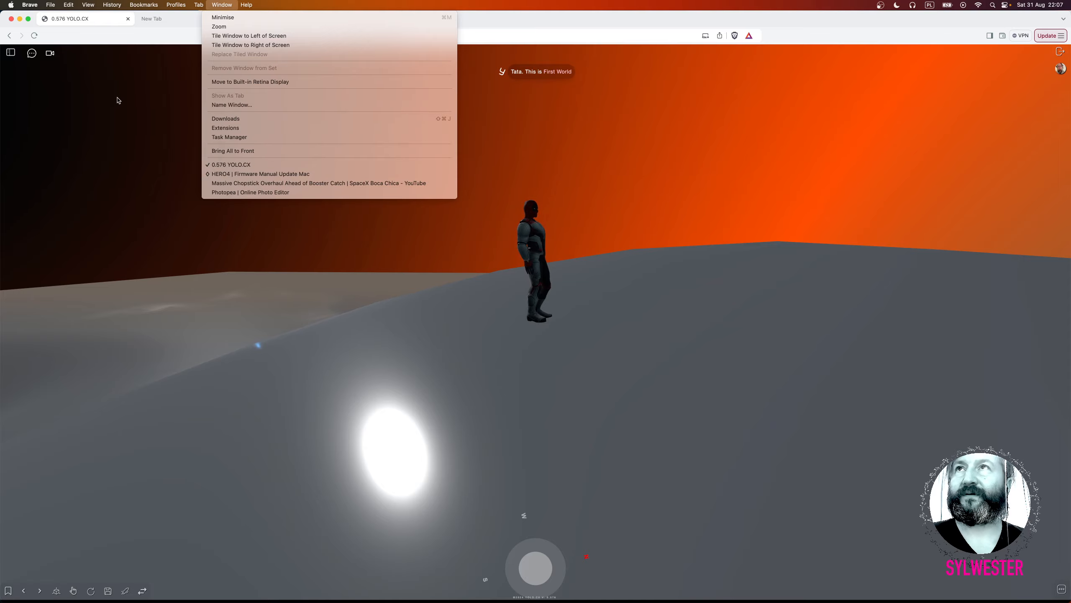
{"action": "left_click", "coordinate": [153, 88]}
{"action": "left_click", "coordinate": [243, 18]}
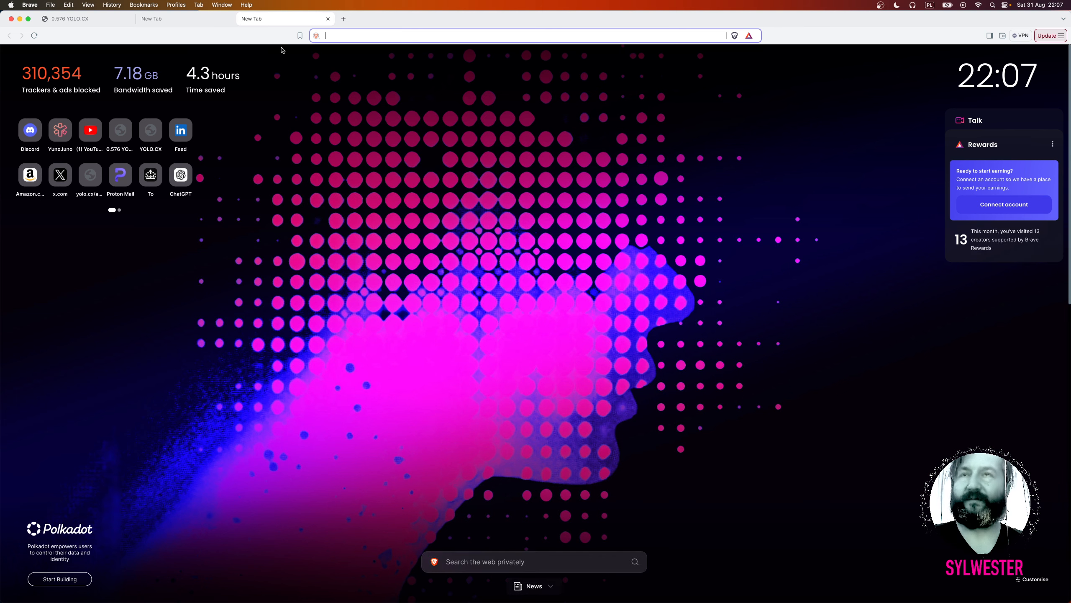
{"action": "type", "text": "dis"}
{"action": "key", "text": "Return"}
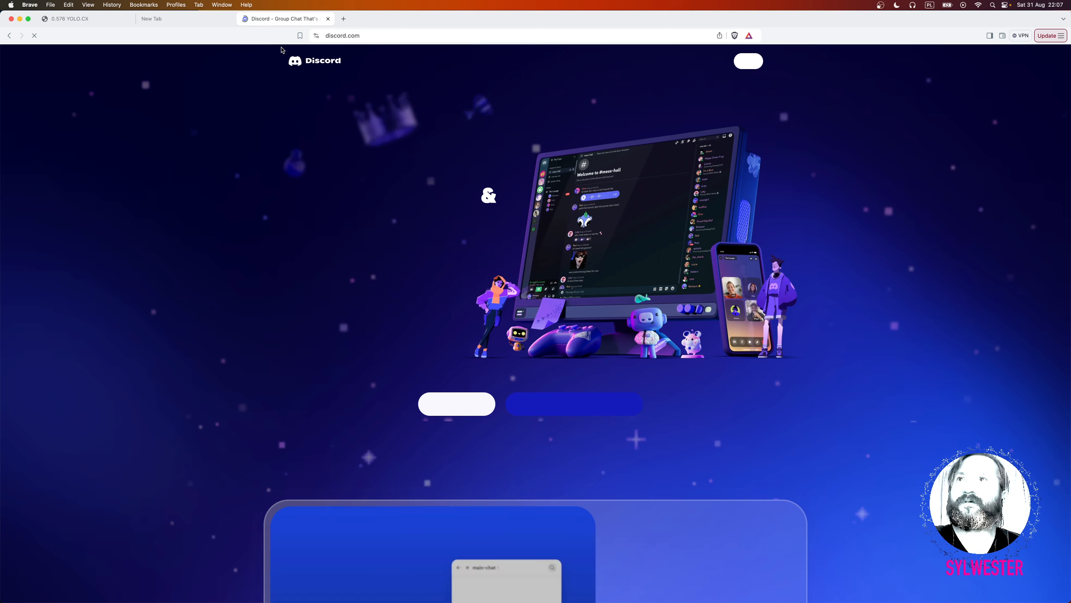
{"action": "left_click", "coordinate": [759, 61]}
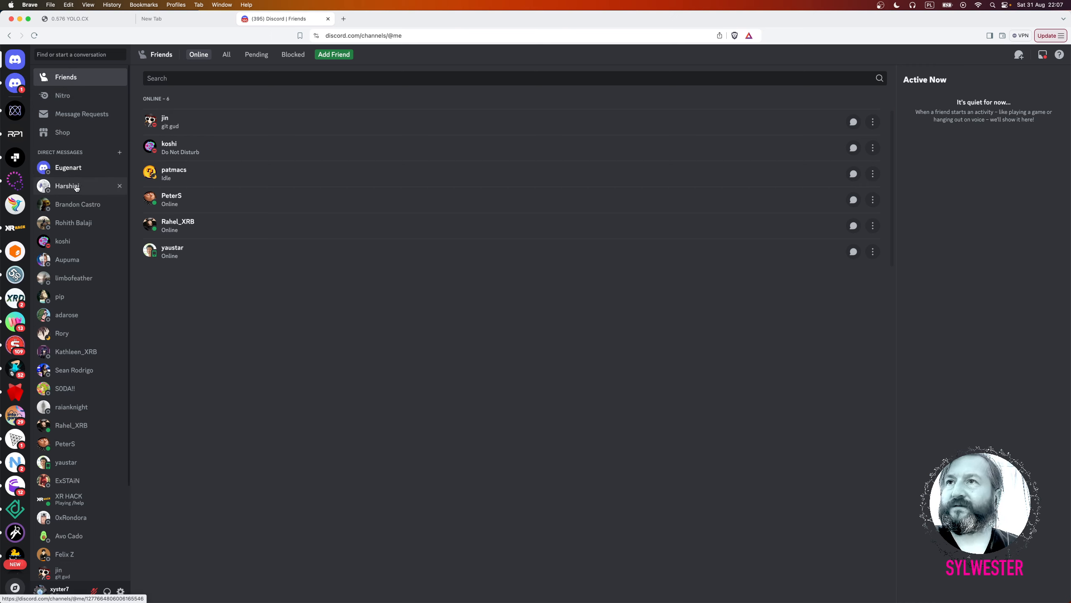
{"action": "left_click", "coordinate": [18, 205]}
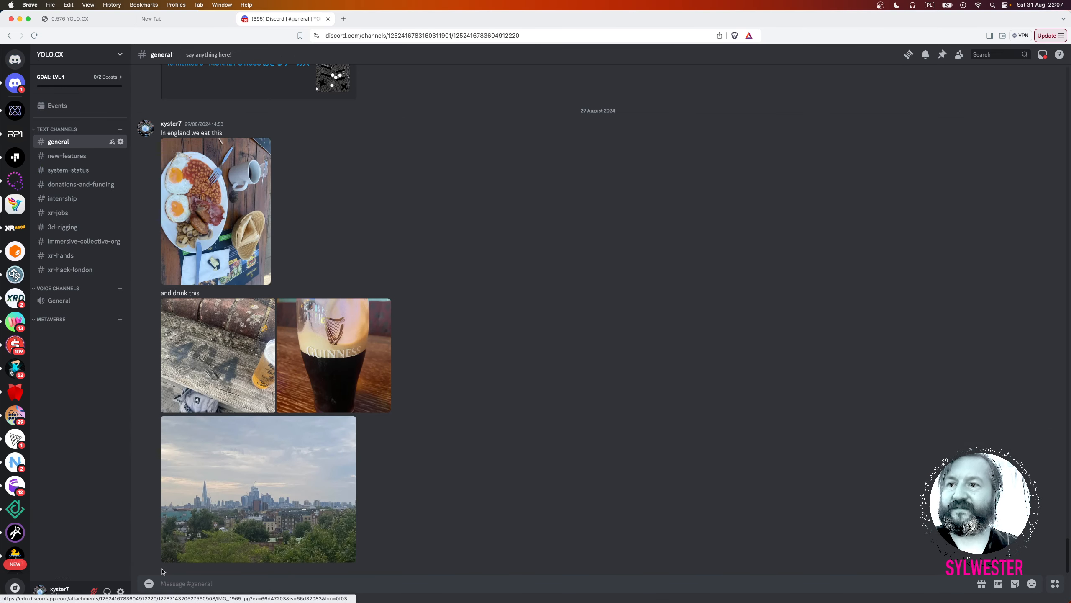
Post "Sharing a view from the top of the hill -" followed by the copied First World link, formatted as inline code, in general.
{"action": "type", "text": "Sha"}
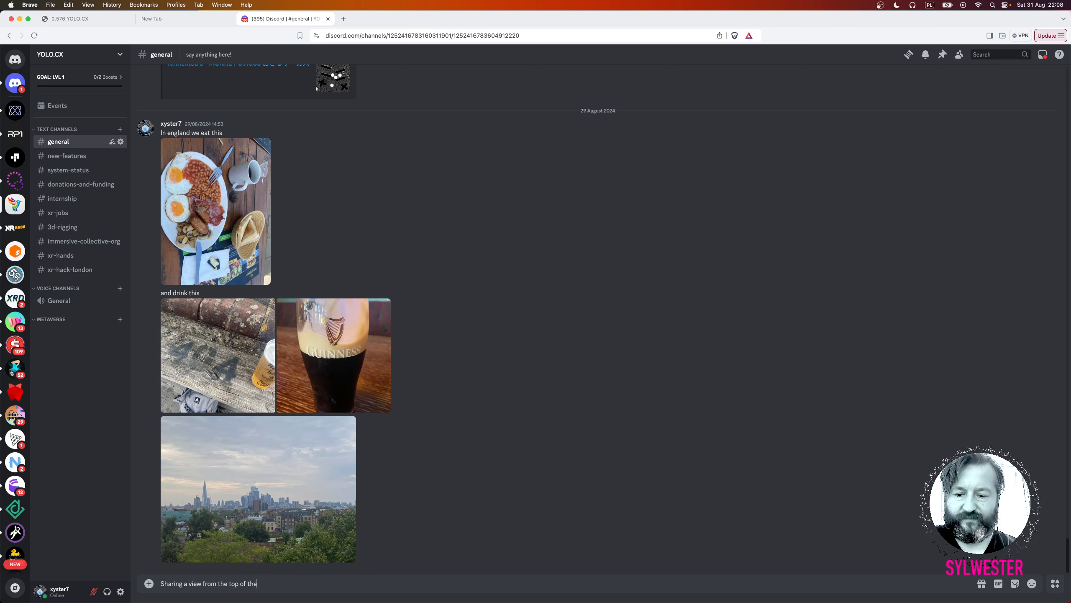
{"action": "type", "text": "https://yolo.cx/world/First World/642bbe3a-2450-41dd-a6f5-cc4f44b59741"}
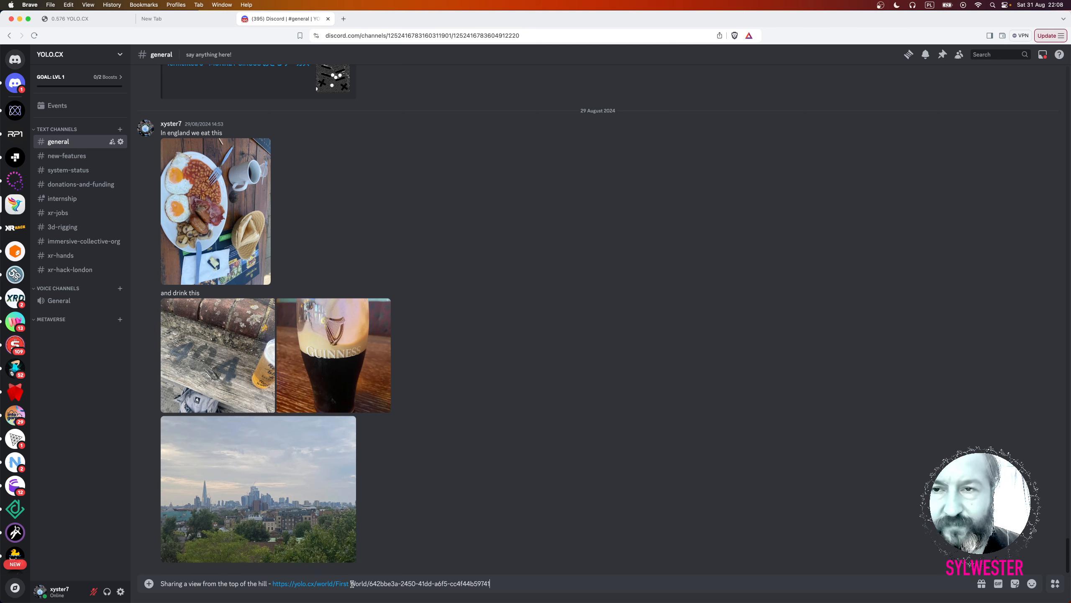
{"action": "left_click_drag", "start_coordinate": [272, 585], "coordinate": [497, 583]}
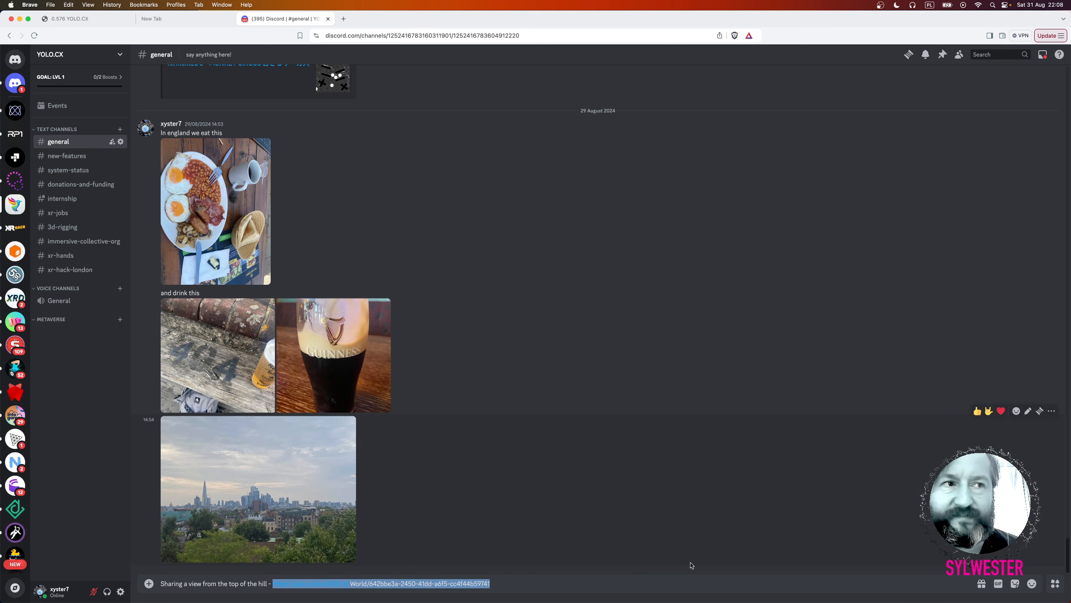
{"action": "left_click", "coordinate": [356, 583]}
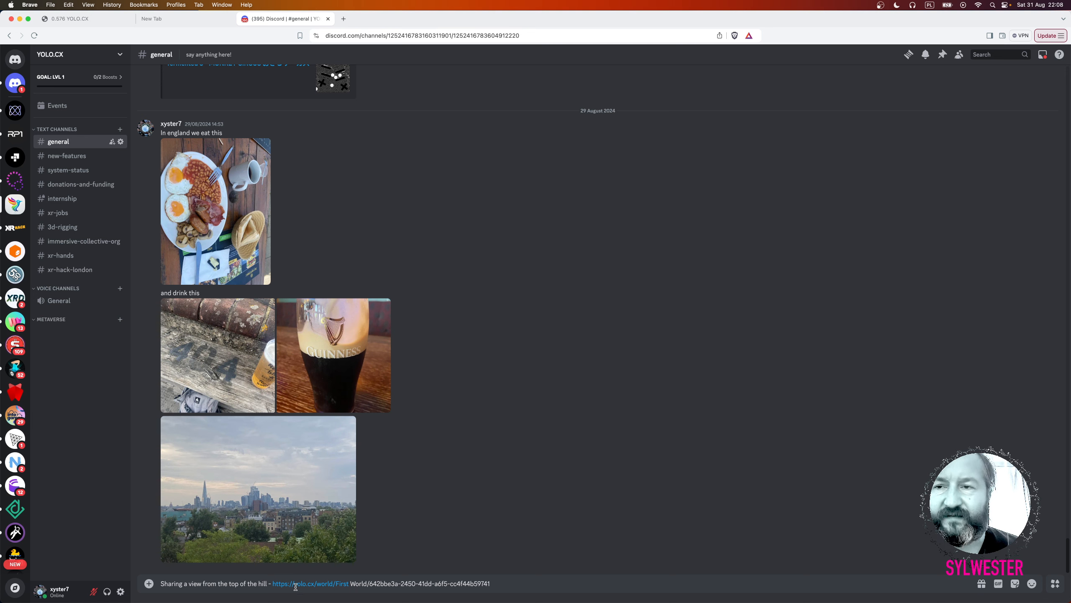
{"action": "left_click_drag", "start_coordinate": [273, 583], "coordinate": [461, 589]}
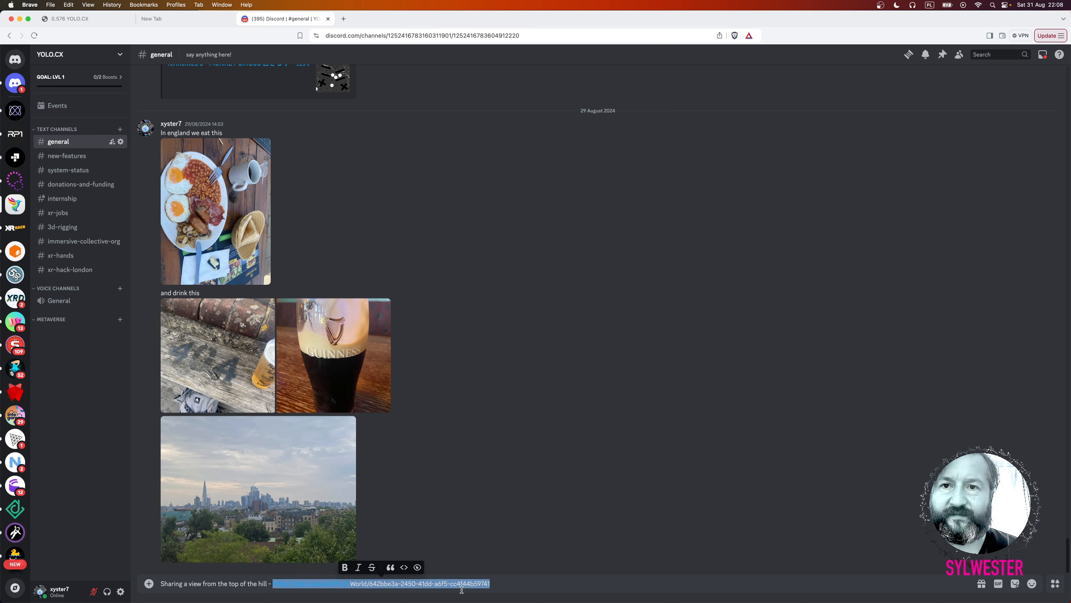
{"action": "left_click", "coordinate": [404, 567]}
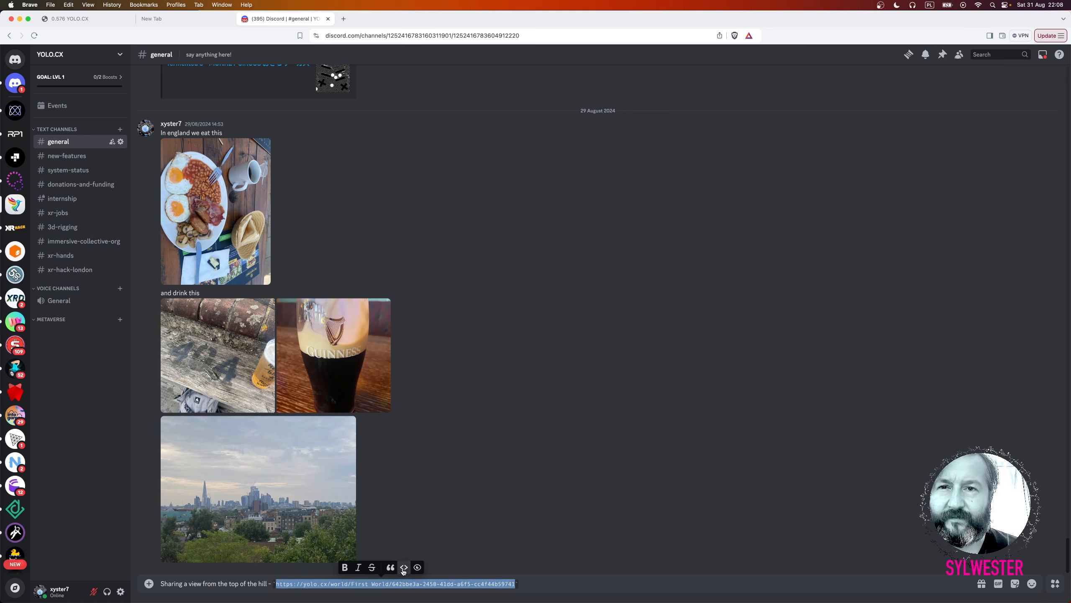
{"action": "left_click", "coordinate": [548, 587]}
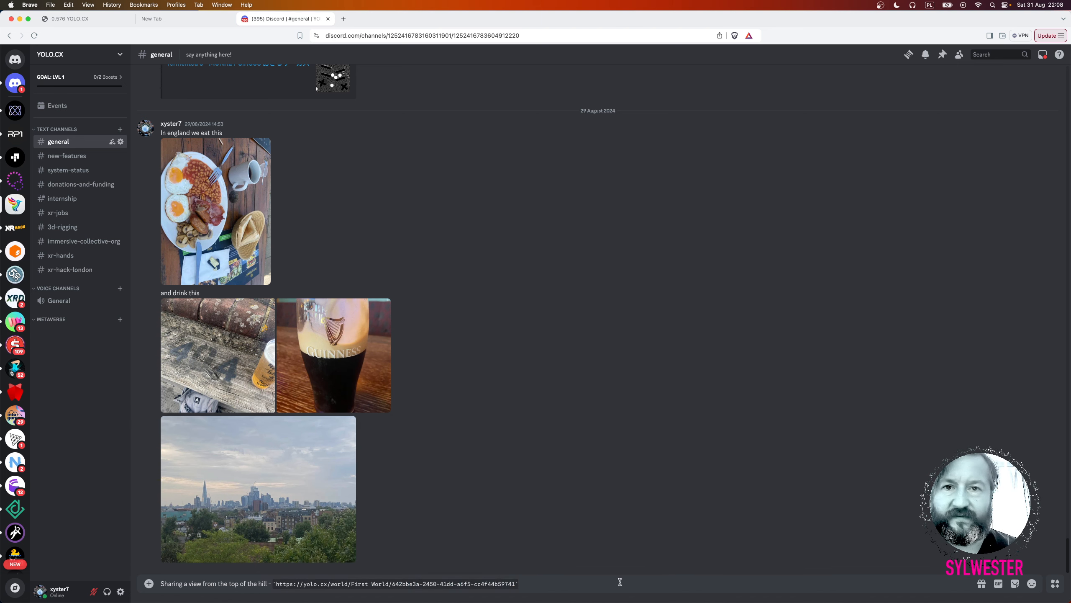
{"action": "key", "text": "Return"}
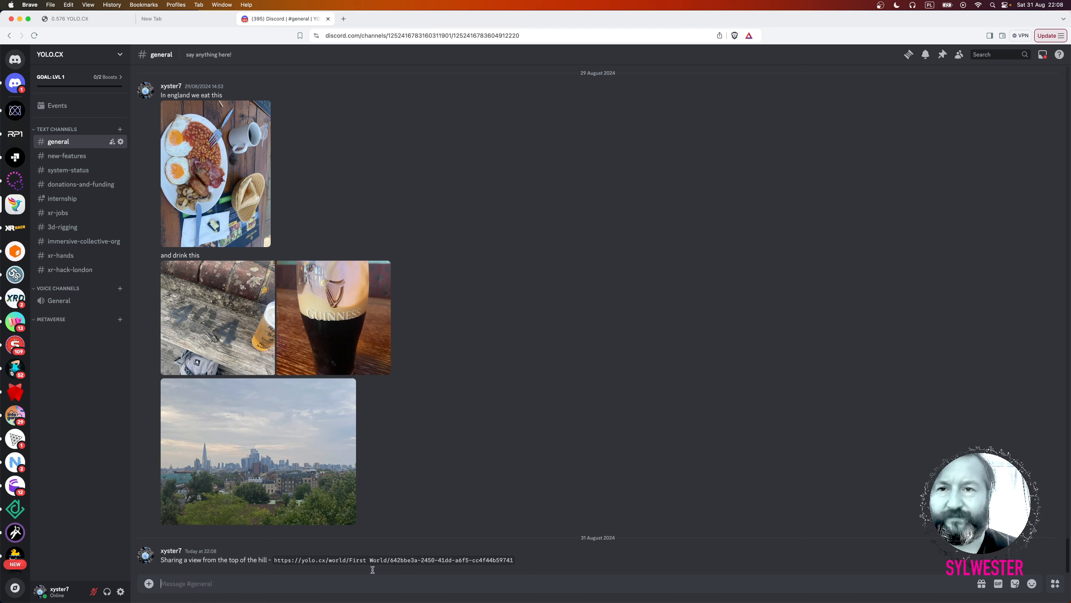
Try to append a plain copy of the First World link to the posted message.
{"action": "left_click_drag", "start_coordinate": [275, 560], "coordinate": [467, 574]}
{"action": "key", "text": "super+c"}
{"action": "left_click", "coordinate": [531, 560]}
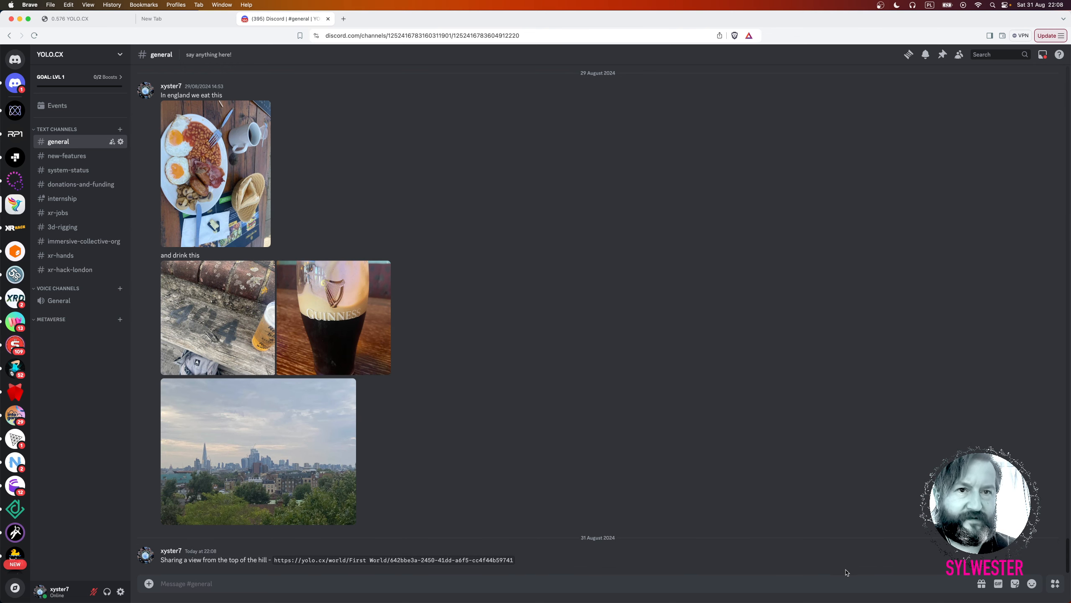
{"action": "left_click", "coordinate": [1028, 545]}
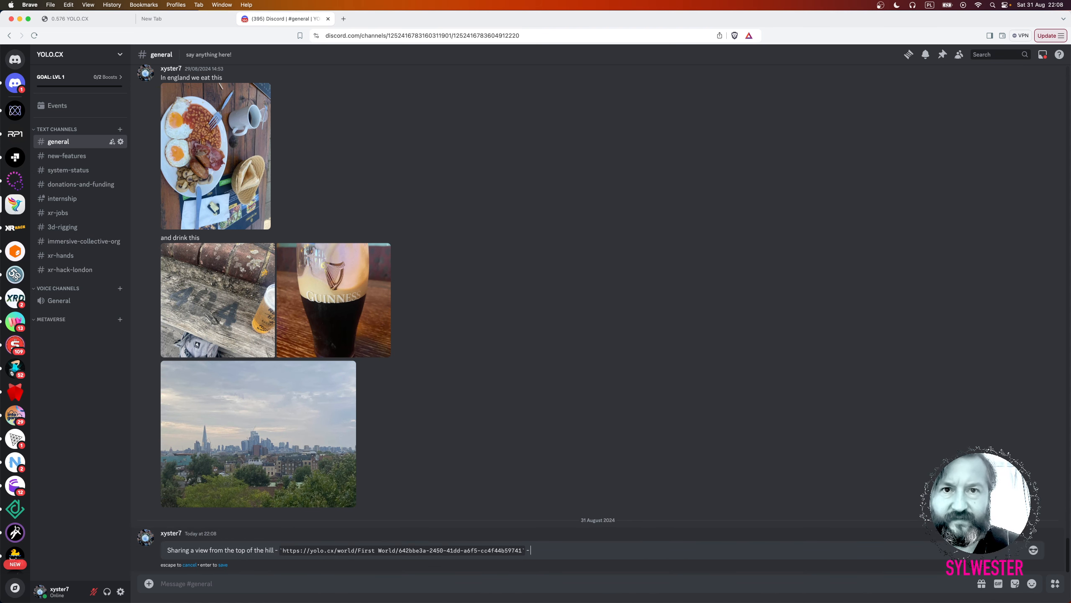
{"action": "key", "text": "super+v"}
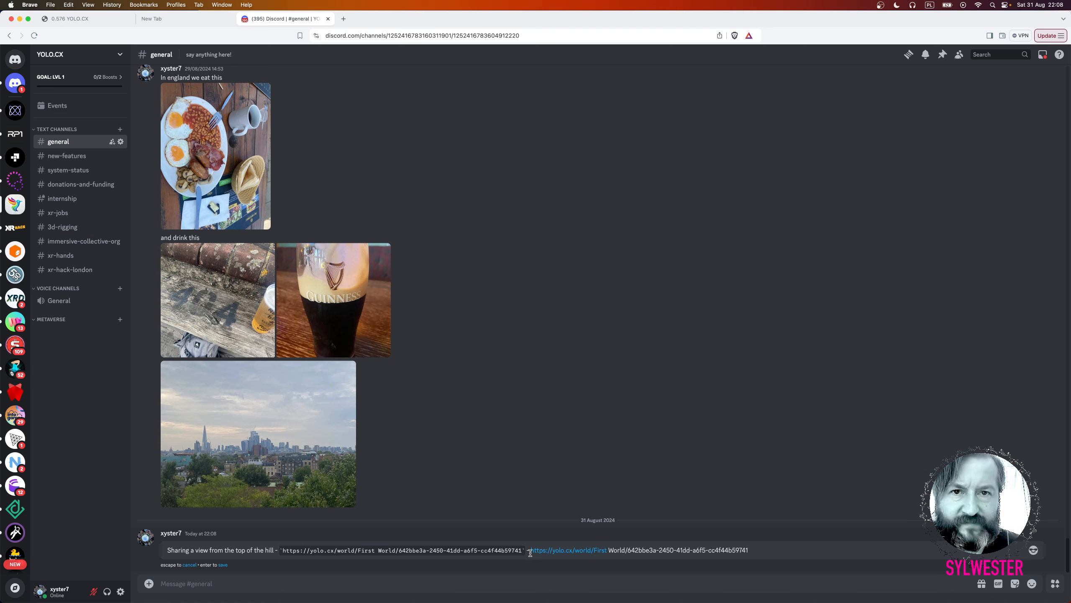
Test the copied First World link in a new browser tab and examine the space encoding in its address.
{"action": "left_click_drag", "start_coordinate": [531, 548], "coordinate": [752, 552]}
{"action": "key", "text": "super+c"}
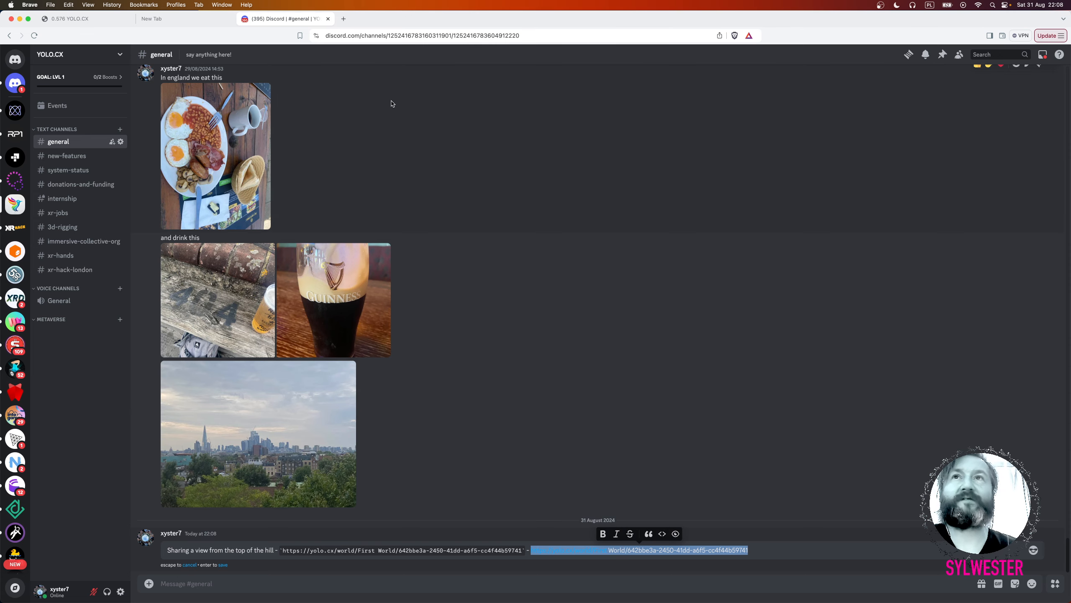
{"action": "left_click", "coordinate": [343, 23]}
{"action": "key", "text": "super+v"}
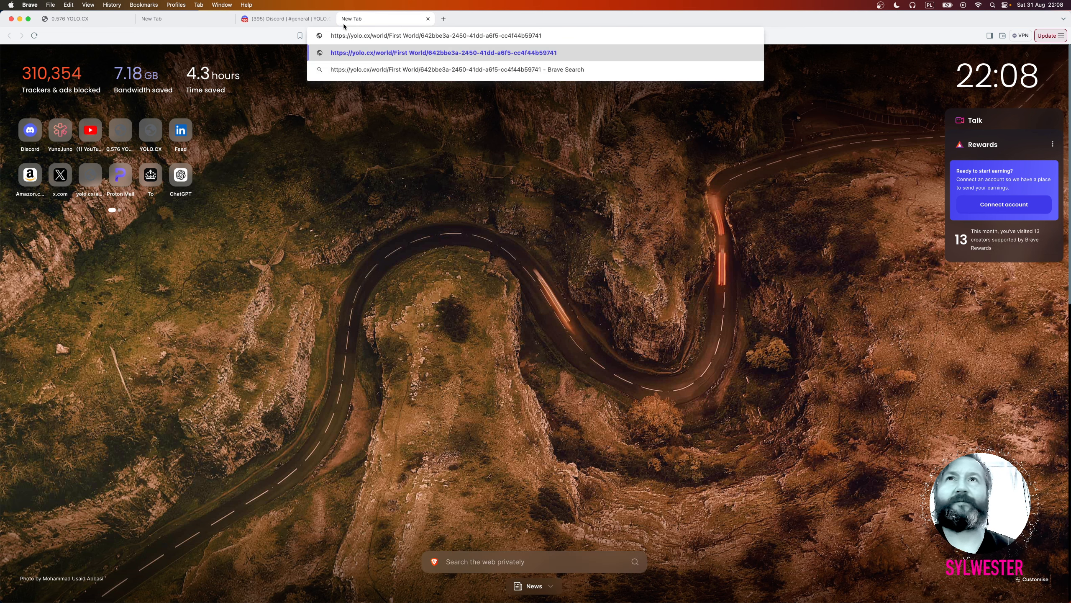
{"action": "key", "text": "Return"}
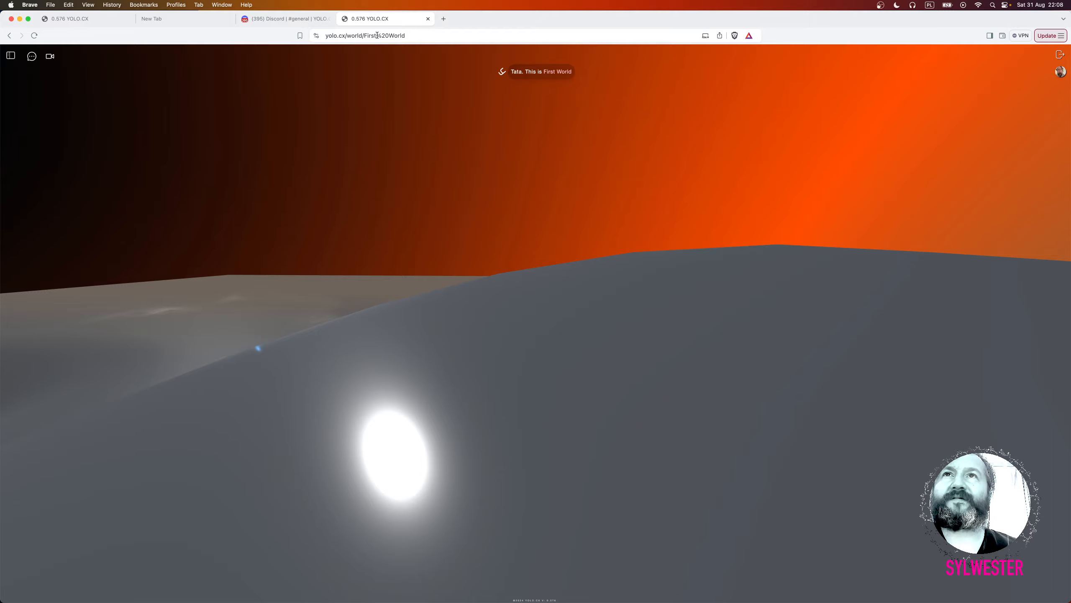
{"action": "left_click_drag", "start_coordinate": [377, 35], "coordinate": [389, 37]}
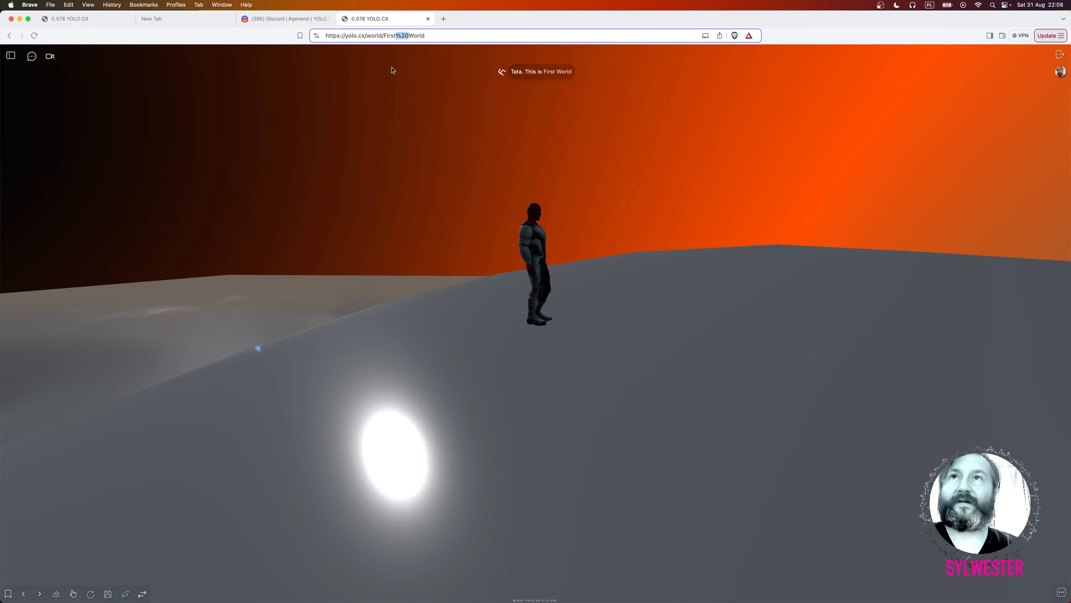
Return to Discord and discard the unsaved edit of the hill-view message.
{"action": "left_click", "coordinate": [297, 21]}
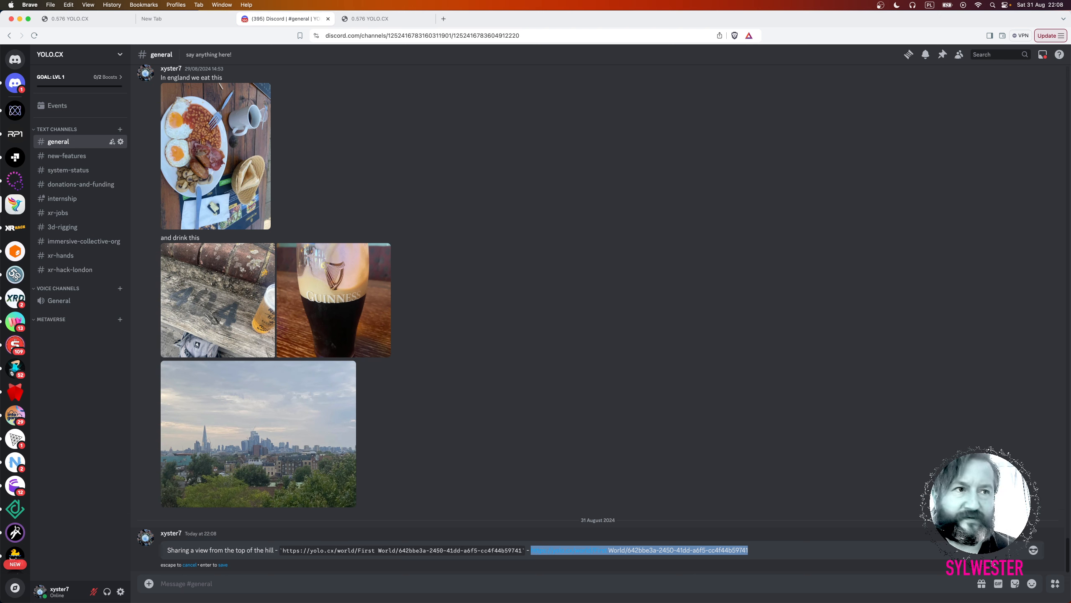
{"action": "left_click", "coordinate": [809, 549]}
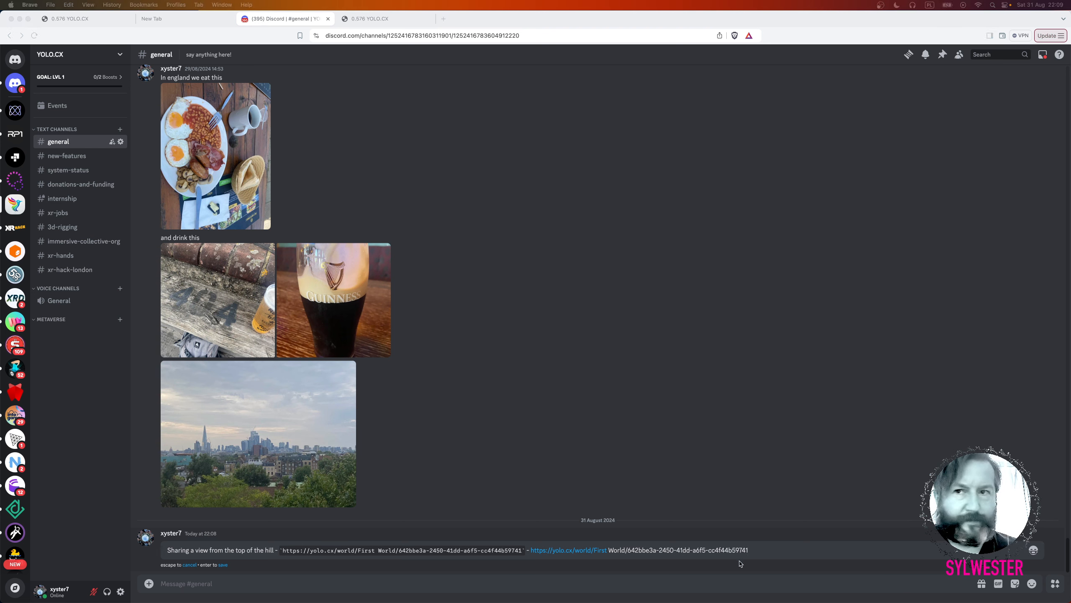
{"action": "left_click", "coordinate": [190, 564]}
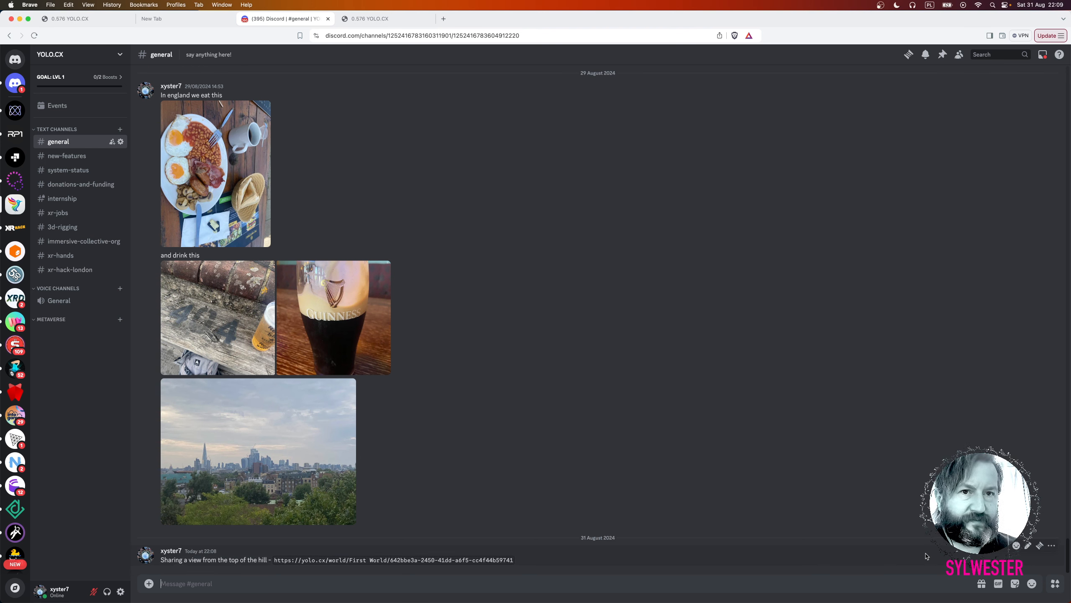
Edit the hill-view message, replacing the link's space with %20 and removing its inline code formatting, and save it.
{"action": "left_click", "coordinate": [1028, 546]}
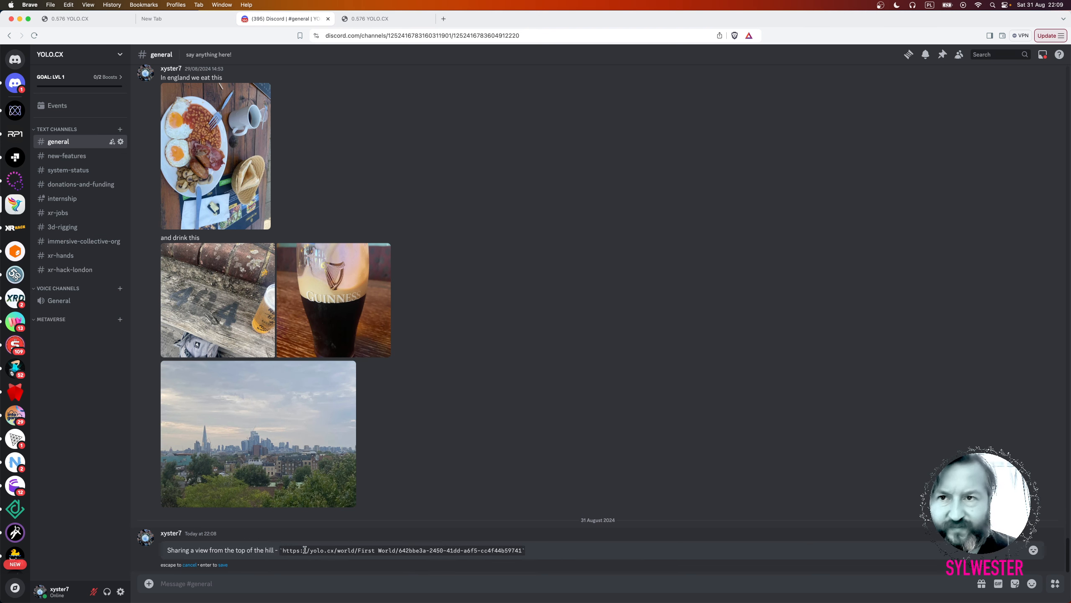
{"action": "left_click_drag", "start_coordinate": [281, 550], "coordinate": [514, 557]}
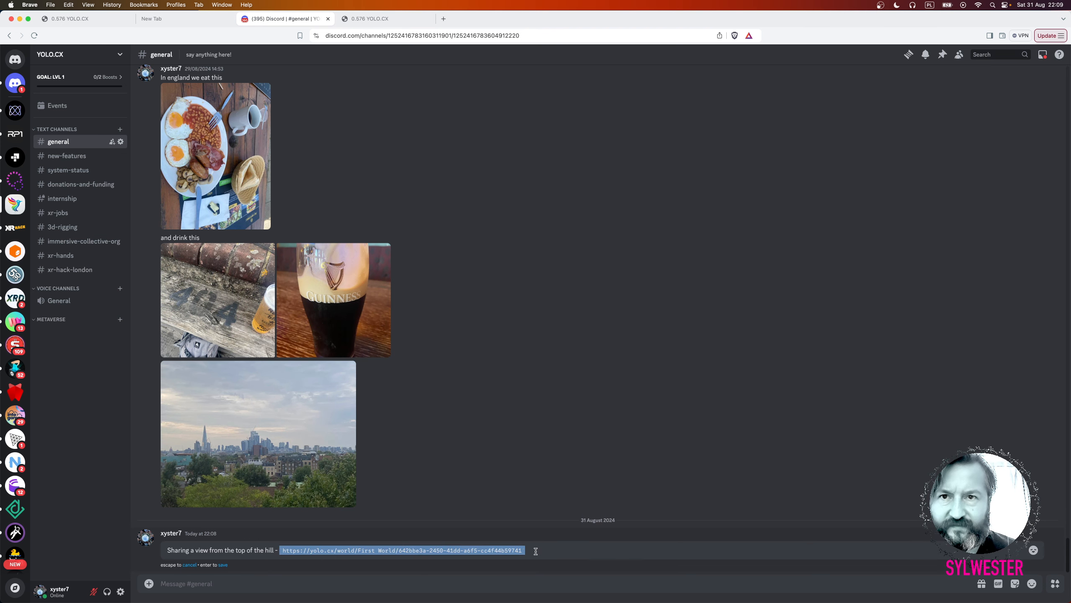
{"action": "left_click", "coordinate": [374, 550]}
{"action": "key", "text": "BackSpace"}
{"action": "type", "text": "%20"}
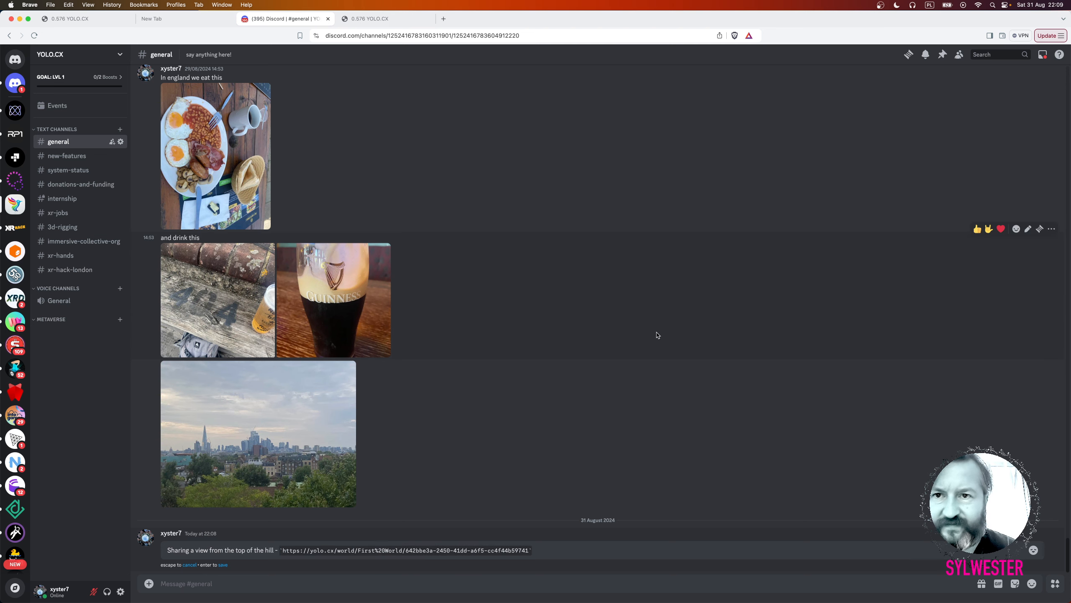
{"action": "key", "text": "BackSpace"}
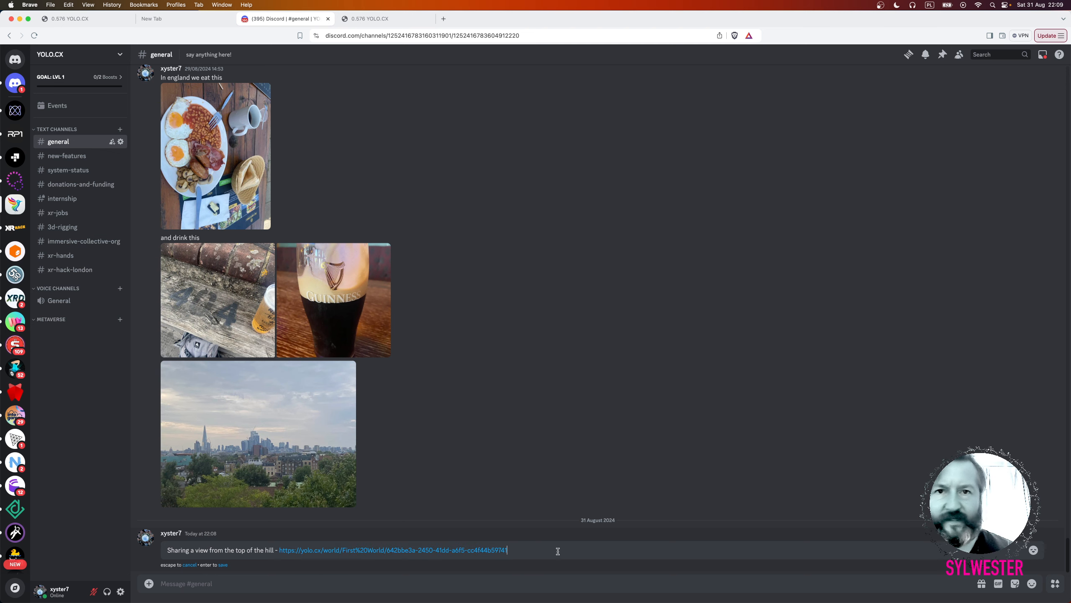
{"action": "key", "text": "Return"}
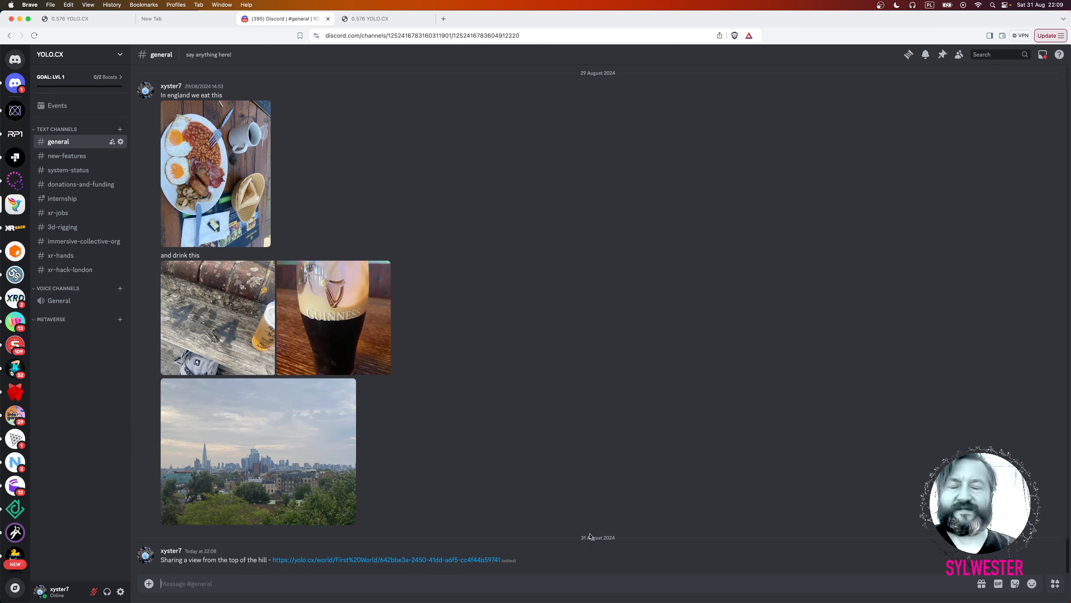
Open First World through the corrected link in the message and look around the terrain behind the avatar.
{"action": "left_click", "coordinate": [388, 560]}
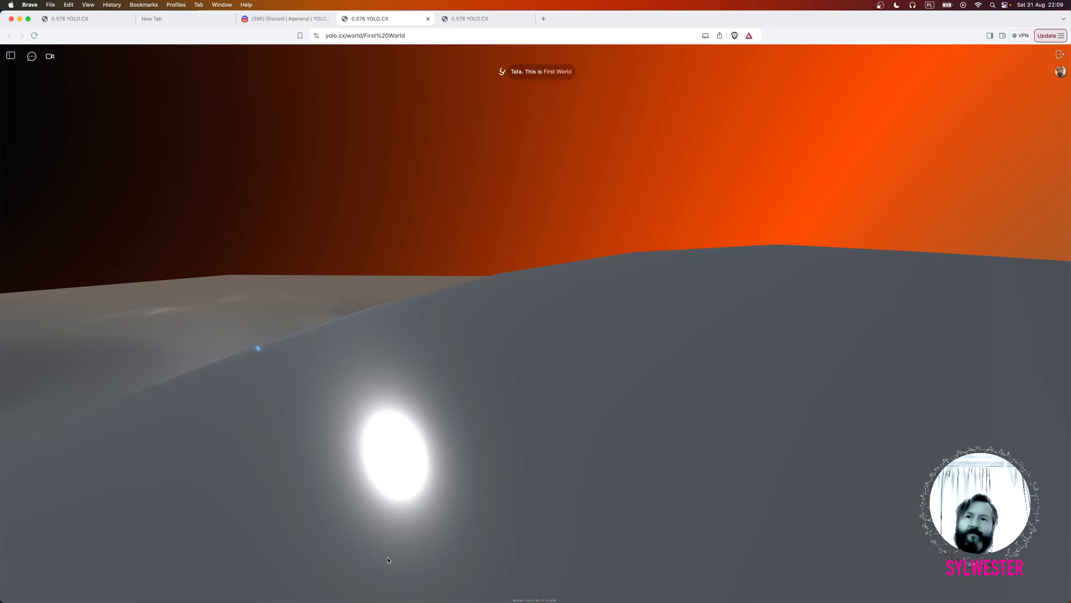
{"action": "left_click_drag", "start_coordinate": [674, 275], "coordinate": [396, 290]}
{"action": "left_click_drag", "start_coordinate": [660, 309], "coordinate": [450, 302]}
{"action": "left_click_drag", "start_coordinate": [675, 334], "coordinate": [645, 337]}
{"action": "right_click_drag", "start_coordinate": [702, 324], "coordinate": [676, 360]}
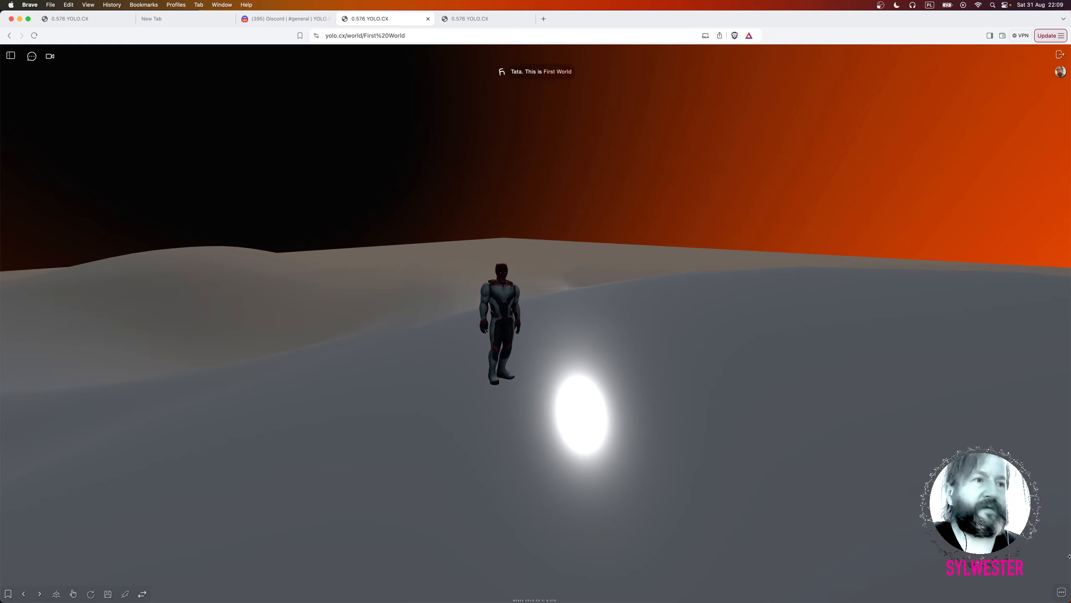
Add a text note reading SECOND VIEW in Arial at size 7.6 to the hill view and check it from farther away.
{"action": "left_click", "coordinate": [1062, 592]}
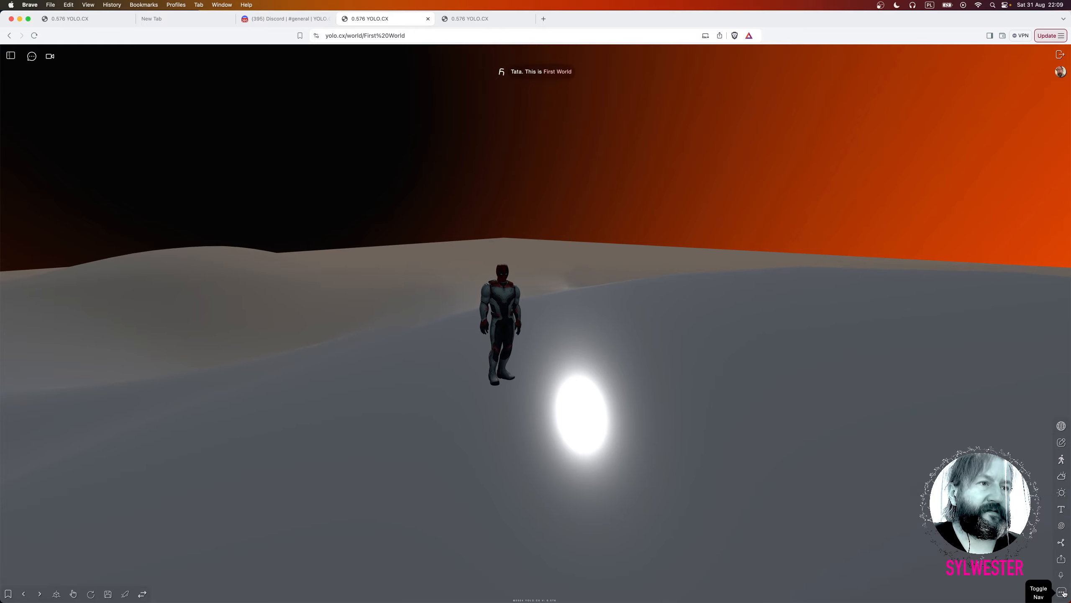
{"action": "left_click", "coordinate": [1061, 511]}
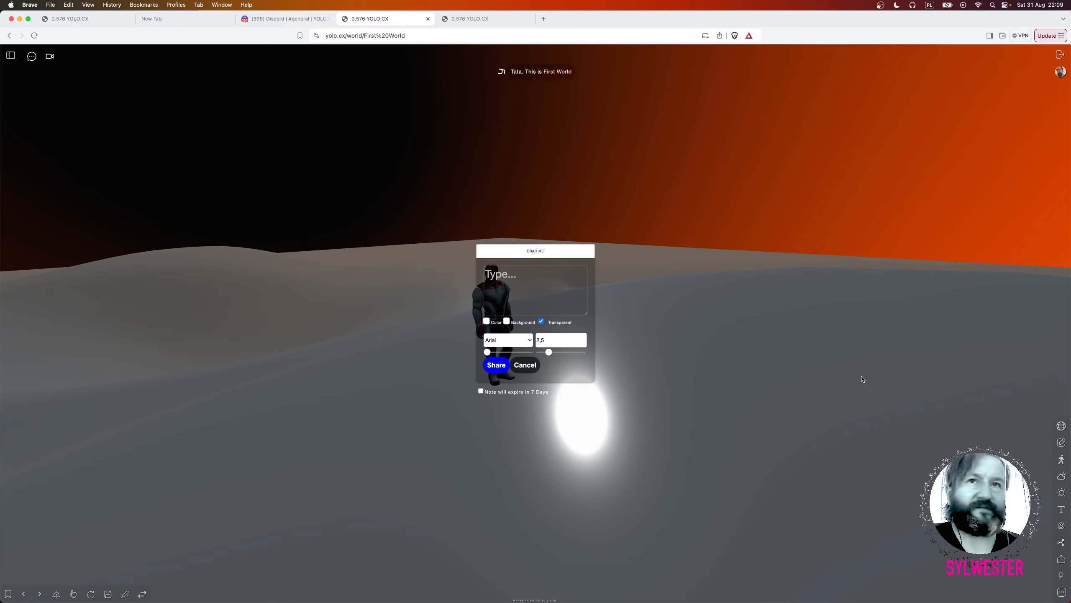
{"action": "type", "text": "SE"}
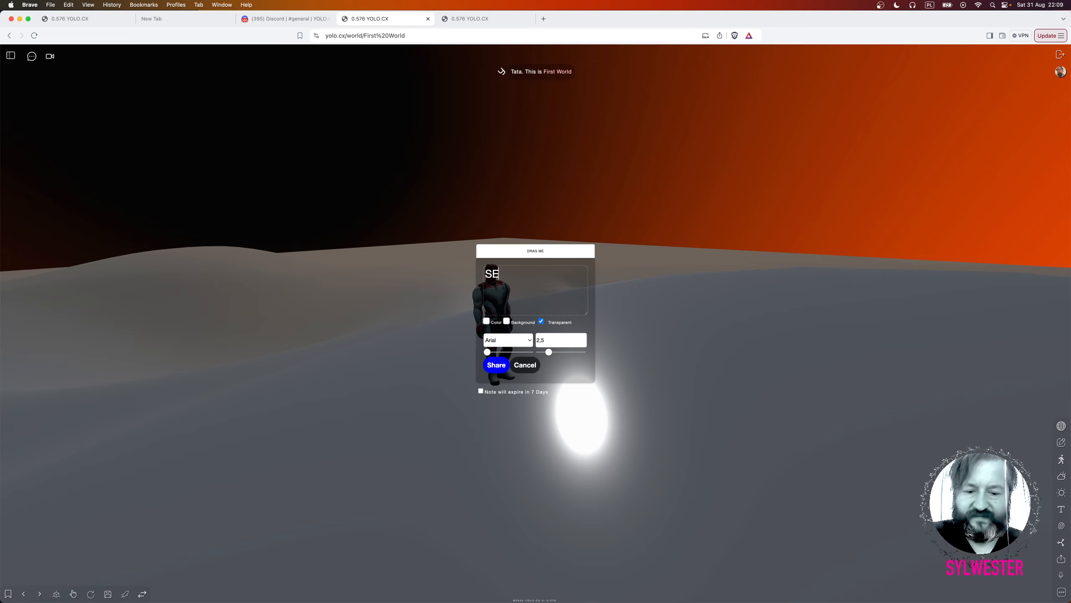
{"action": "type", "text": "COND V"}
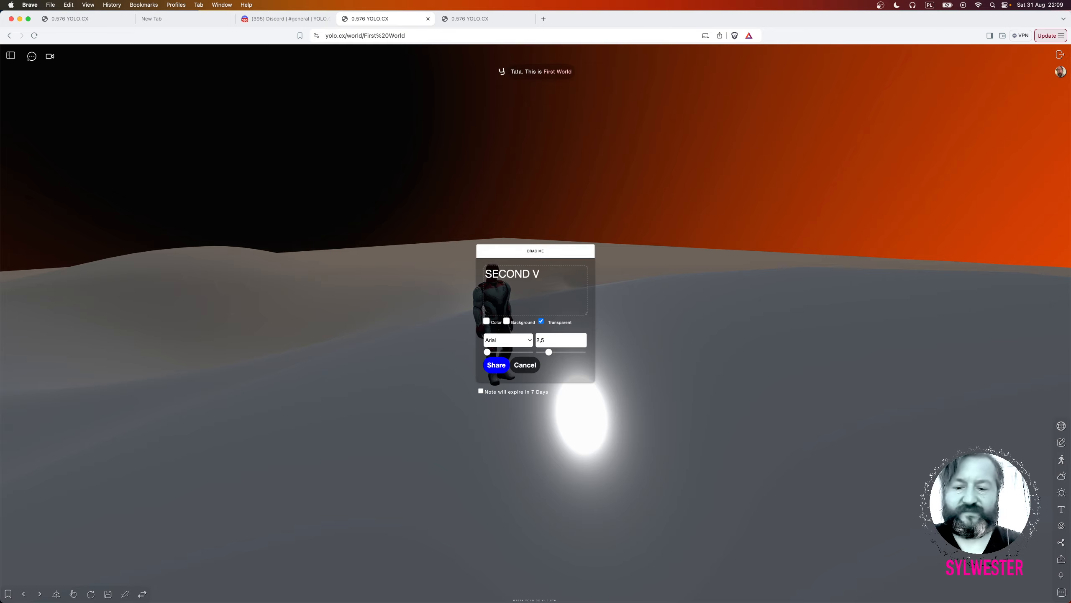
{"action": "type", "text": "IEW"}
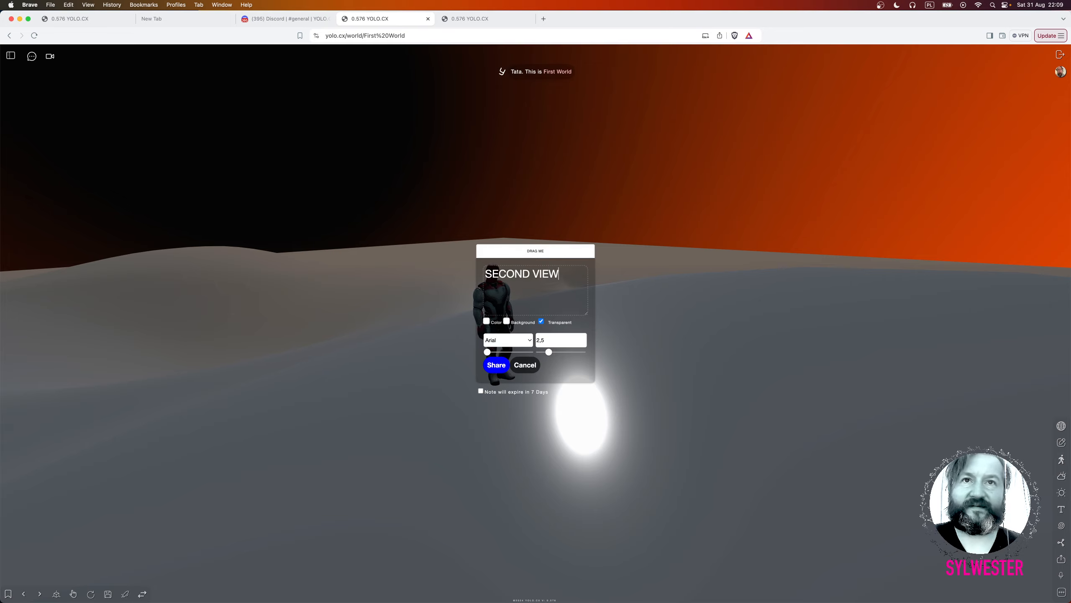
{"action": "left_click_drag", "start_coordinate": [548, 351], "coordinate": [572, 352]}
{"action": "left_click_drag", "start_coordinate": [629, 329], "coordinate": [722, 331]}
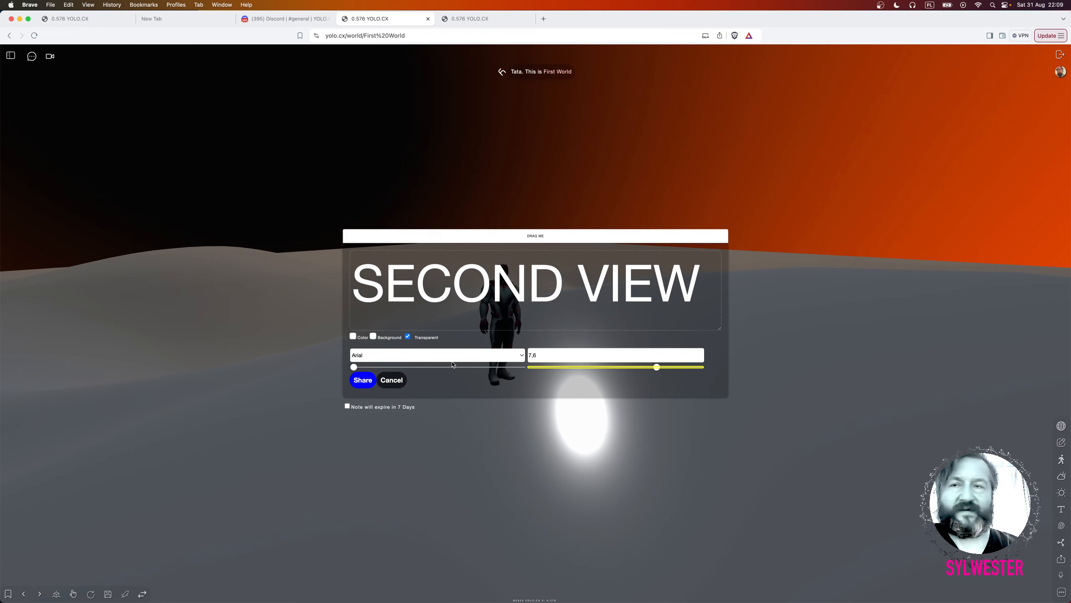
{"action": "left_click", "coordinate": [356, 380]}
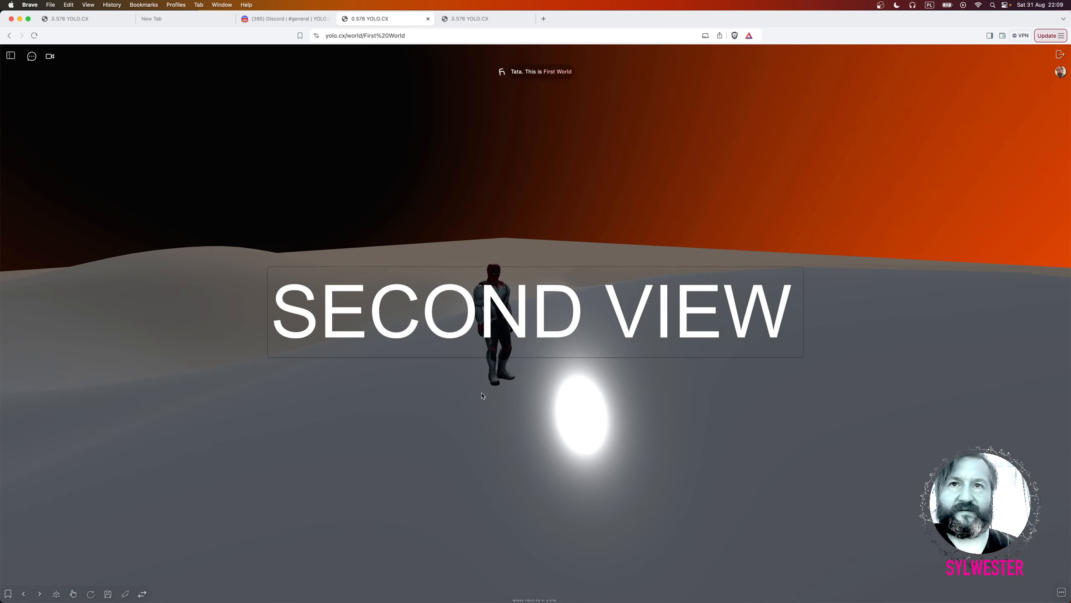
{"action": "scroll", "coordinate": [430, 397], "scroll_direction": "down", "scroll_amount": 5}
{"action": "left_click_drag", "start_coordinate": [474, 399], "coordinate": [425, 405]}
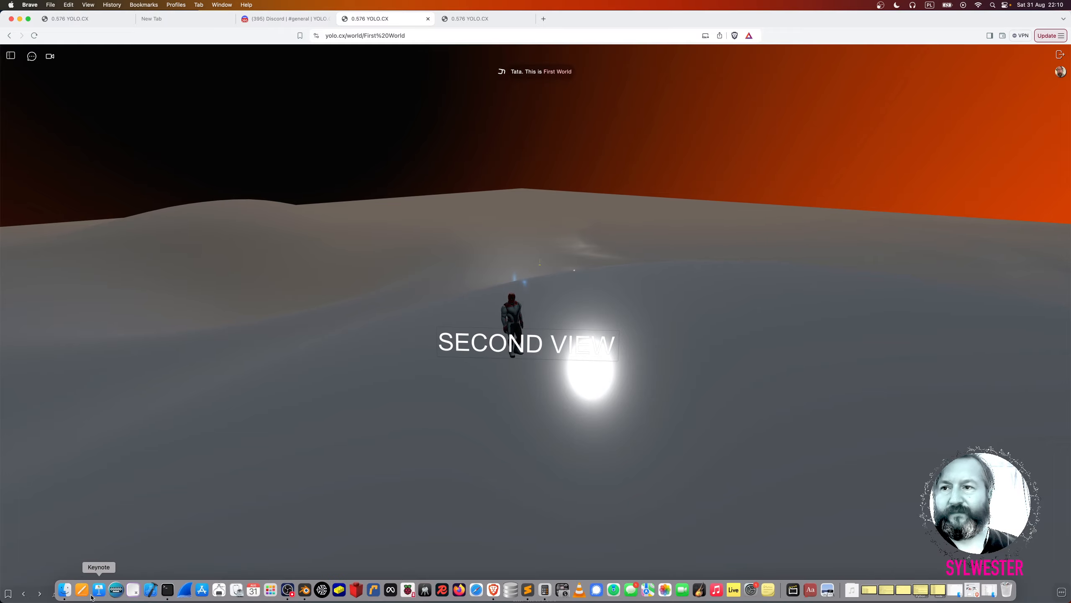
Return the avatar to the world's starting position and add a text note reading START POINT there.
{"action": "left_click", "coordinate": [91, 595]}
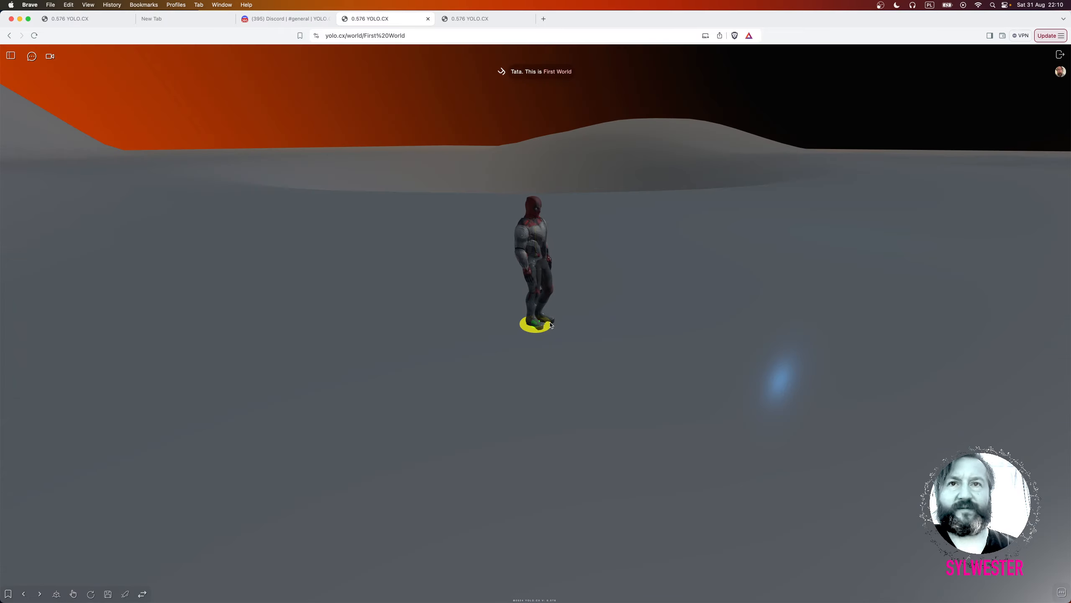
{"action": "left_click", "coordinate": [1064, 586]}
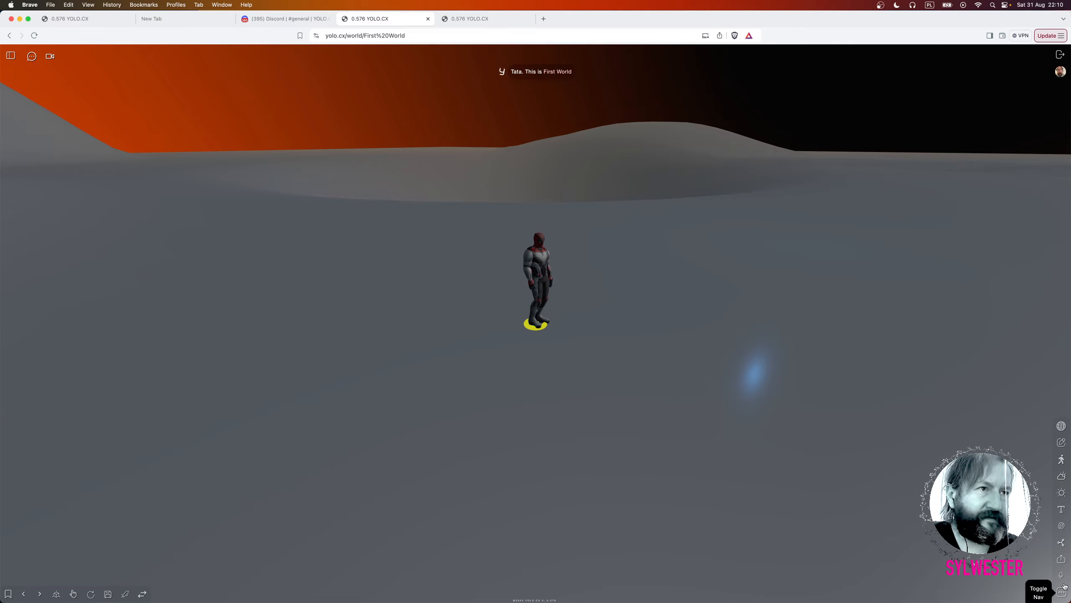
{"action": "left_click", "coordinate": [1061, 509]}
{"action": "left_click", "coordinate": [574, 294]}
{"action": "key", "text": "super+a"}
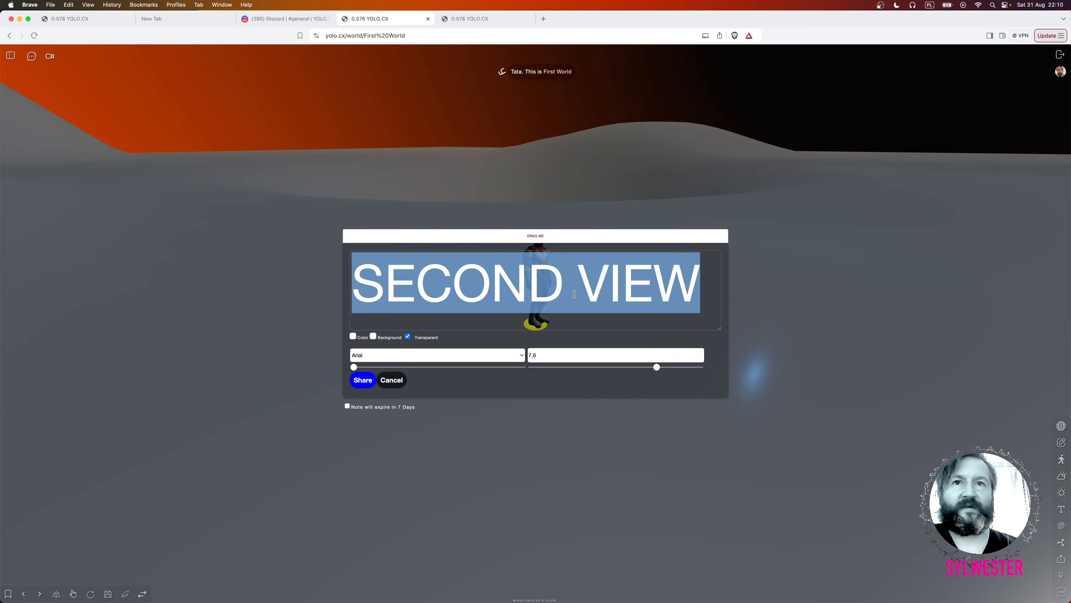
{"action": "type", "text": "STAR"}
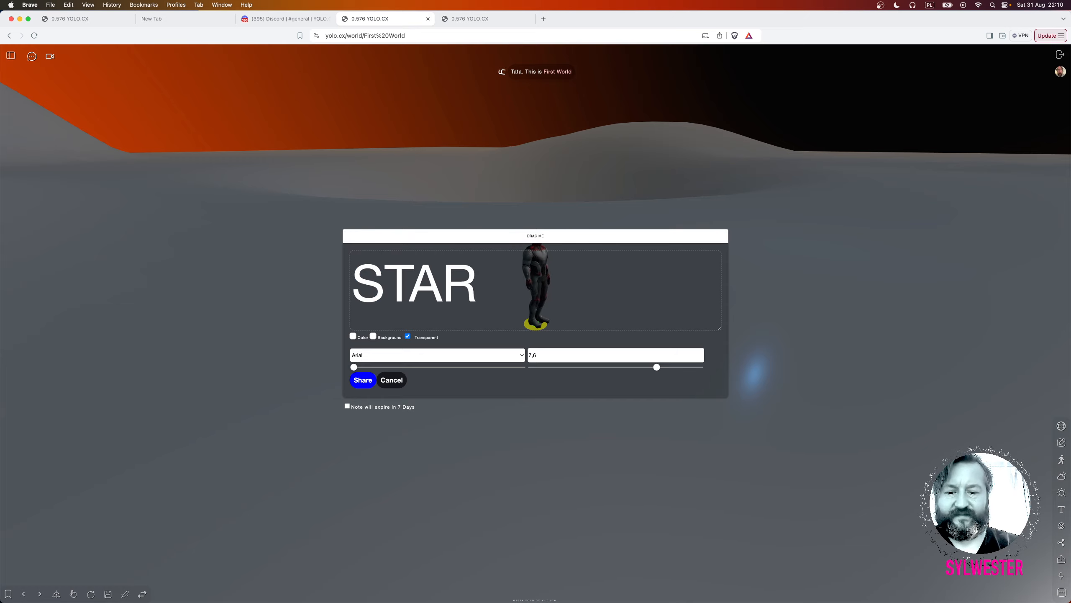
{"action": "type", "text": "T POINT"}
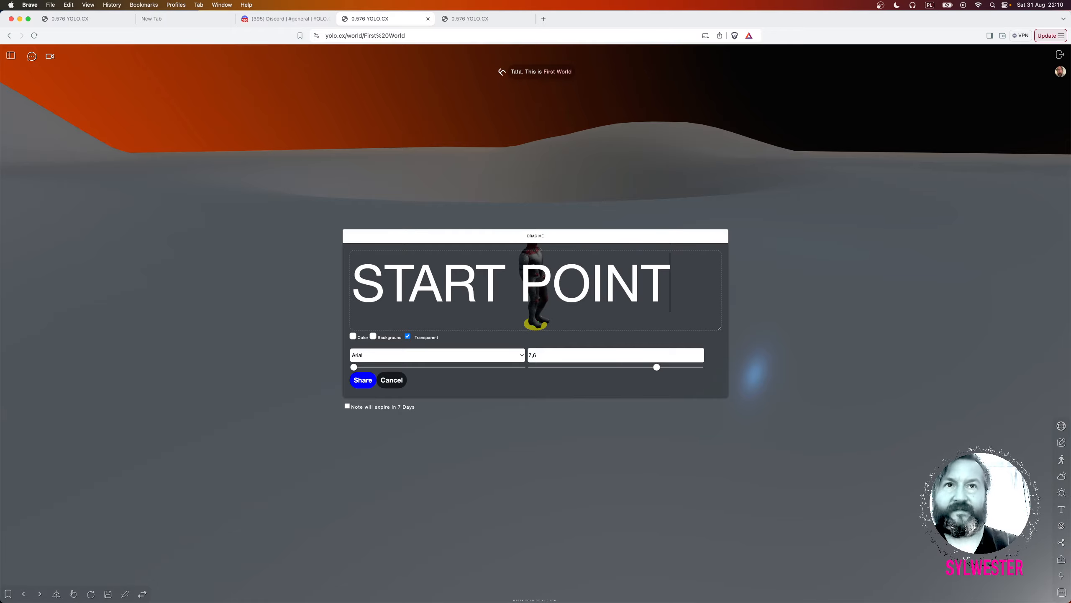
{"action": "left_click", "coordinate": [363, 380]}
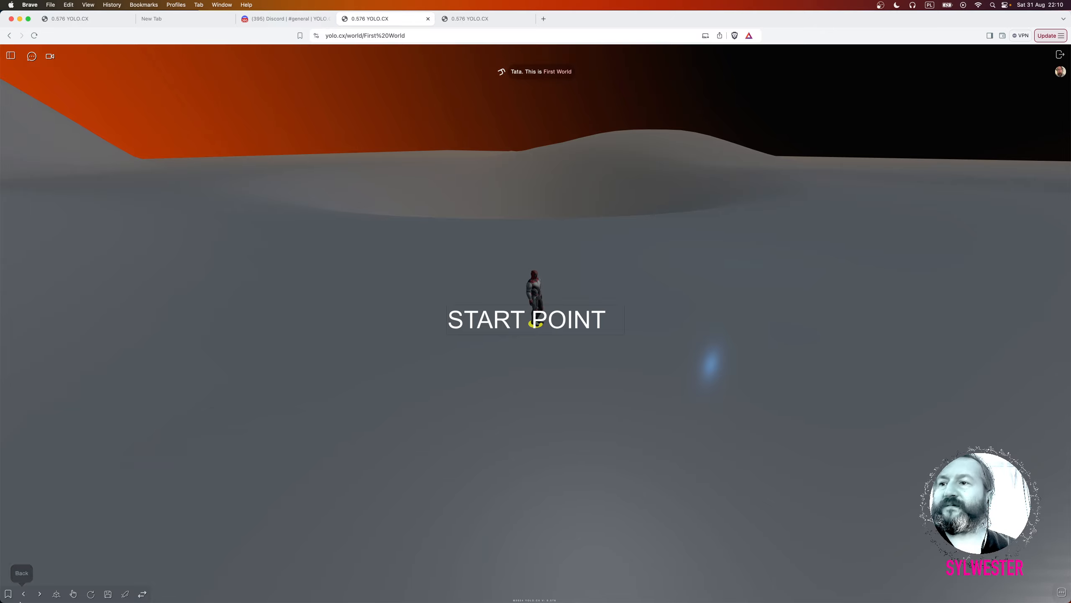
Visit the bookmarked SECOND VIEW FROM THE HILL, return to the starting position, and inspect the notes at both places.
{"action": "left_click", "coordinate": [8, 594]}
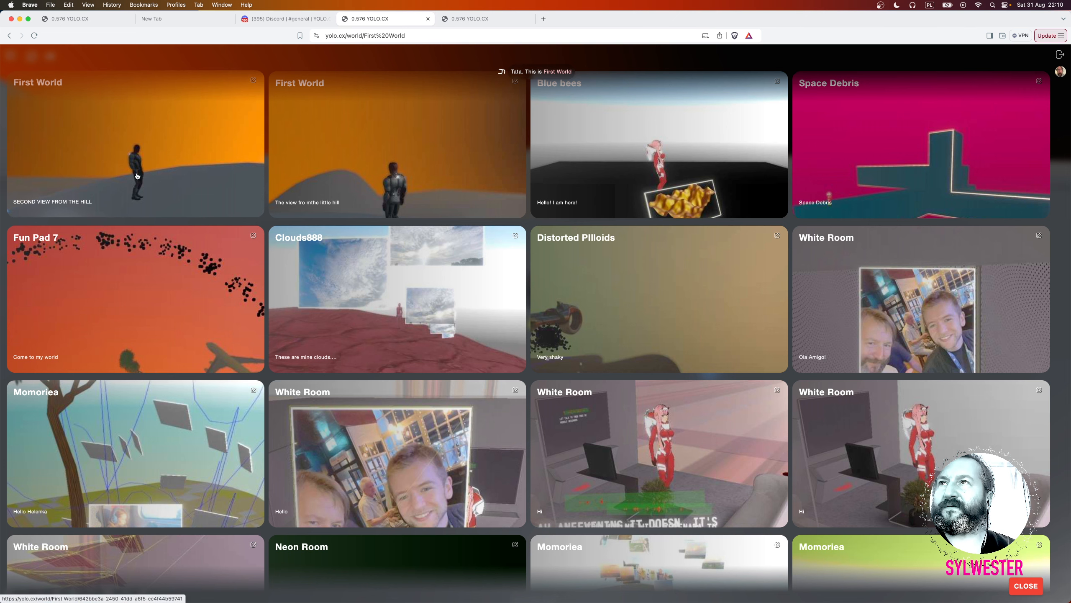
{"action": "left_click", "coordinate": [137, 175]}
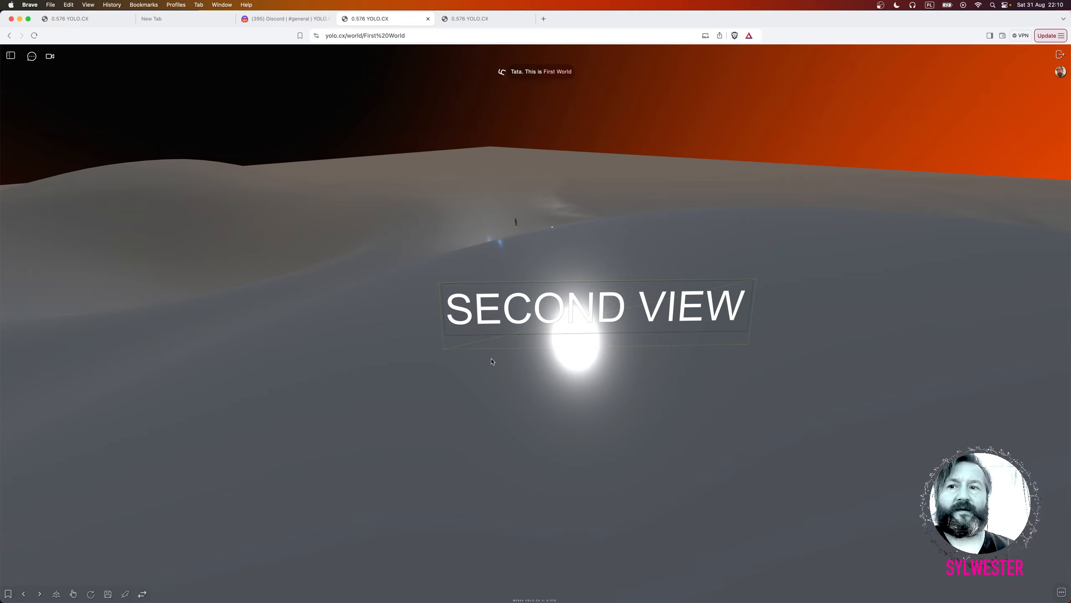
{"action": "left_click", "coordinate": [91, 594]}
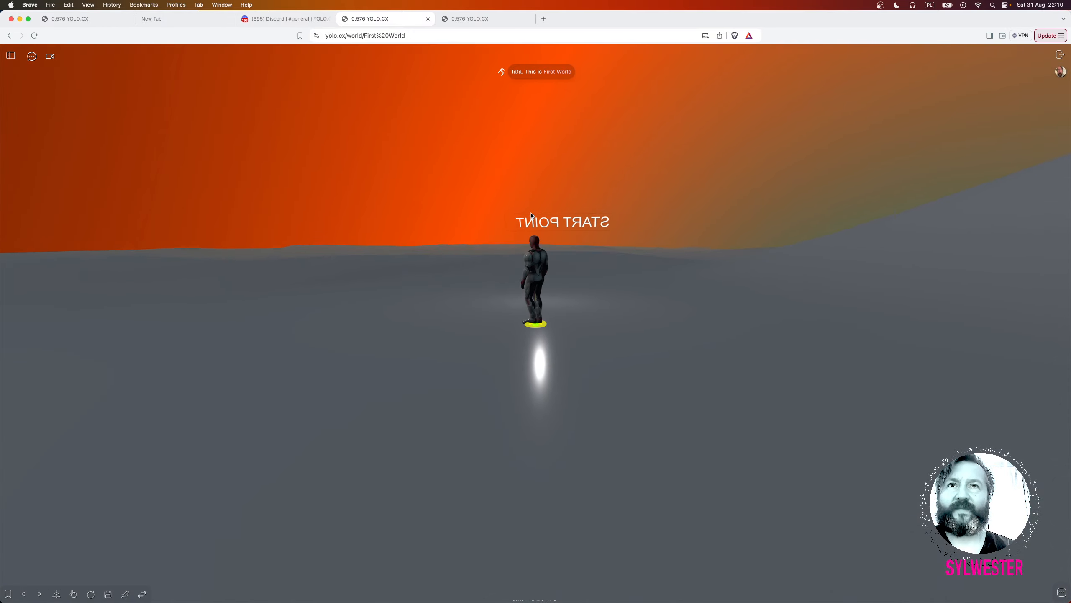
{"action": "left_click_drag", "start_coordinate": [531, 216], "coordinate": [815, 204]}
{"action": "left_click_drag", "start_coordinate": [917, 223], "coordinate": [978, 206]}
{"action": "scroll", "coordinate": [751, 243], "scroll_direction": "up", "scroll_amount": 3}
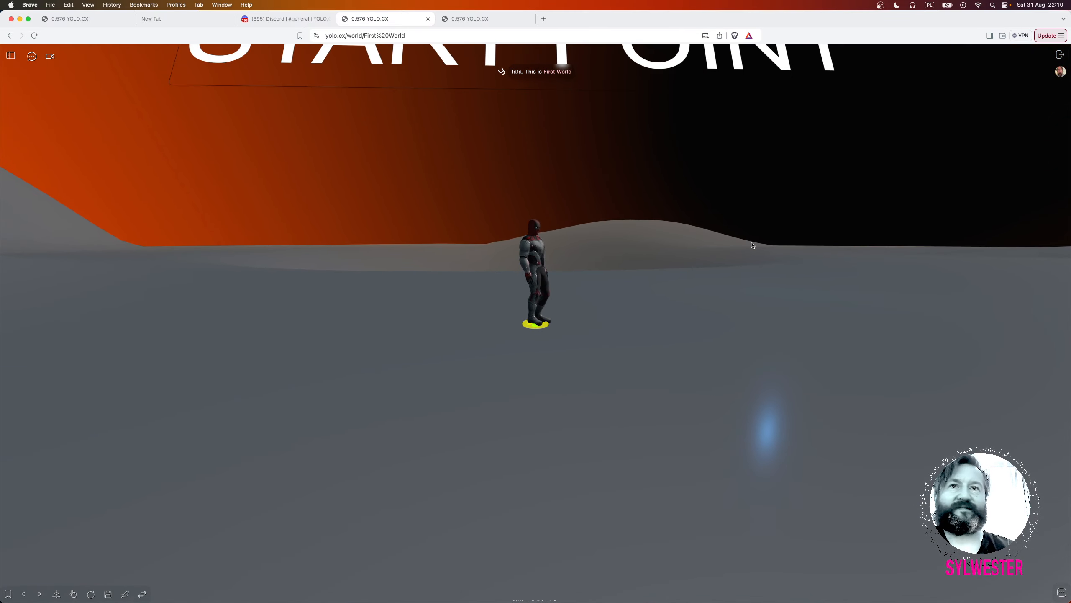
{"action": "right_click_drag", "start_coordinate": [751, 242], "coordinate": [747, 302]}
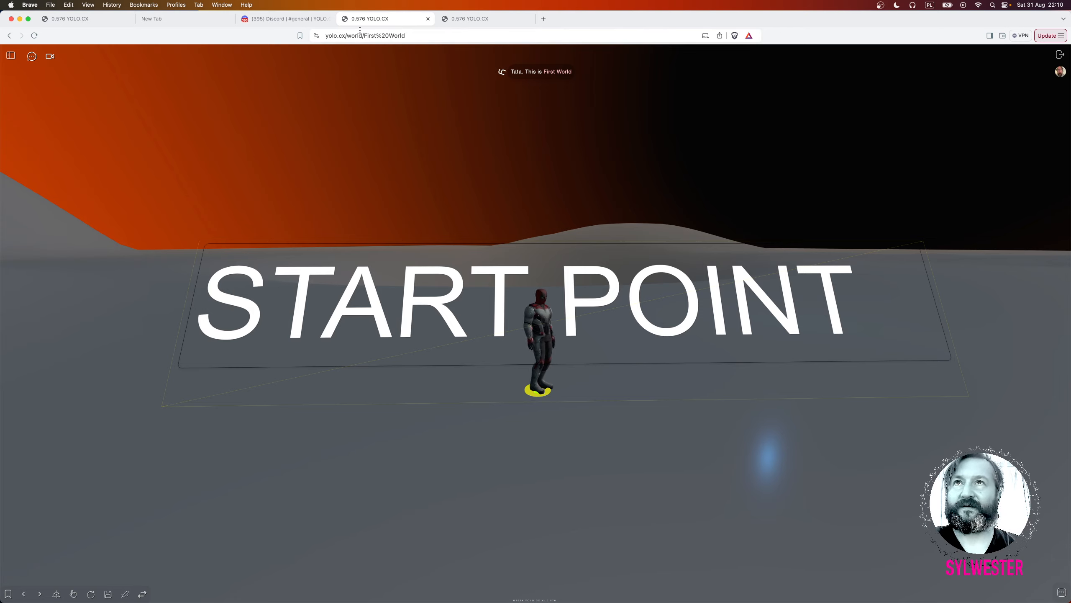
Load yolo.cx/about in the other First World browser tab.
{"action": "left_click", "coordinate": [468, 19]}
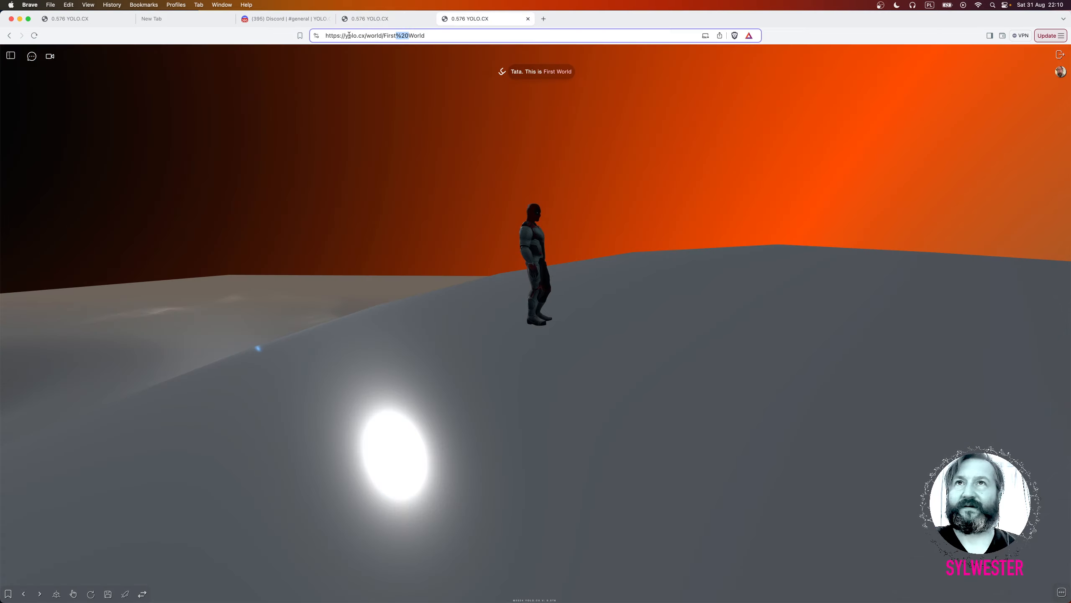
{"action": "type", "text": "about"}
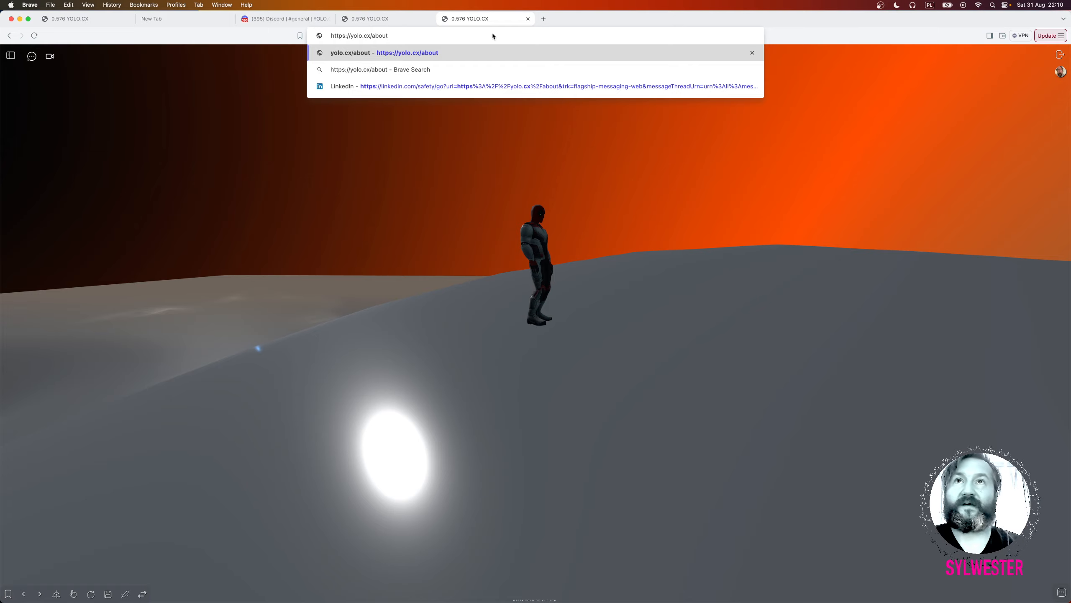
{"action": "key", "text": "Return"}
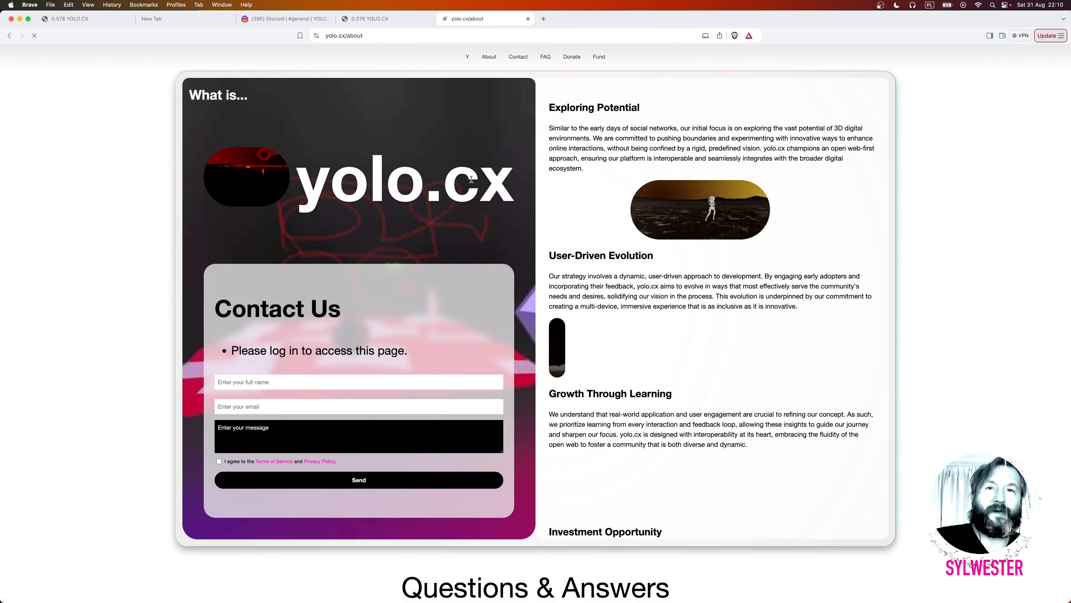
Look through the About page, examining its contact form, Questions & Answers section, and donation options.
{"action": "scroll", "coordinate": [529, 331], "scroll_direction": "down", "scroll_amount": 15}
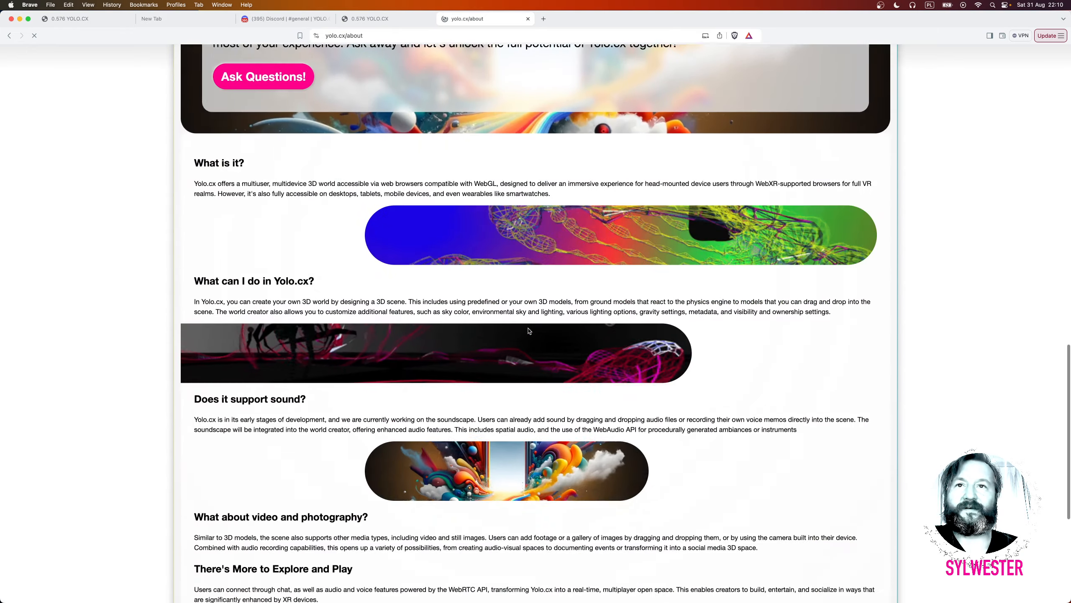
{"action": "scroll", "coordinate": [529, 331], "scroll_direction": "down", "scroll_amount": 6}
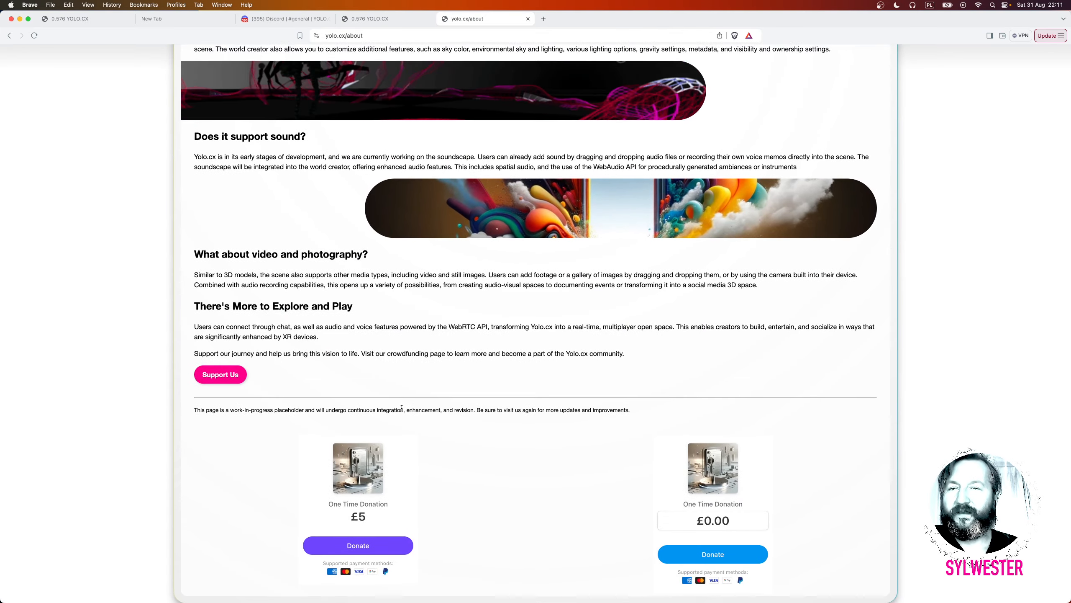
{"action": "scroll", "coordinate": [430, 374], "scroll_direction": "up", "scroll_amount": 15}
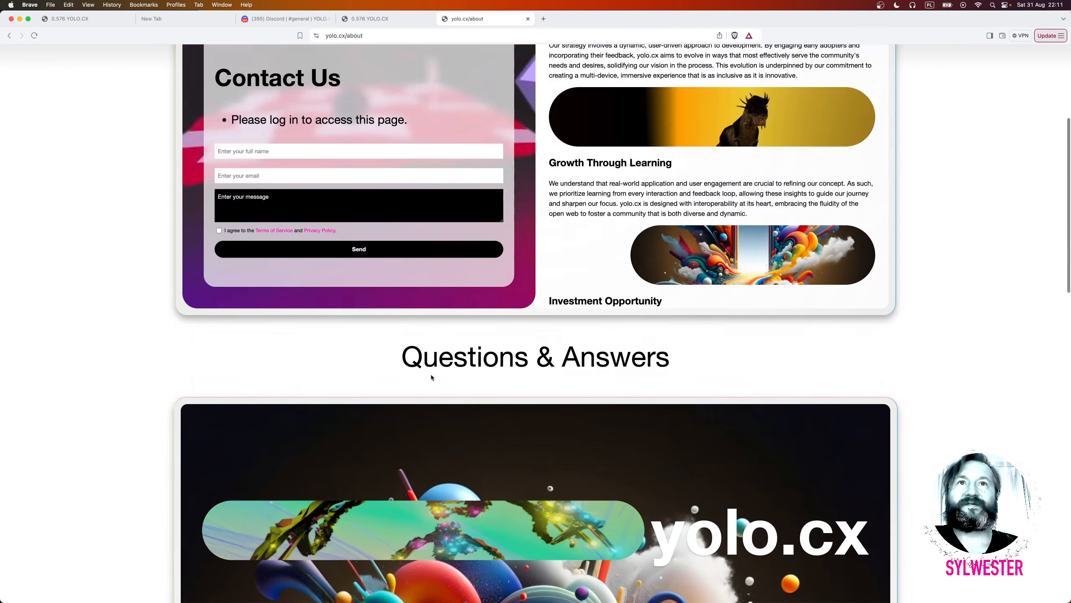
{"action": "scroll", "coordinate": [431, 377], "scroll_direction": "up", "scroll_amount": 5}
{"action": "scroll", "coordinate": [431, 377], "scroll_direction": "down", "scroll_amount": 5}
{"action": "scroll", "coordinate": [431, 374], "scroll_direction": "up", "scroll_amount": 2}
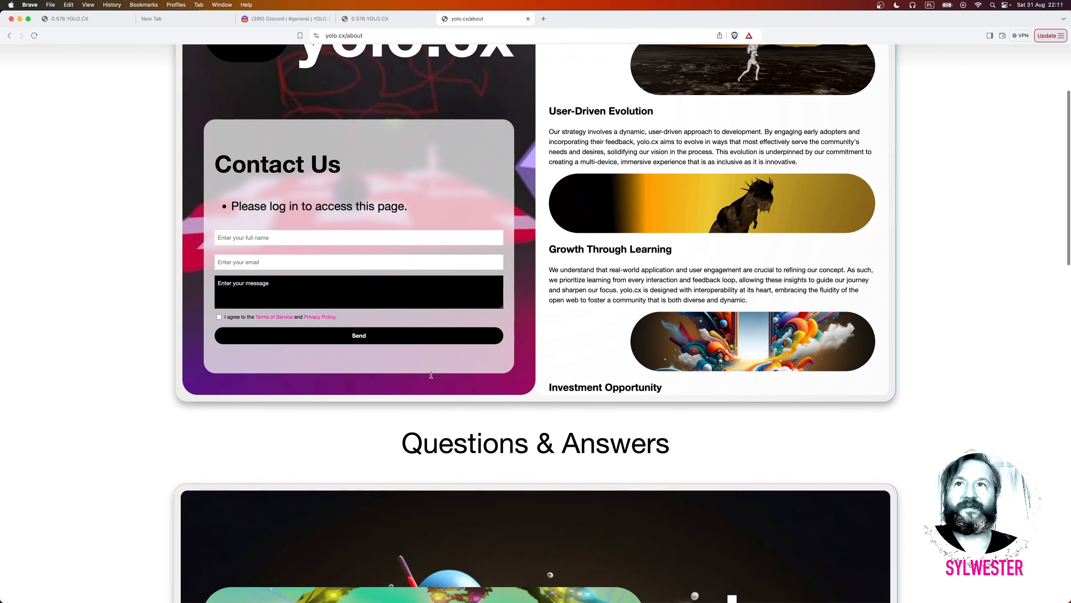
{"action": "scroll", "coordinate": [431, 374], "scroll_direction": "up", "scroll_amount": 2}
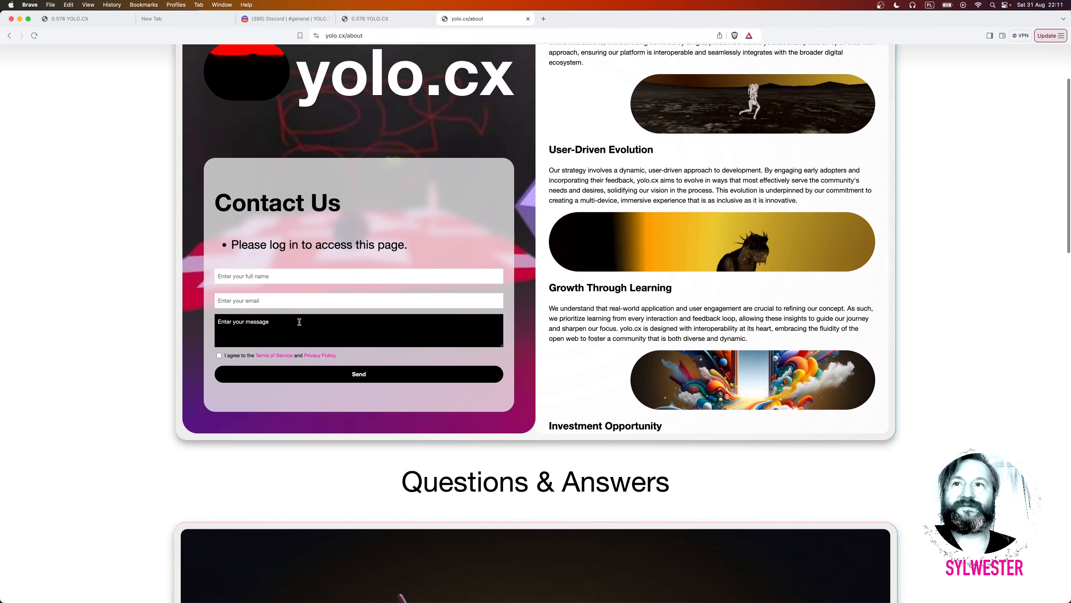
{"action": "scroll", "coordinate": [299, 321], "scroll_direction": "up", "scroll_amount": 1}
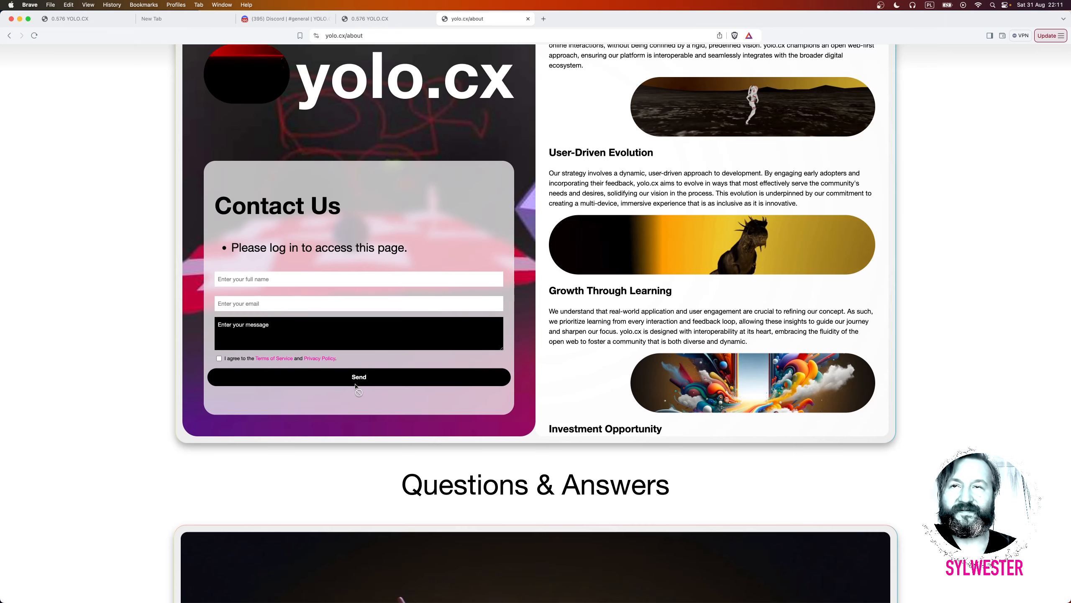
{"action": "scroll", "coordinate": [356, 385], "scroll_direction": "down", "scroll_amount": 15}
{"action": "scroll", "coordinate": [356, 386], "scroll_direction": "down", "scroll_amount": 4}
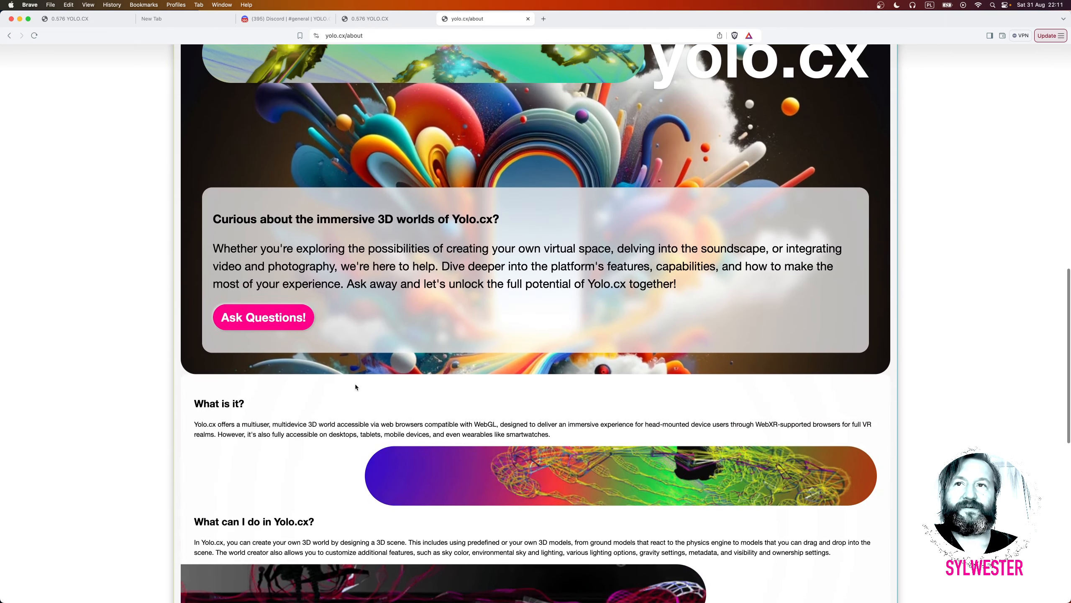
{"action": "scroll", "coordinate": [349, 397], "scroll_direction": "down", "scroll_amount": 3}
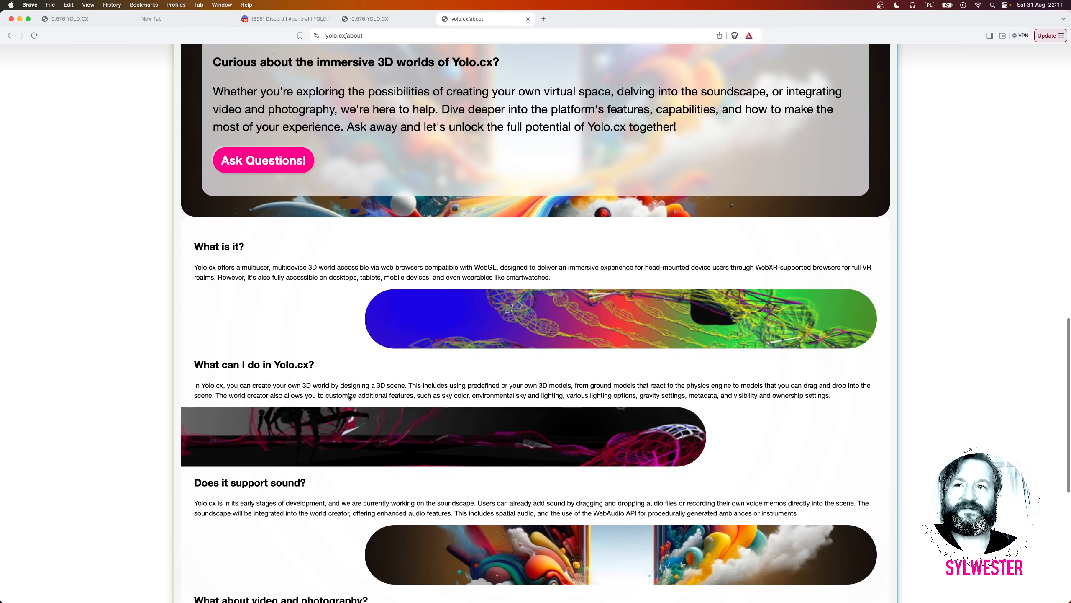
Open the contact page through Ask Questions!, try enlarging its message field, and go back to the About page.
{"action": "scroll", "coordinate": [348, 395], "scroll_direction": "up", "scroll_amount": 3}
{"action": "left_click", "coordinate": [292, 264]}
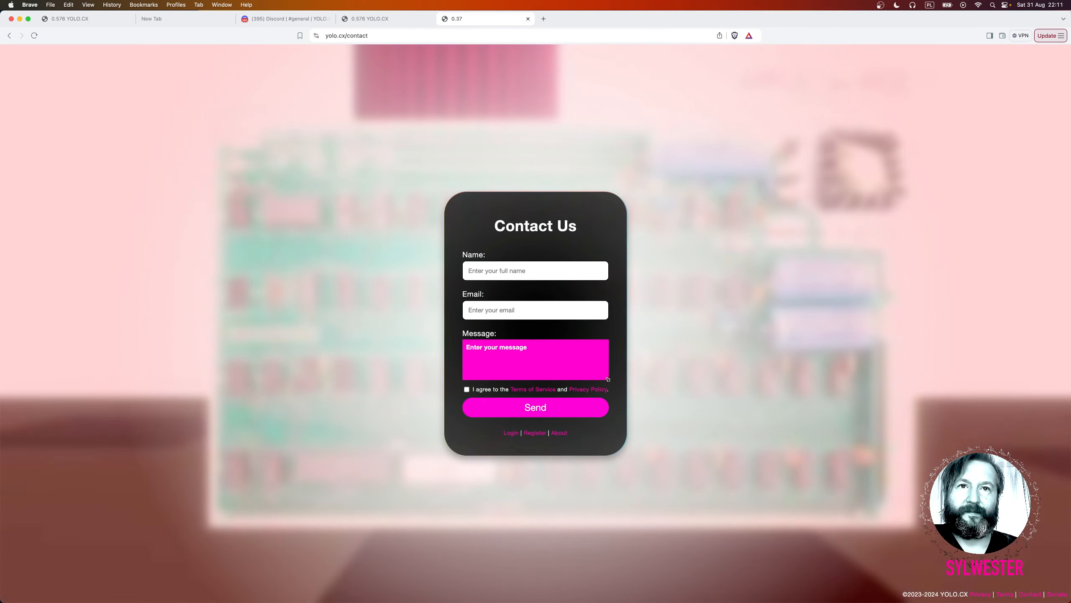
{"action": "left_click_drag", "start_coordinate": [609, 380], "coordinate": [671, 435]}
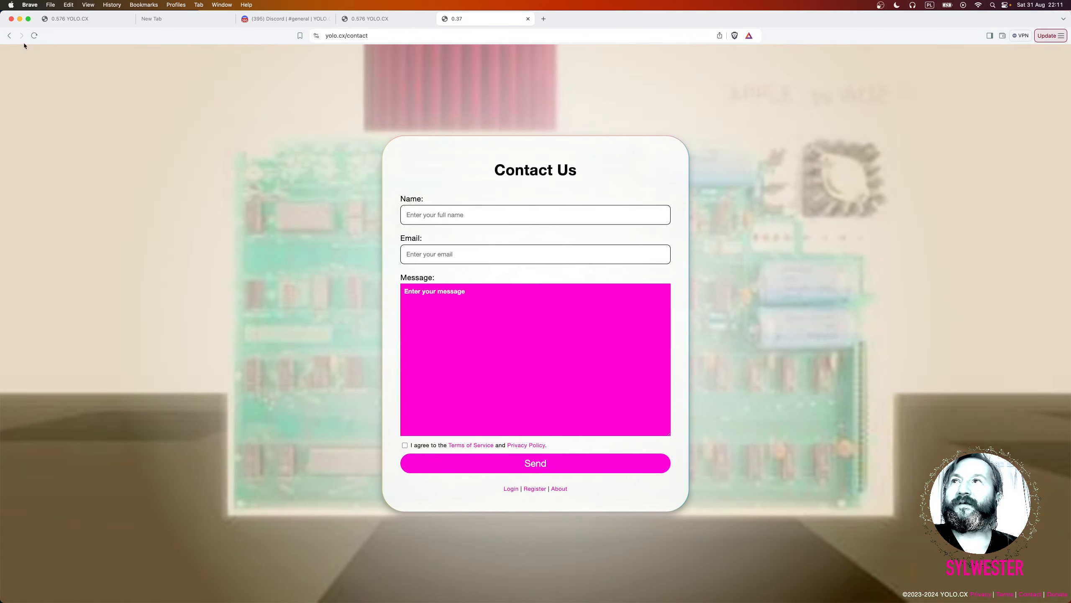
{"action": "left_click", "coordinate": [9, 38]}
Open the FAQ page and expand the question "What is a web-based virtual reality multi-device experience?".
{"action": "scroll", "coordinate": [347, 227], "scroll_direction": "down", "scroll_amount": 5}
{"action": "scroll", "coordinate": [347, 227], "scroll_direction": "up", "scroll_amount": 10}
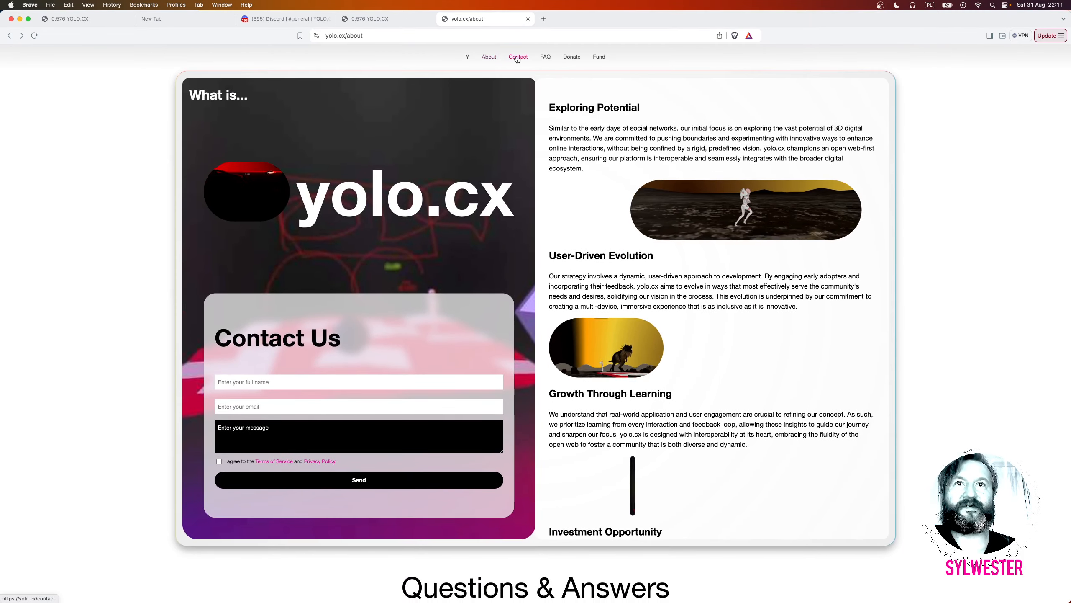
{"action": "left_click", "coordinate": [546, 57]}
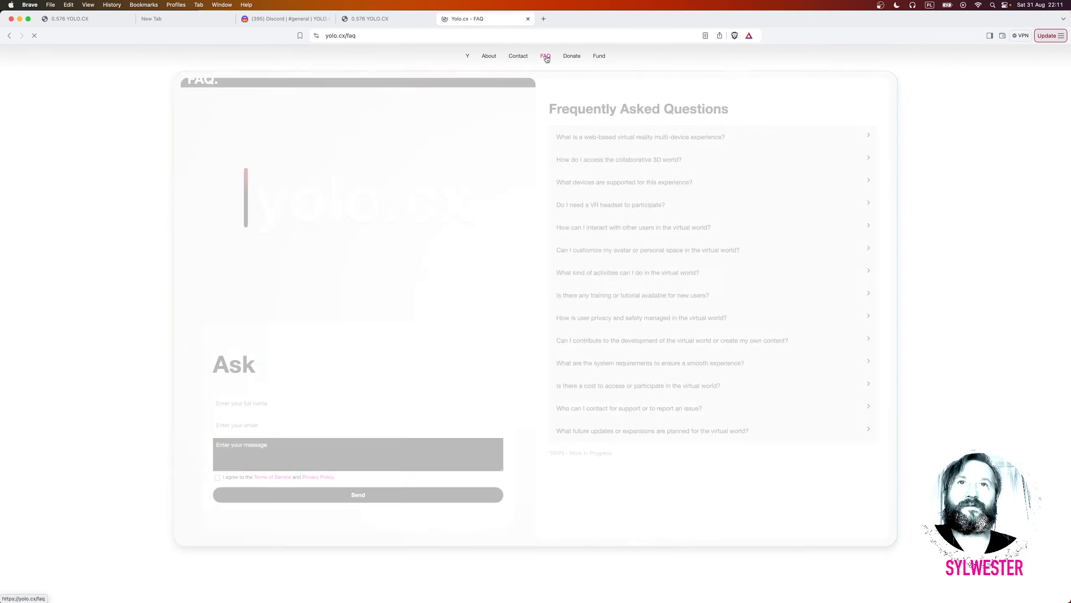
{"action": "left_click", "coordinate": [575, 137]}
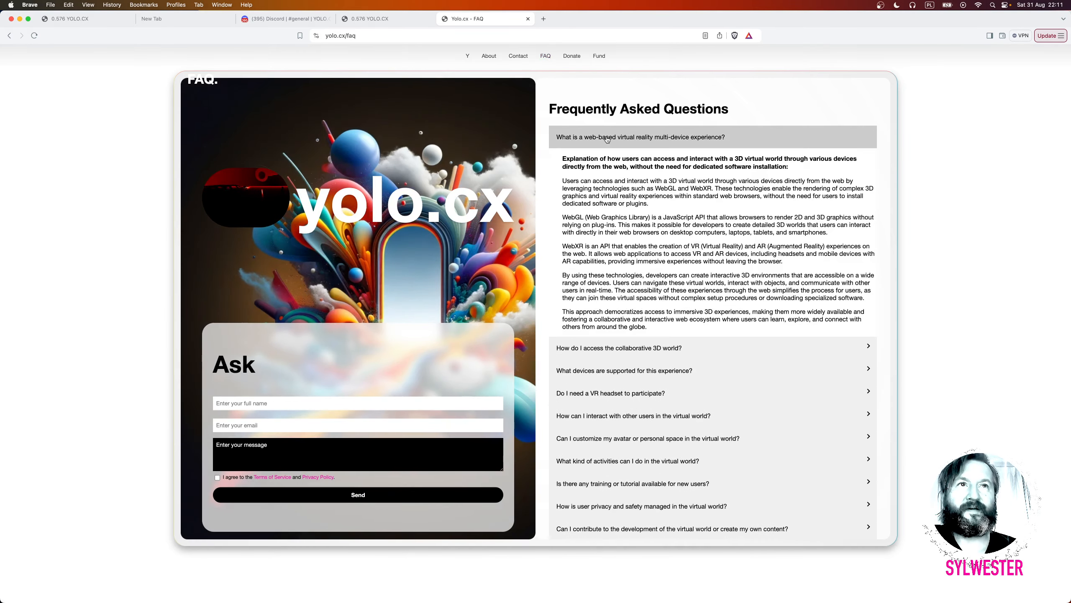
Expand and read the FAQ answers on accessing the collaborative 3D world and on which devices are supported.
{"action": "left_click", "coordinate": [576, 345]}
{"action": "scroll", "coordinate": [603, 380], "scroll_direction": "down", "scroll_amount": 5}
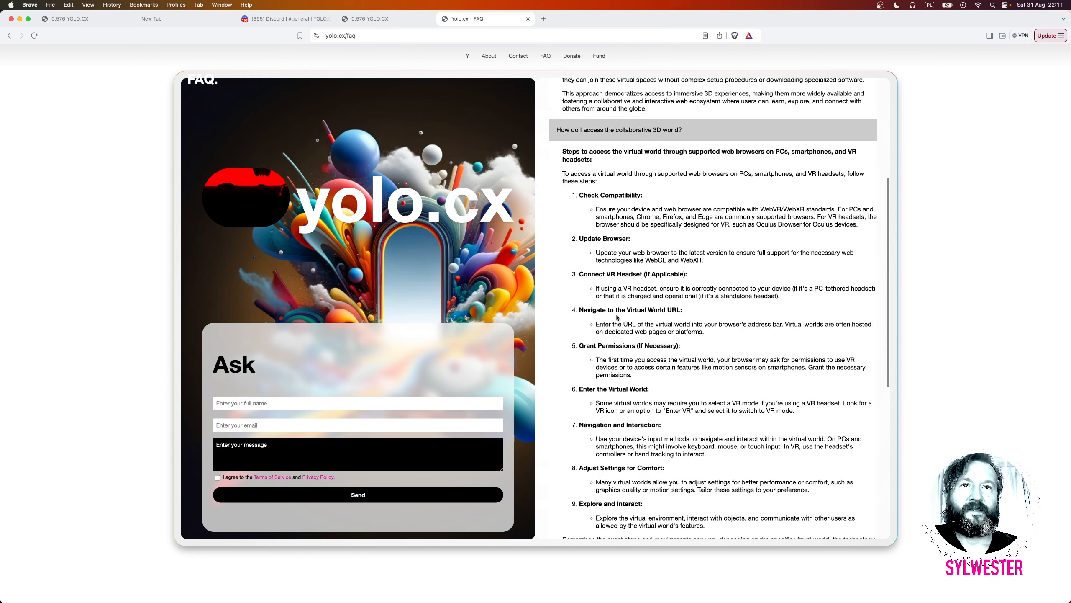
{"action": "scroll", "coordinate": [616, 419], "scroll_direction": "down", "scroll_amount": 5}
{"action": "left_click", "coordinate": [637, 297]}
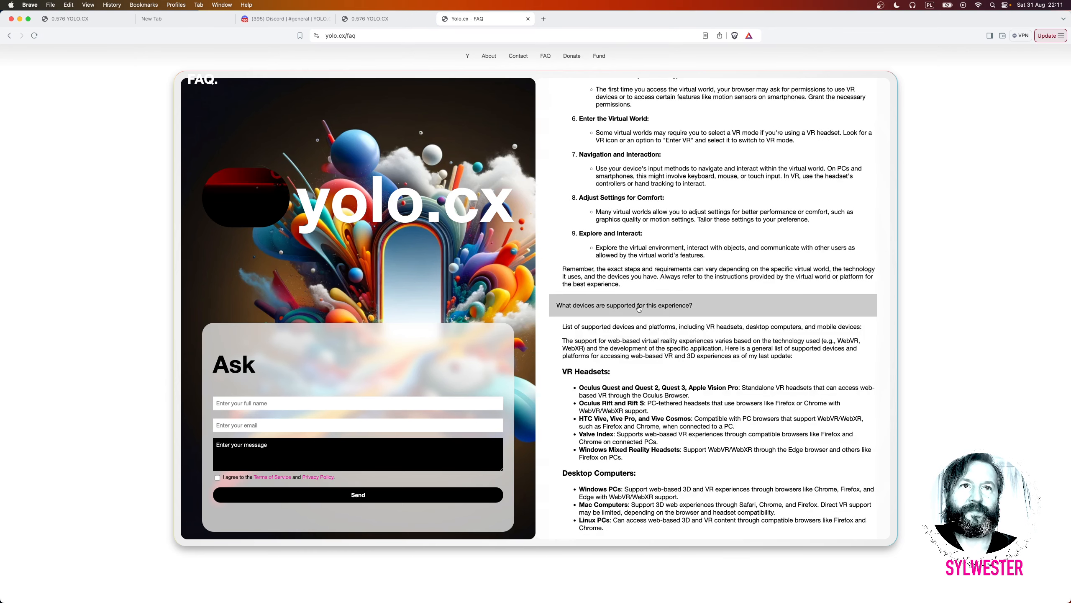
{"action": "scroll", "coordinate": [639, 309], "scroll_direction": "down", "scroll_amount": 1}
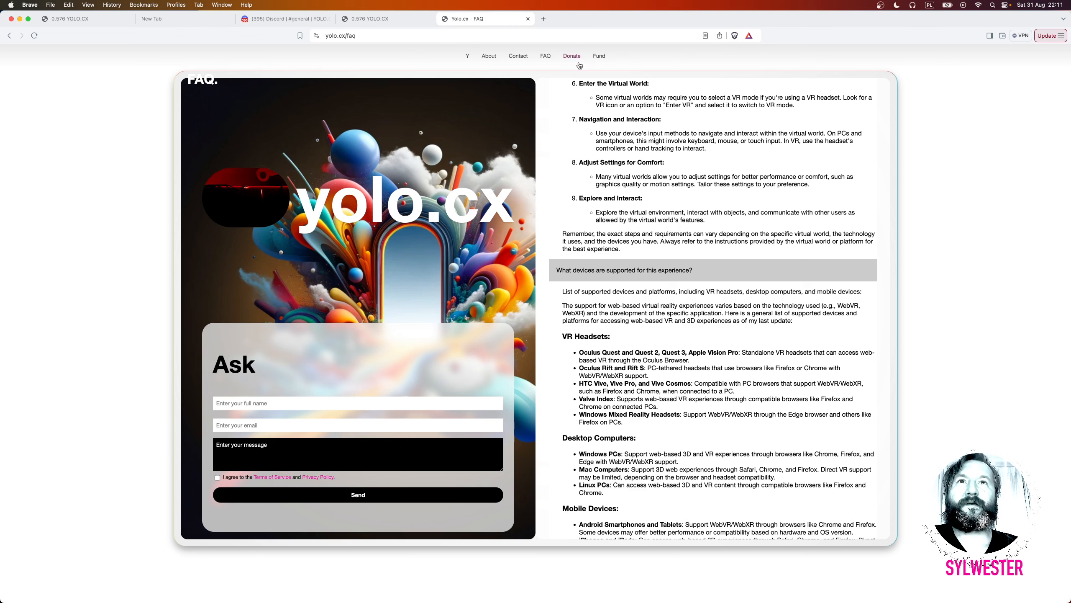
Return to the First World tab with the START POINT note, read through its Shortcuts help, and close it.
{"action": "left_click", "coordinate": [371, 19]}
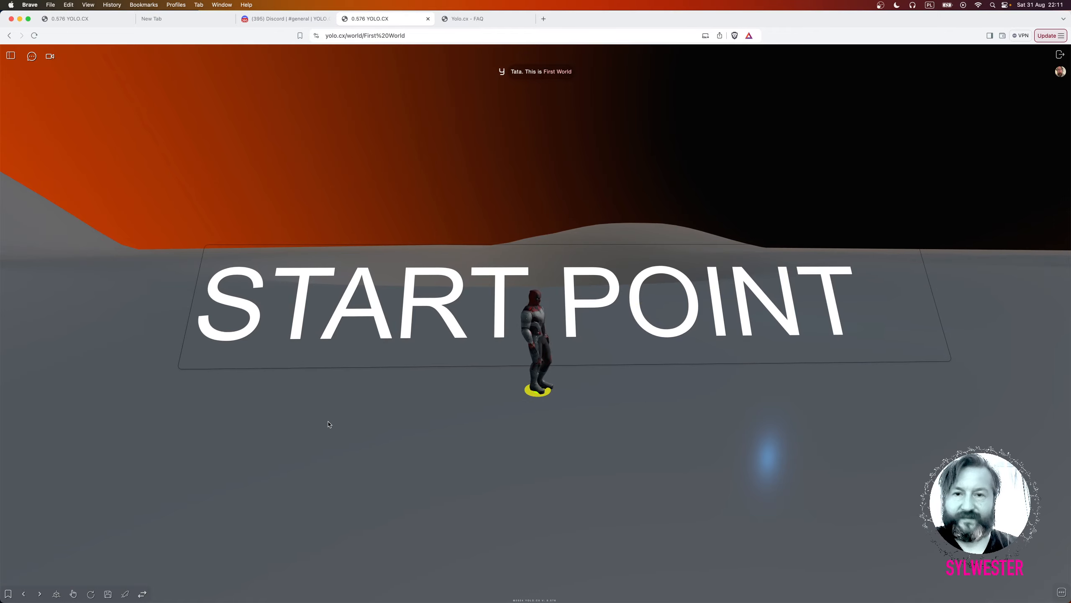
{"action": "key", "text": "h"}
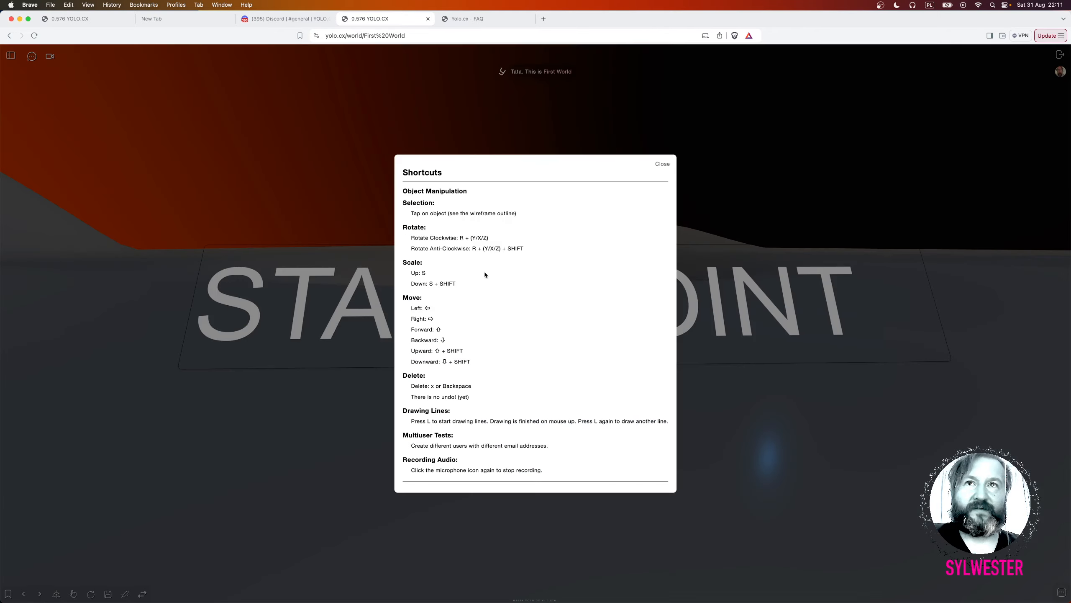
{"action": "scroll", "coordinate": [485, 272], "scroll_direction": "up", "scroll_amount": 3, "text": "ctrl"}
{"action": "scroll", "coordinate": [475, 276], "scroll_direction": "down", "scroll_amount": 1}
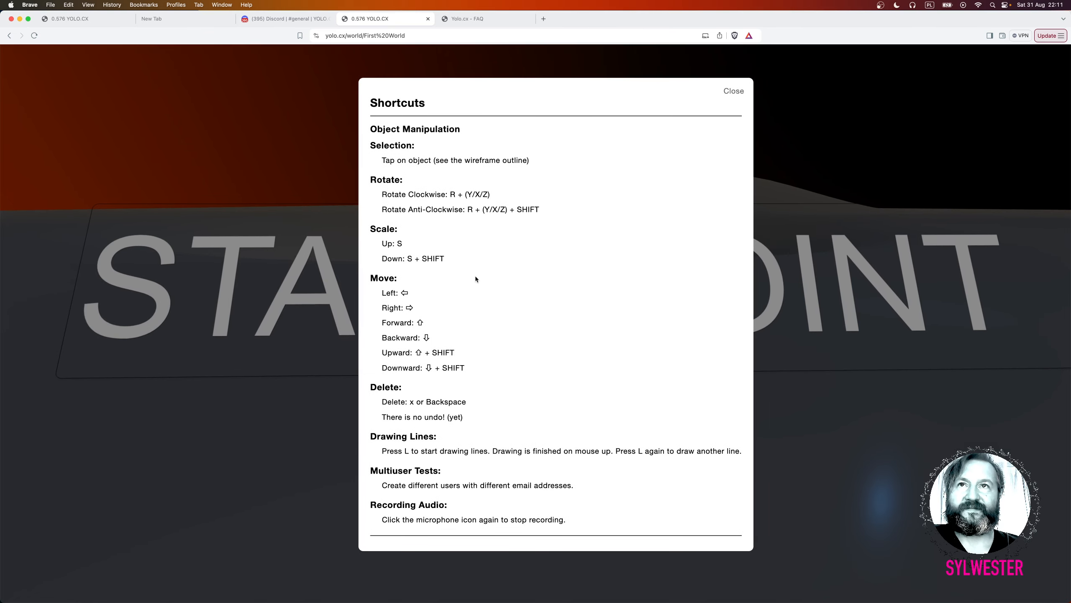
{"action": "left_click", "coordinate": [736, 92]}
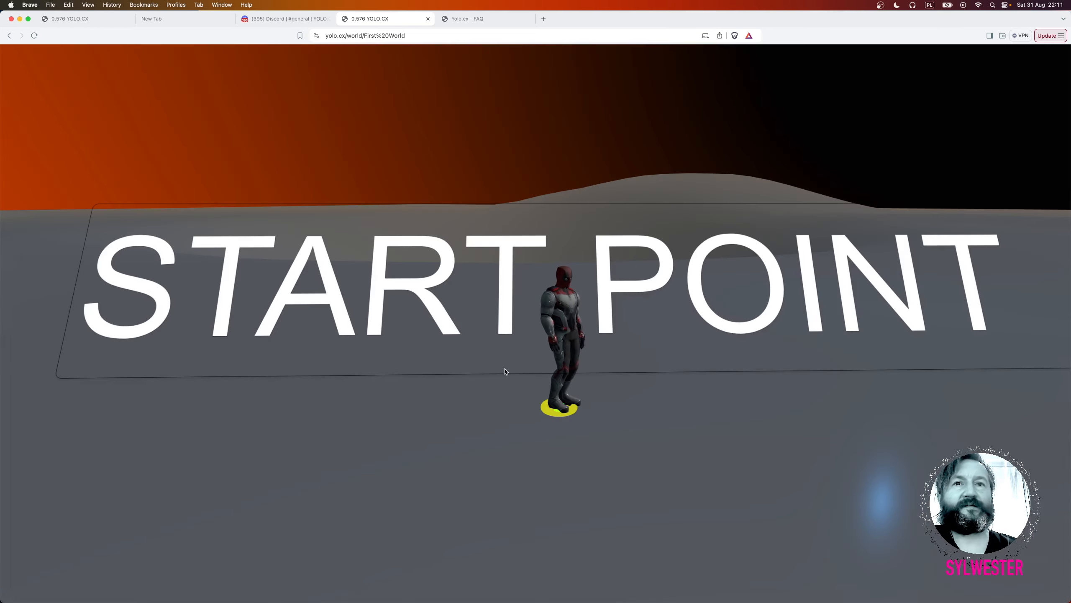
Look over the START POINT note from different distances and switch to the other First World browser tab.
{"action": "scroll", "coordinate": [505, 371], "scroll_direction": "down", "scroll_amount": 5}
{"action": "scroll", "coordinate": [504, 371], "scroll_direction": "up", "scroll_amount": 5}
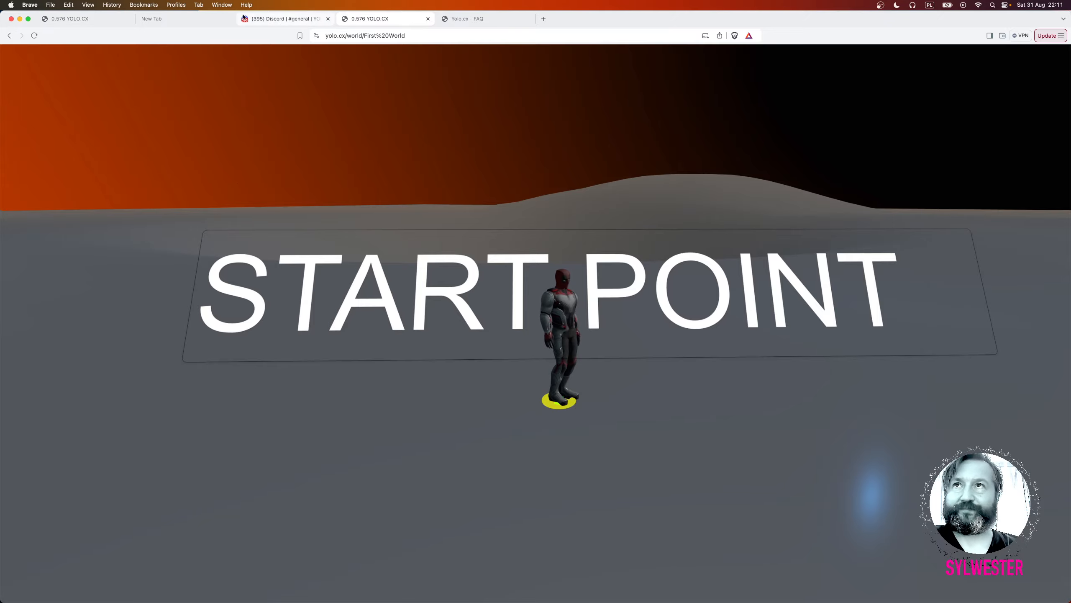
{"action": "left_click", "coordinate": [93, 19]}
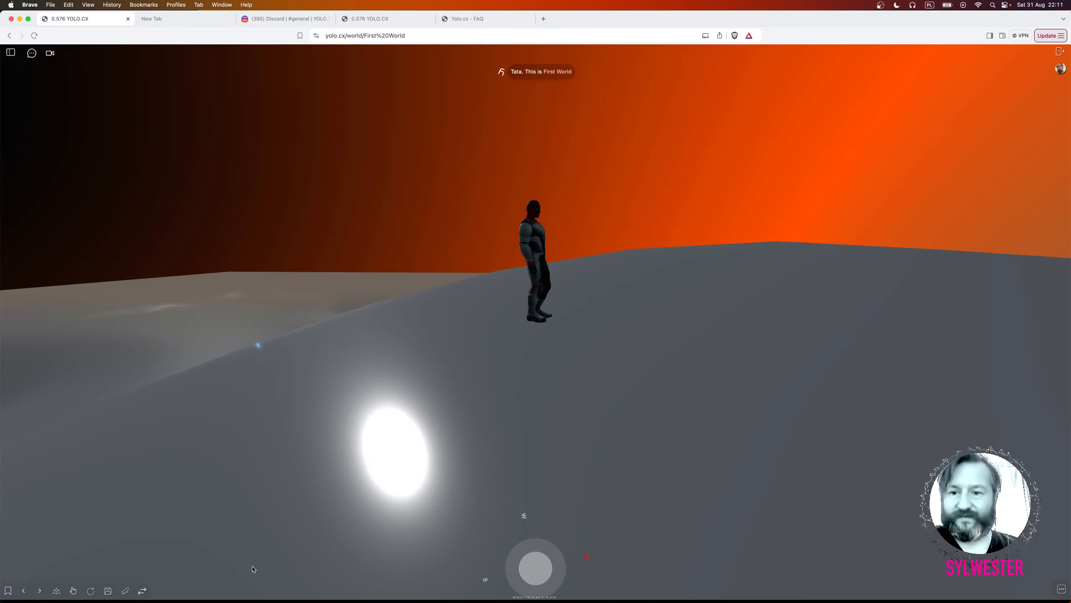